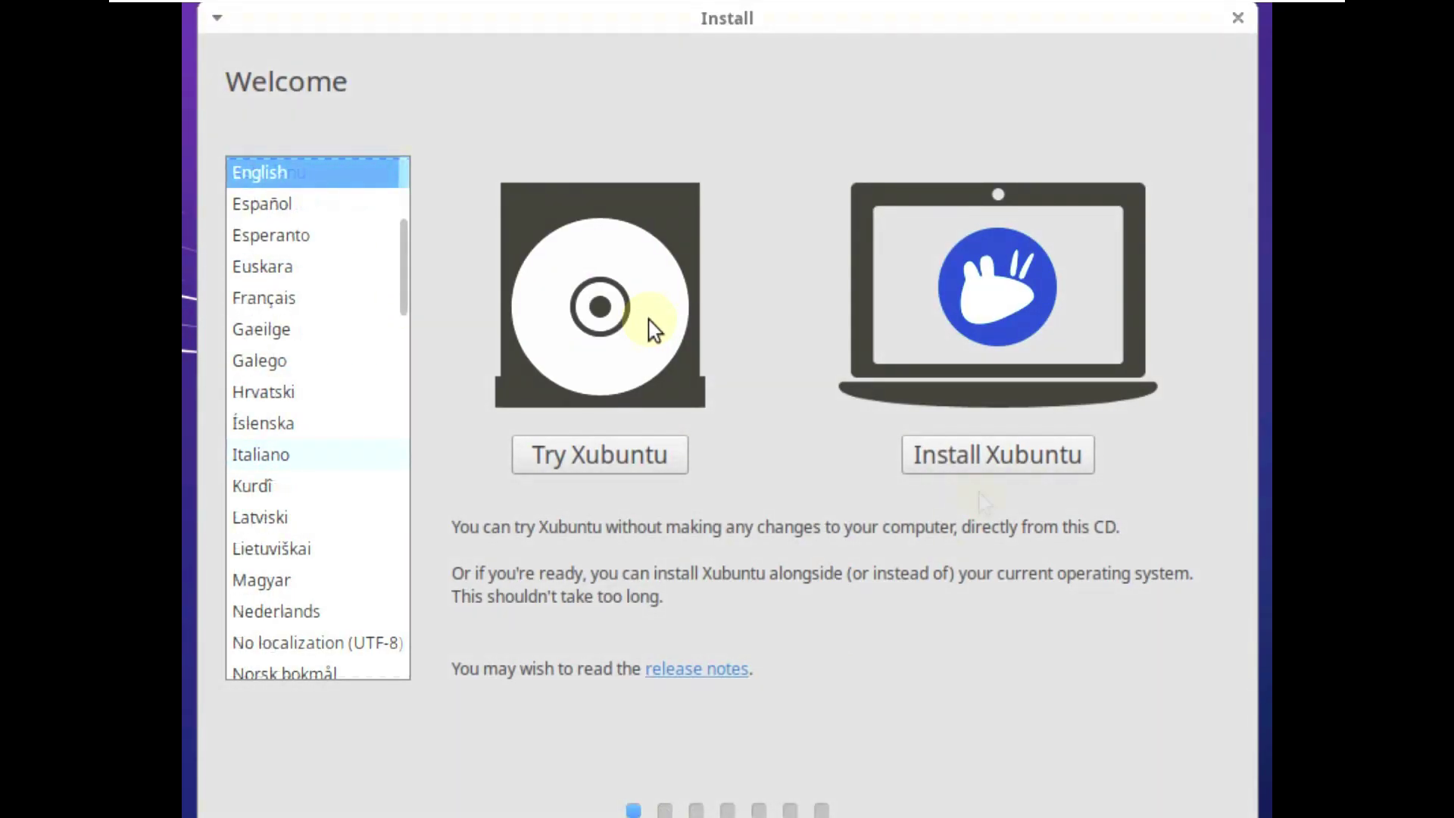
Step: Keep English as the language and start the Try Xubuntu live session
left_click_drag(406, 288, 411, 197)
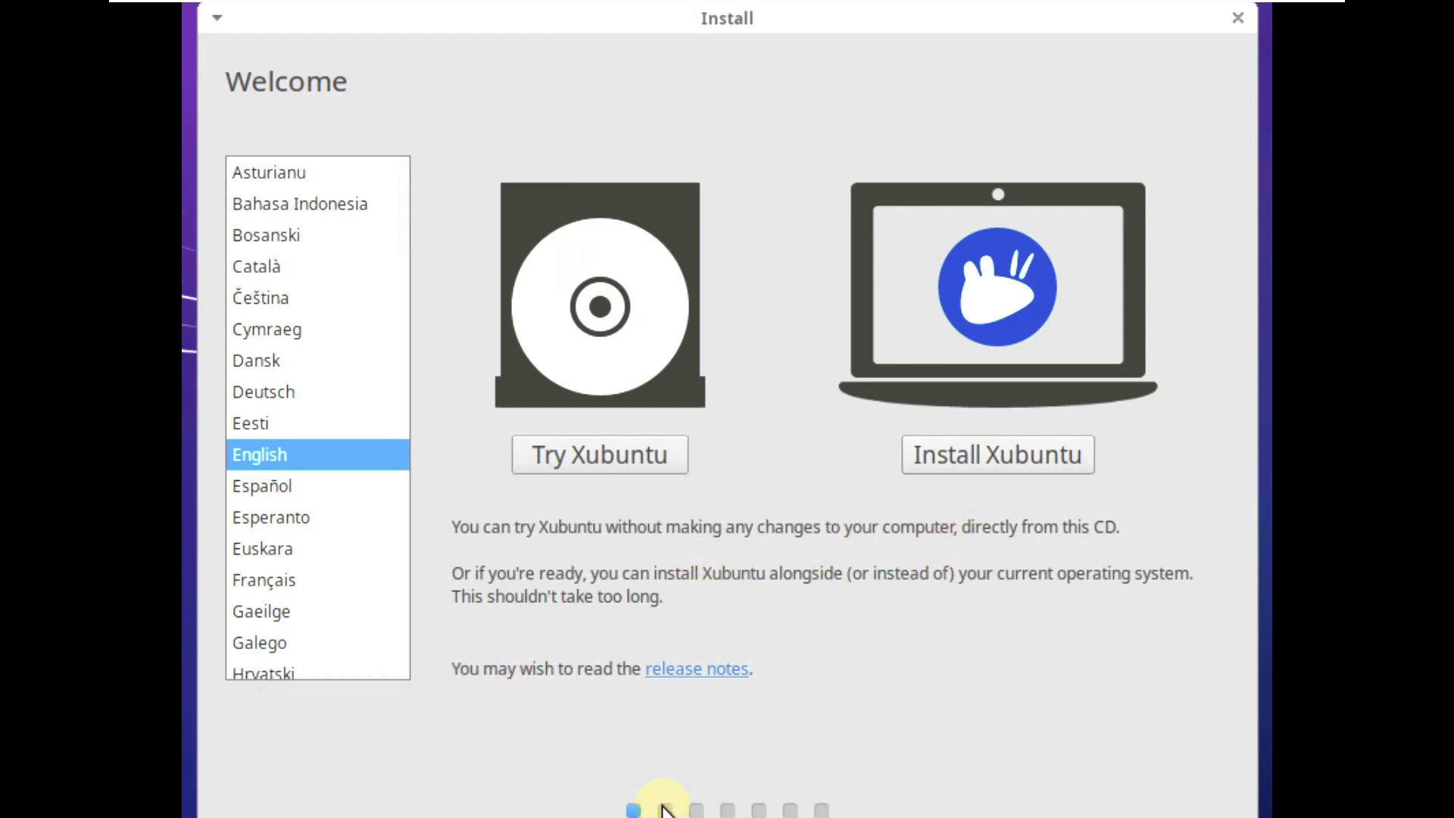
left_click(649, 457)
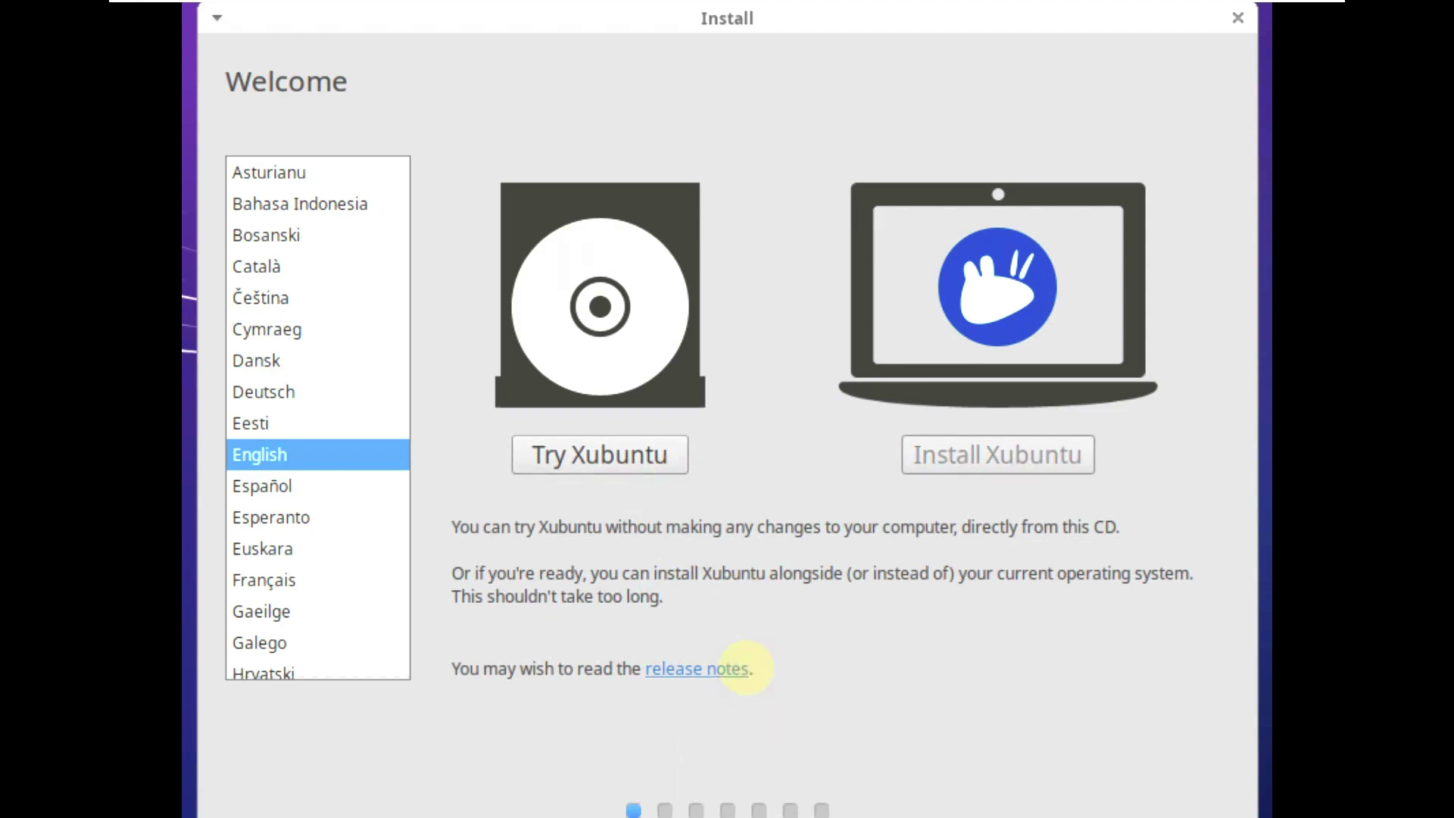
left_click(727, 669)
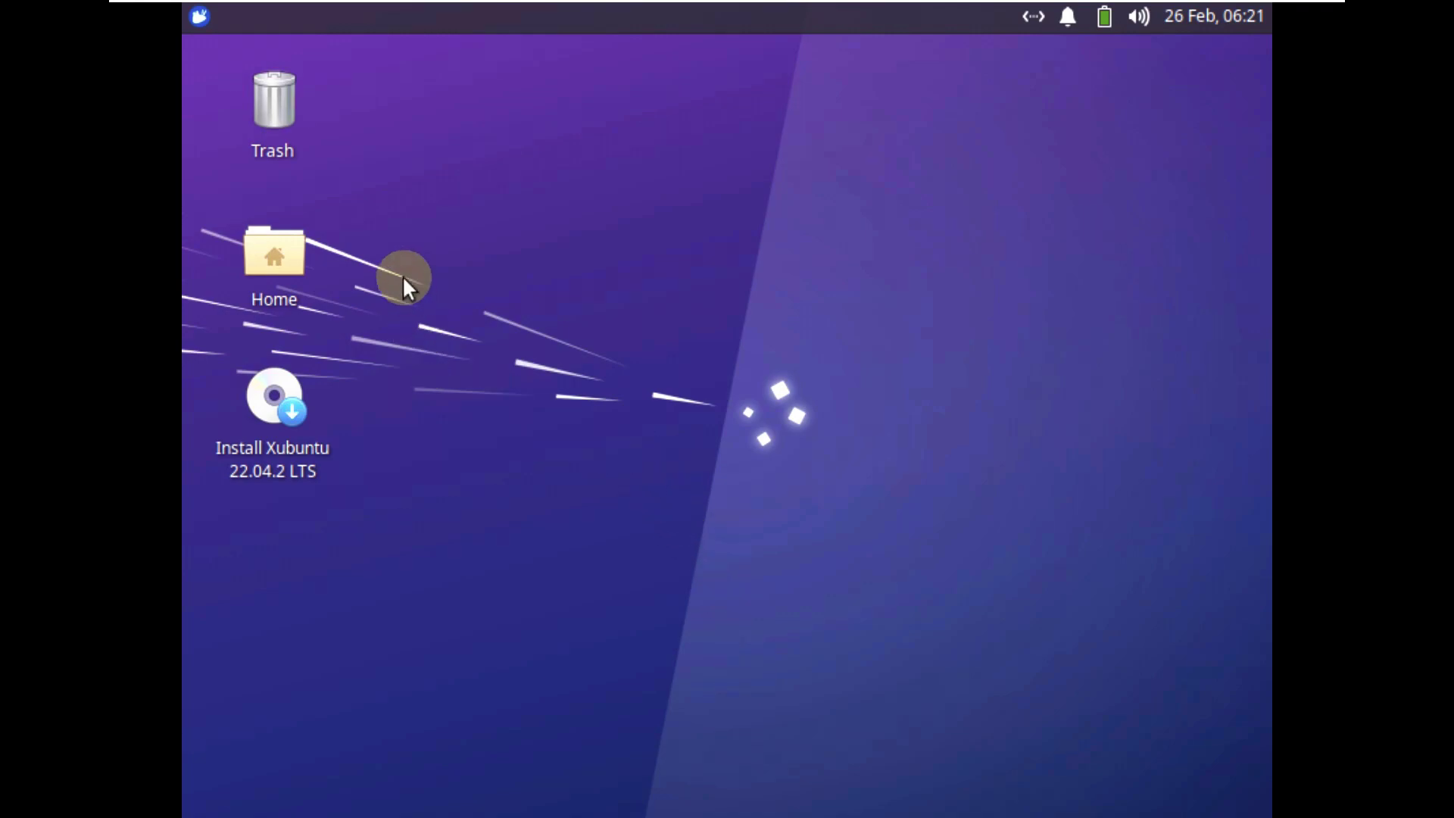
Step: Set the display resolution to 1920x1080, keep the new configuration and close the Display settings
left_click(199, 16)
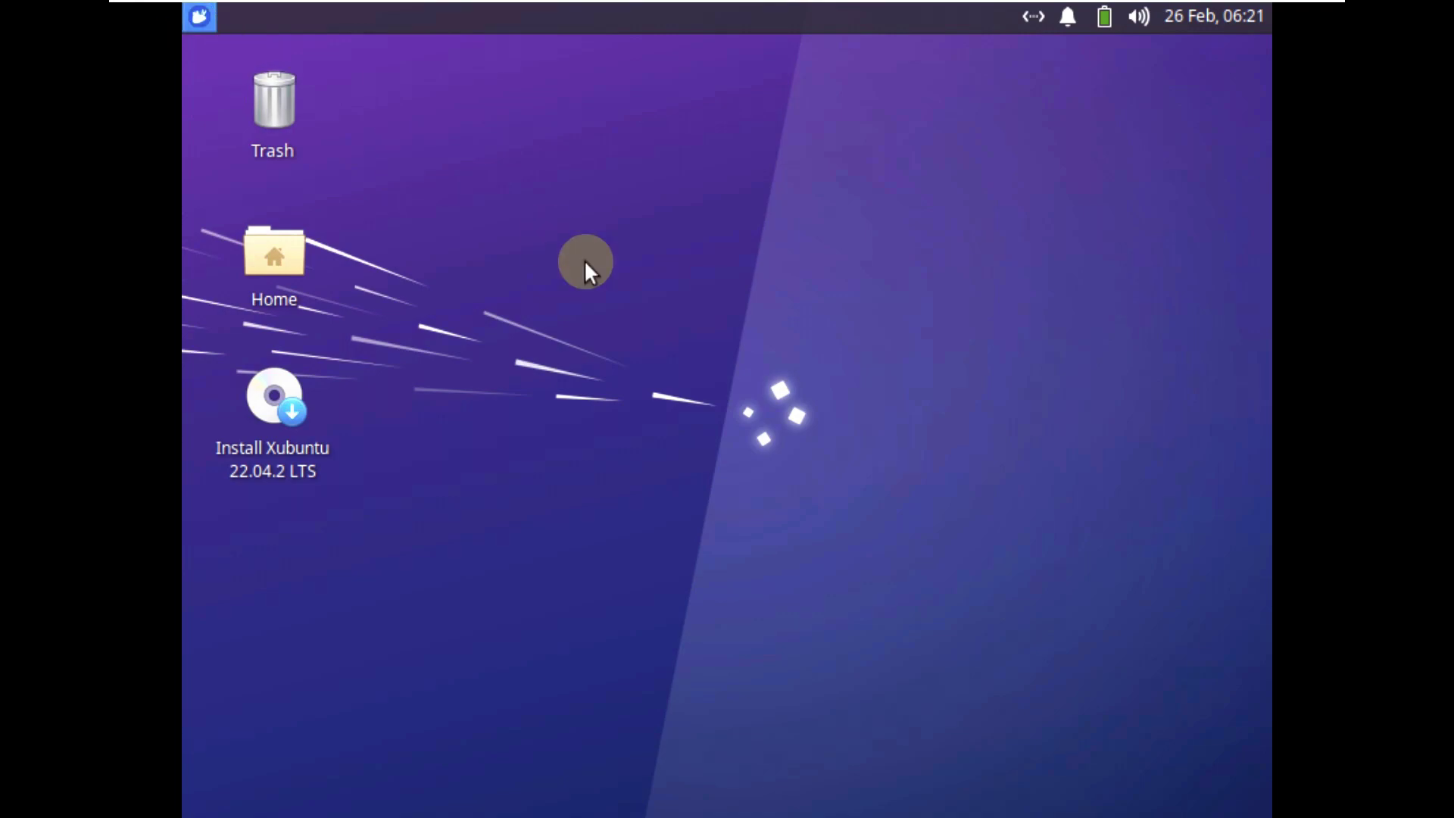
left_click(683, 466)
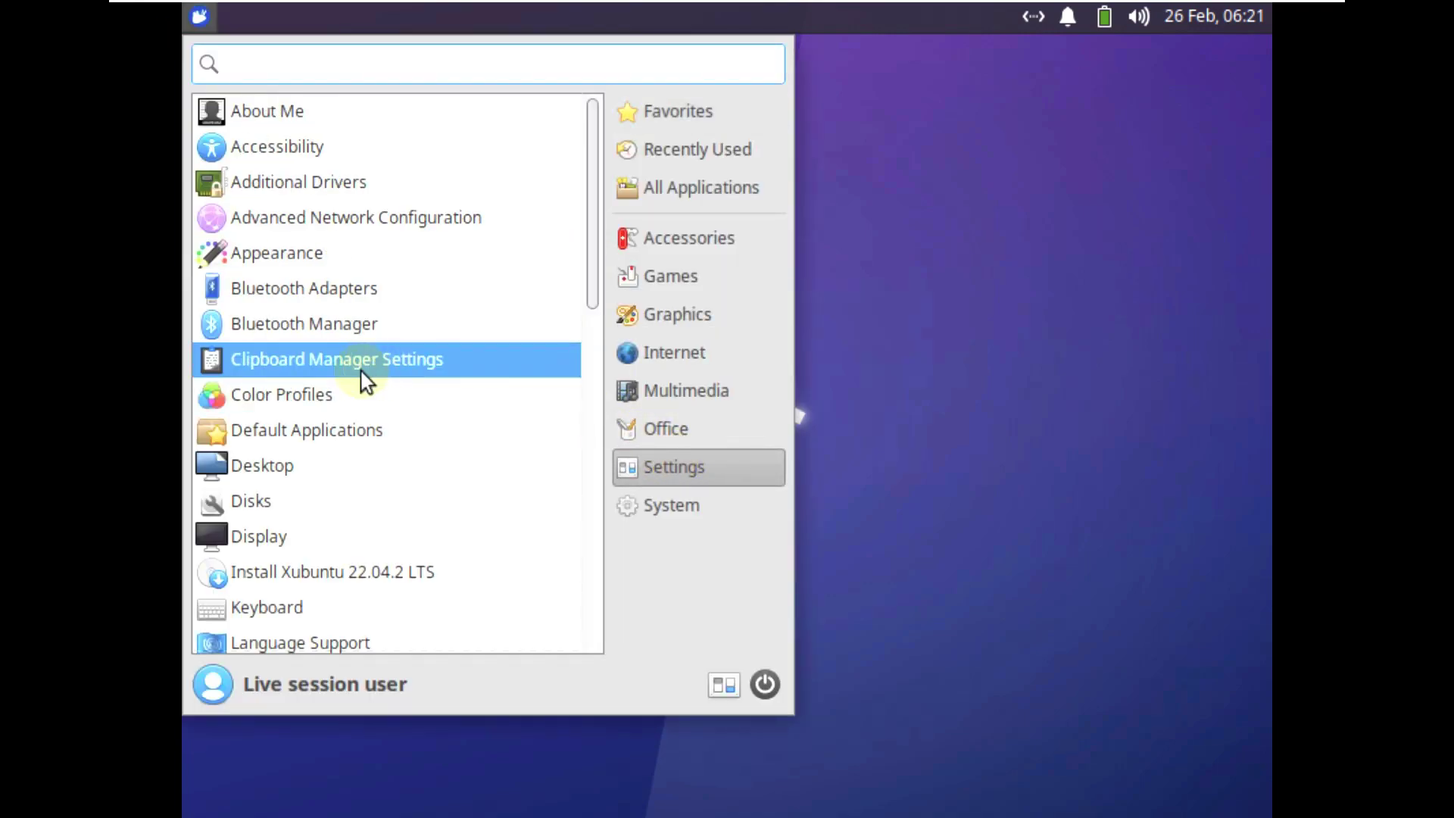
left_click(298, 530)
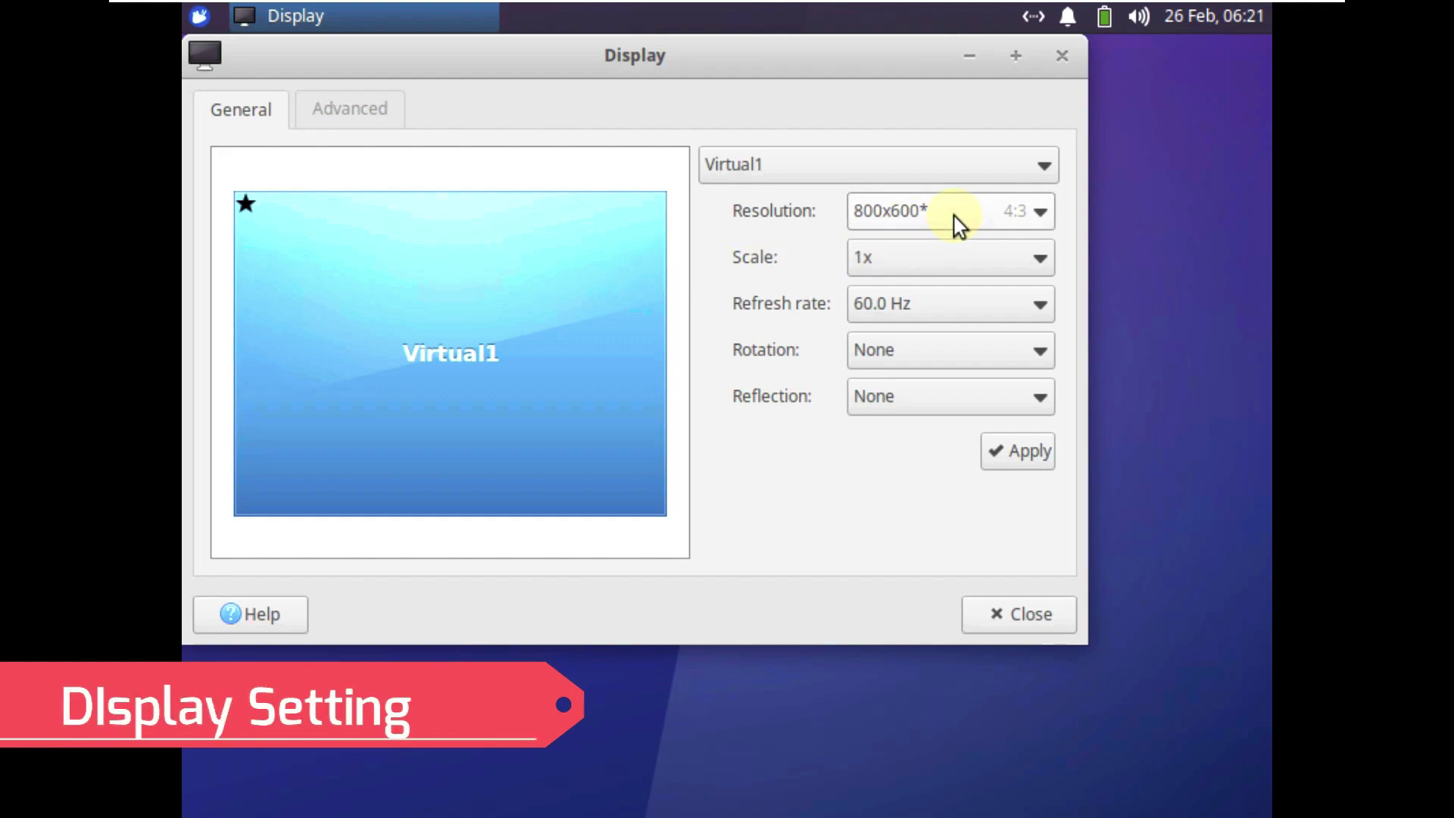
left_click(954, 218)
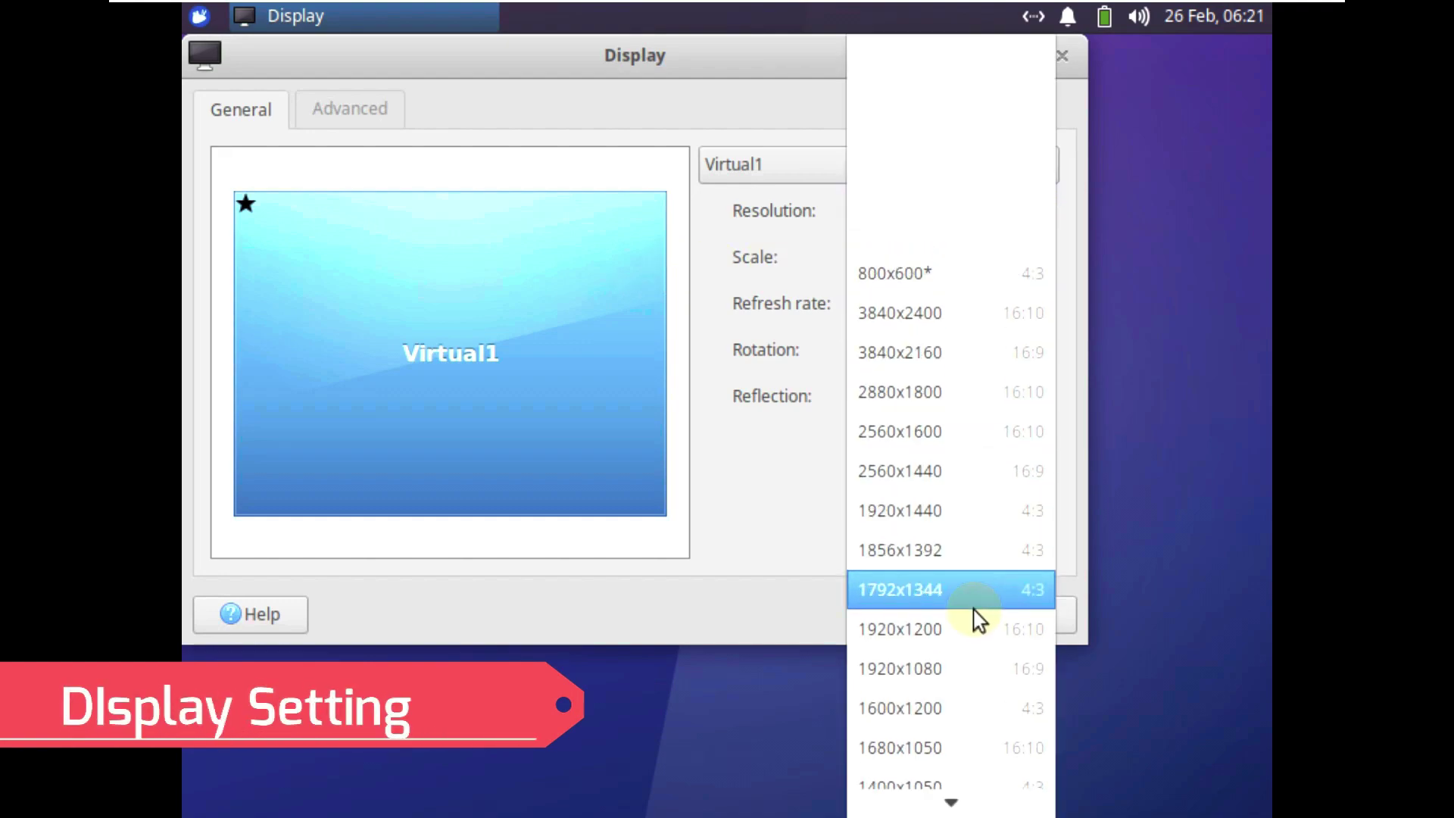
left_click(966, 667)
left_click(1032, 452)
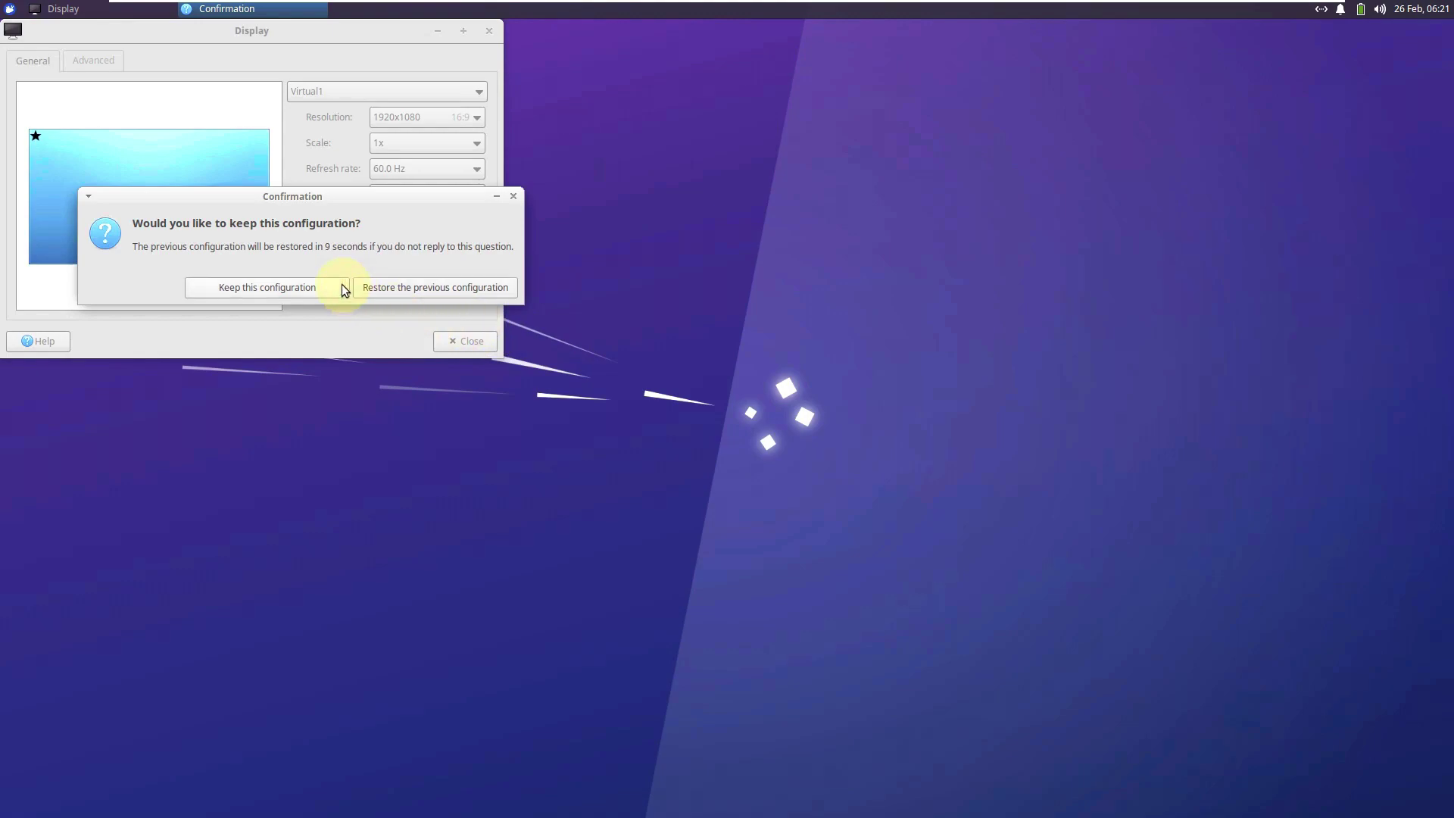
left_click(342, 287)
left_click_drag(341, 28, 830, 174)
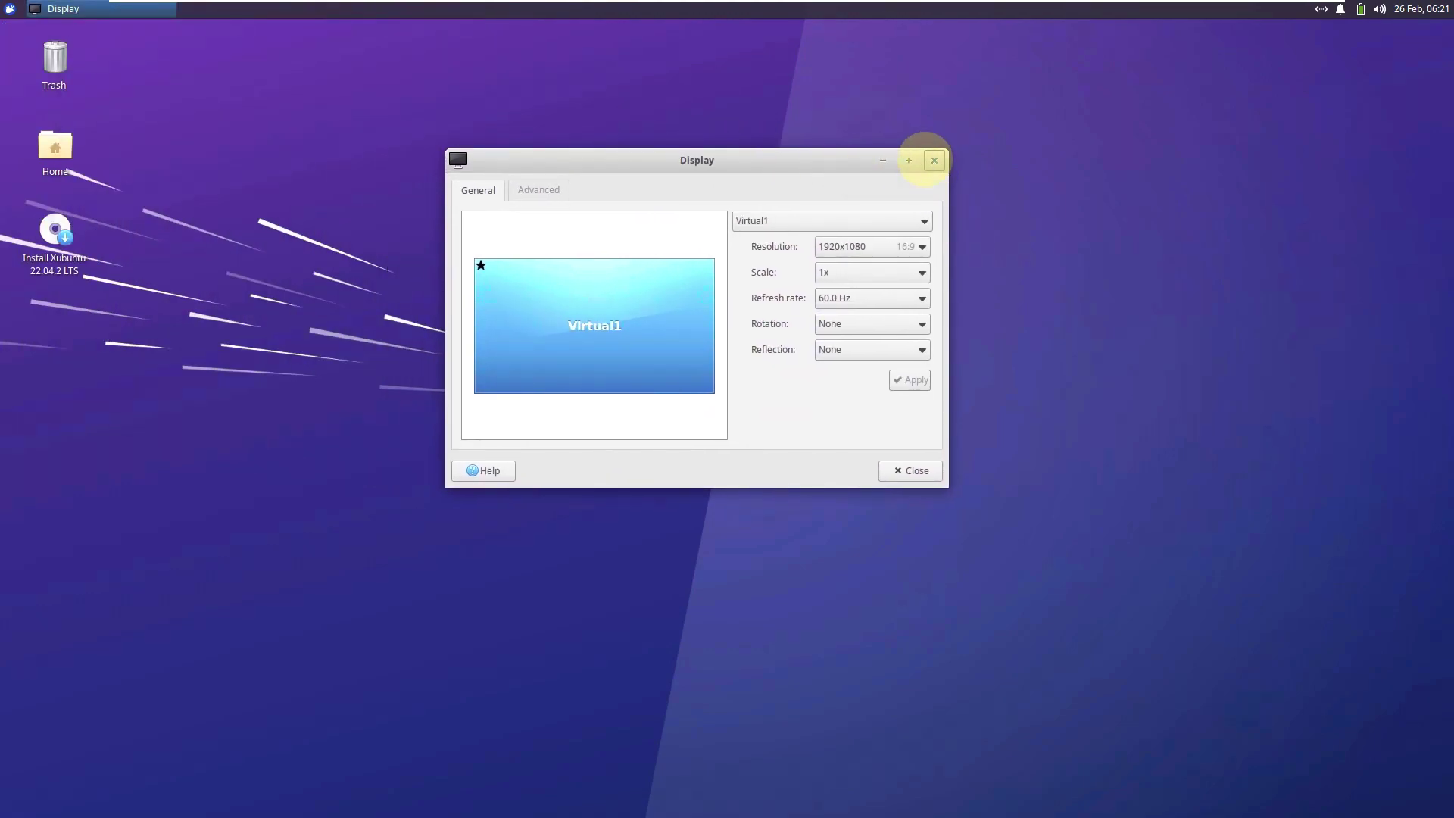
left_click(937, 159)
Step: Set the window scaling to 2x in the Appearance settings and close them
right_click(405, 147)
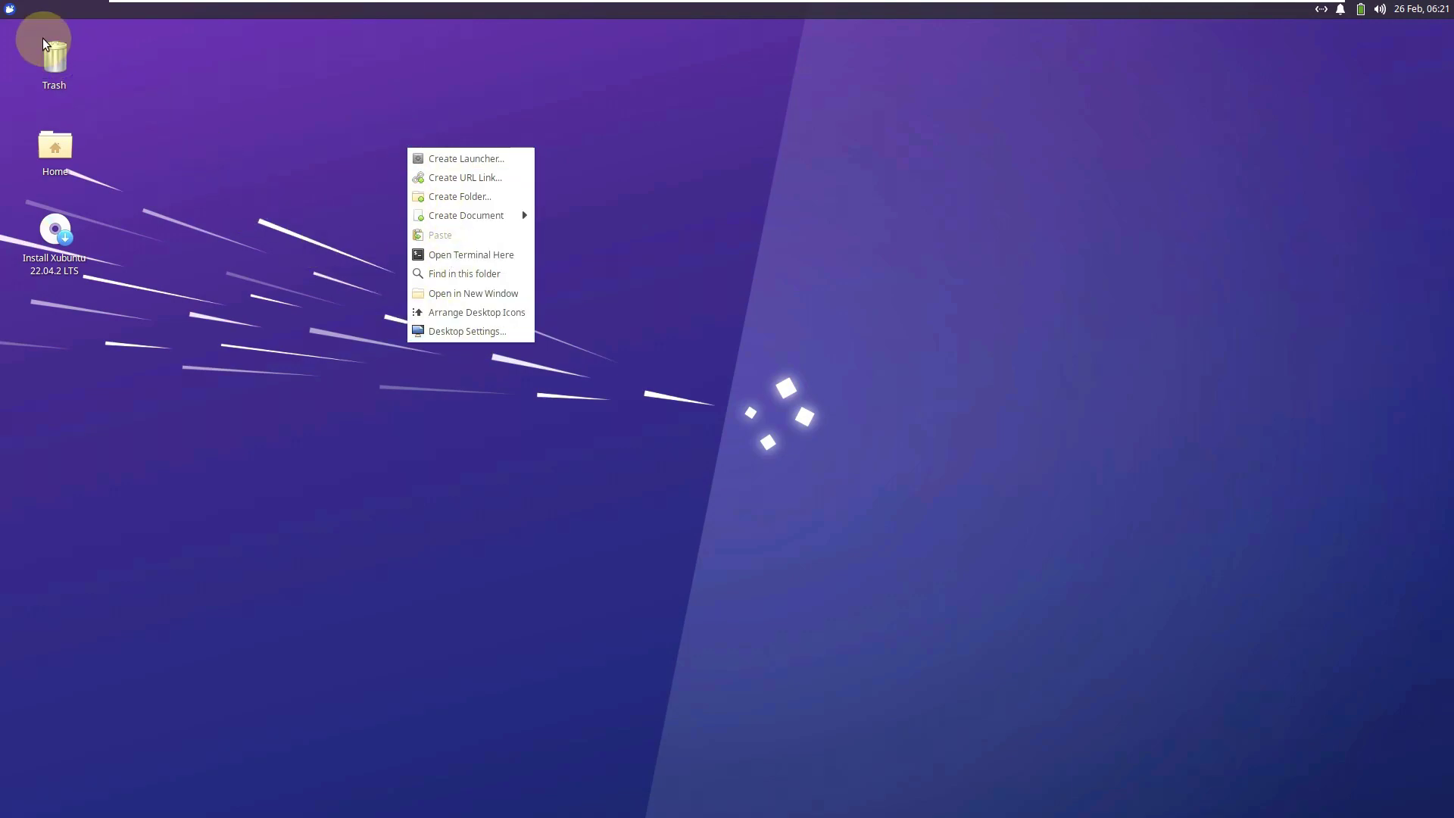
left_click(9, 8)
left_click(10, 8)
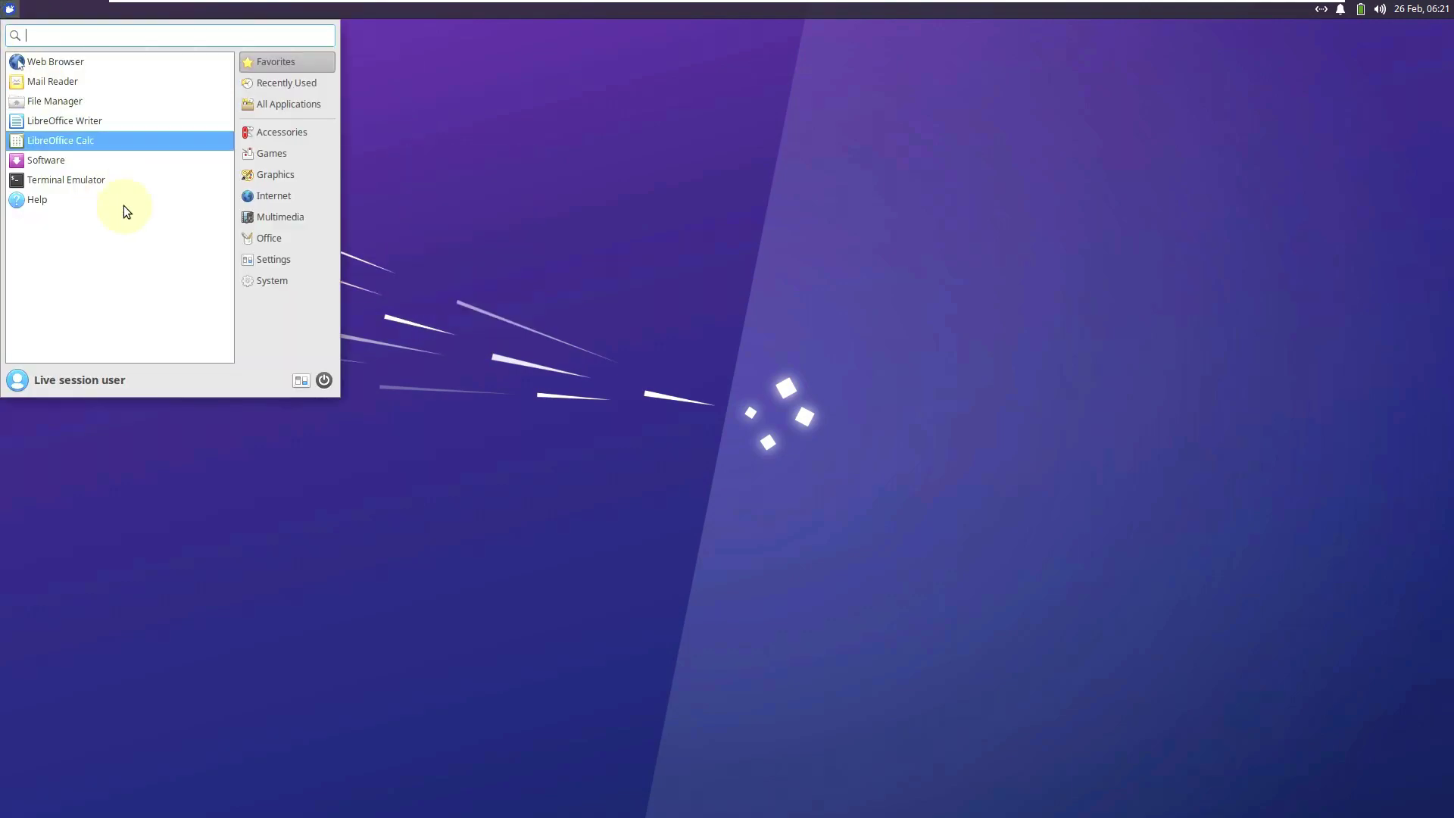
left_click(274, 262)
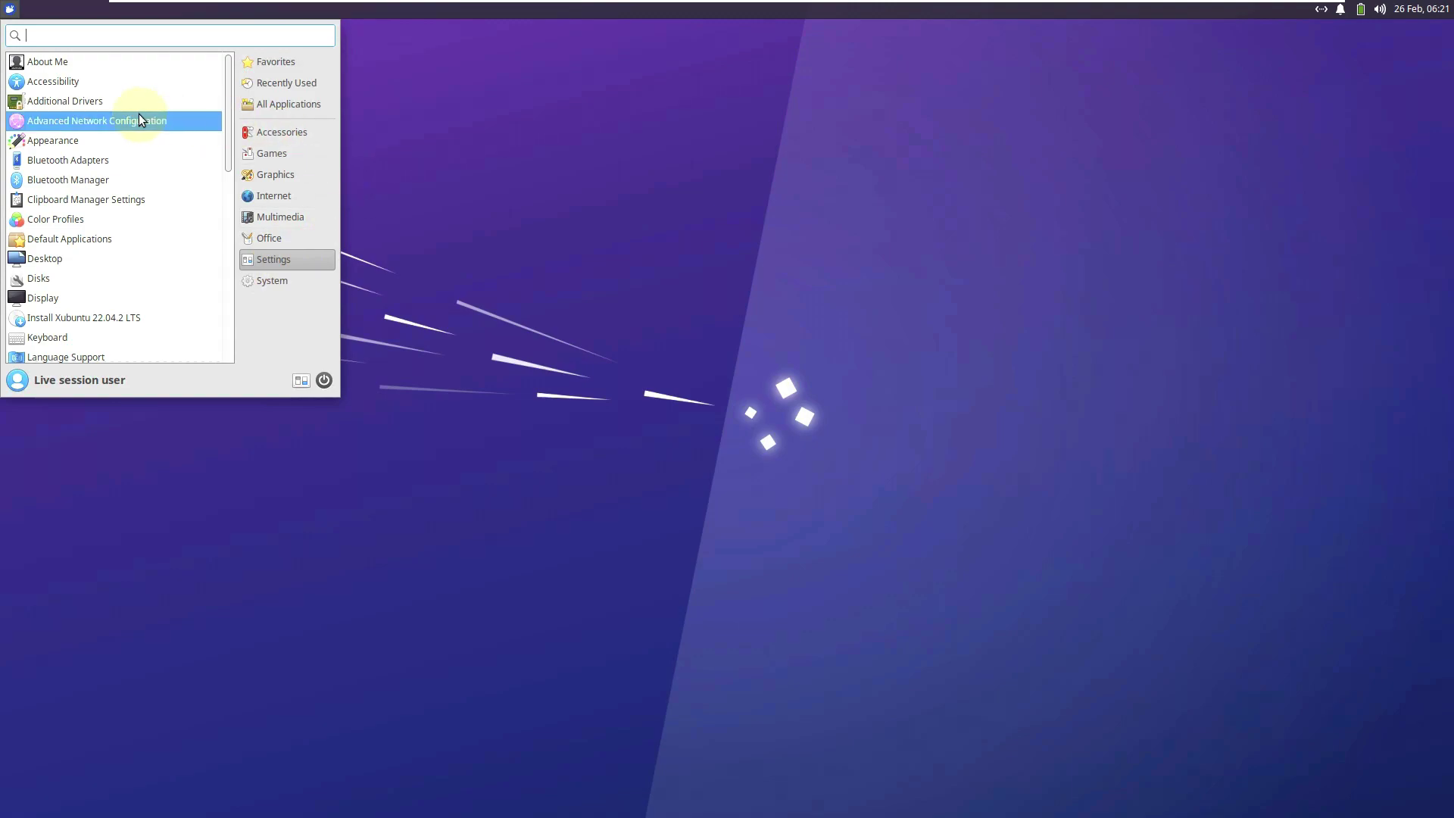
left_click(136, 186)
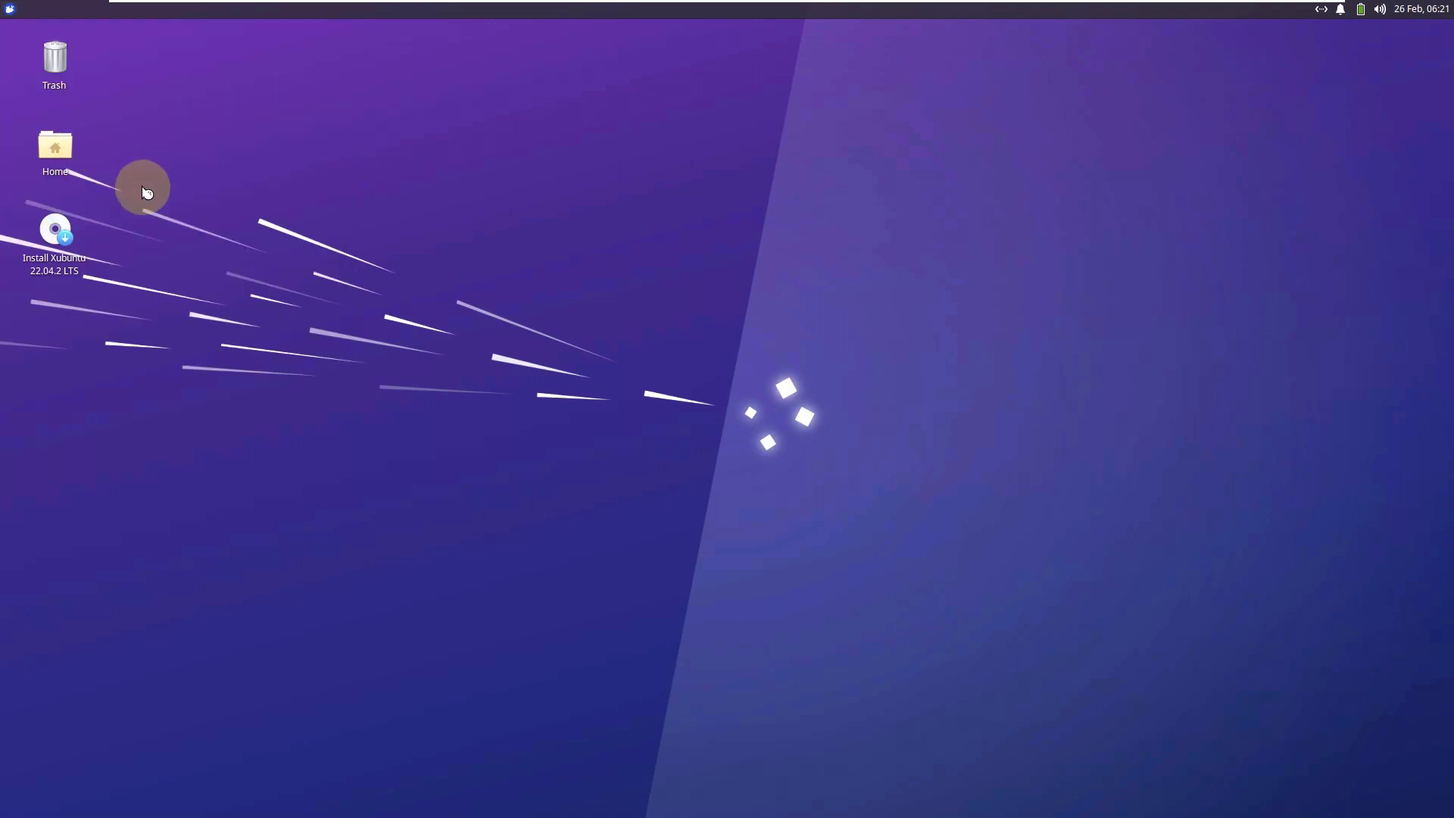
left_click(750, 244)
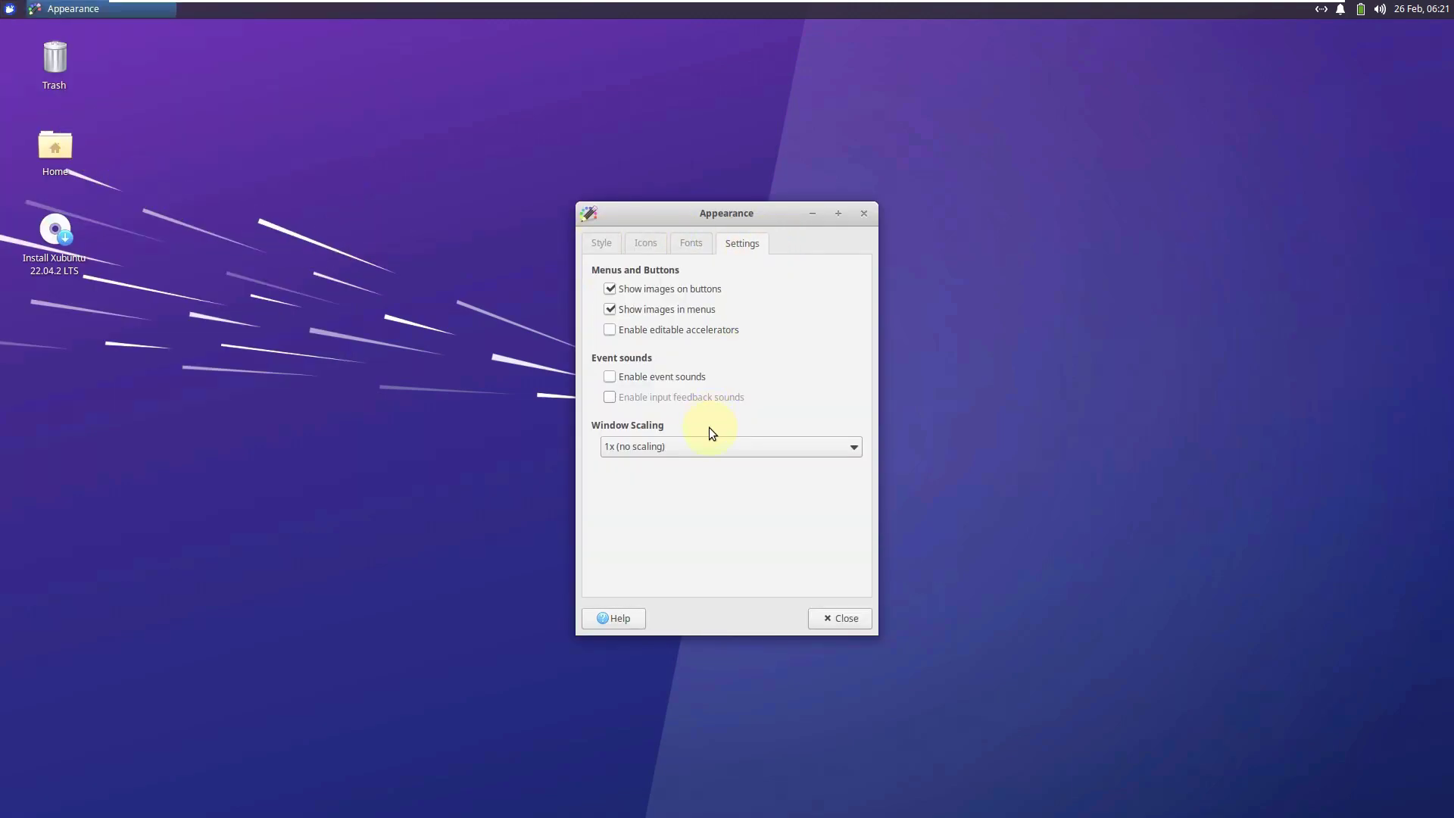
left_click(699, 453)
left_click(702, 471)
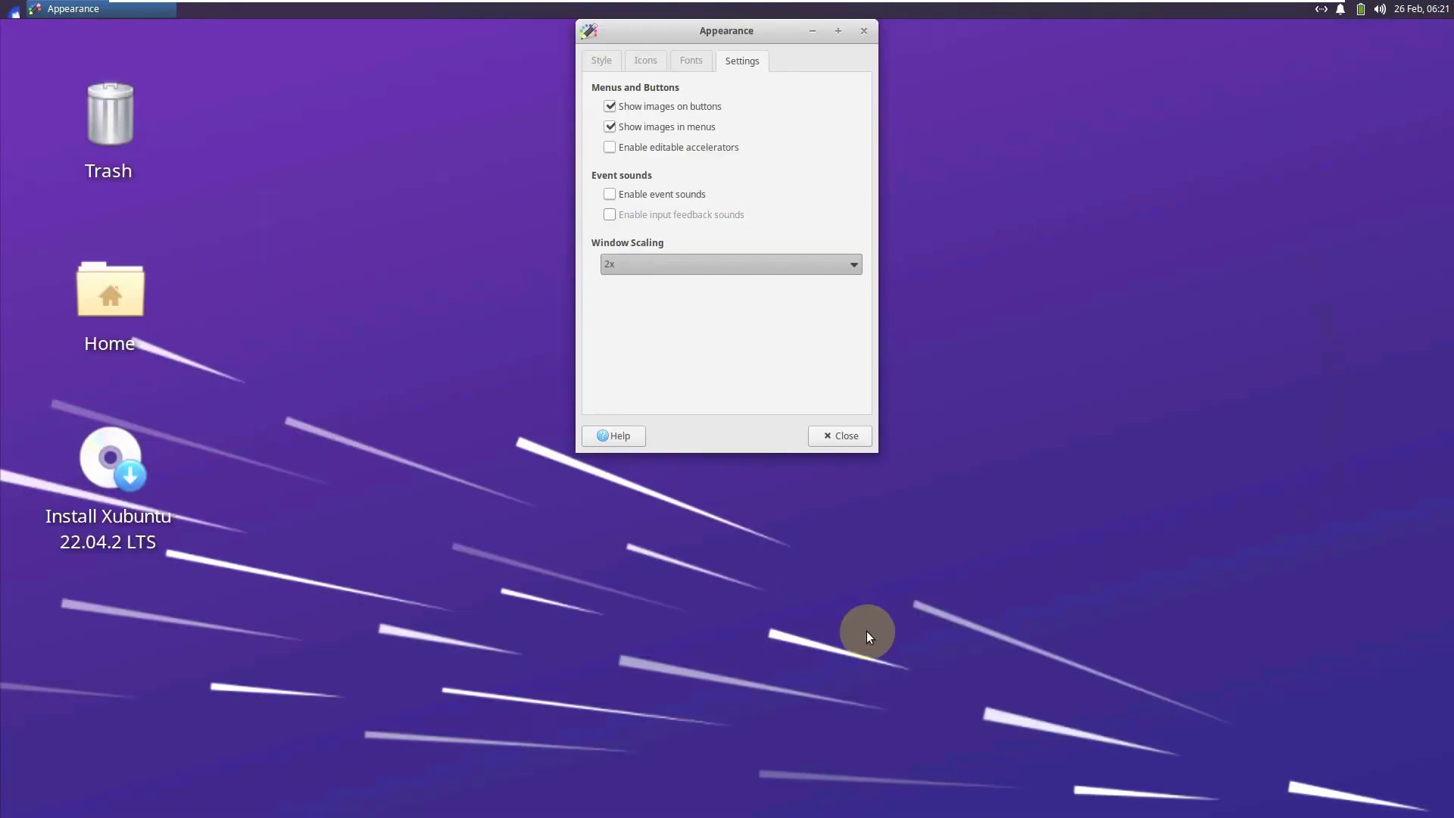
left_click(1173, 78)
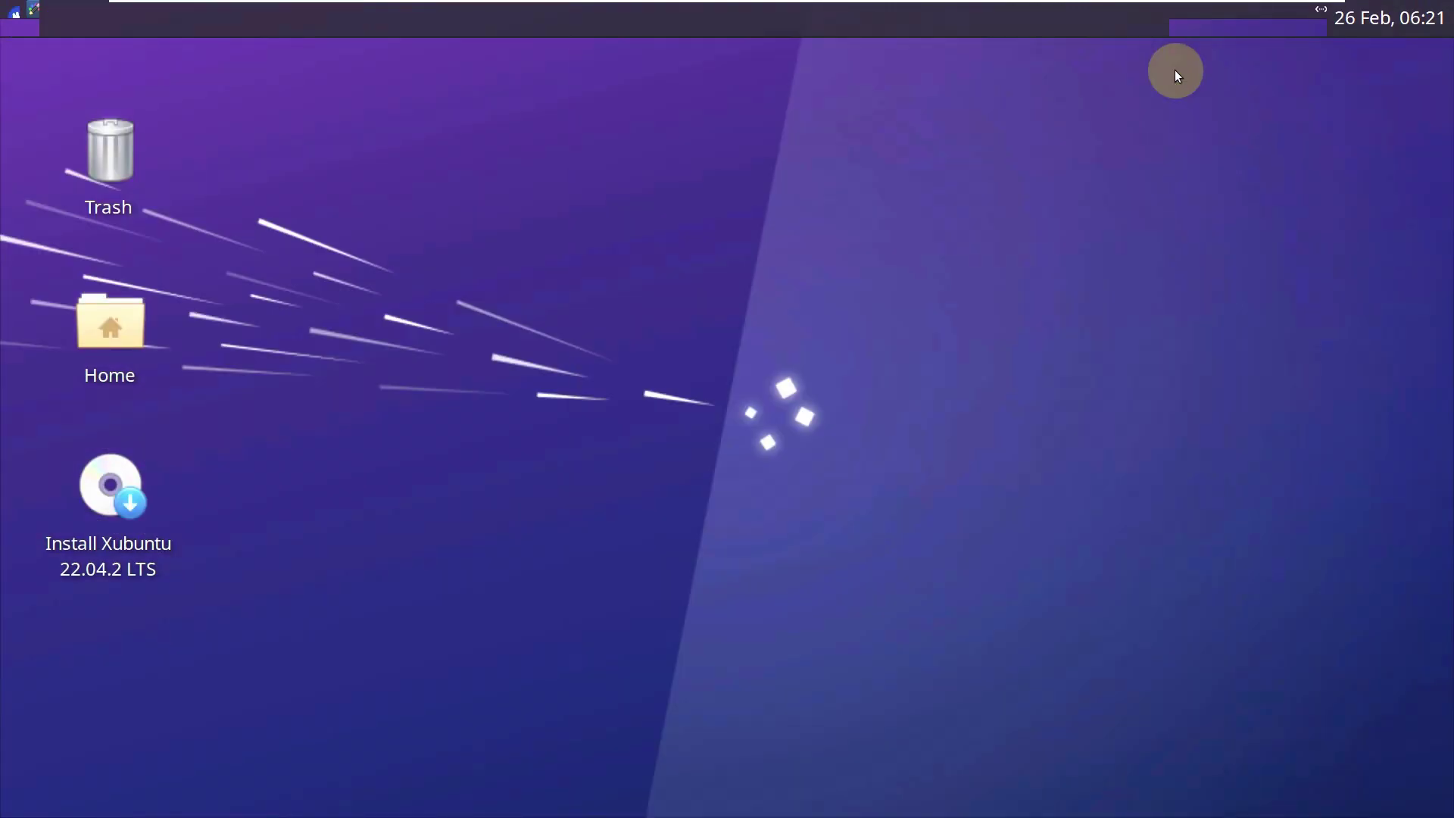
Step: Log out of the live session without saving it for future logins
left_click(21, 17)
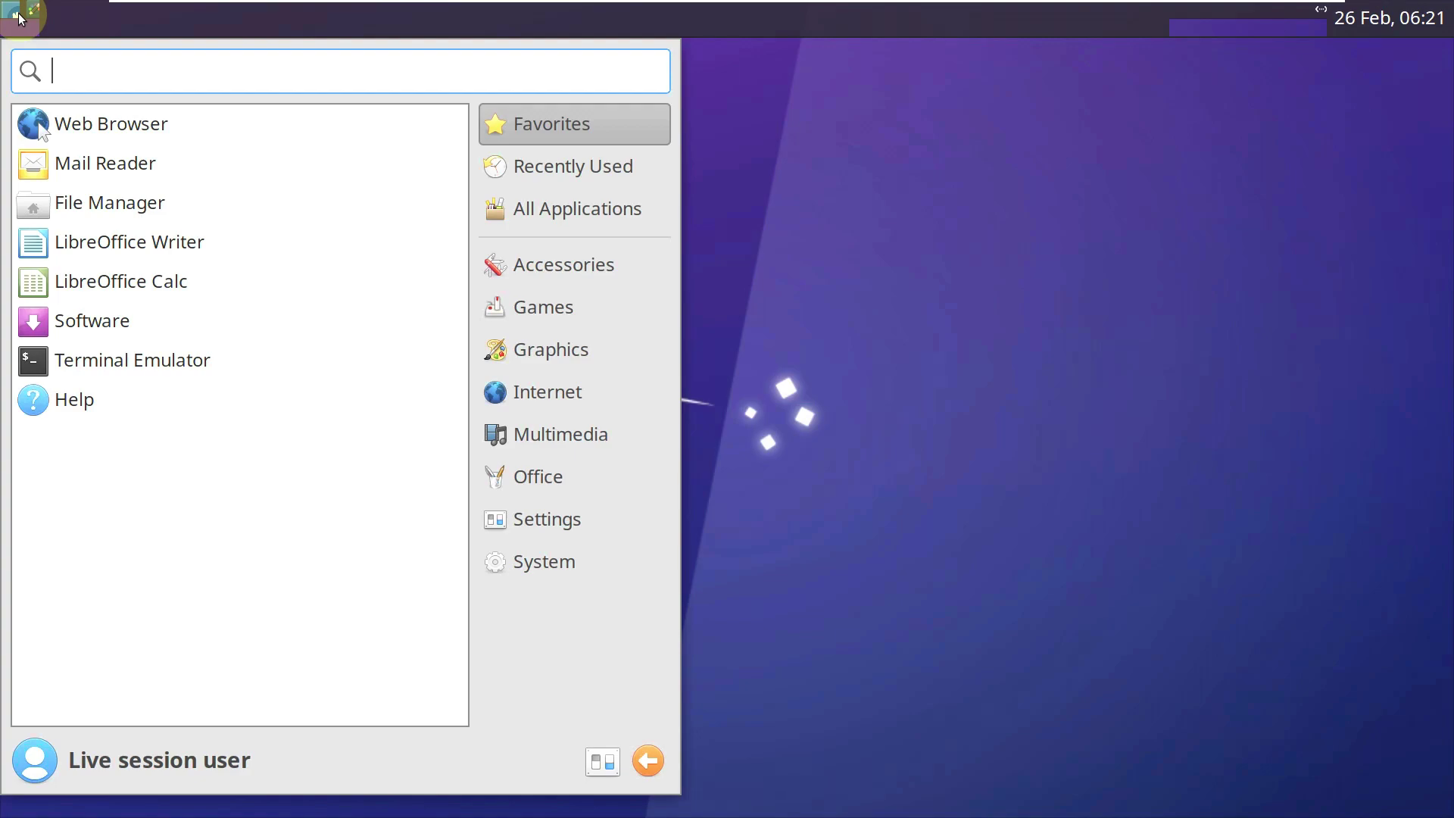
left_click(645, 762)
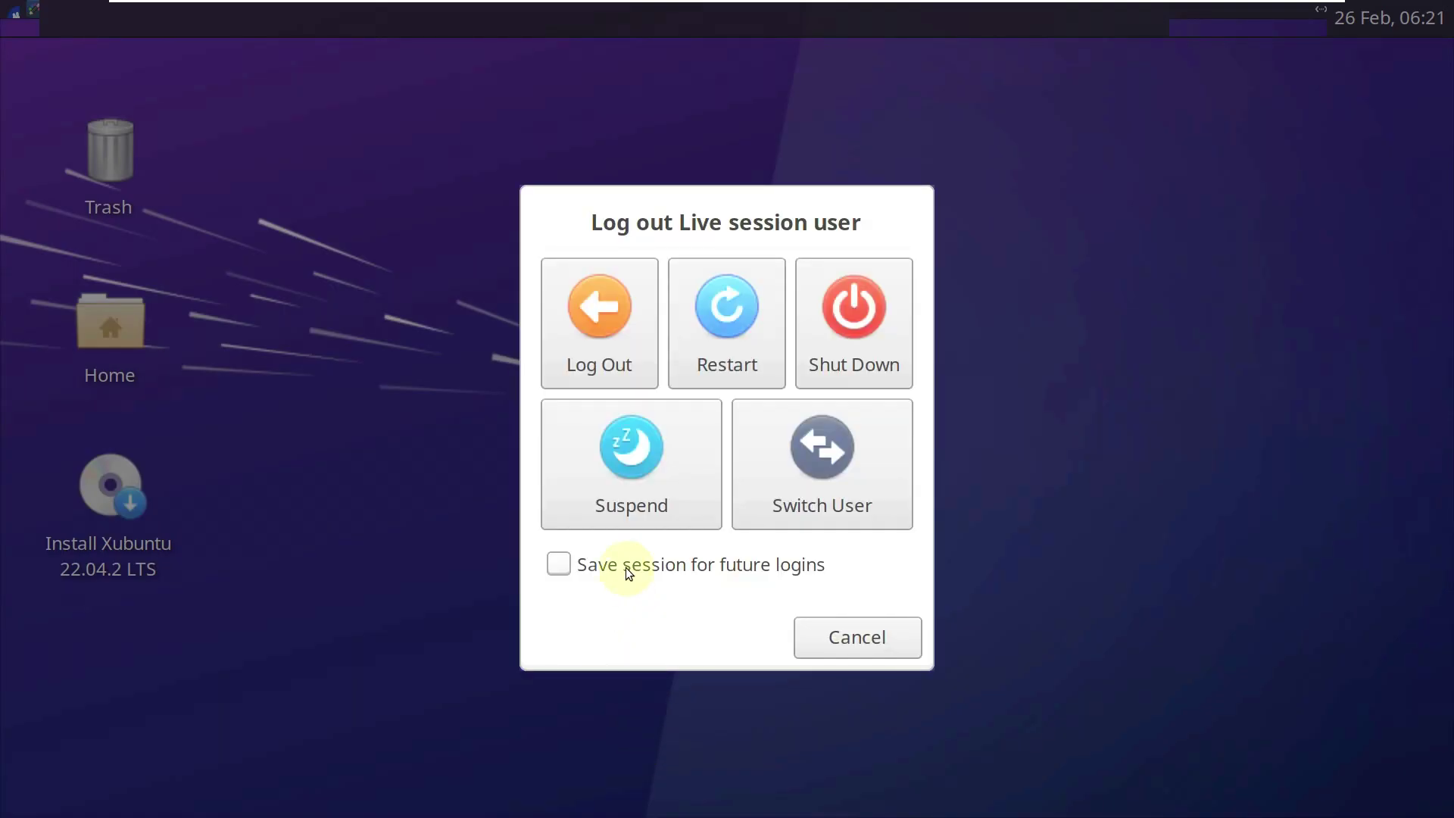
left_click(608, 341)
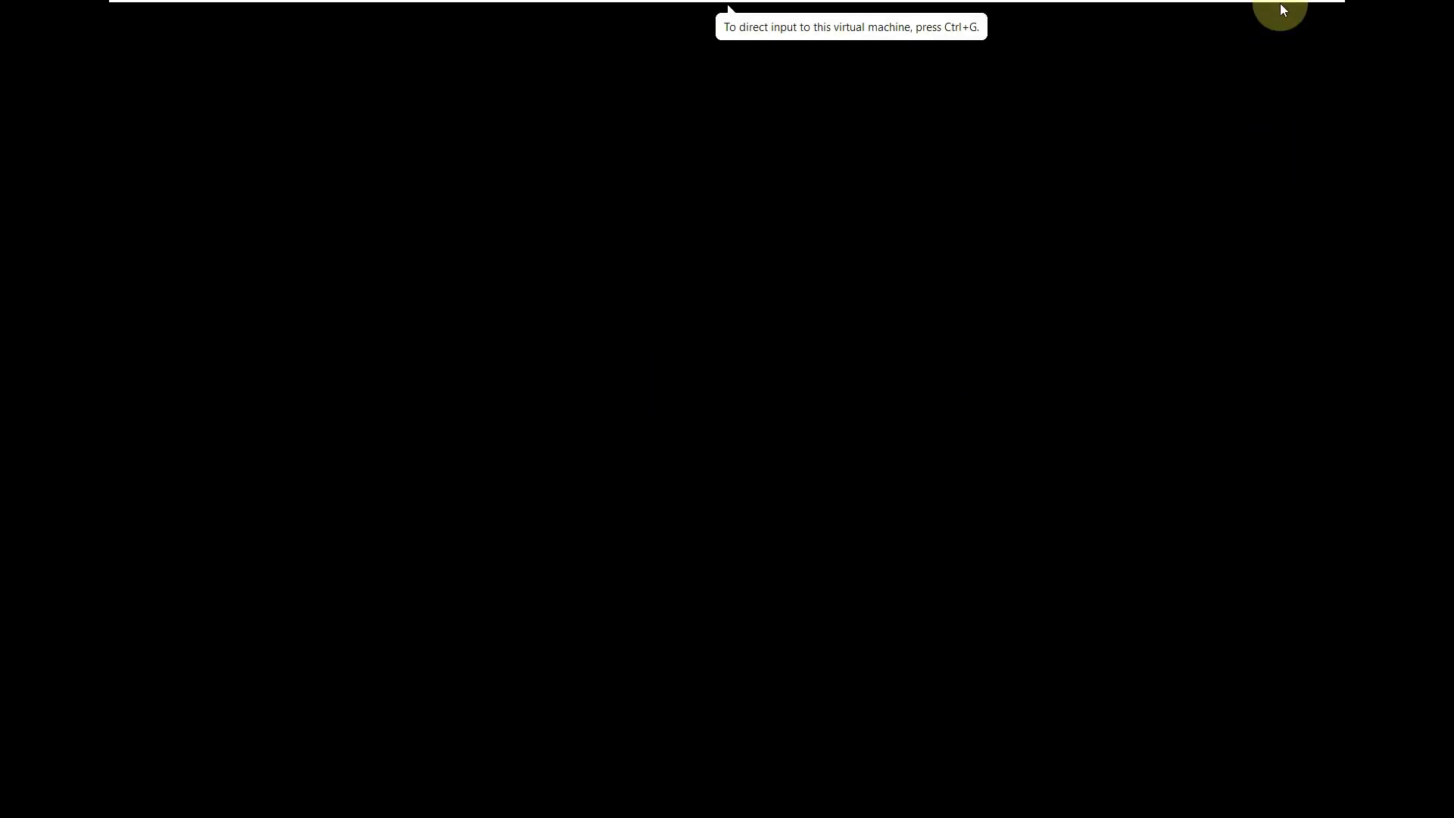
Step: Turn off stretching of the virtual machine's display and return to the login screen
mouse_move(1279, 7)
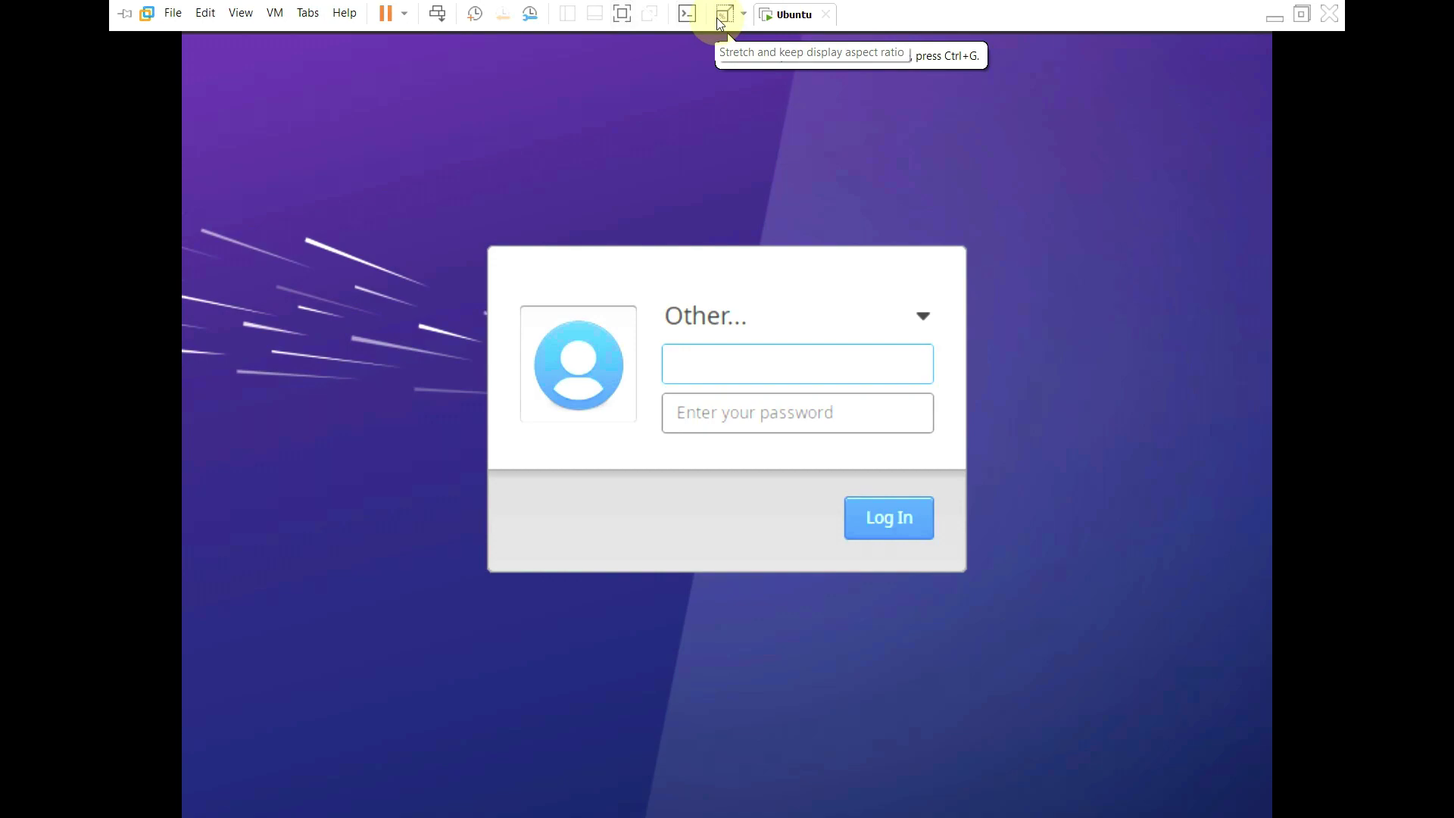
left_click(717, 18)
left_click(979, 369)
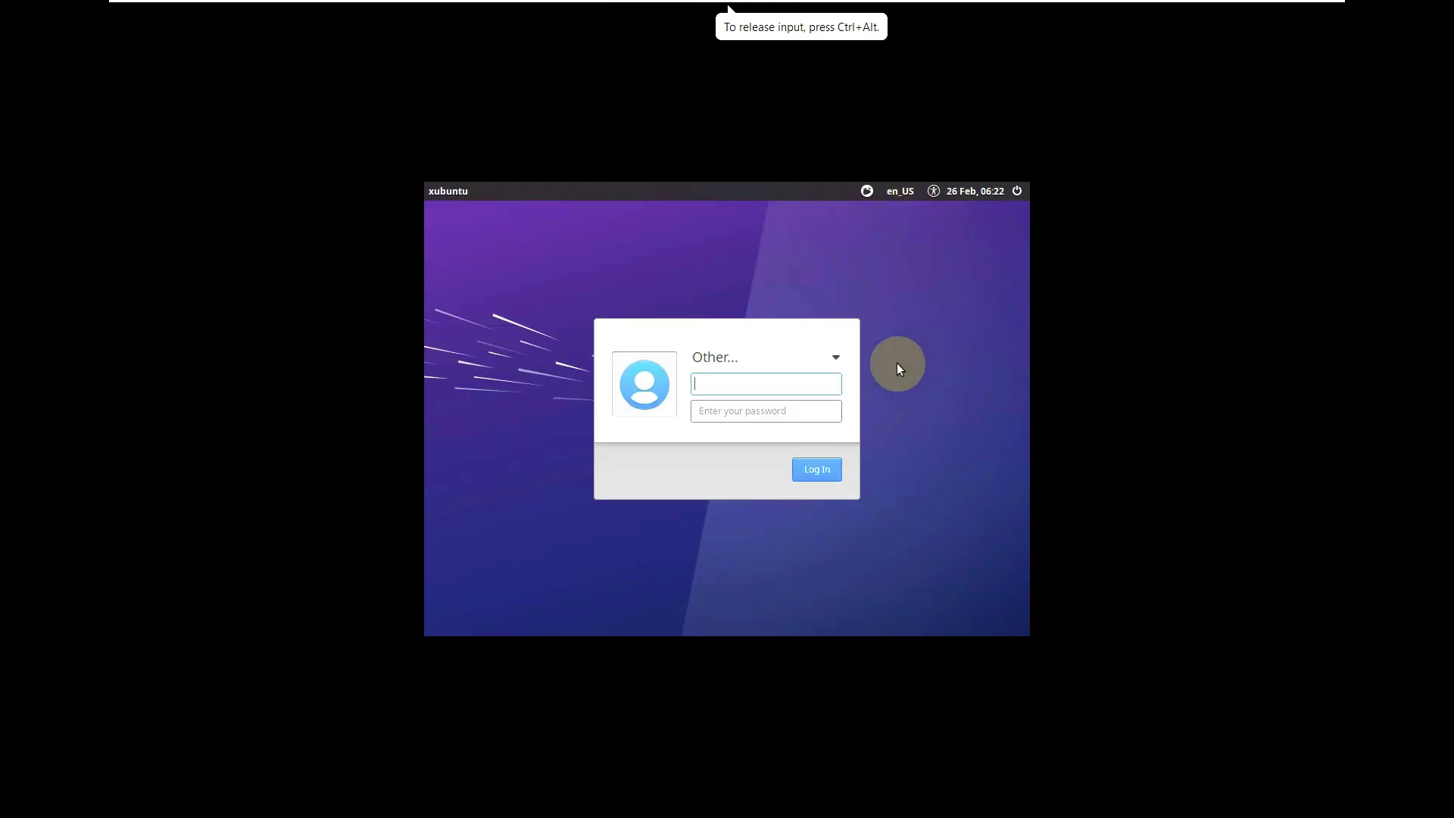
Step: Log in with the username xubuntu, leaving the password empty
left_click(812, 361)
left_click(814, 364)
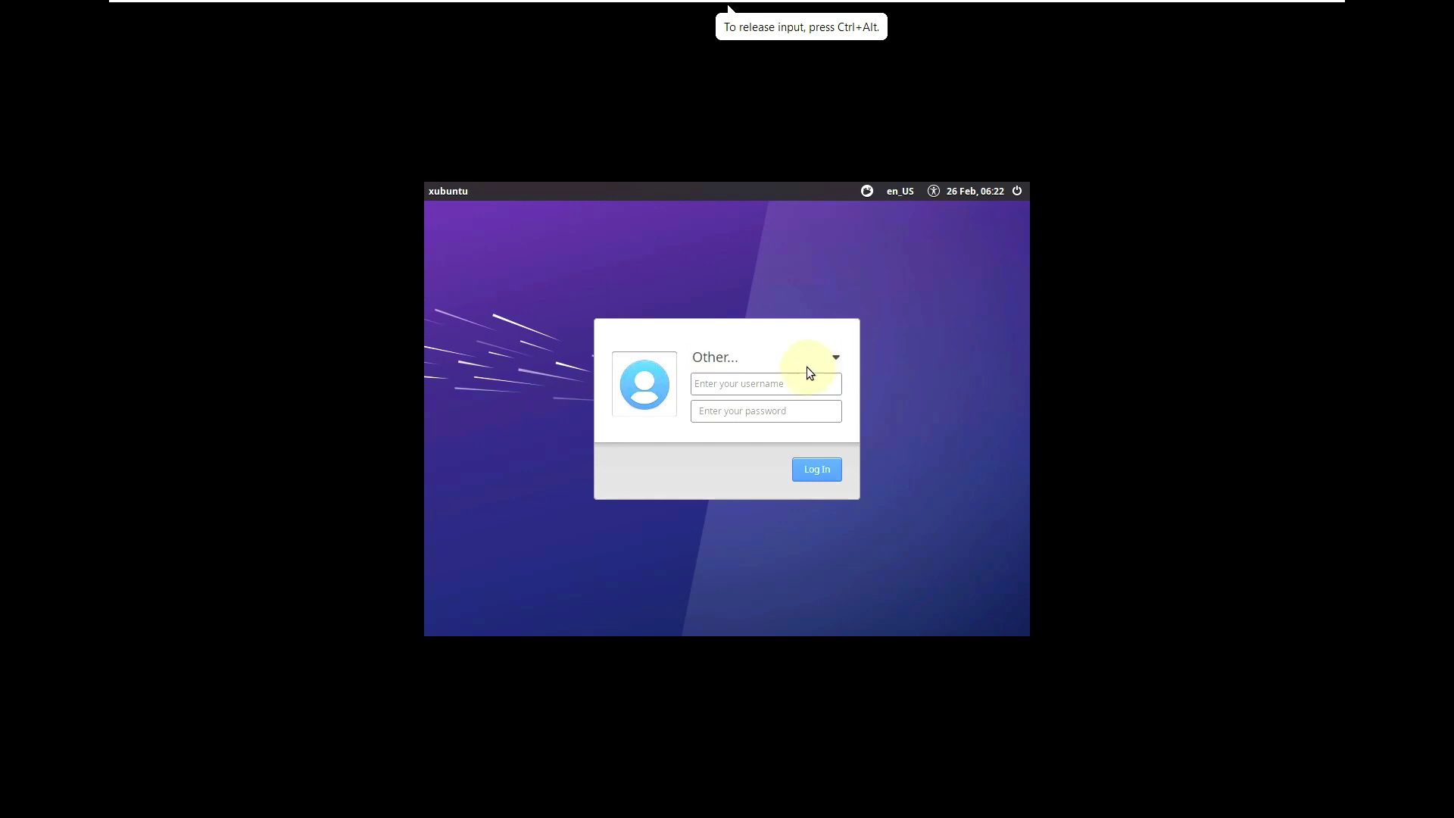
left_click(789, 384)
left_click(817, 467)
left_click(768, 383)
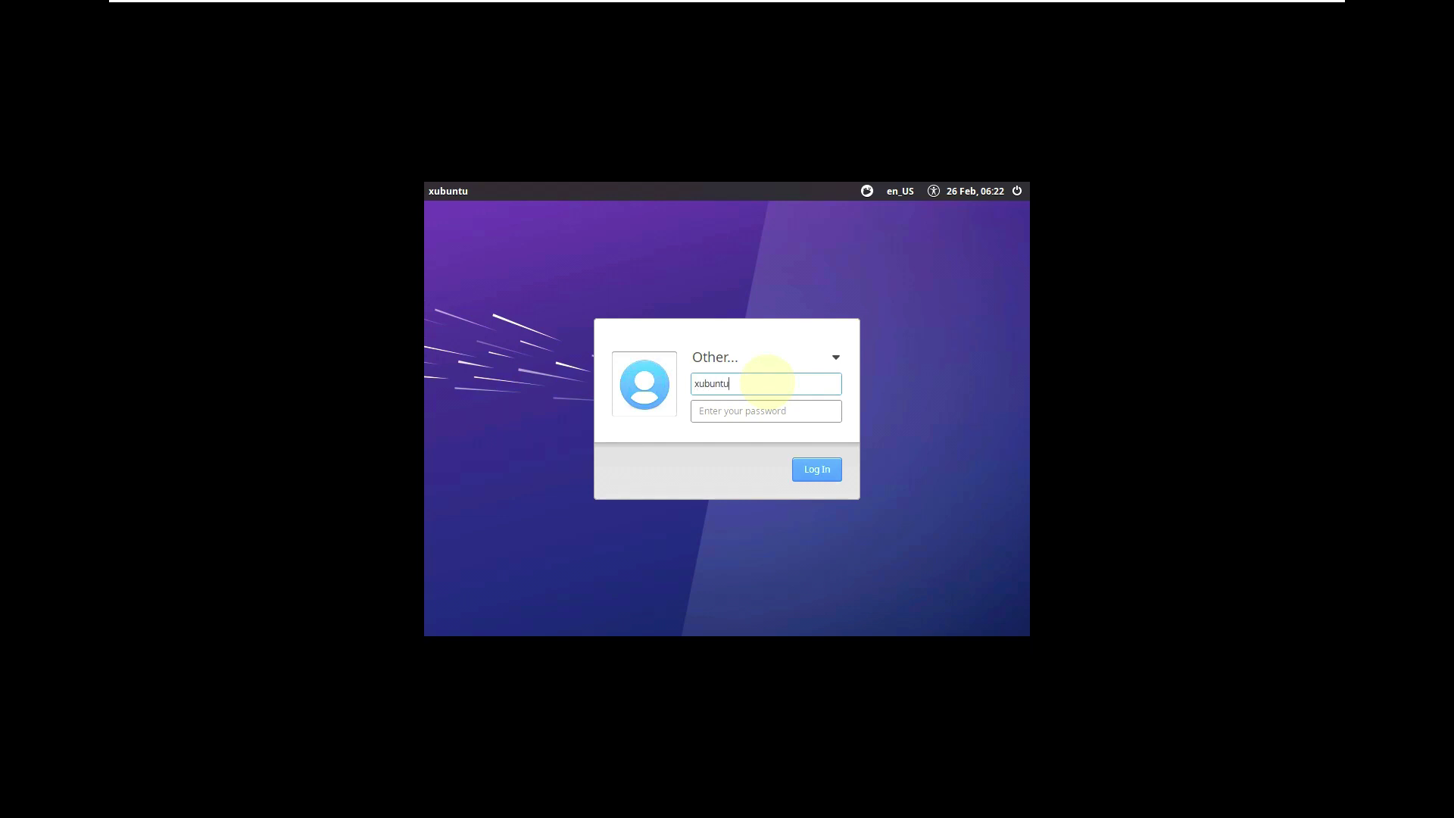
left_click(806, 469)
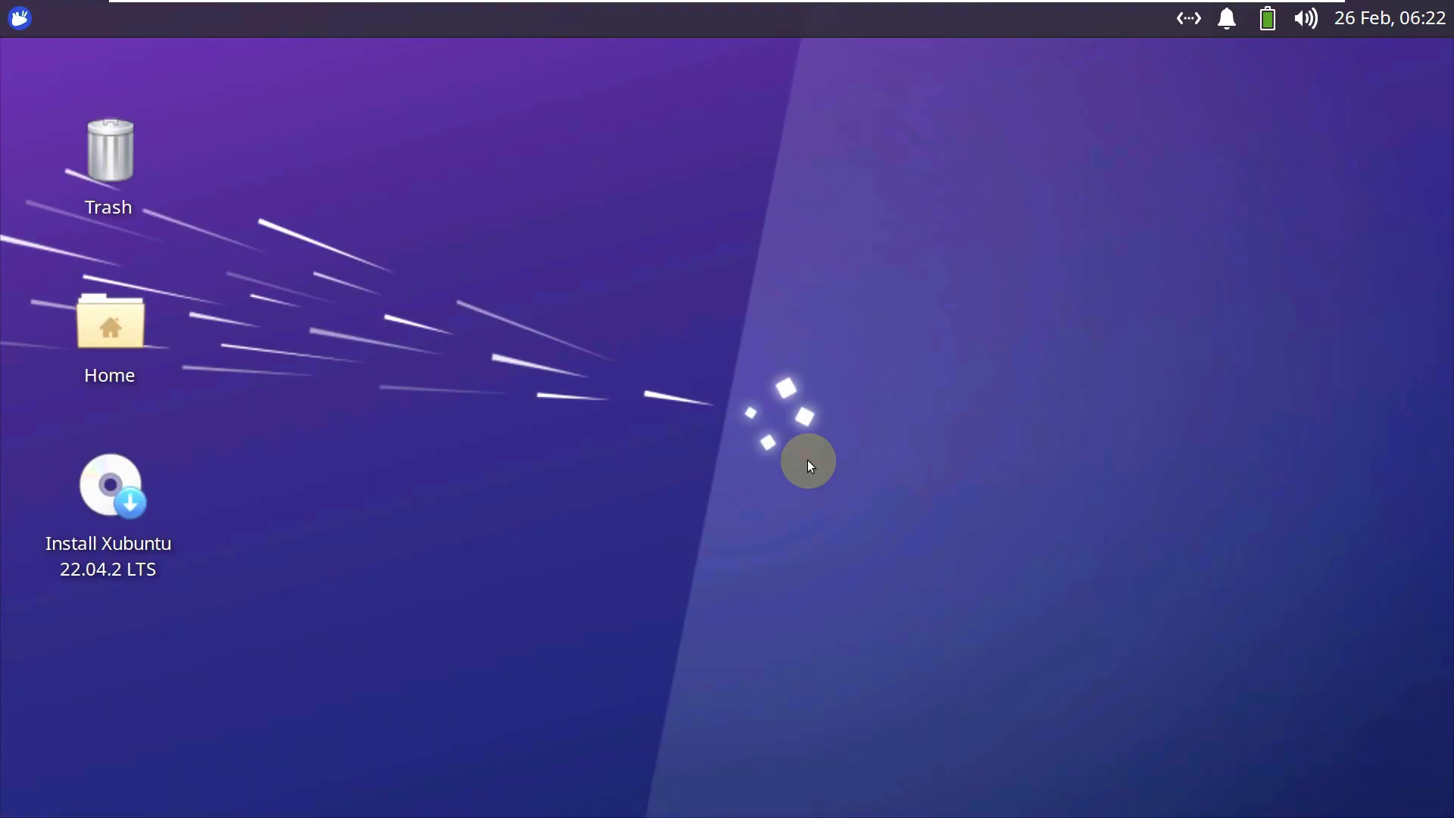
Step: Open the Task Manager from the system applications and maximize its window
left_click(20, 18)
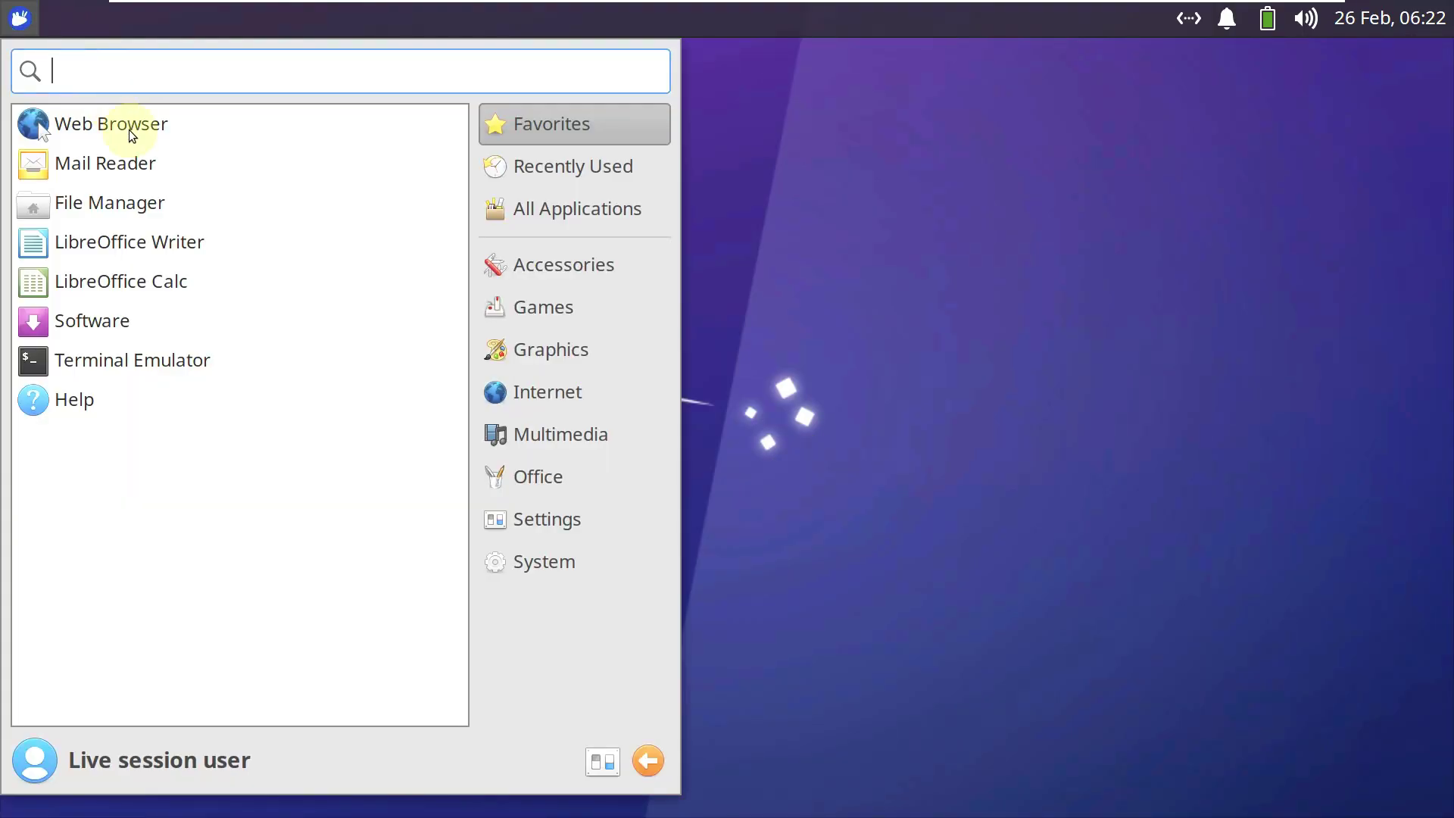
left_click(557, 552)
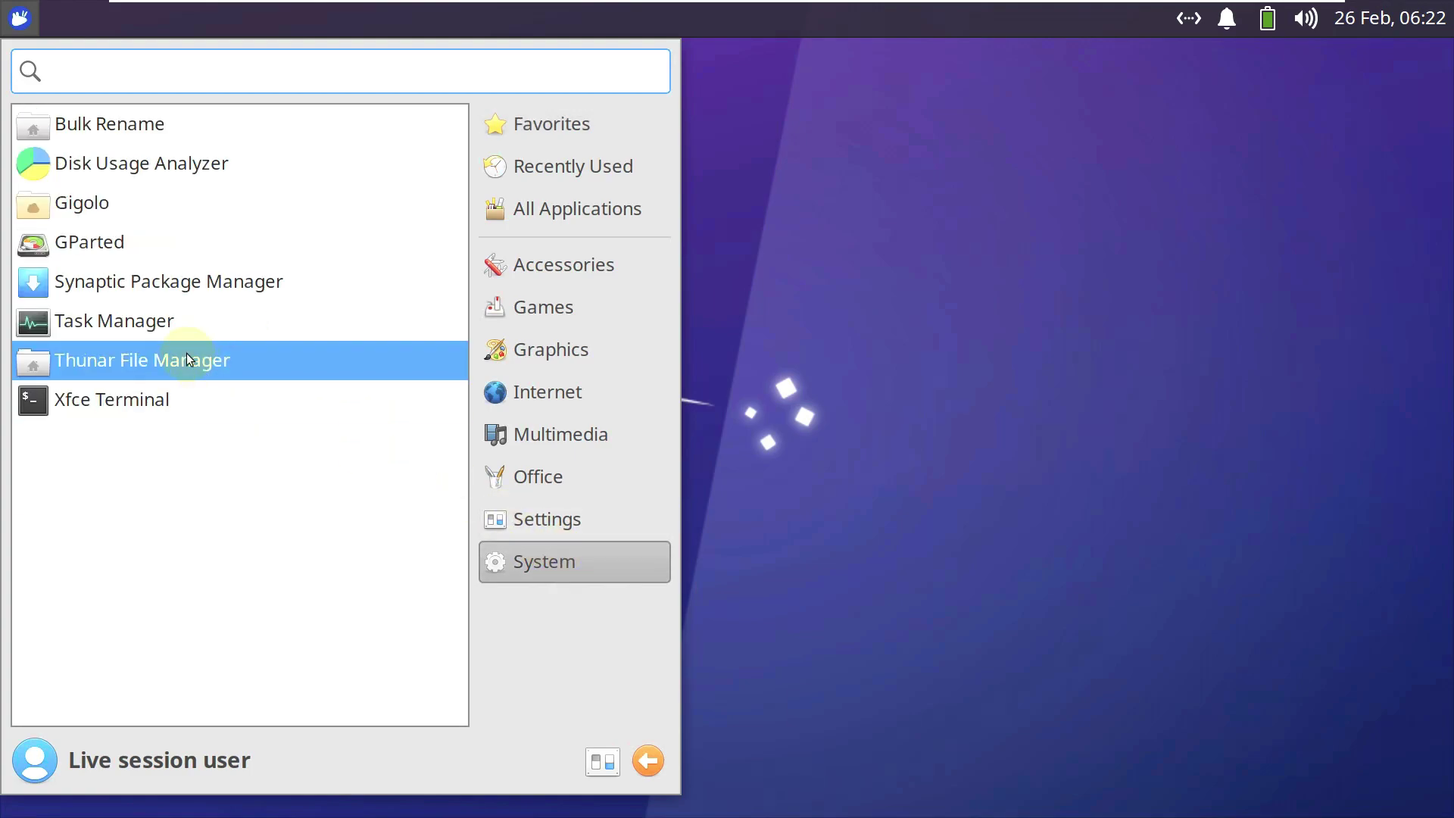
left_click(177, 331)
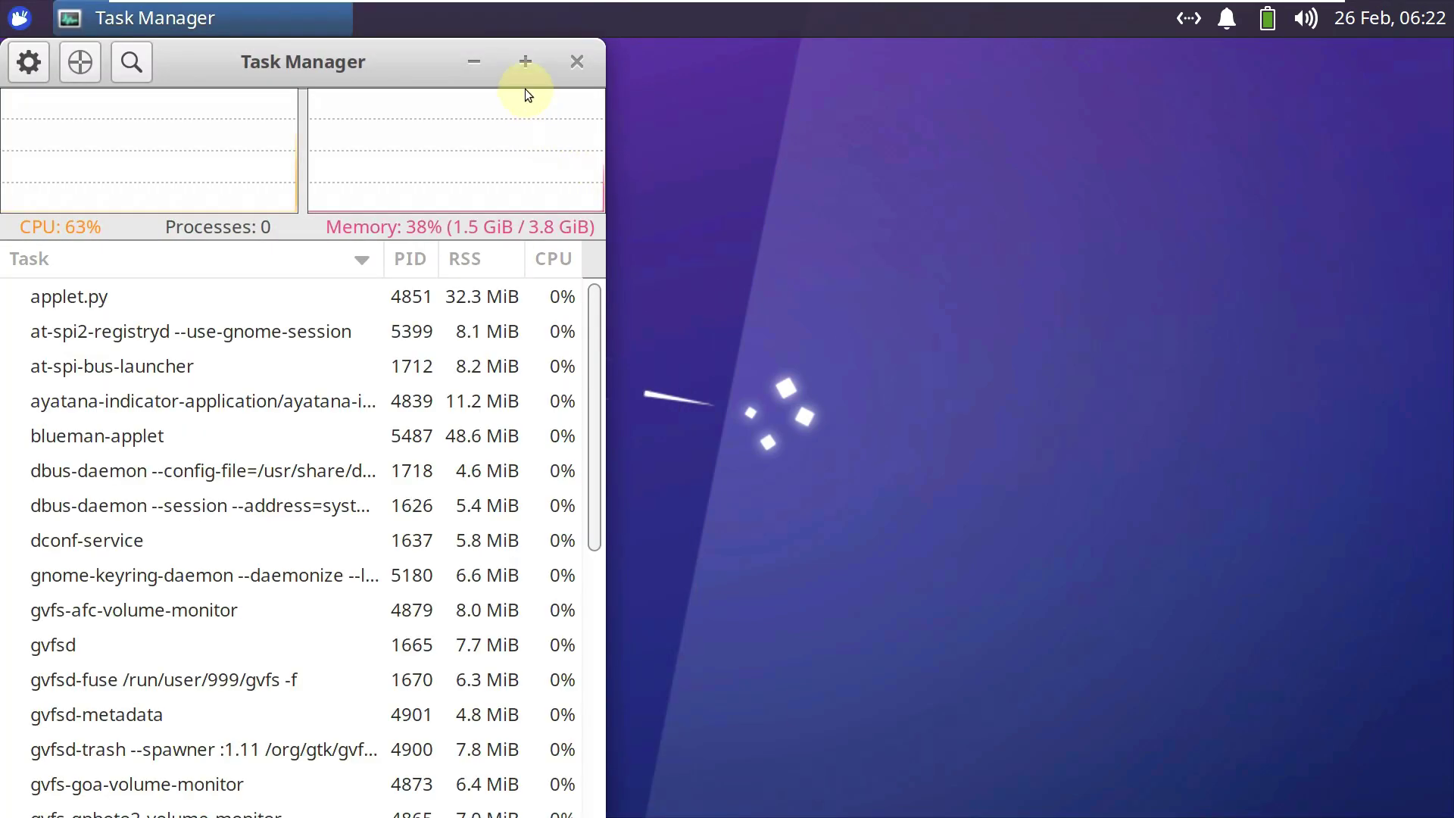
left_click(525, 61)
Step: Review the Task Manager's general settings and its version information, and close both dialogs
left_click(29, 62)
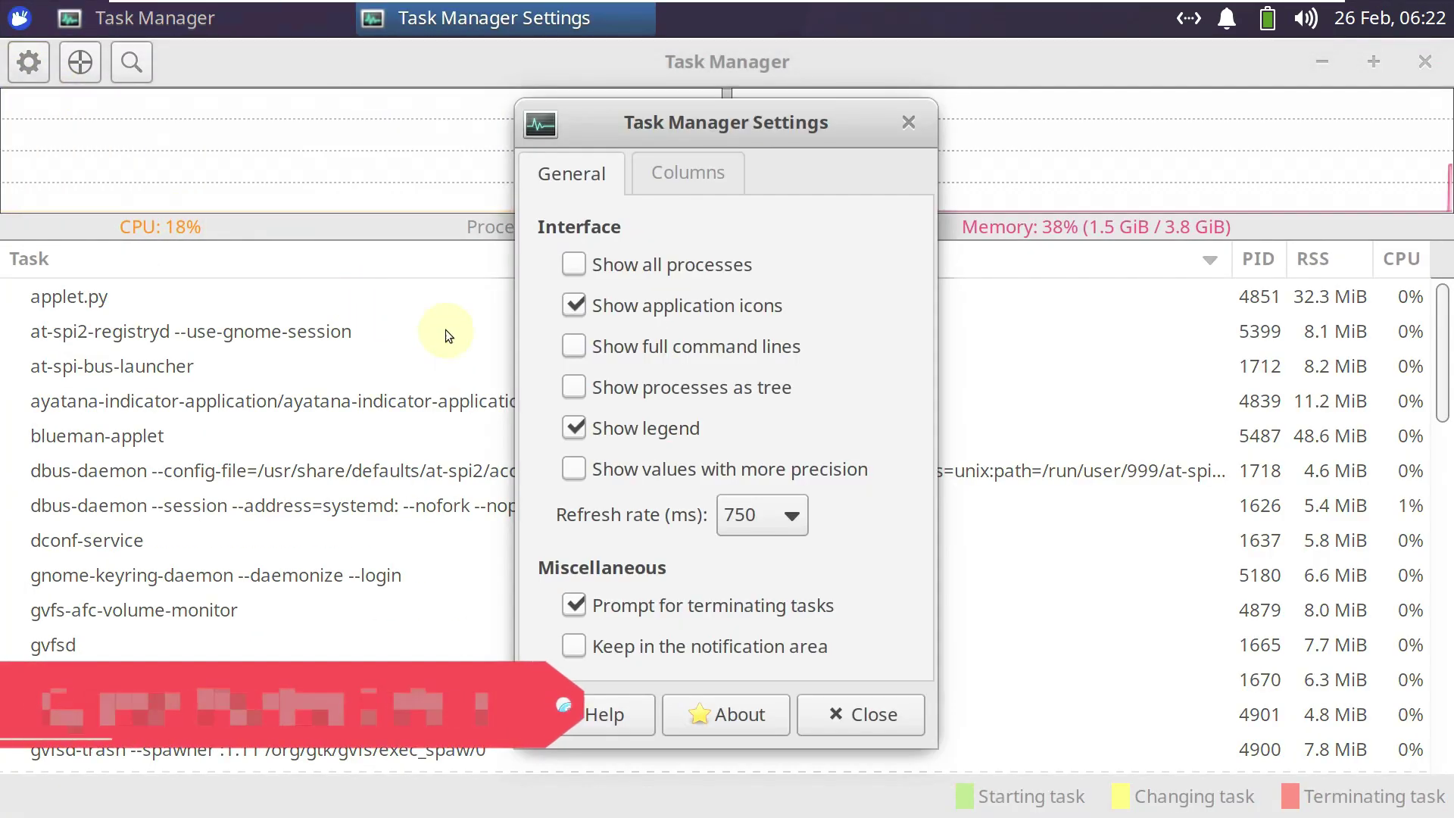
left_click(765, 715)
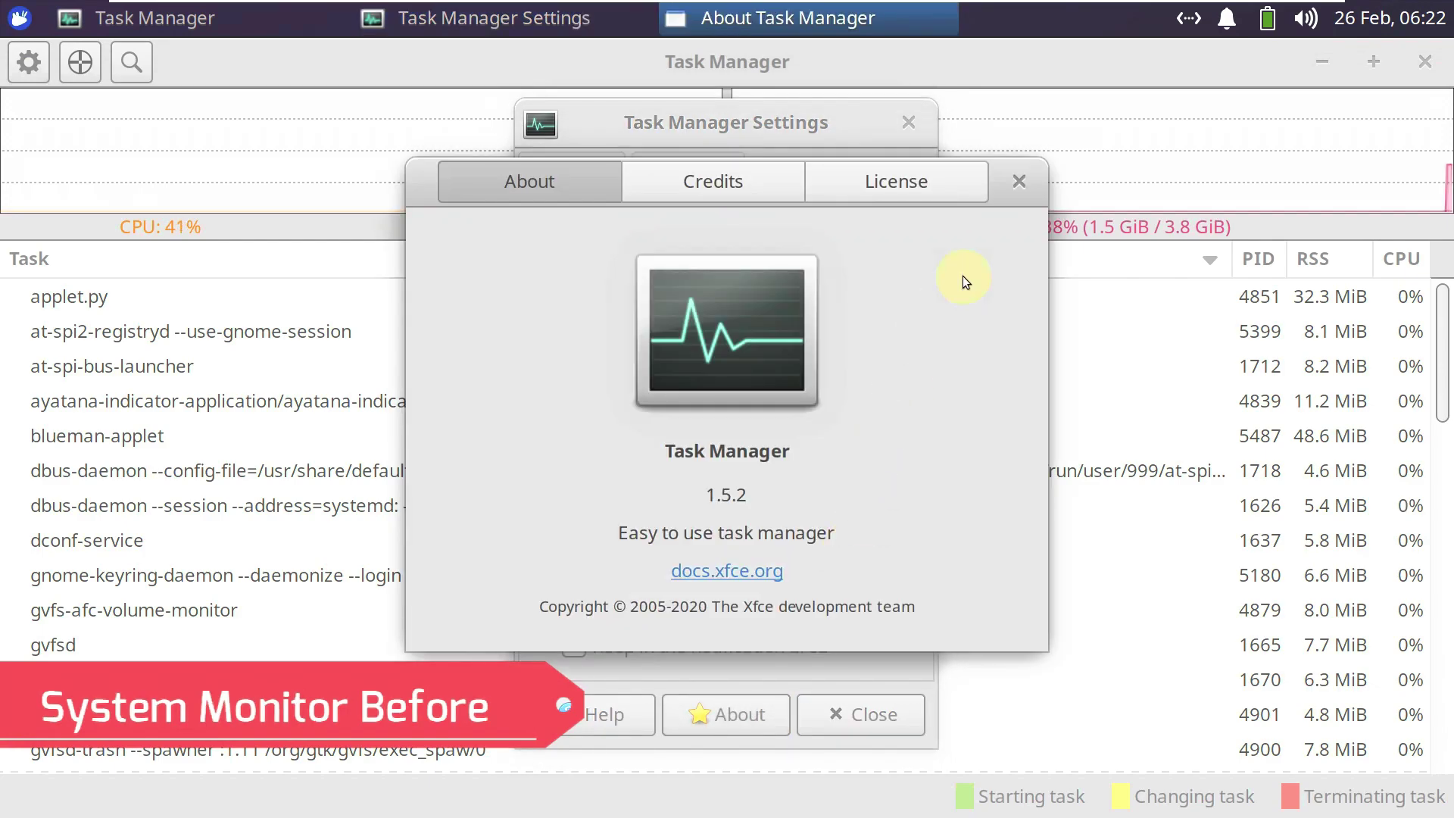
left_click(1022, 180)
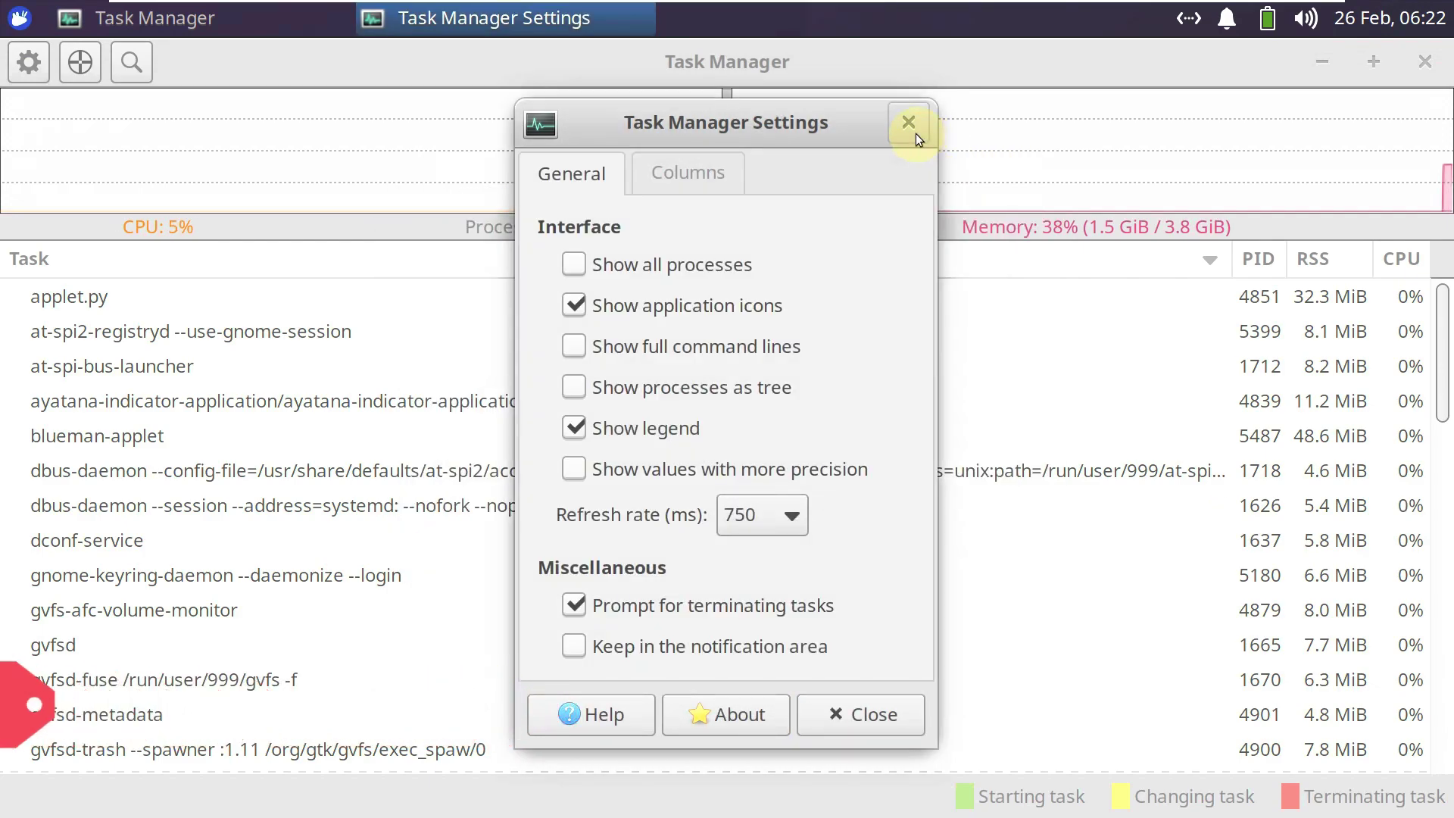
left_click(909, 122)
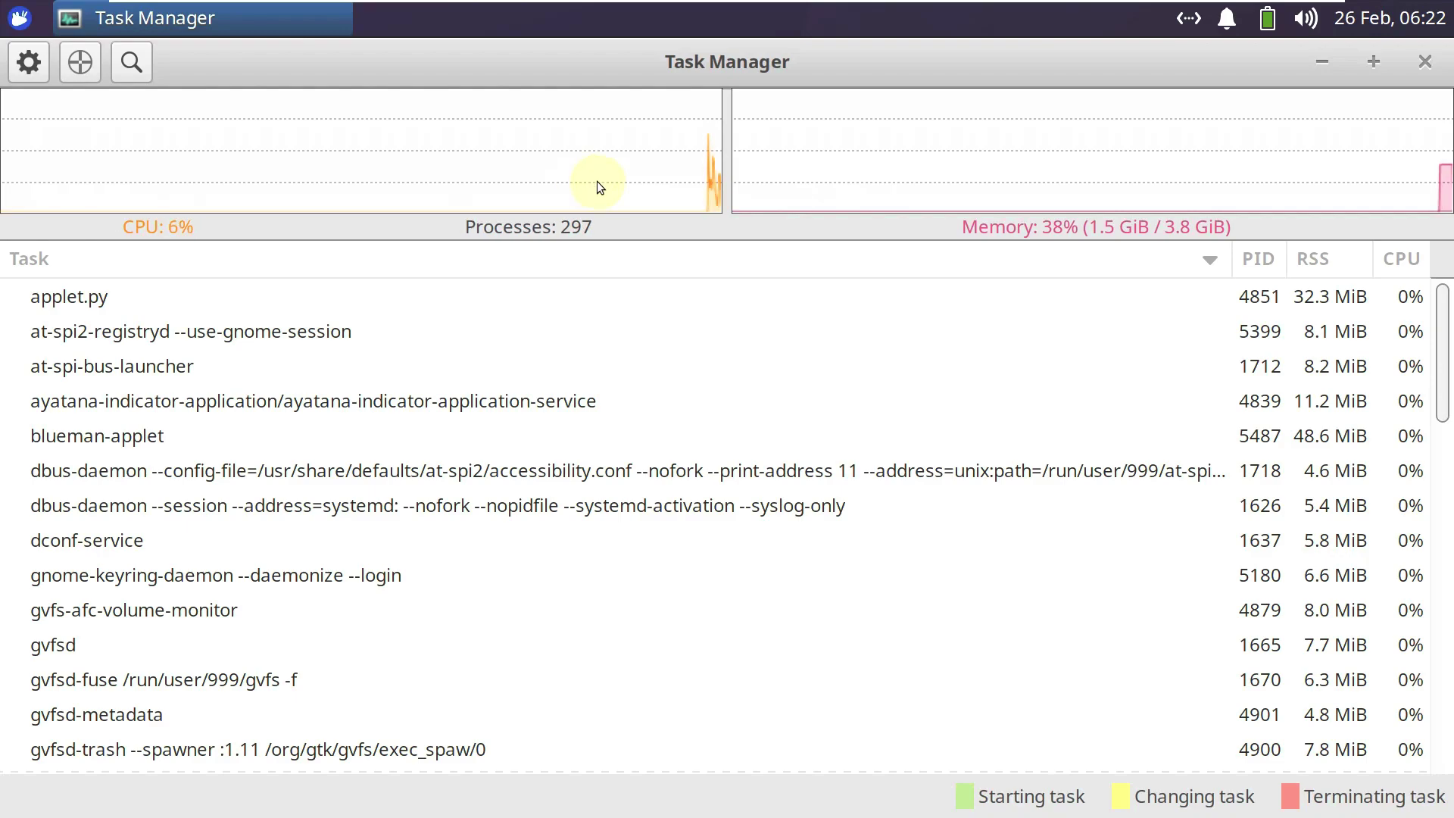
Step: Enlarge the CPU and memory graphs and look through the list of running processes
left_click_drag(738, 247, 743, 342)
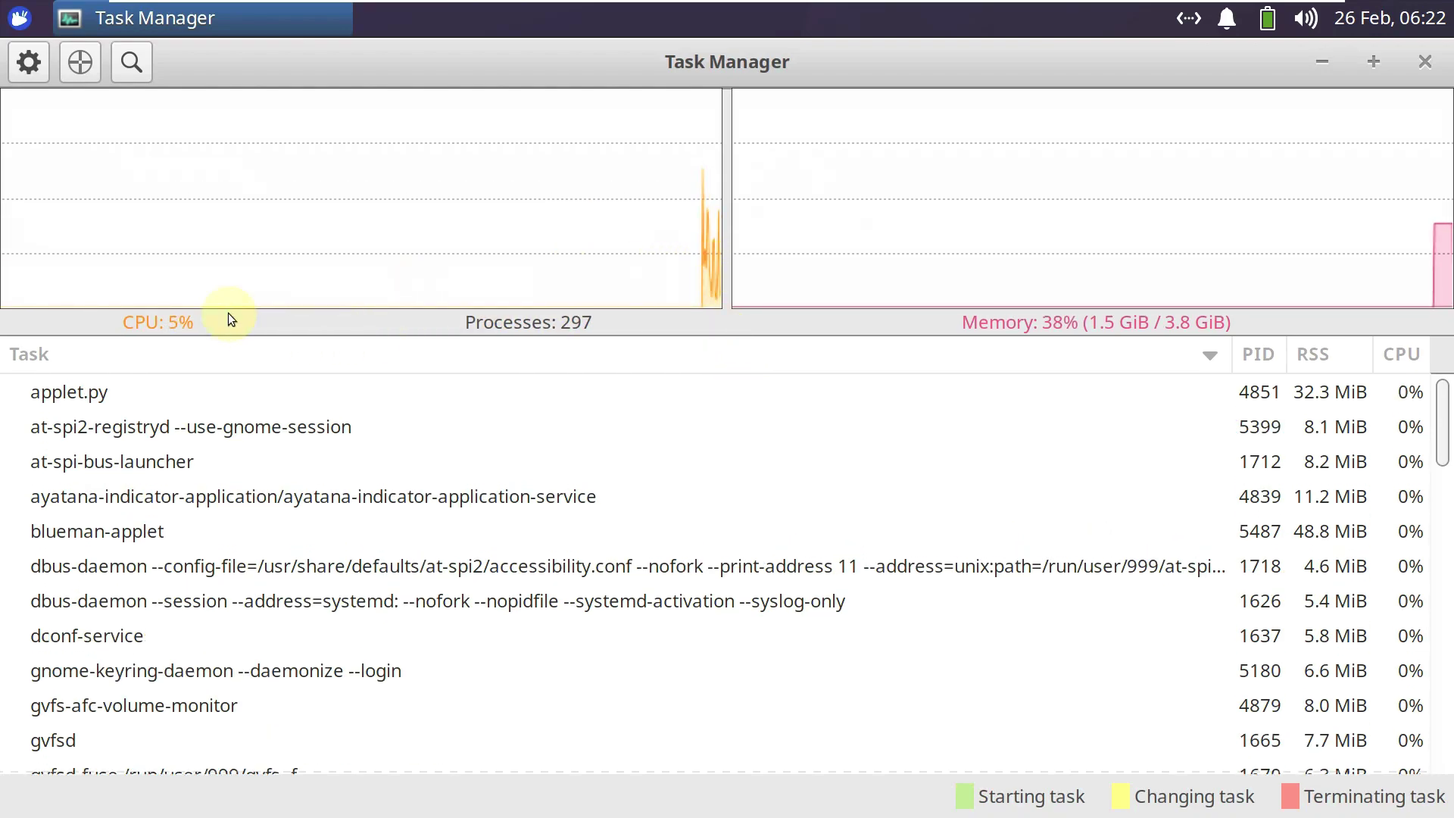
scroll(756, 611, "down", 5)
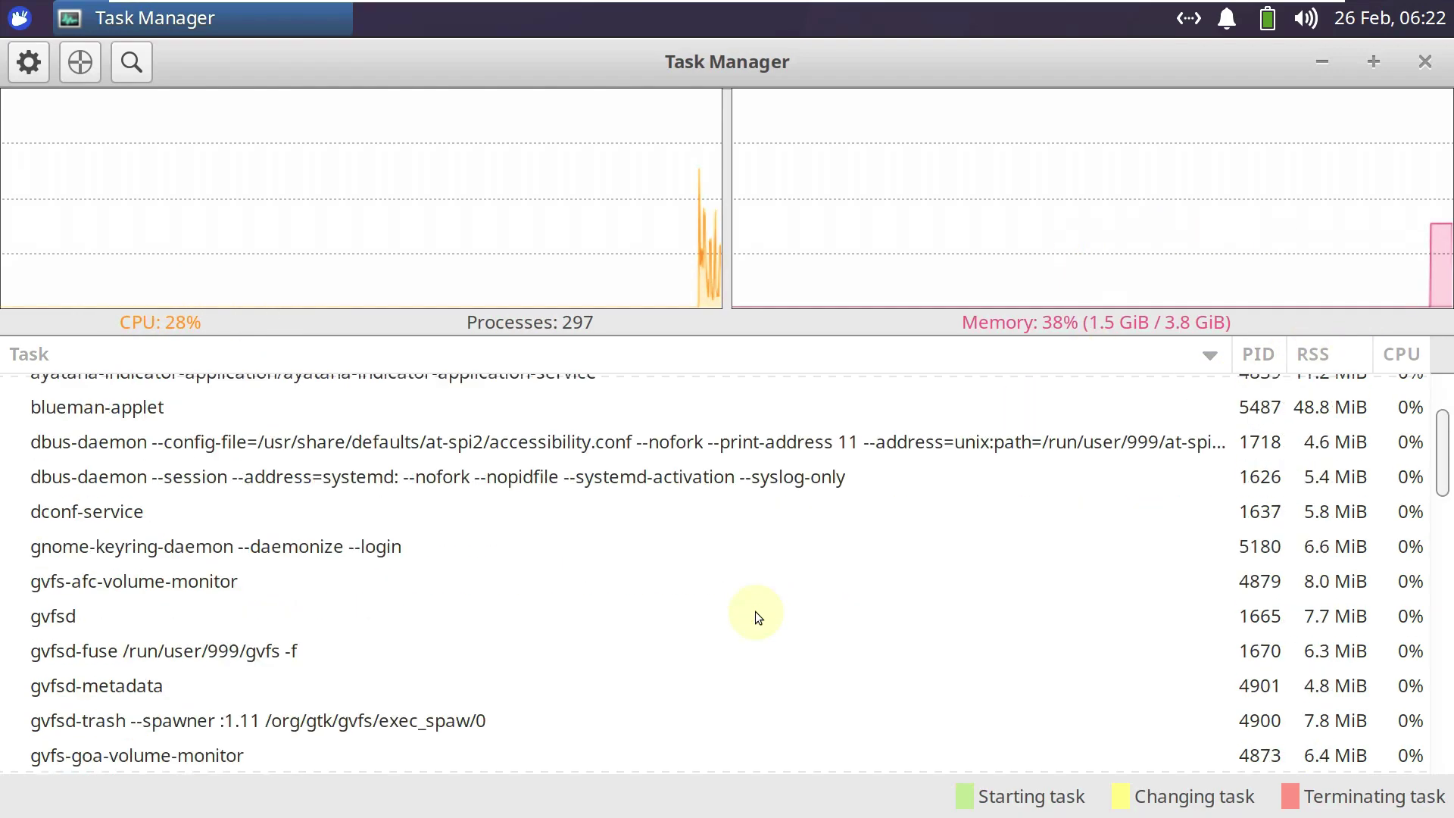
scroll(755, 611, "down", 7)
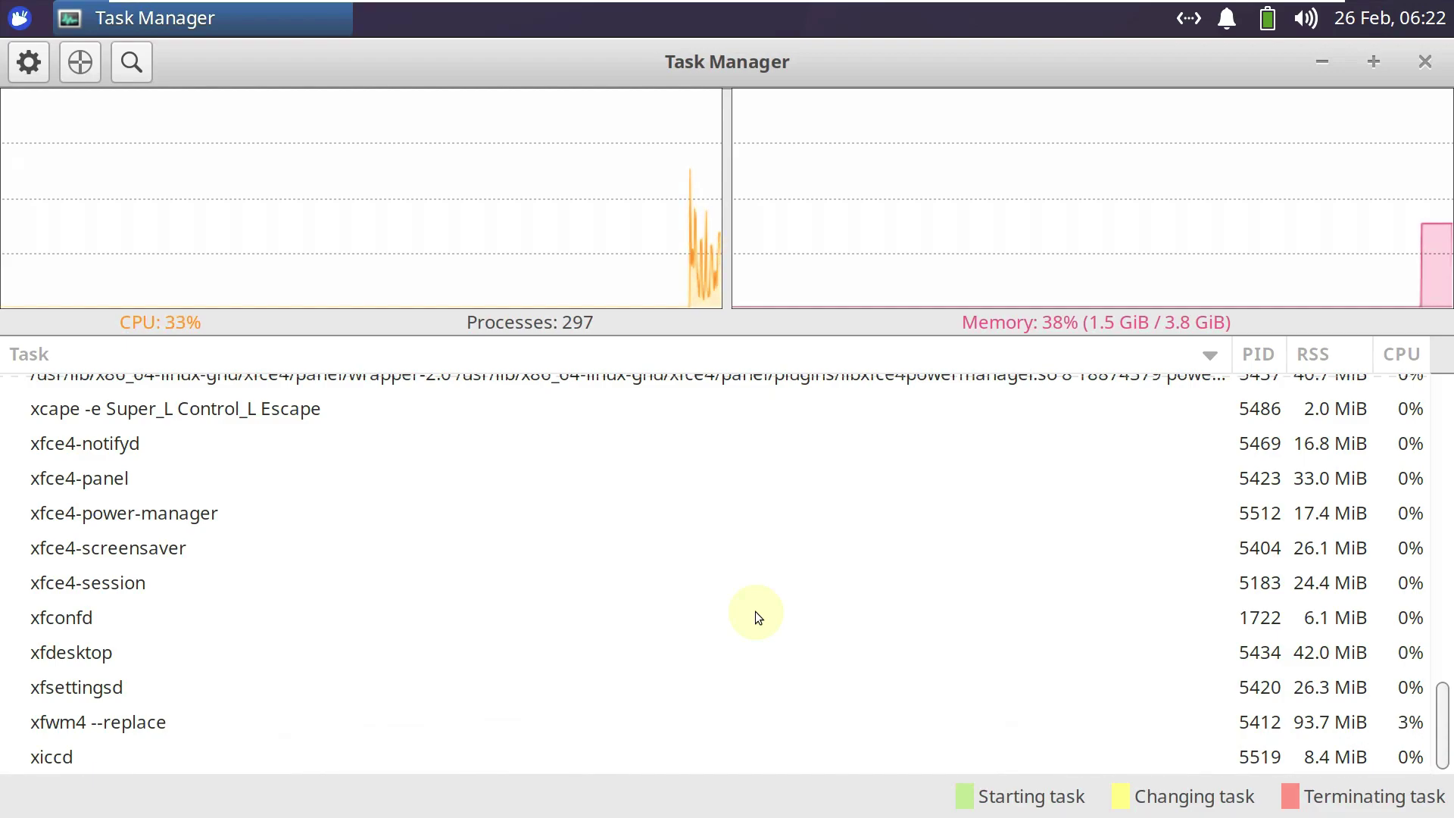
scroll(756, 612, "up", 3)
scroll(756, 611, "up", 7)
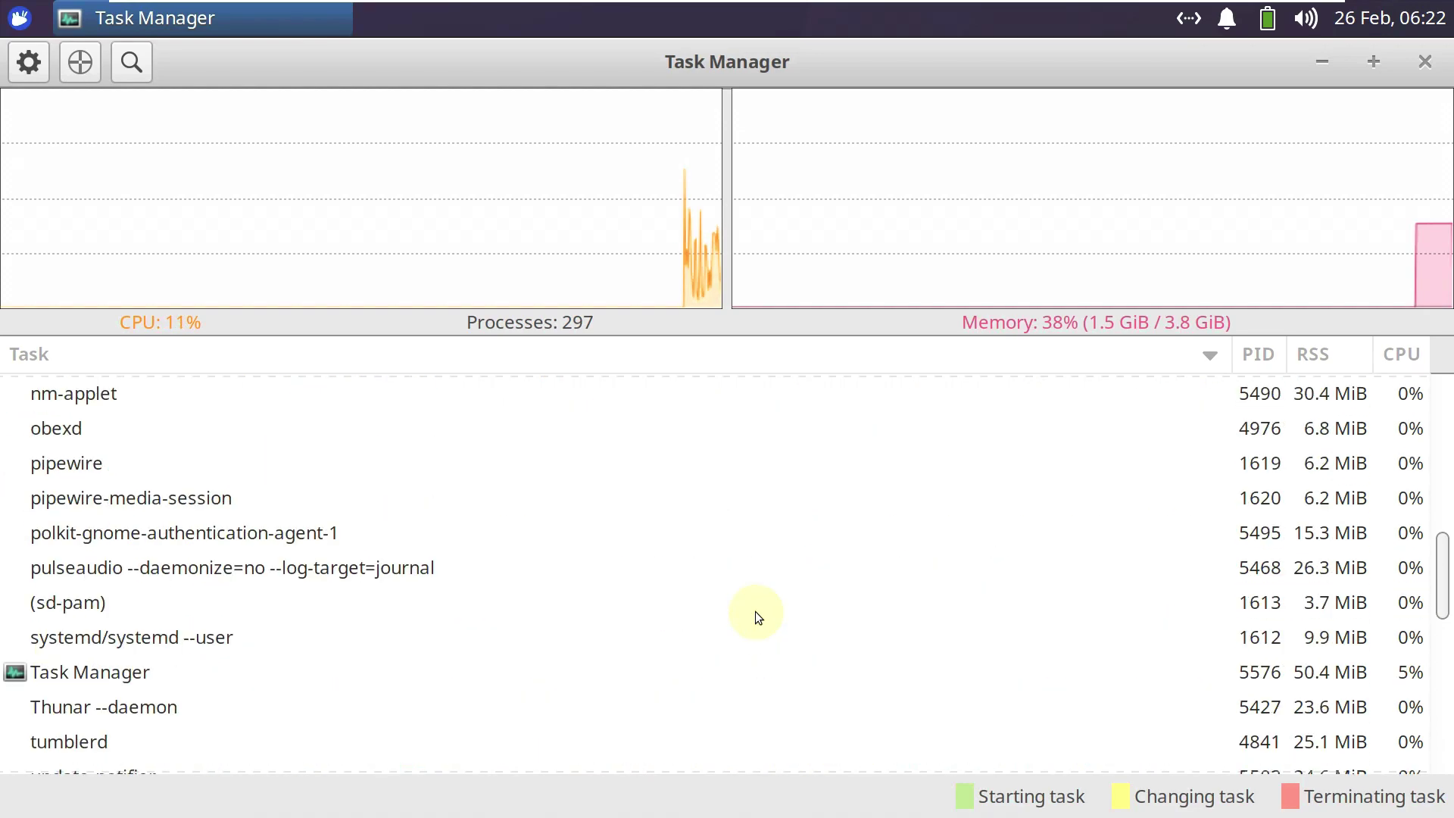
Step: Look through the process list from start to end and close the Task Manager
scroll(756, 611, "up", 3)
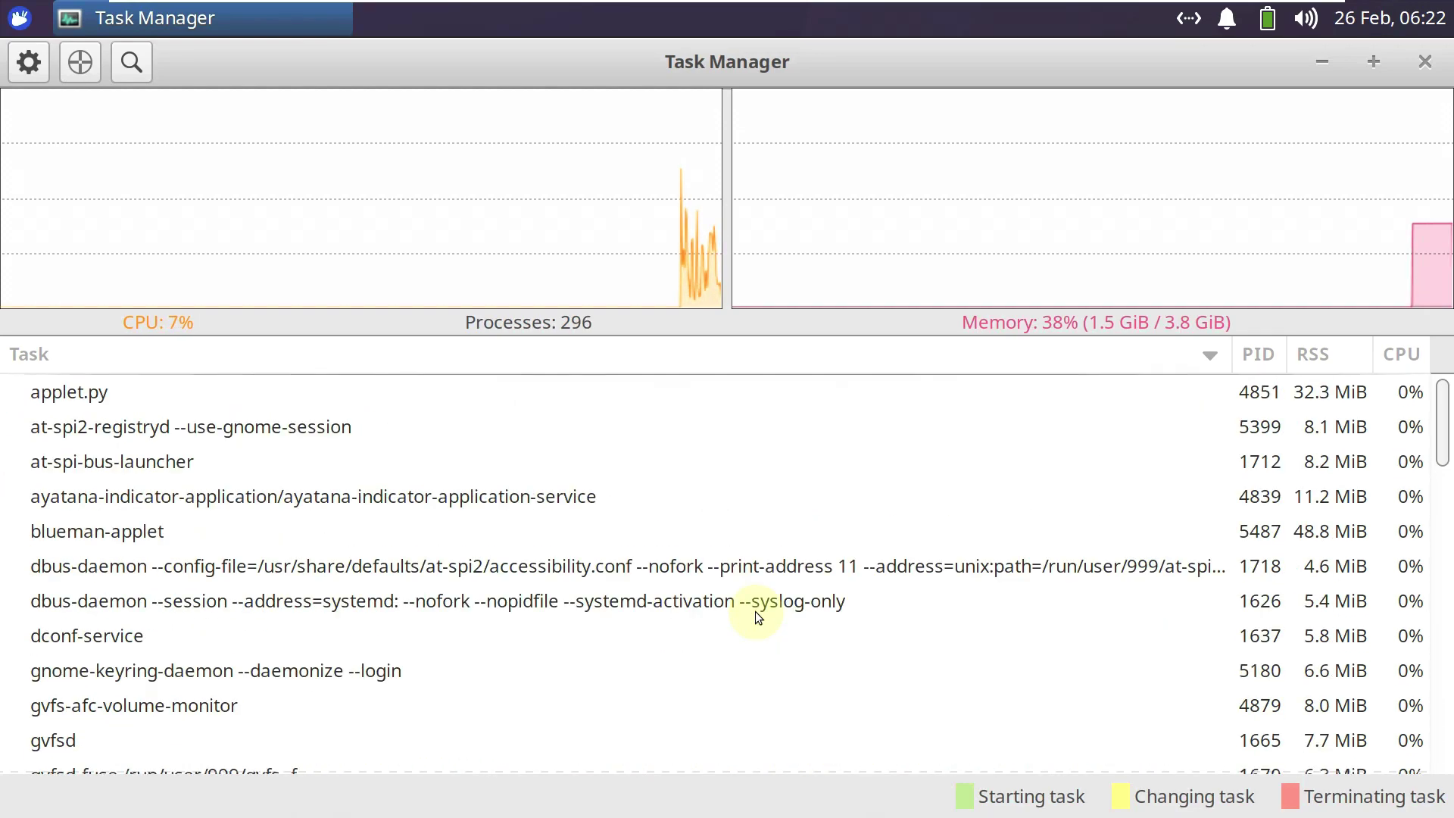
scroll(756, 611, "down", 8)
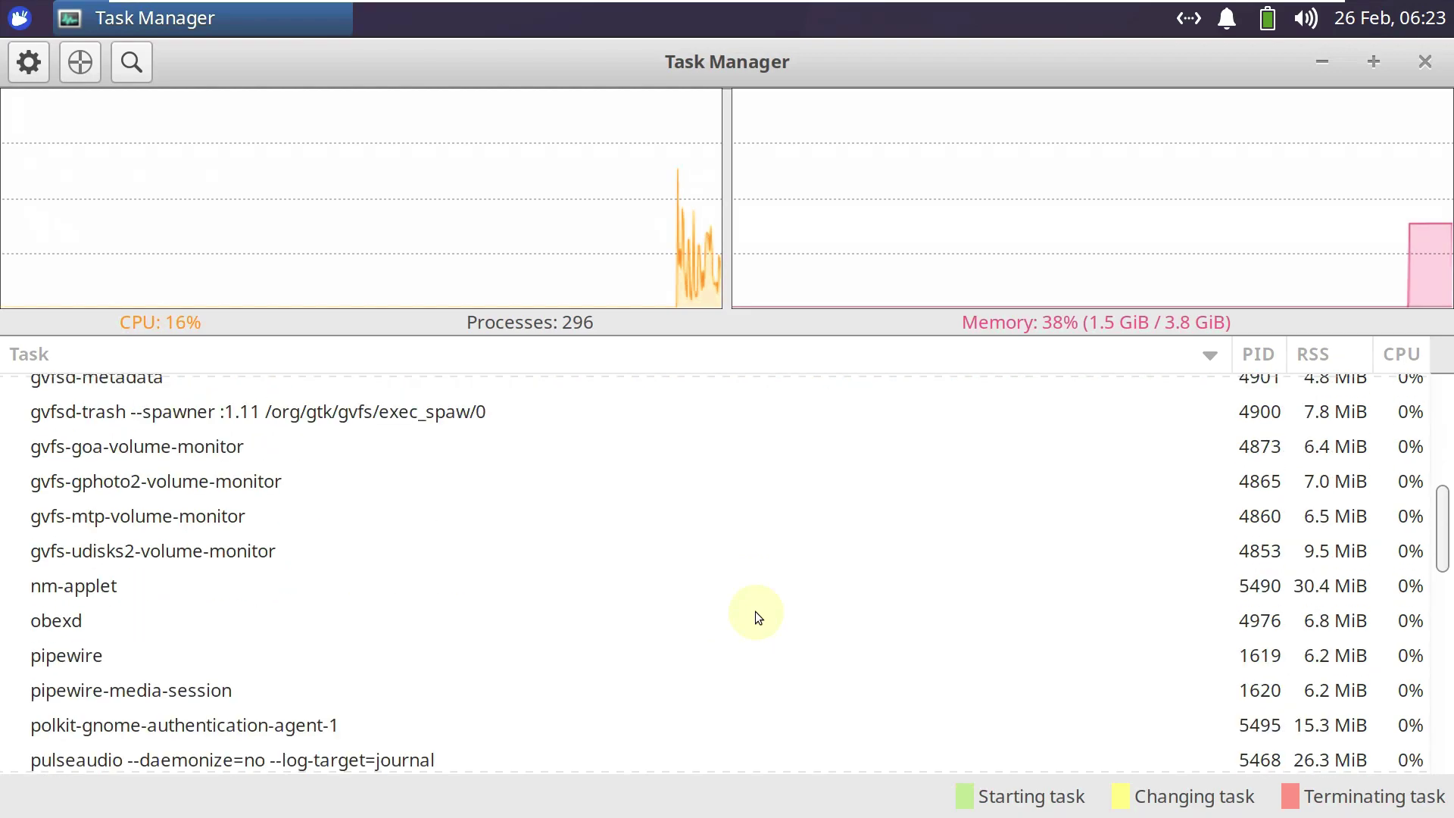
scroll(756, 611, "down", 4)
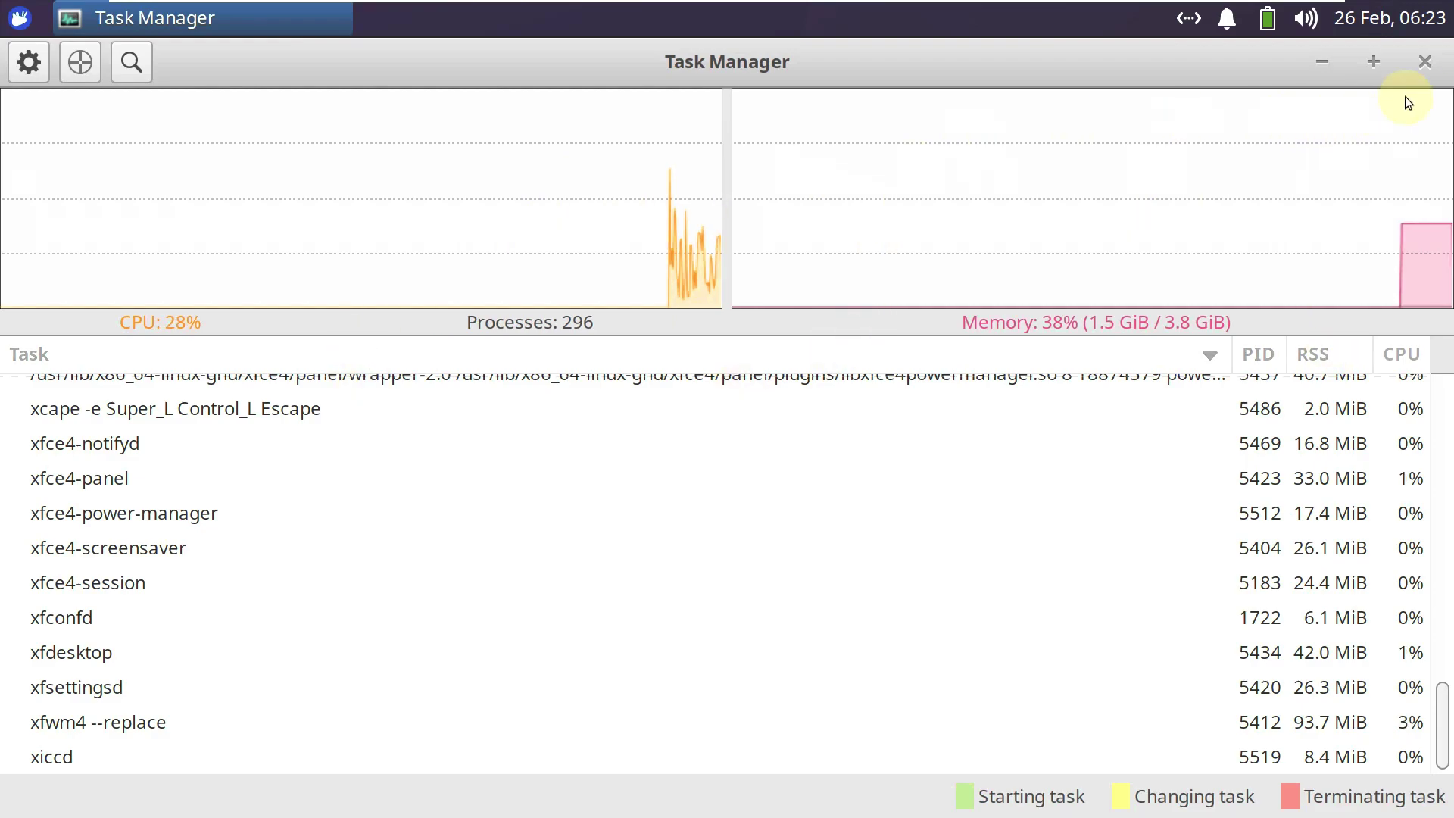
left_click(1426, 62)
Step: Check the calendar, volume, power, notification and network indicators one after another, closing each pop-up
left_click(1391, 17)
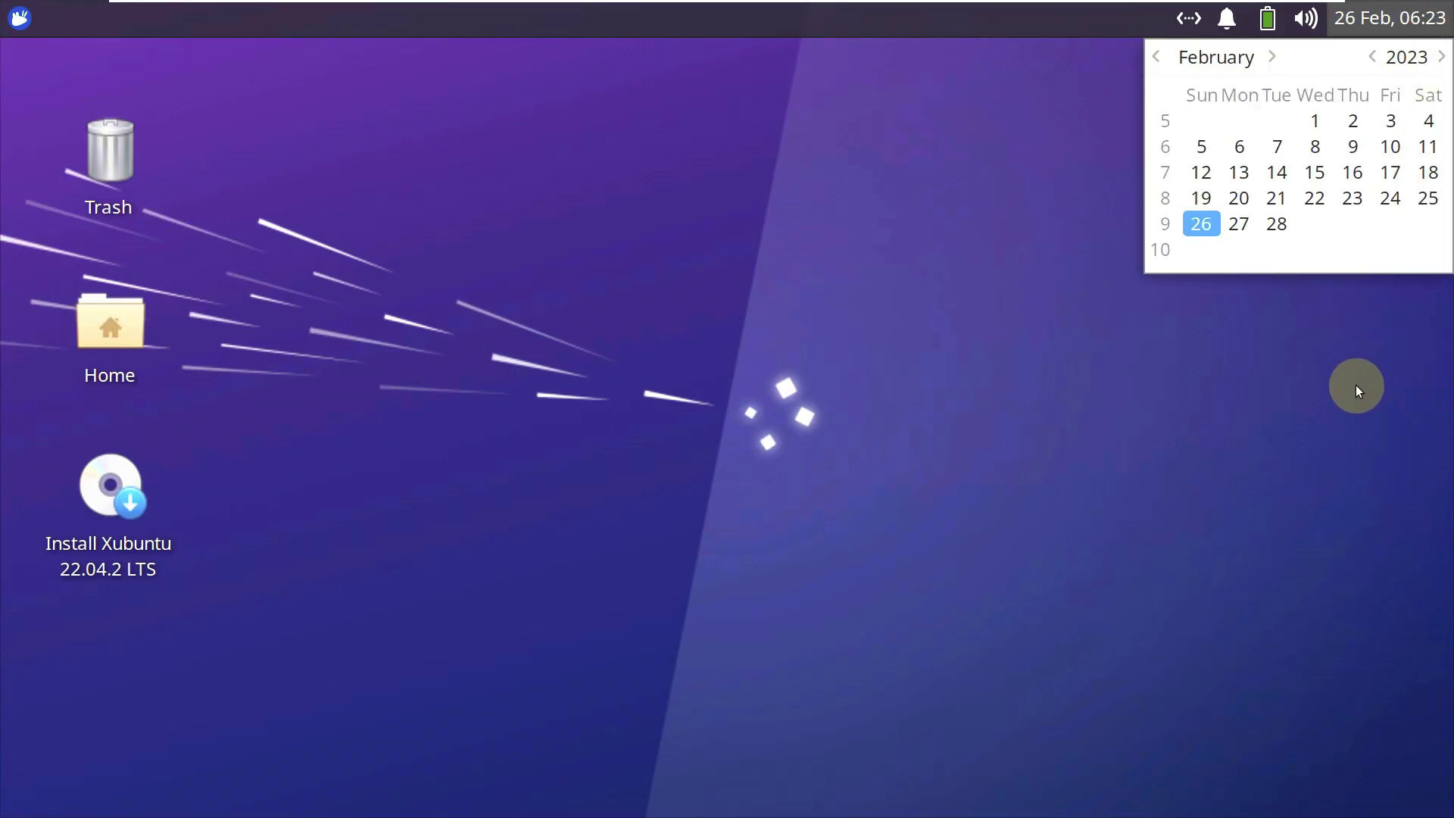
left_click(1346, 279)
left_click(1301, 25)
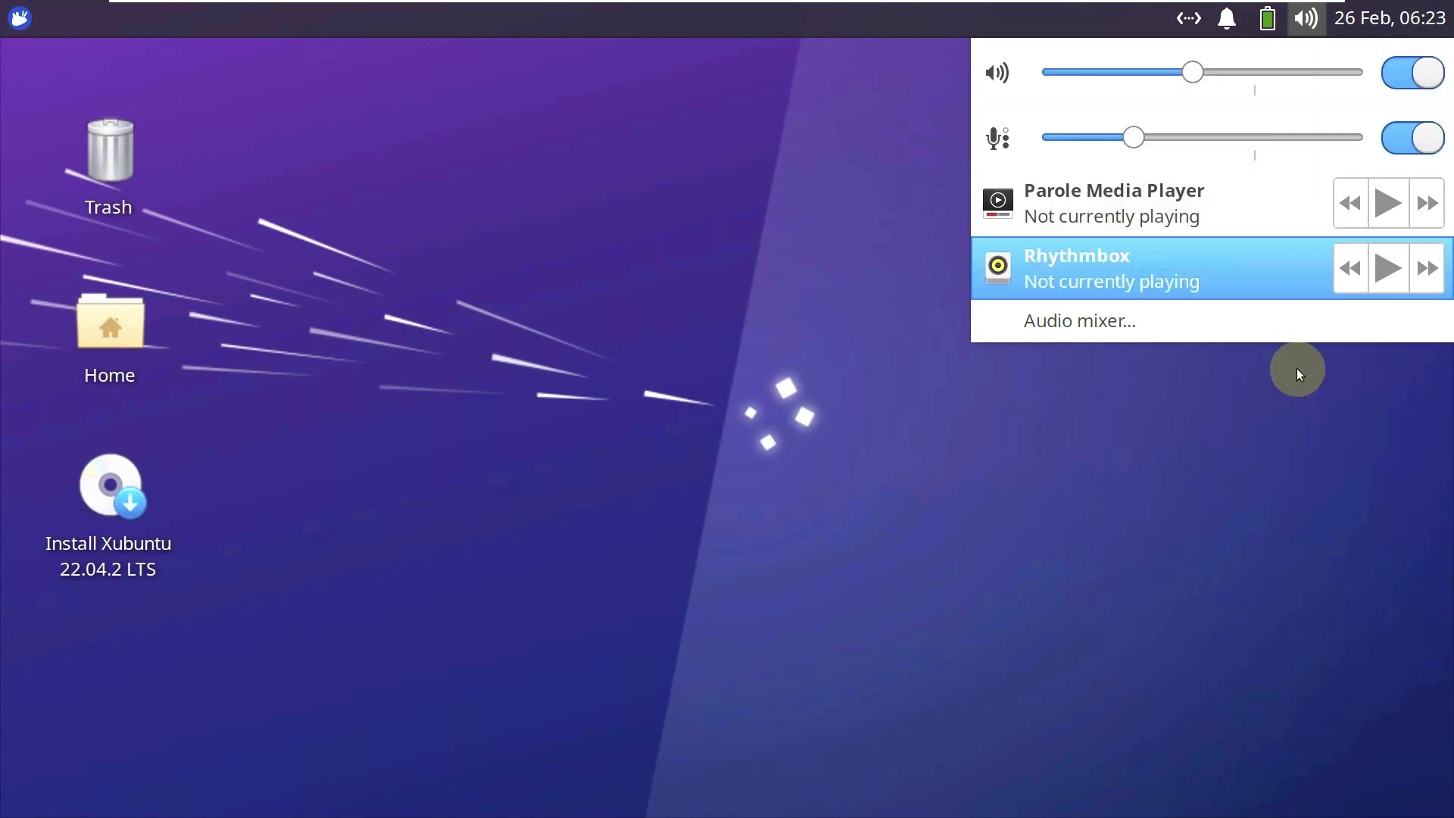
left_click(1298, 429)
left_click(1272, 19)
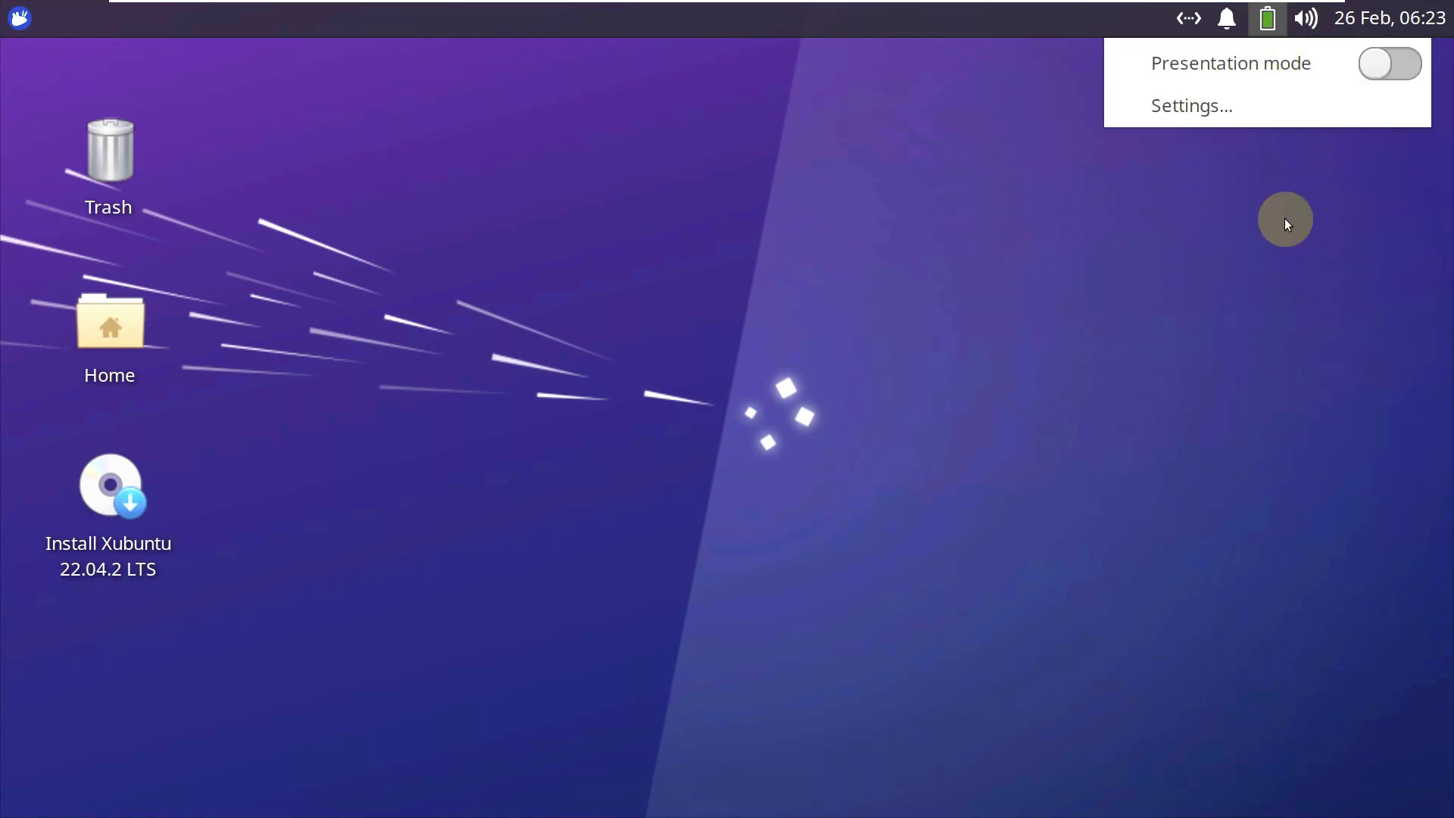
left_click(1294, 303)
left_click(1228, 34)
left_click(1238, 334)
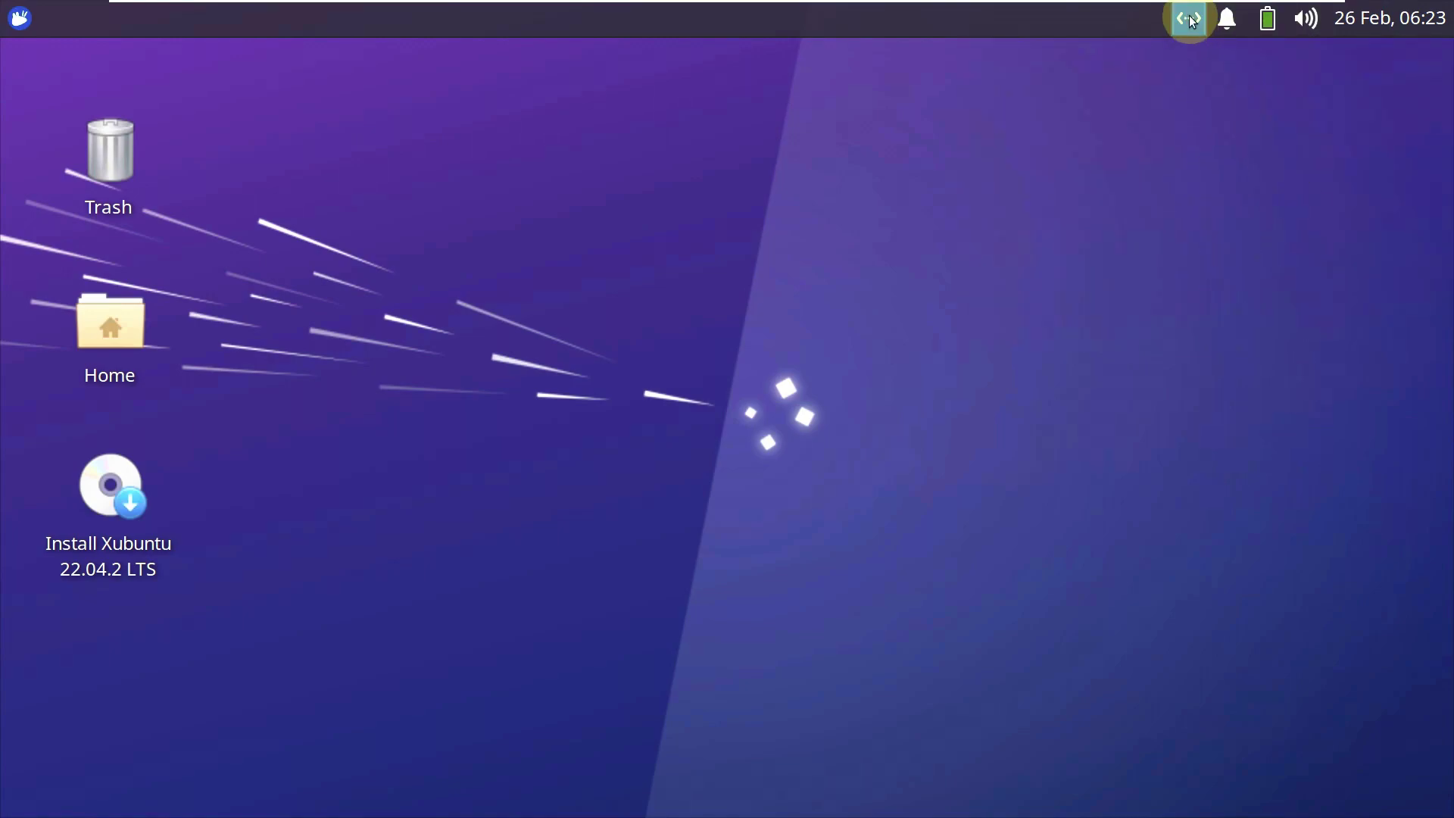
left_click(1188, 17)
left_click(1181, 370)
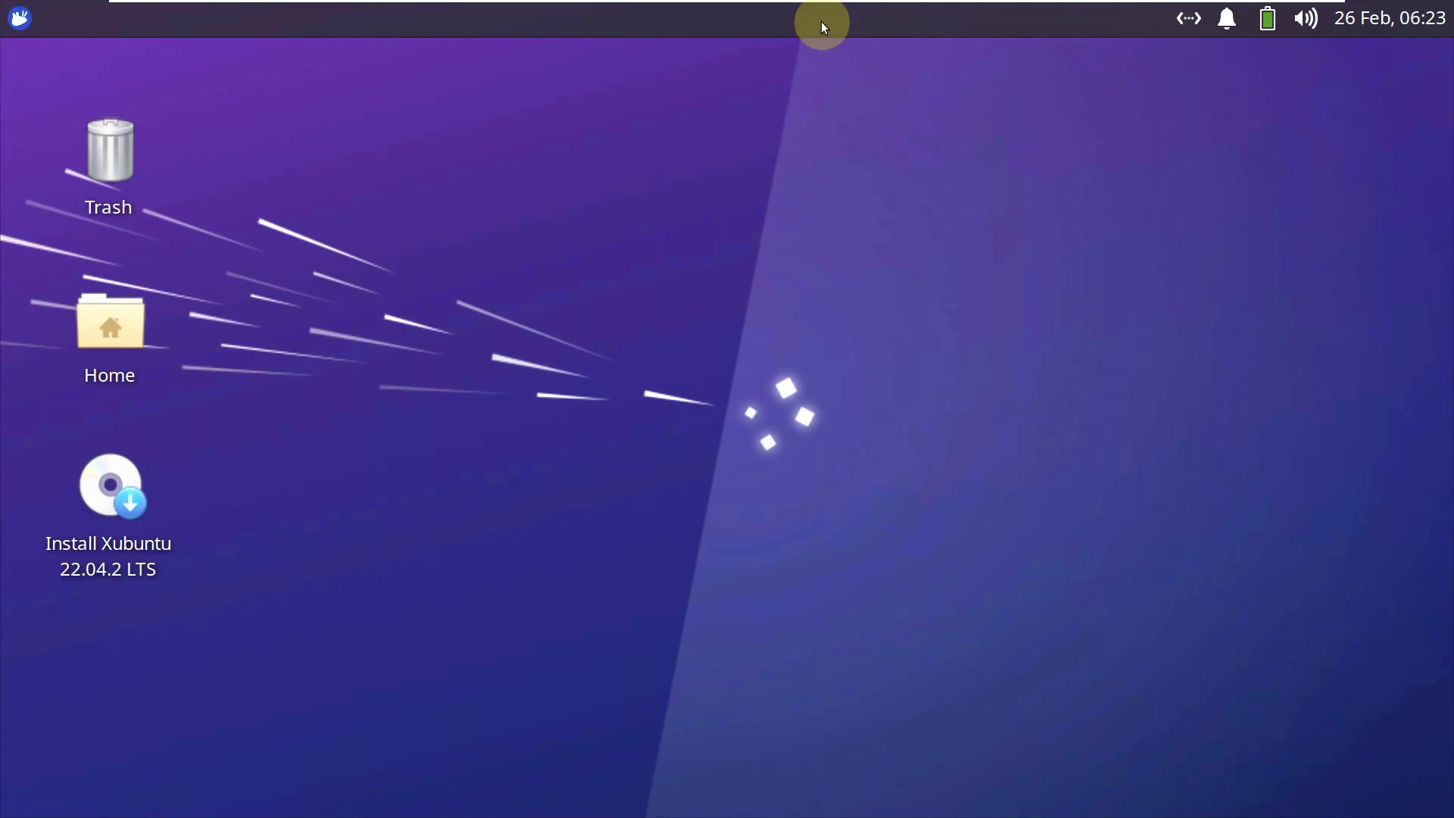
Step: View the version information of the Xfce panel and close the dialog
right_click(825, 28)
mouse_move(896, 215)
left_click(1083, 359)
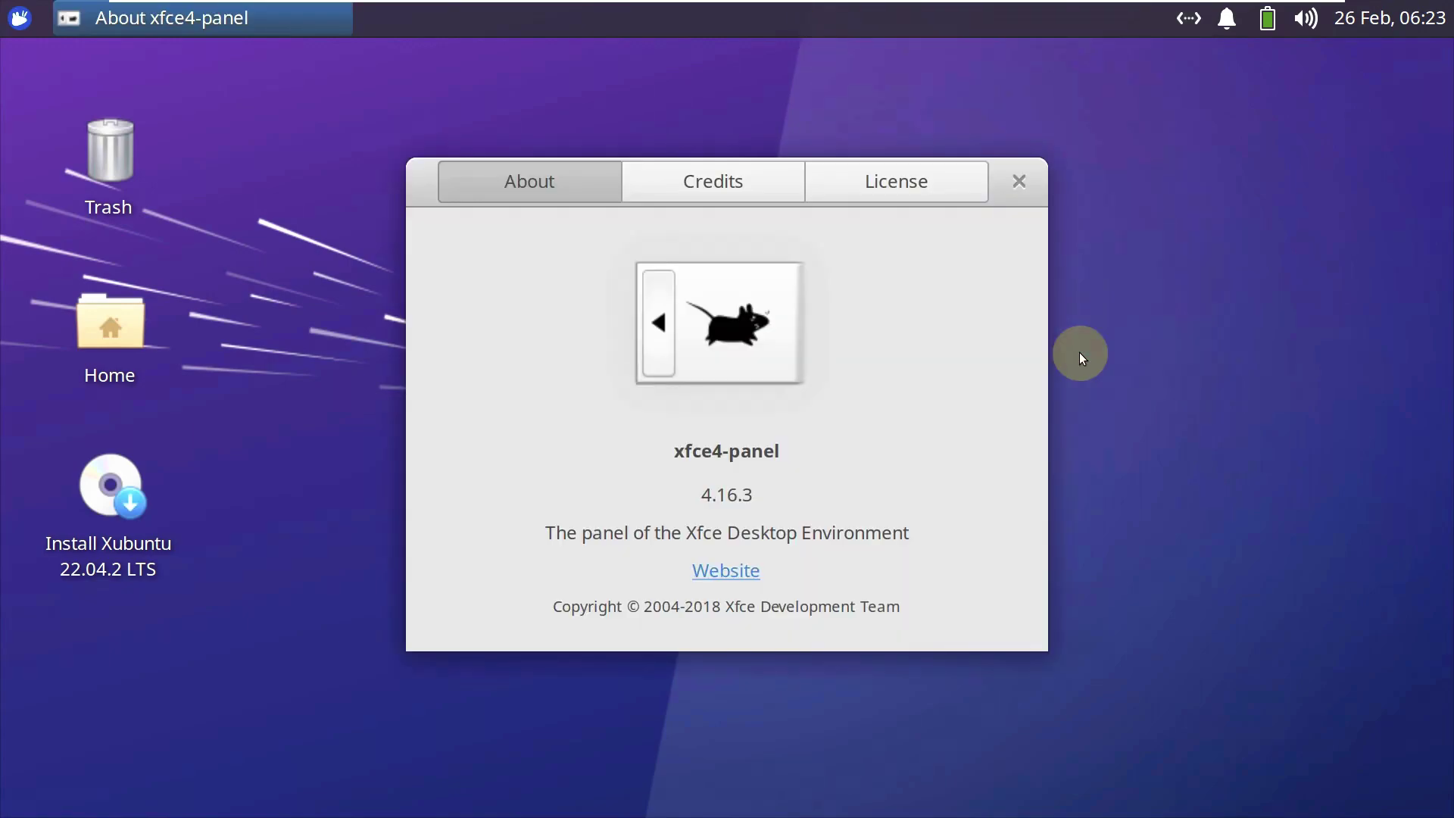
left_click(1029, 179)
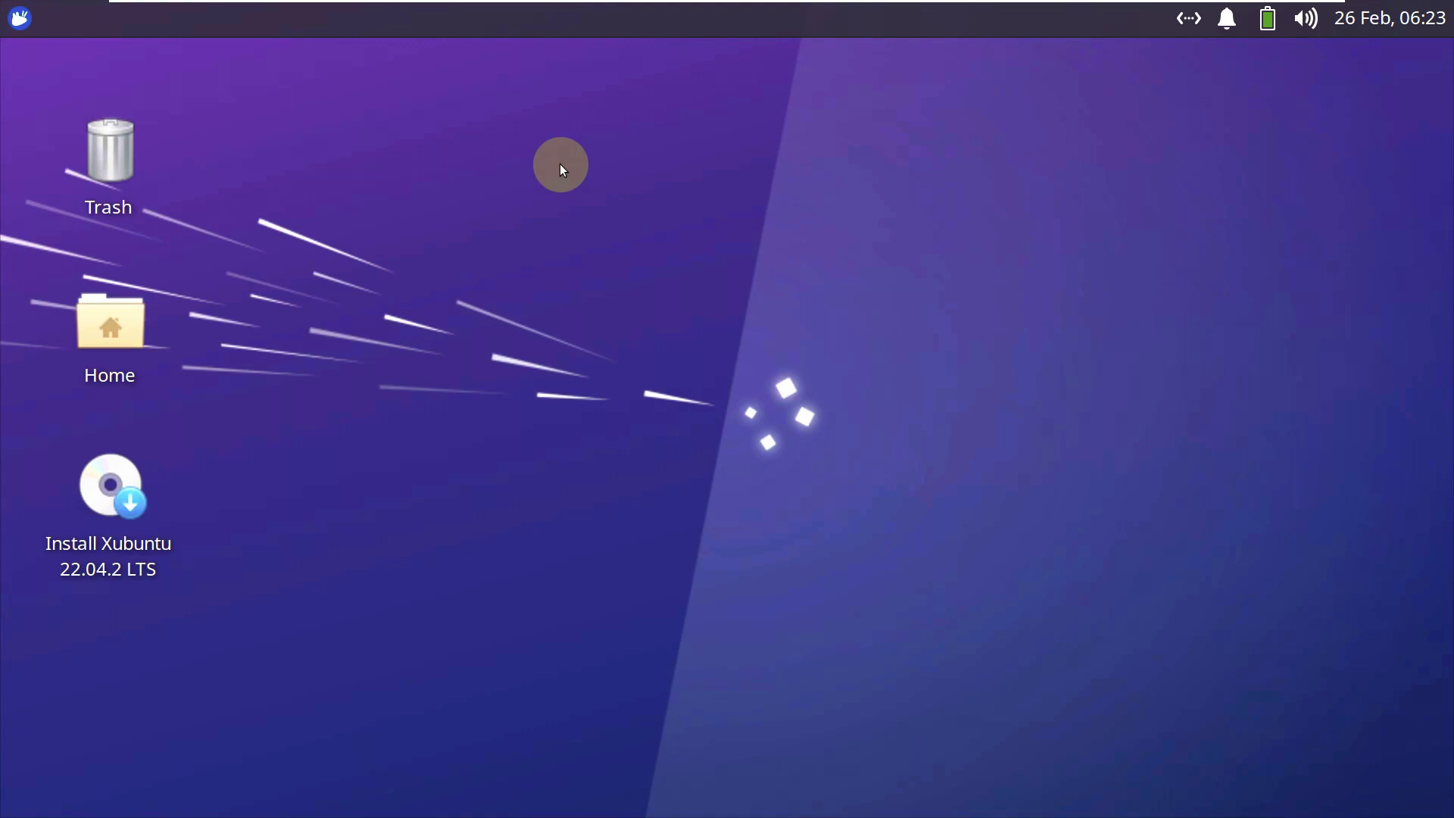
Step: Look through the complete list of preinstalled applications
left_click(39, 20)
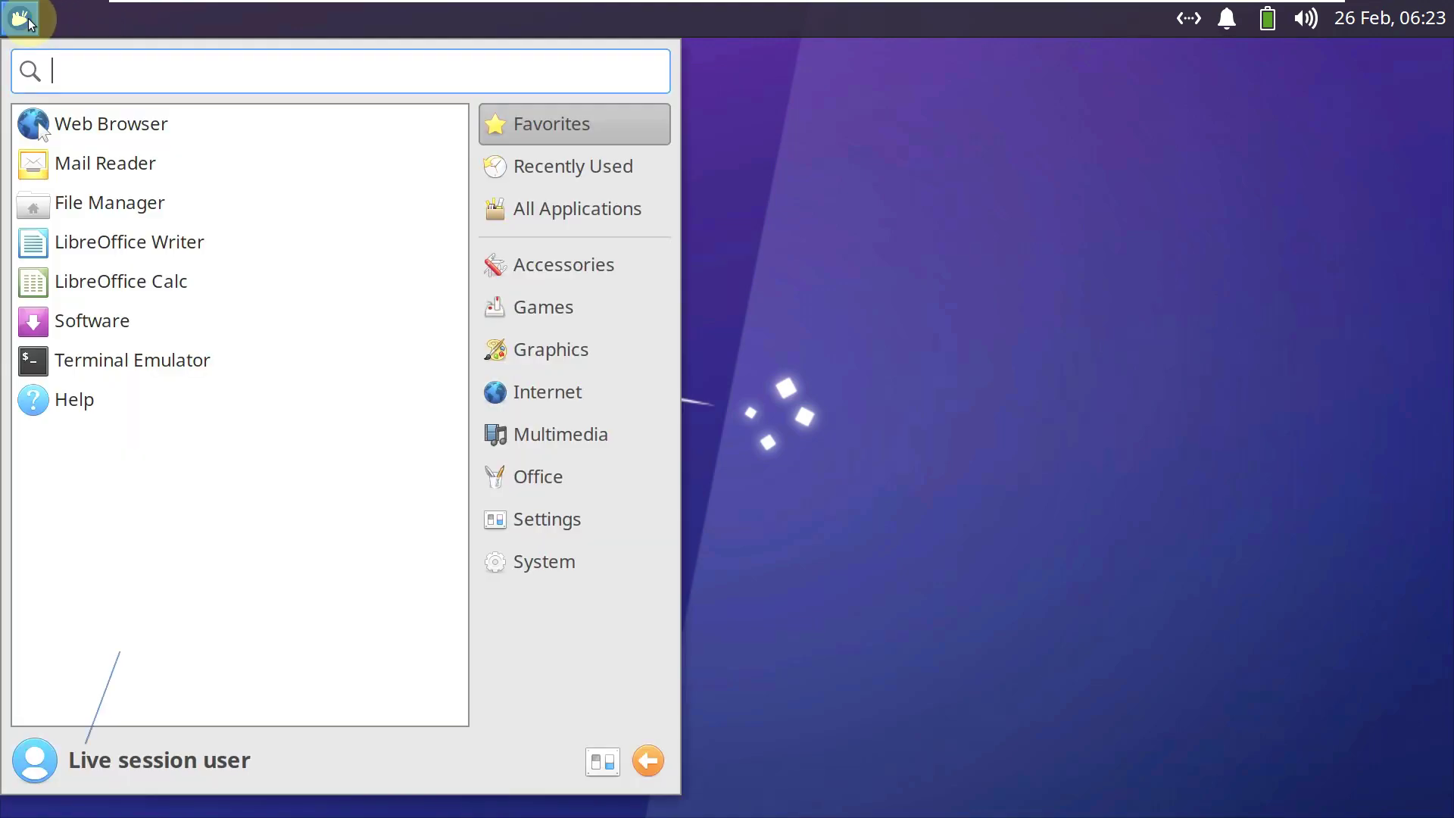
left_click(600, 211)
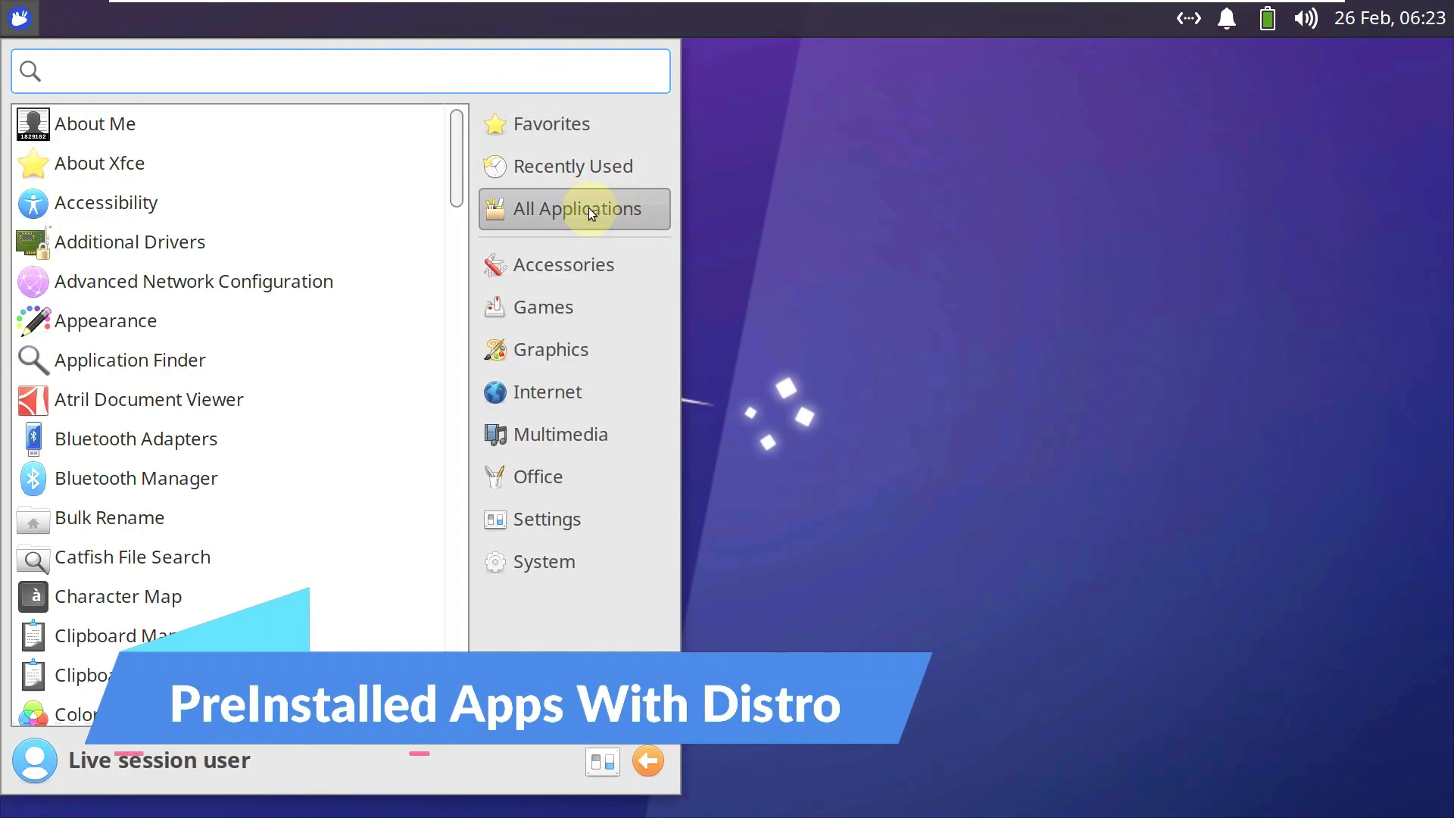
scroll(371, 152, "down", 3)
scroll(370, 151, "down", 10)
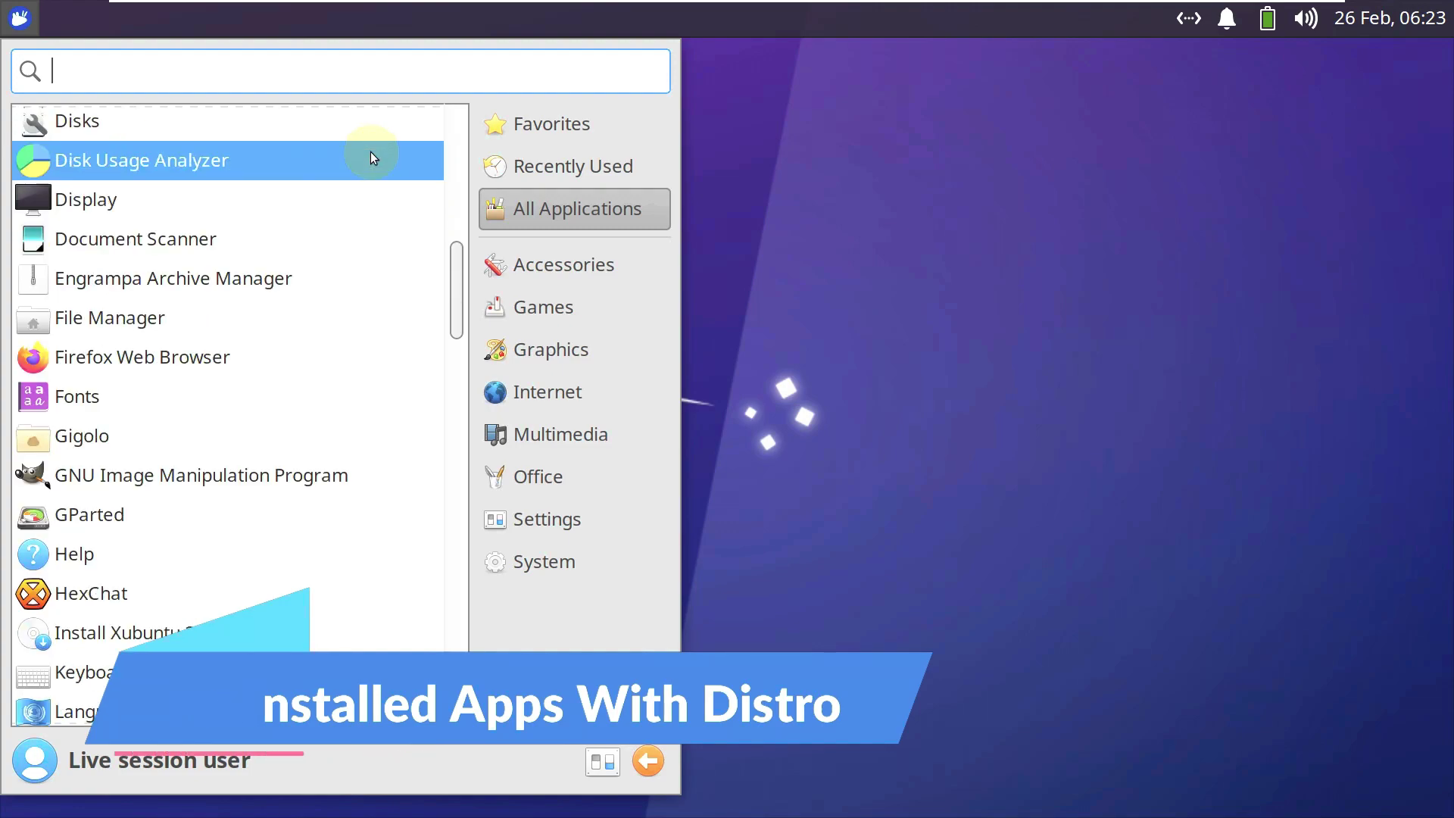
scroll(370, 152, "down", 15)
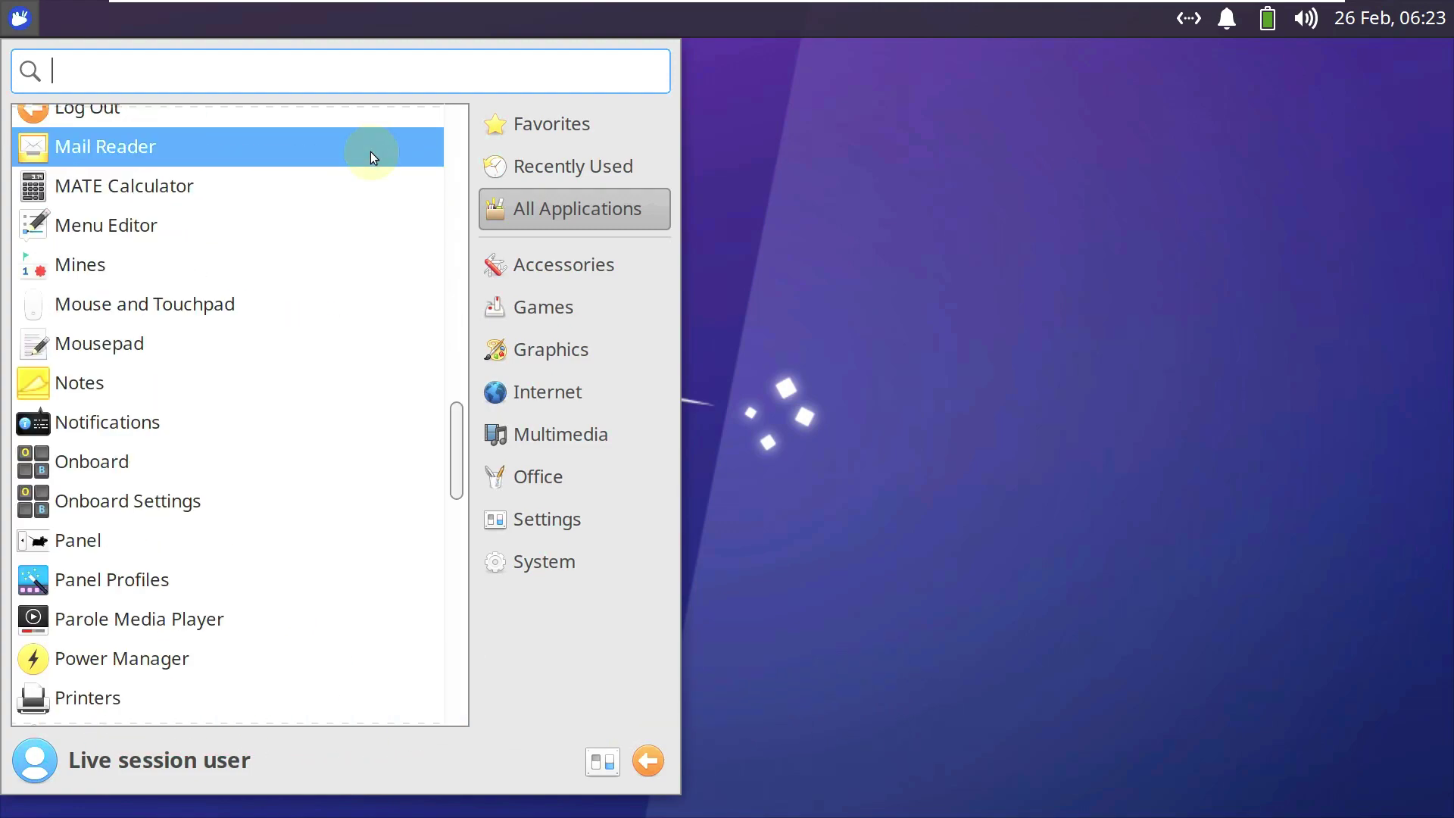
scroll(370, 157, "down", 10)
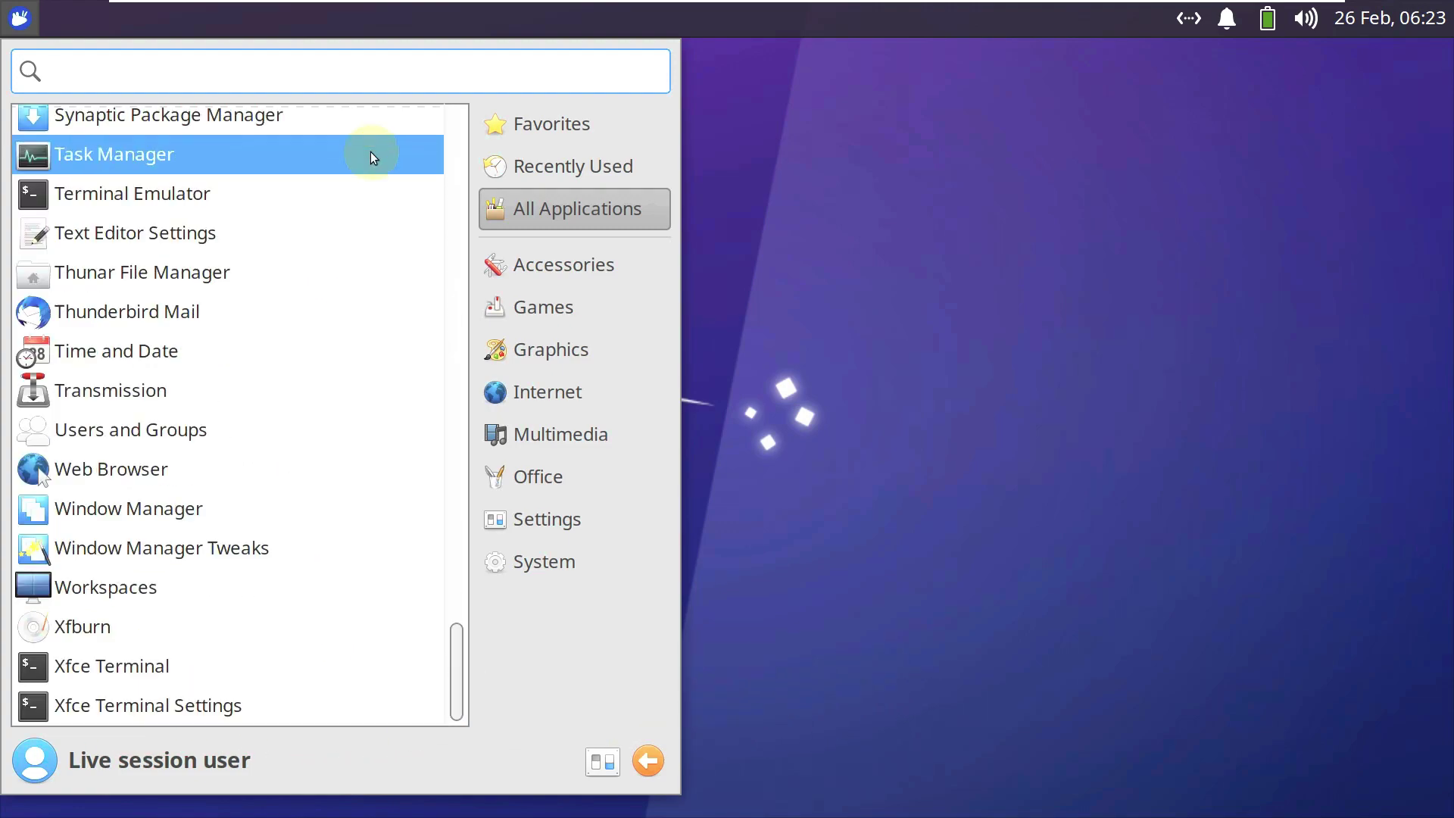
Step: Review the installed applications category by category, from Accessories through Settings to System
left_click(576, 257)
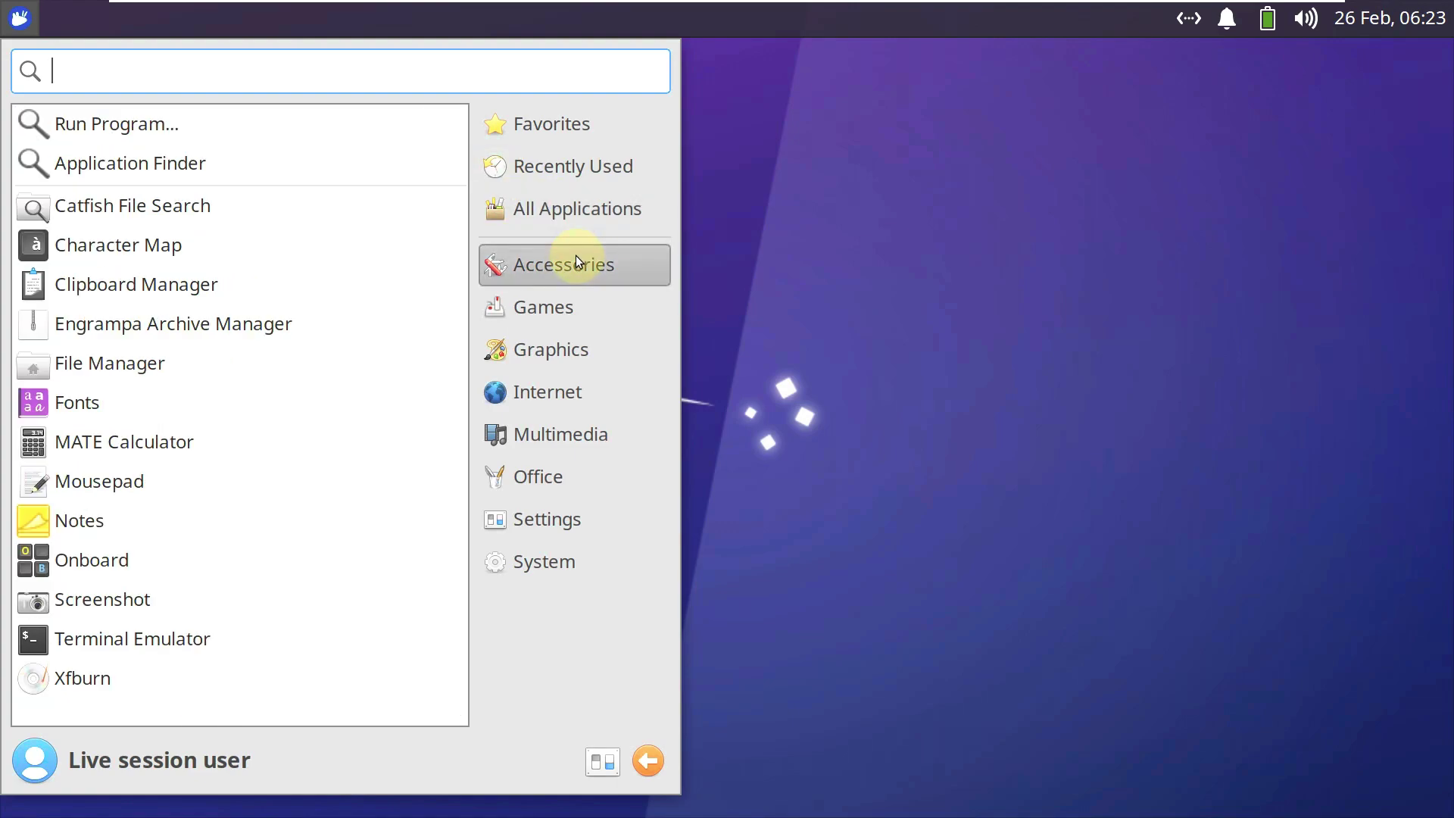
left_click(570, 306)
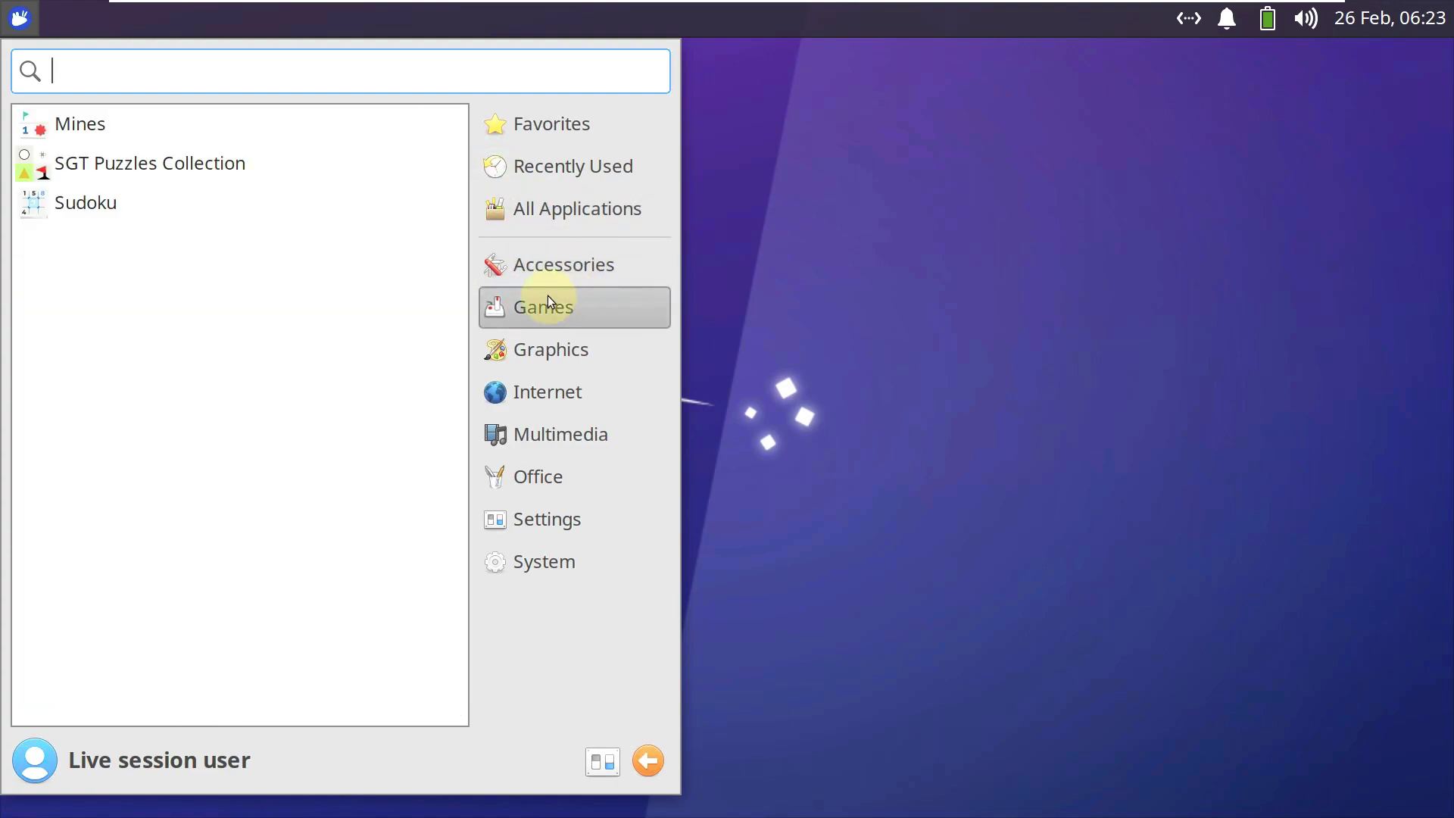
left_click(567, 349)
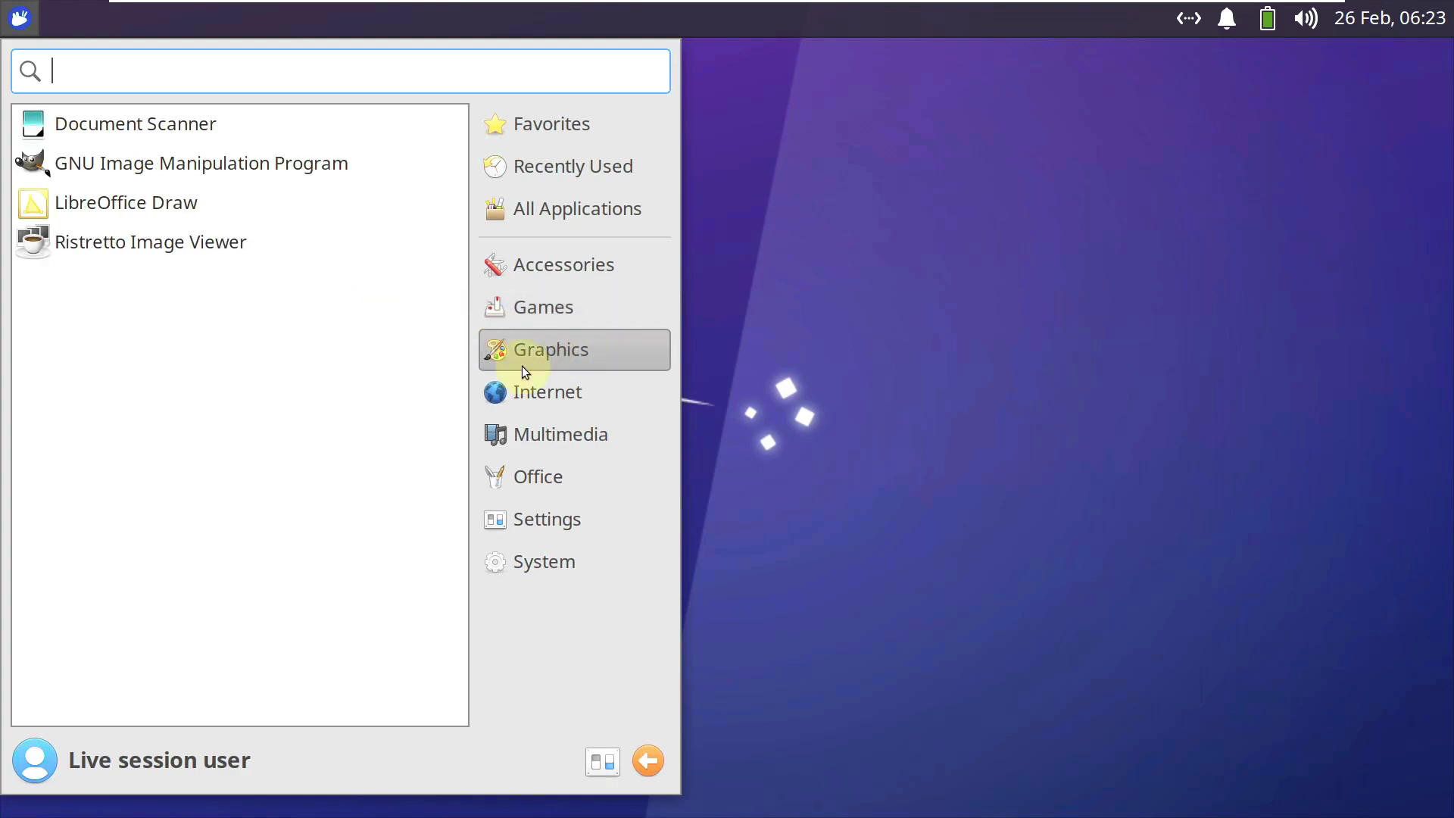
left_click(561, 393)
left_click(545, 436)
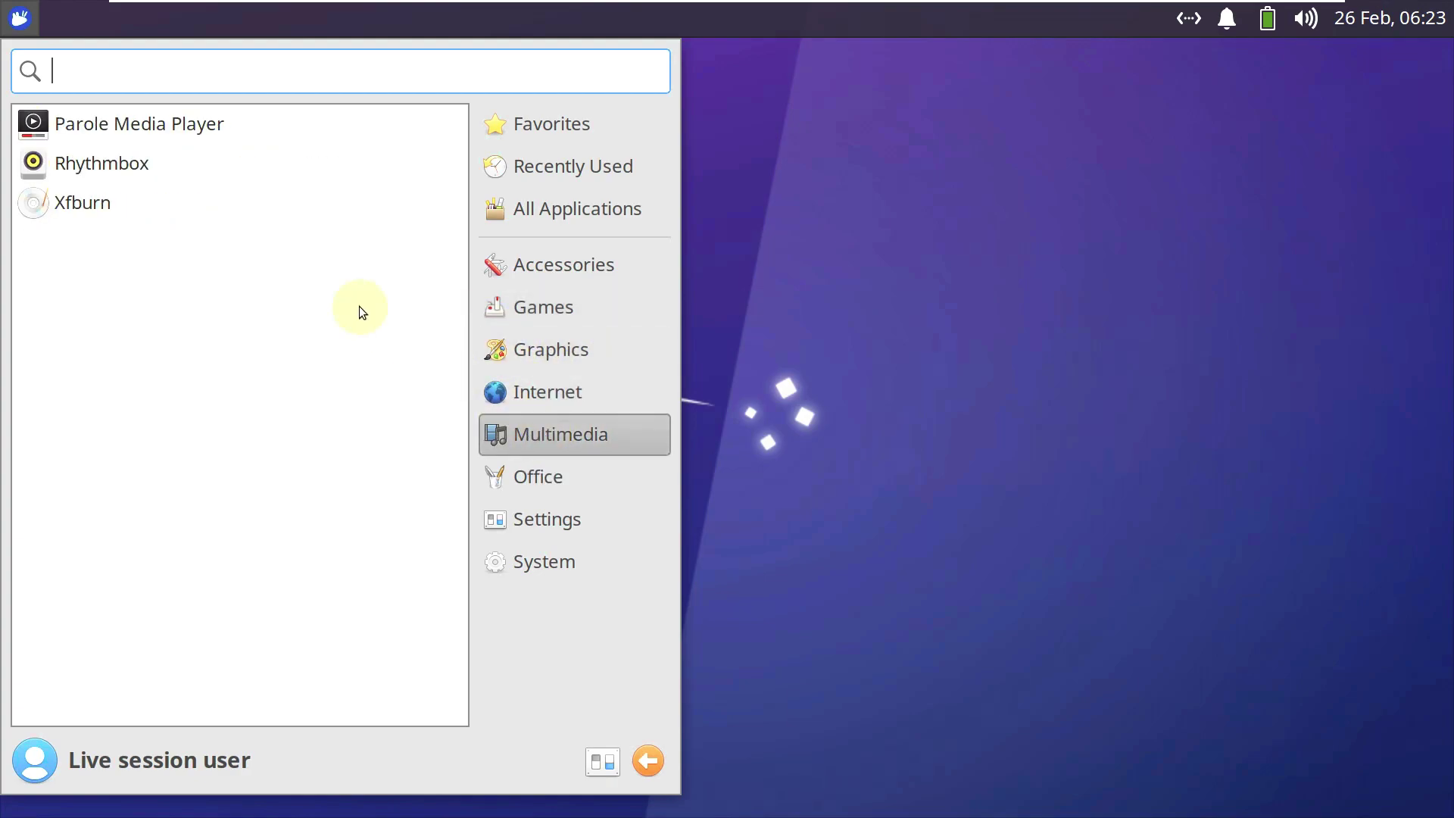
left_click(543, 489)
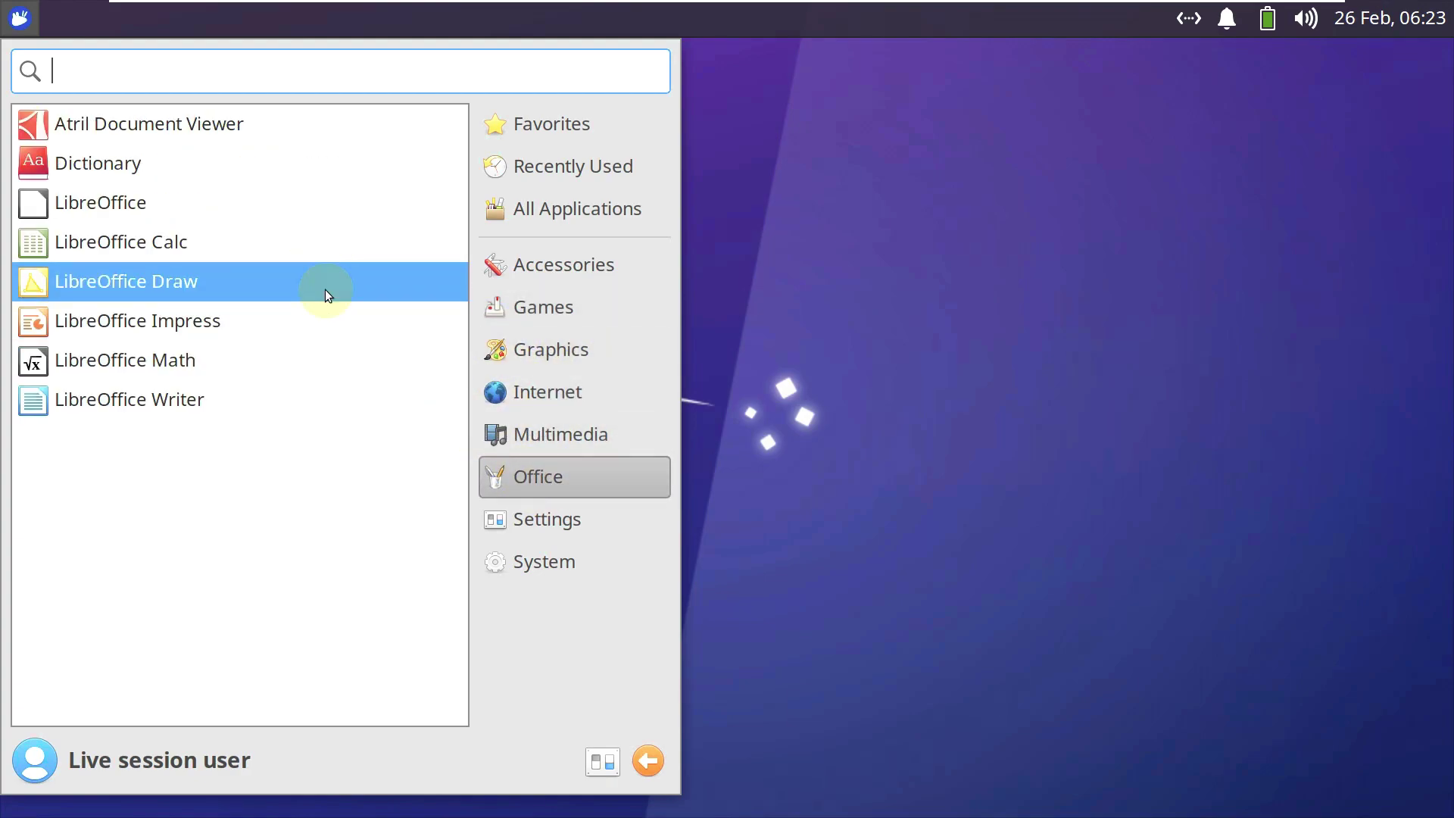
left_click(584, 520)
scroll(286, 239, "down", 10)
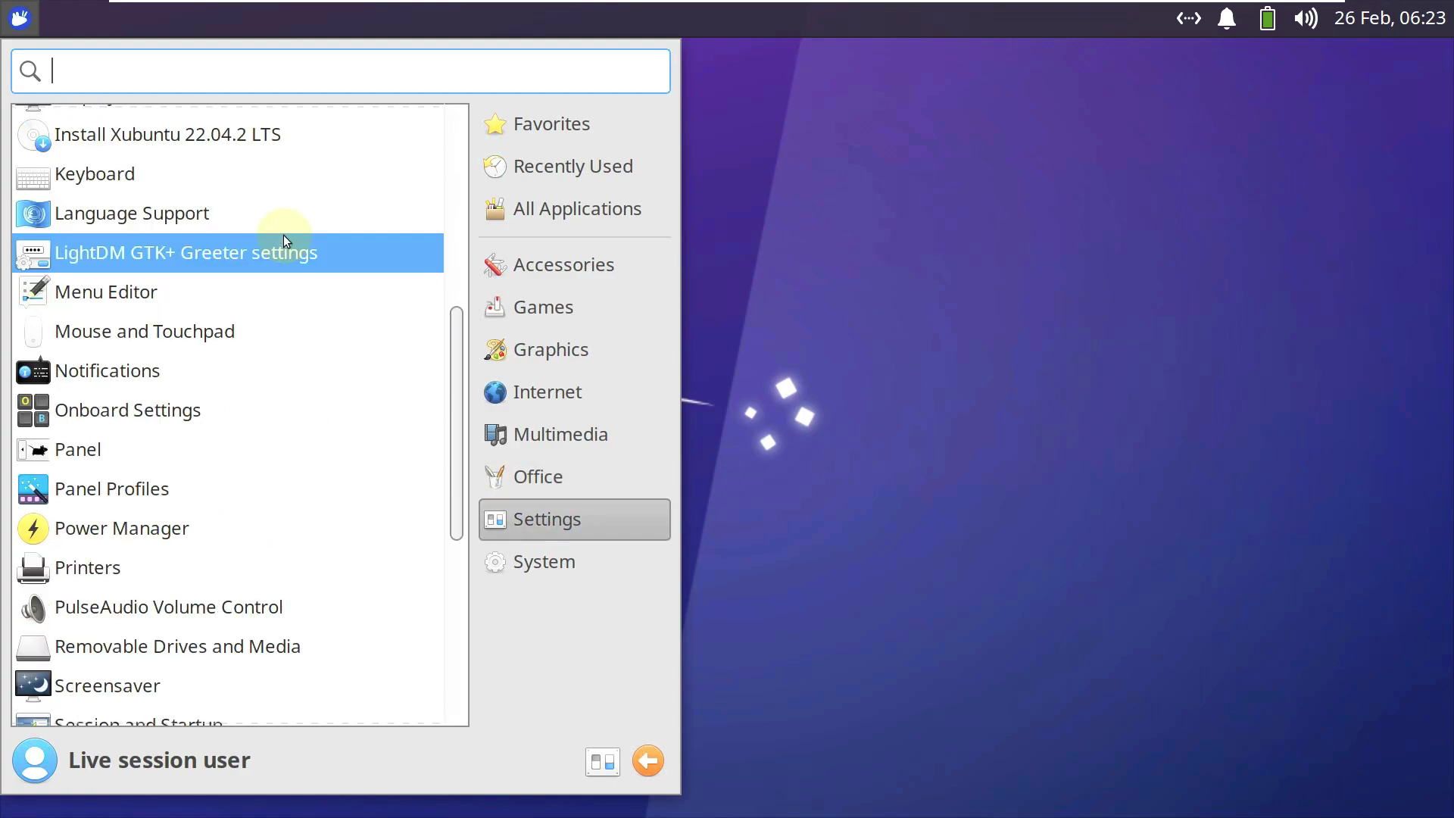
scroll(283, 235, "down", 3)
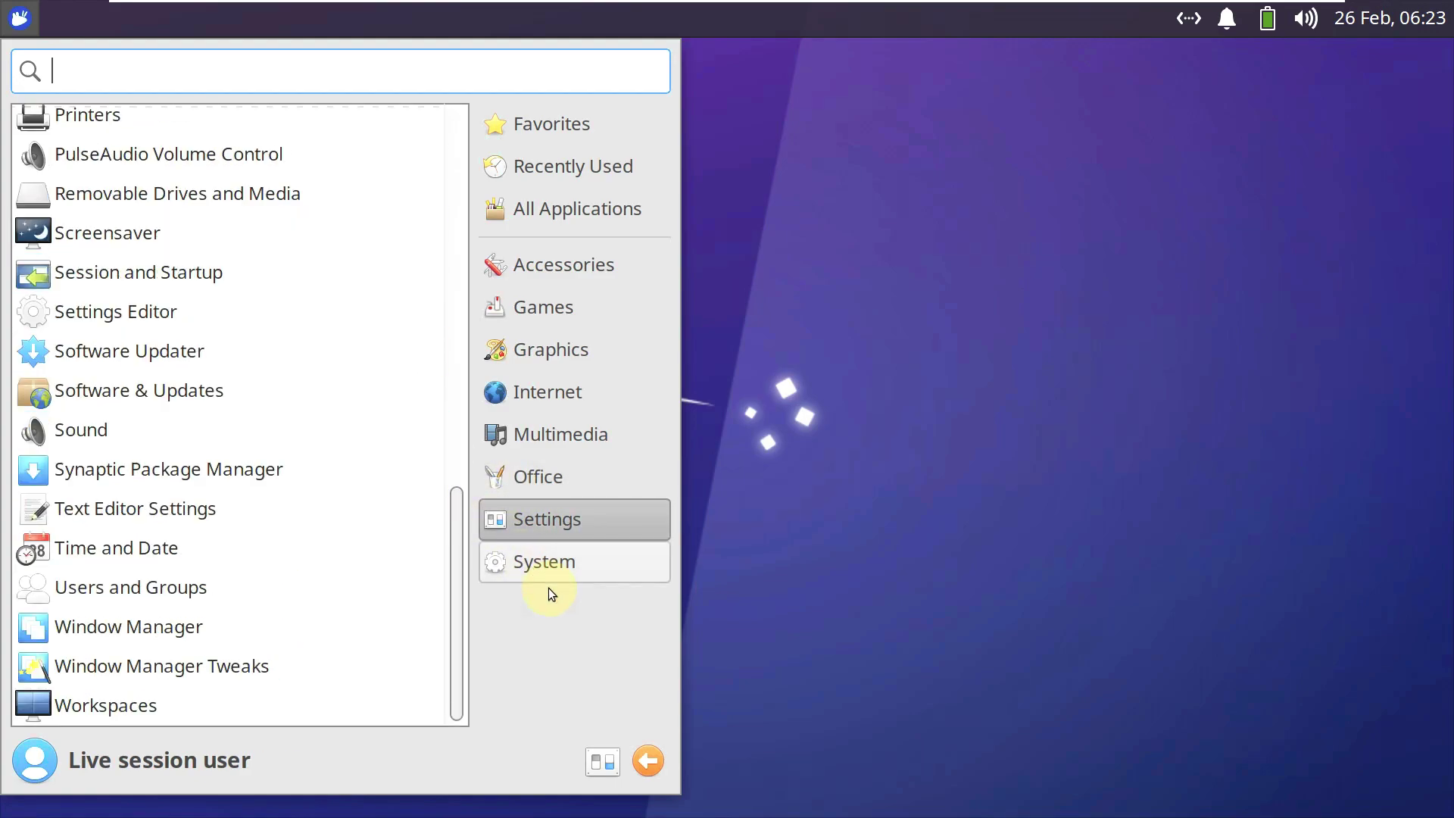
left_click(542, 562)
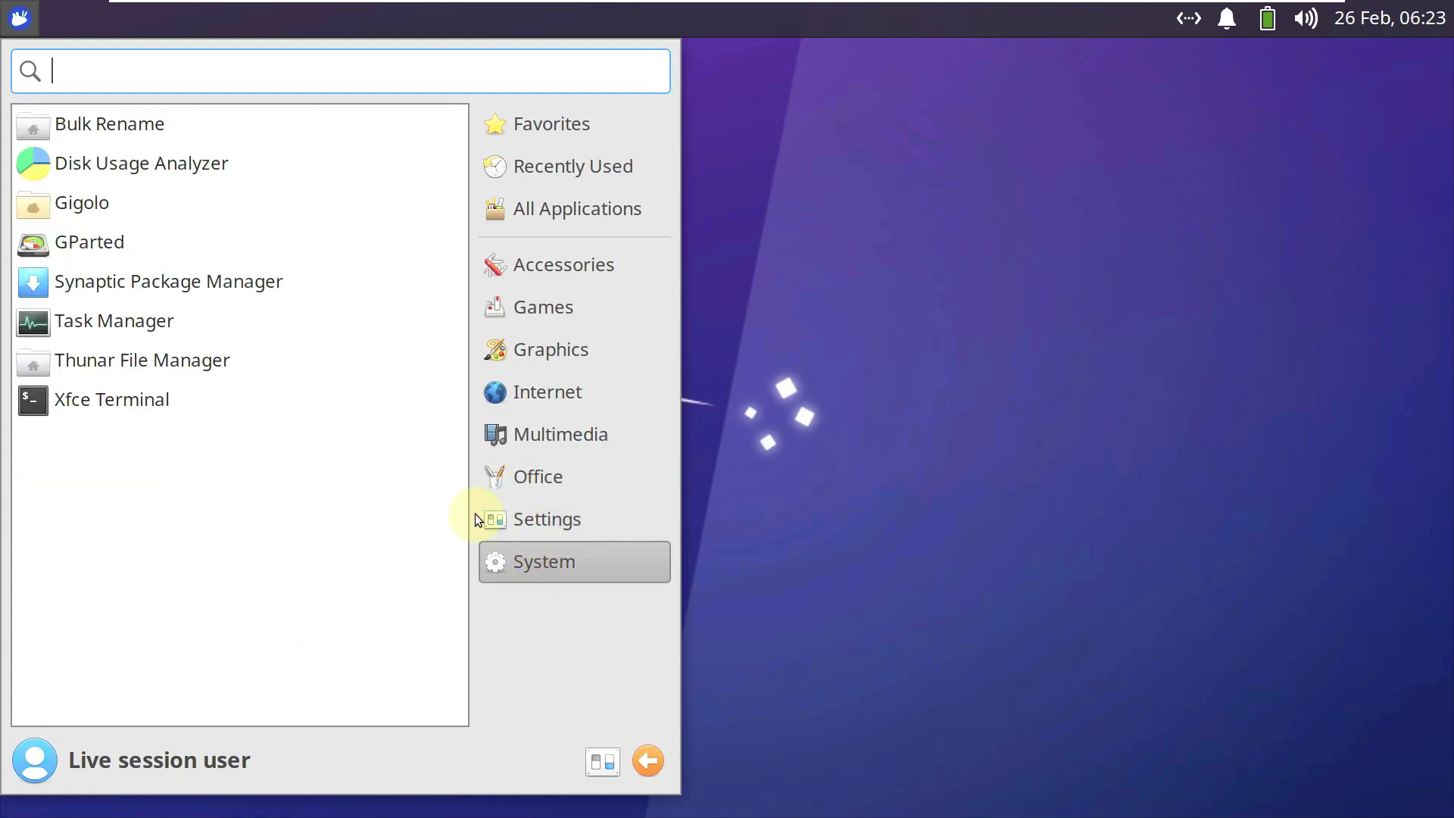
Step: Open Xfce Terminal in a maximized window and check its version information
left_click(243, 405)
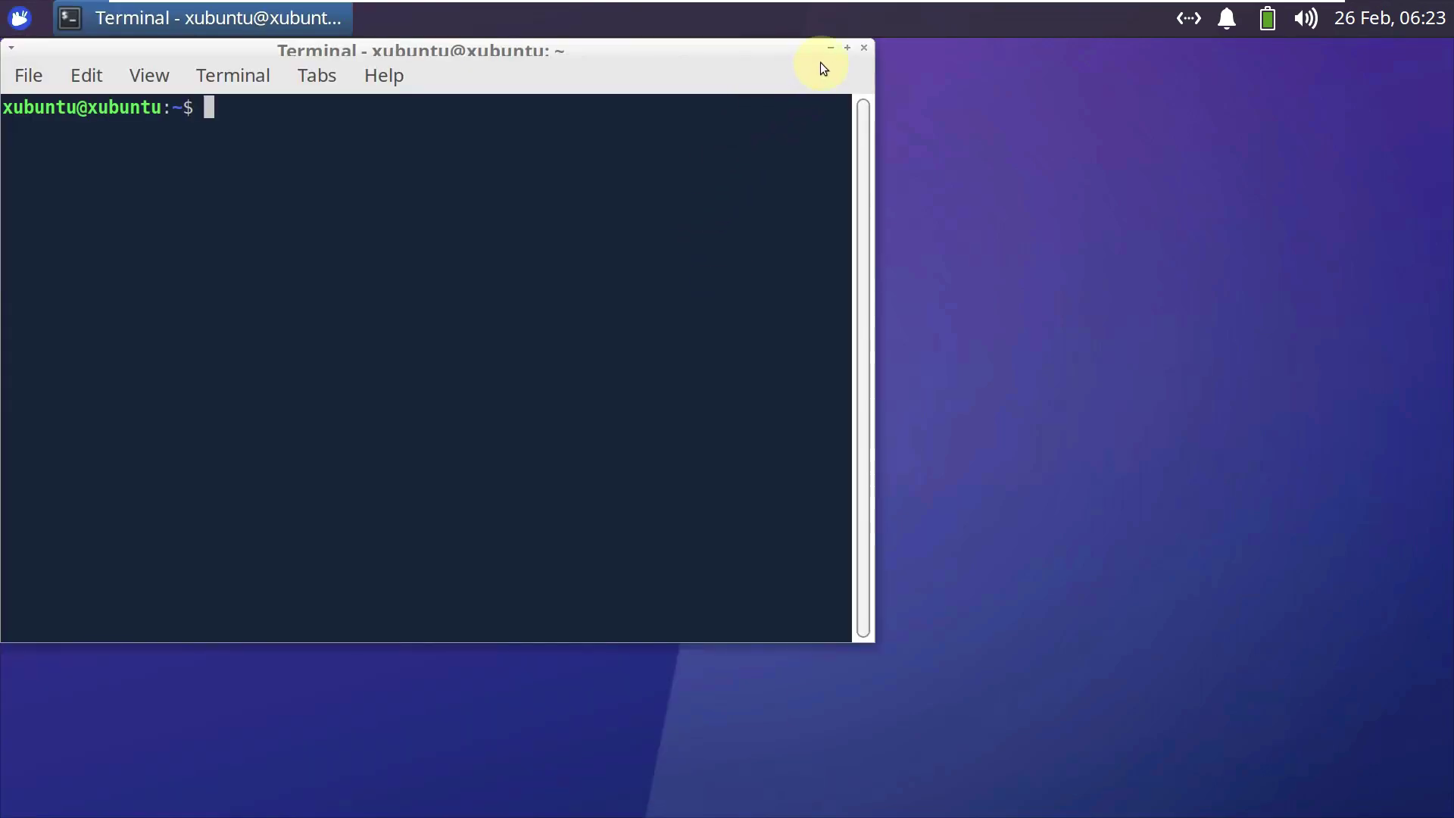
left_click(849, 48)
left_click(376, 88)
left_click(417, 149)
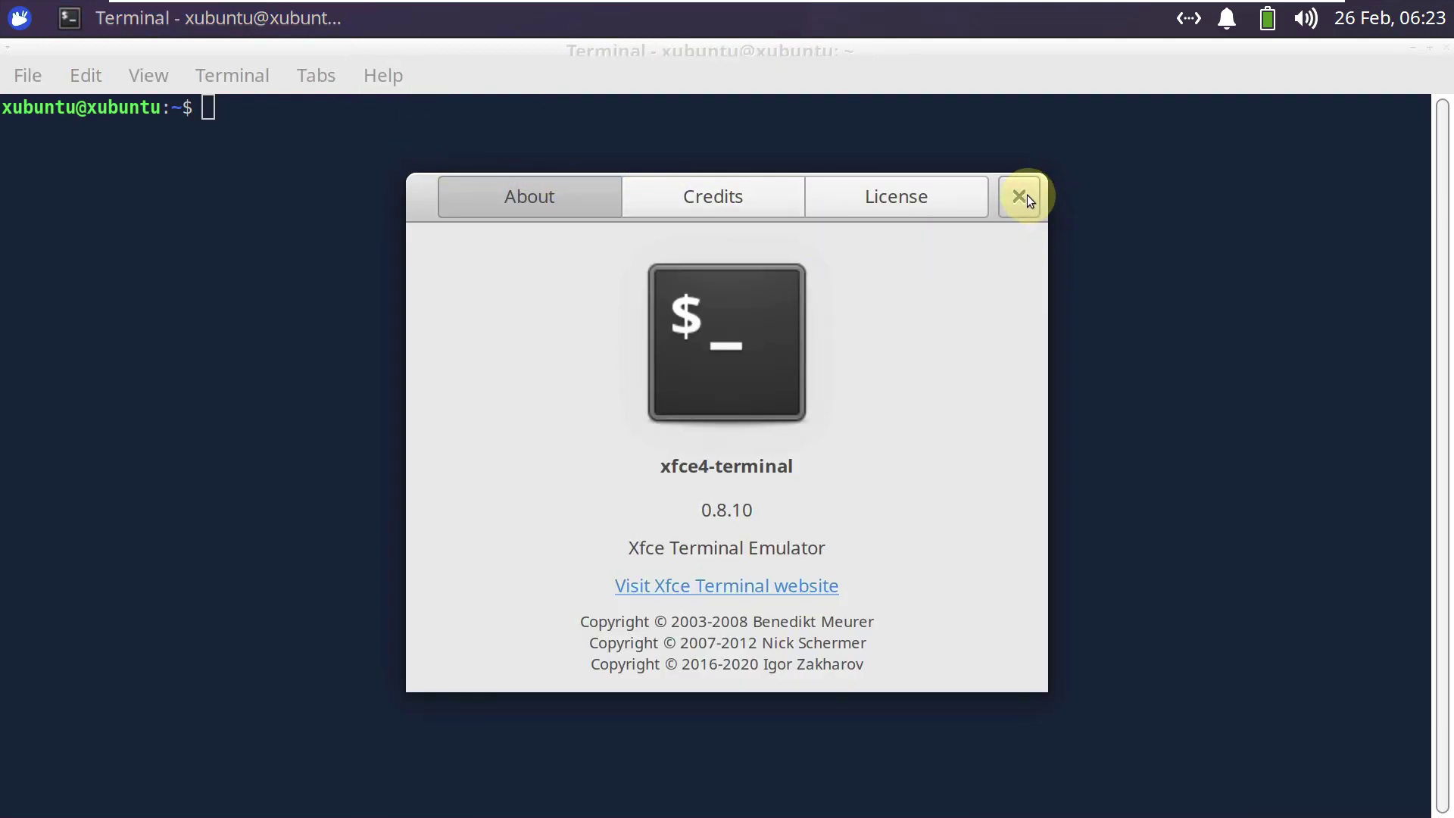
left_click(1022, 197)
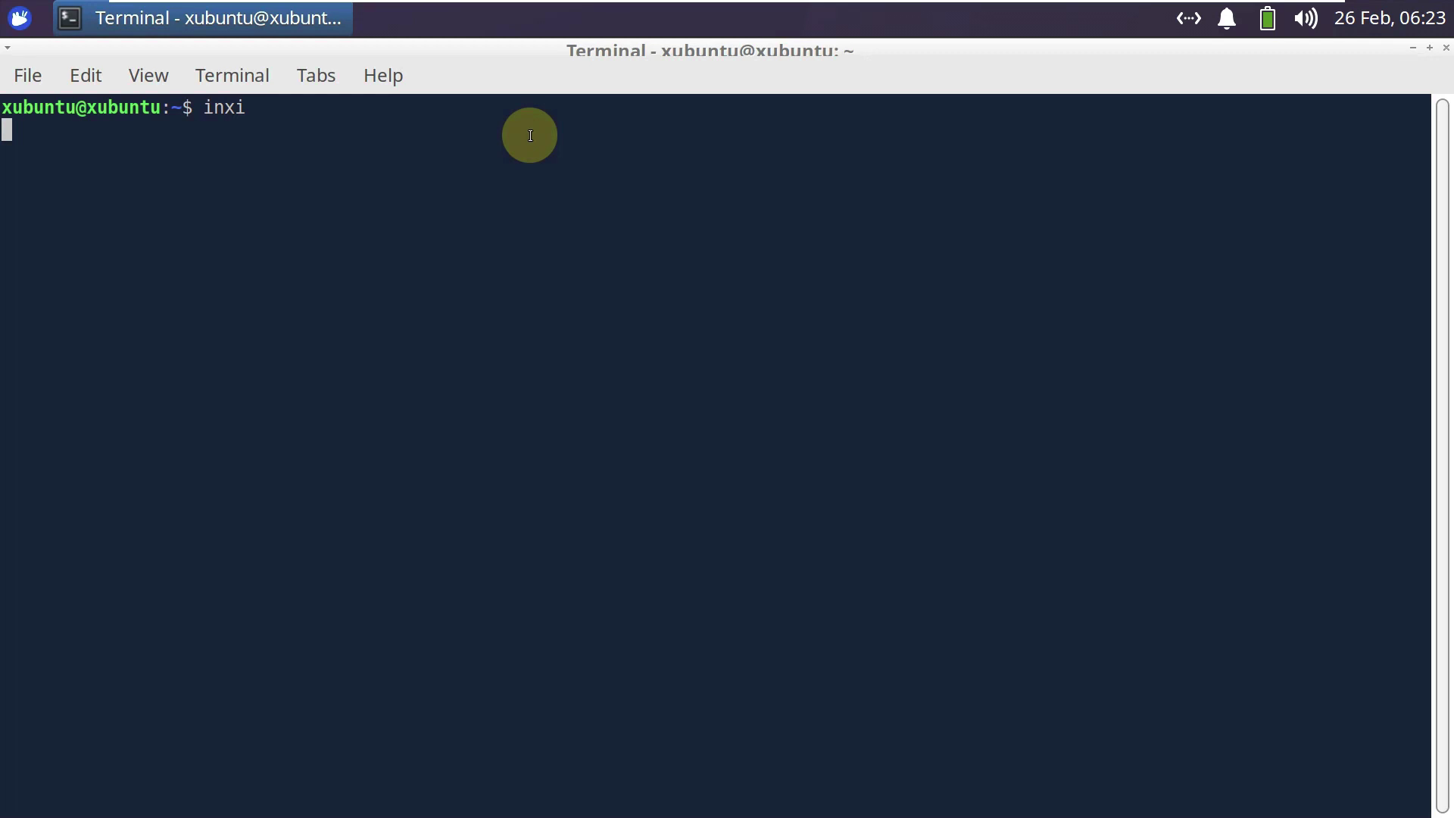
Step: Run inxi, inxi -b and inxi -G in the terminal to list the system and graphics details
type("inxi -b")
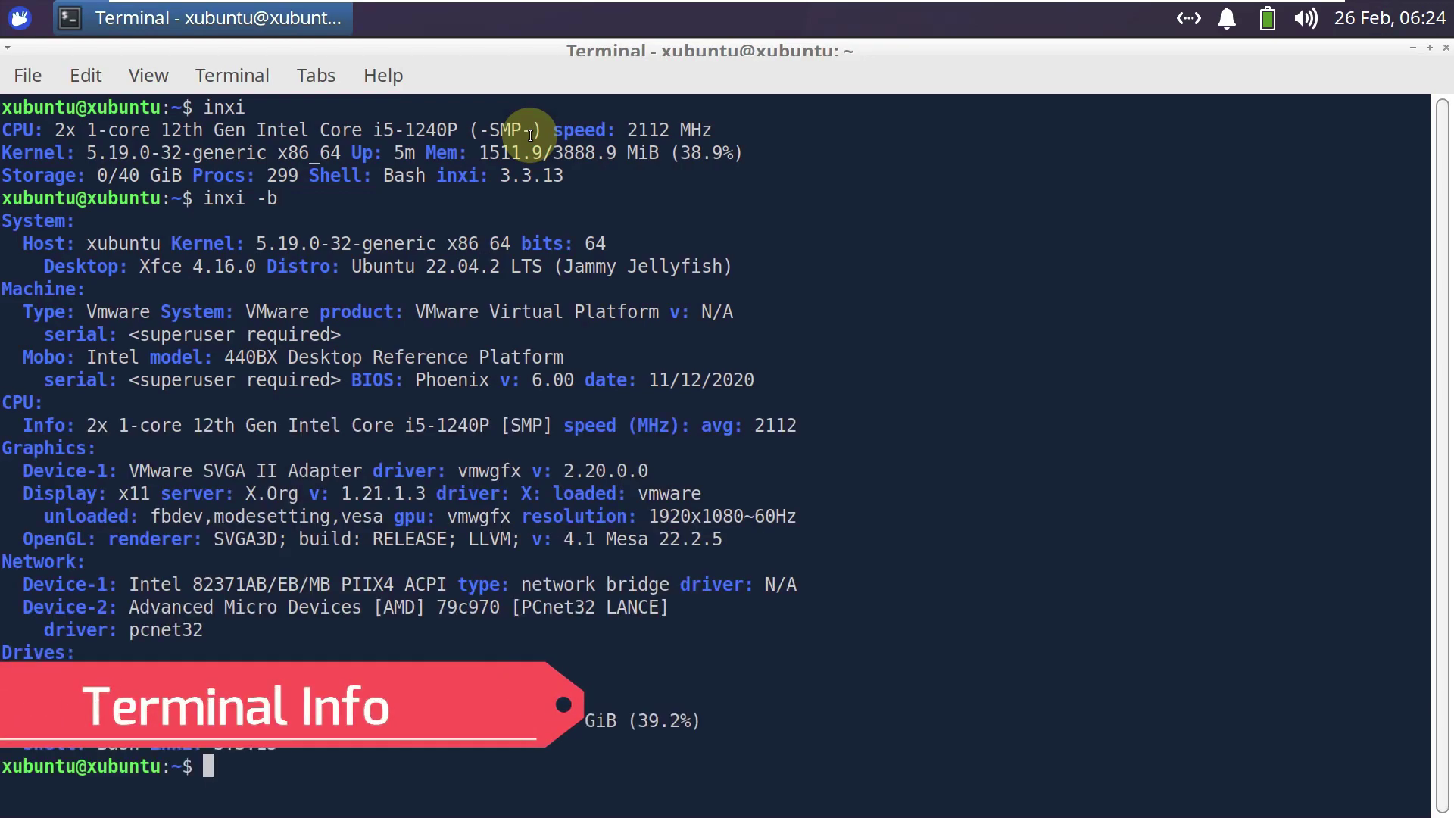
type("inxi -G")
key("Return")
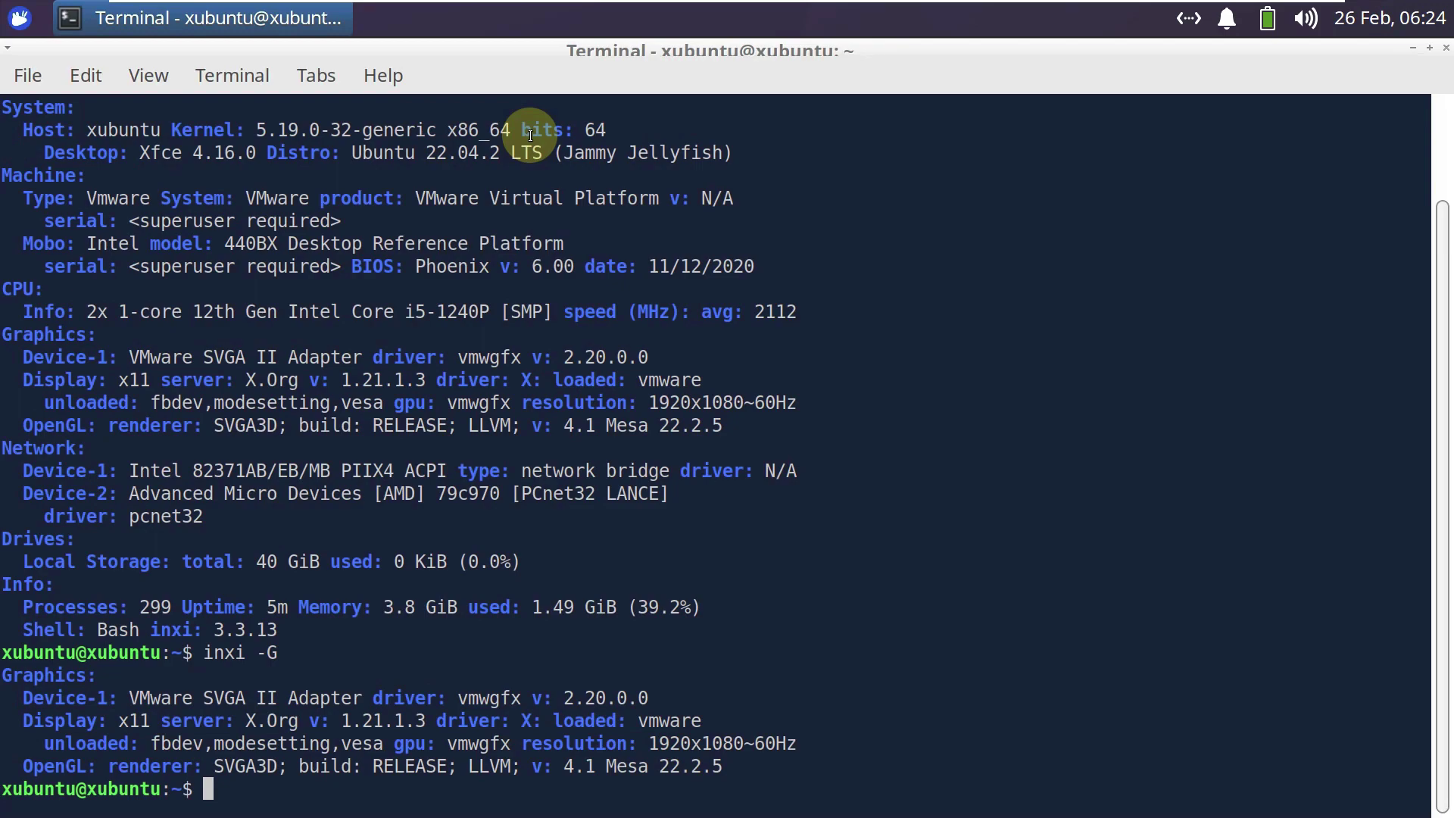
Step: Display the distribution release with cat /etc/issue and the kernel details with uname -a and uname -r
type("cat /etc/issue")
key("Return")
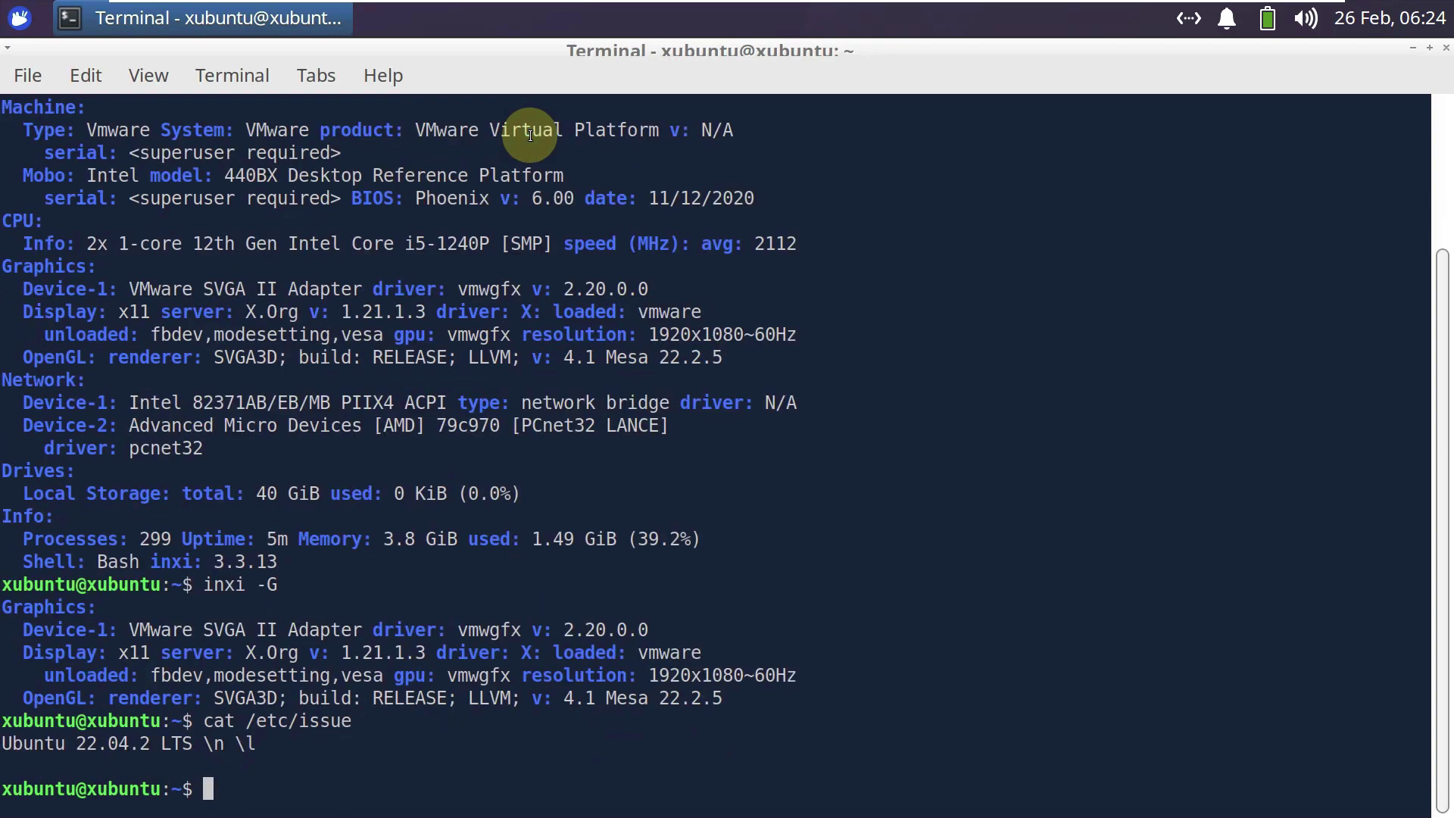
type("uname ")
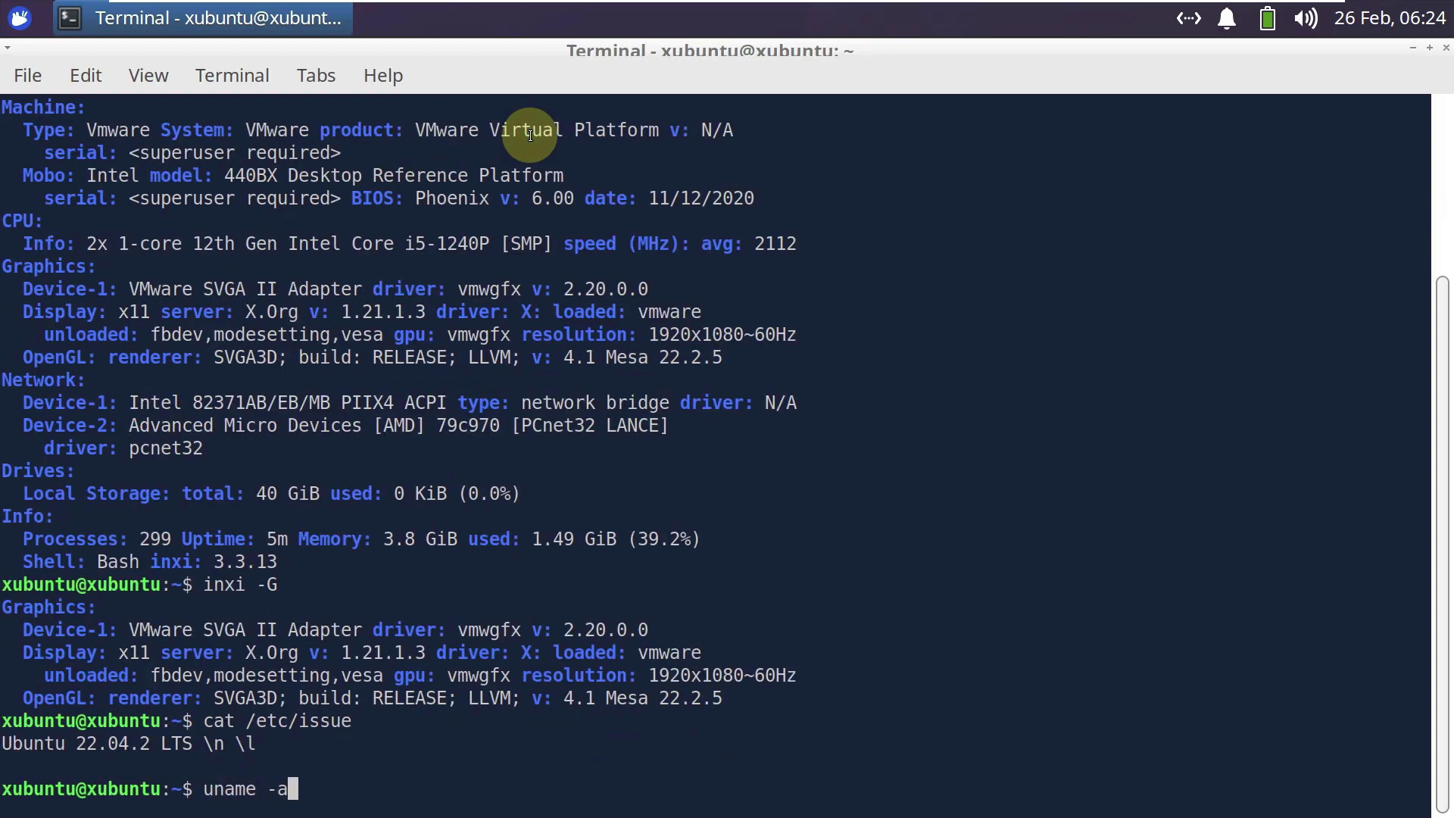
type("-a")
key("Return")
type("uname -")
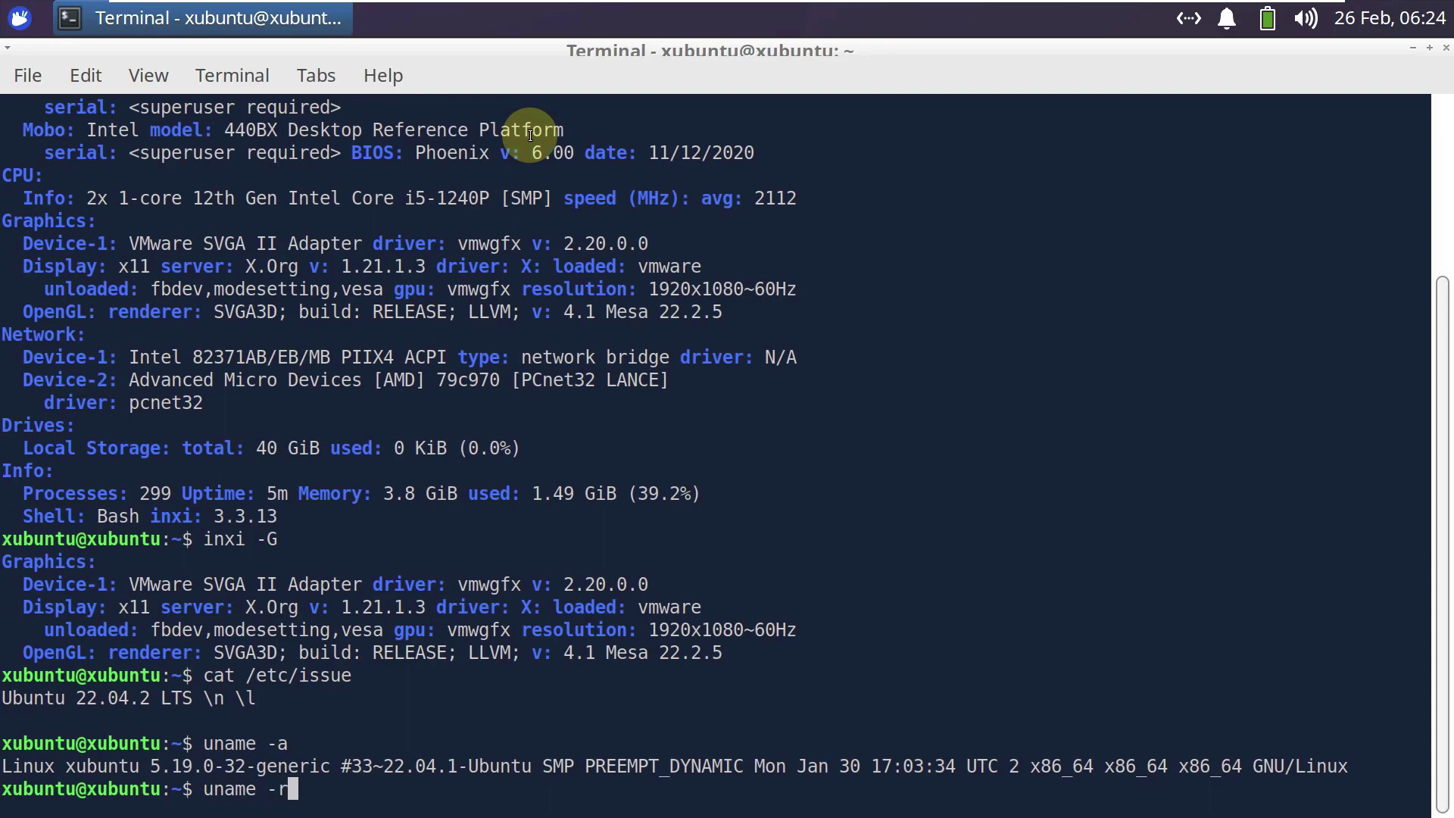
type("r")
key("Return")
Step: Try to run neofetch, and install it with sudo apt install neofetch, accepting the additional packages
type("neofetch")
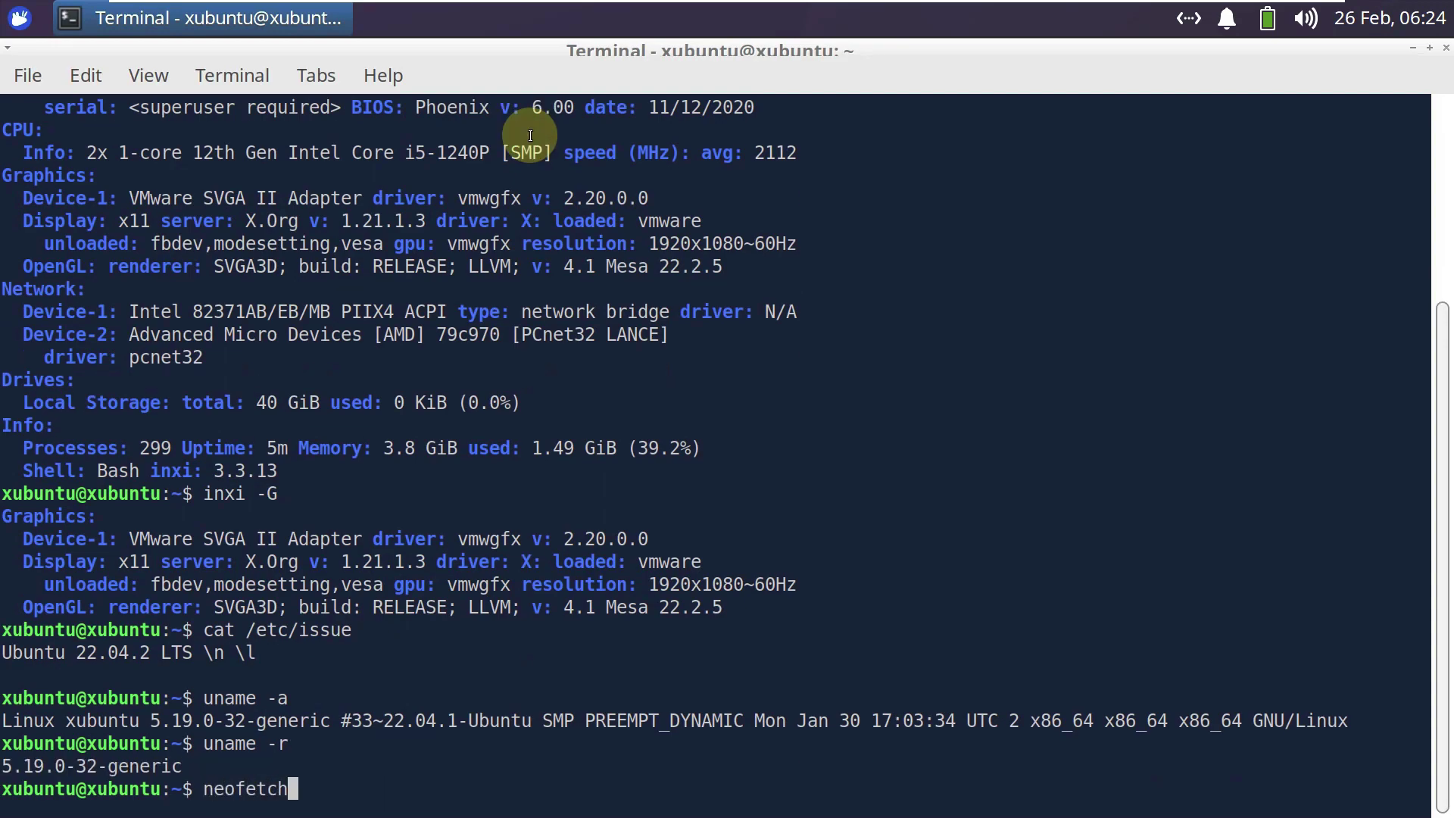
key("Return")
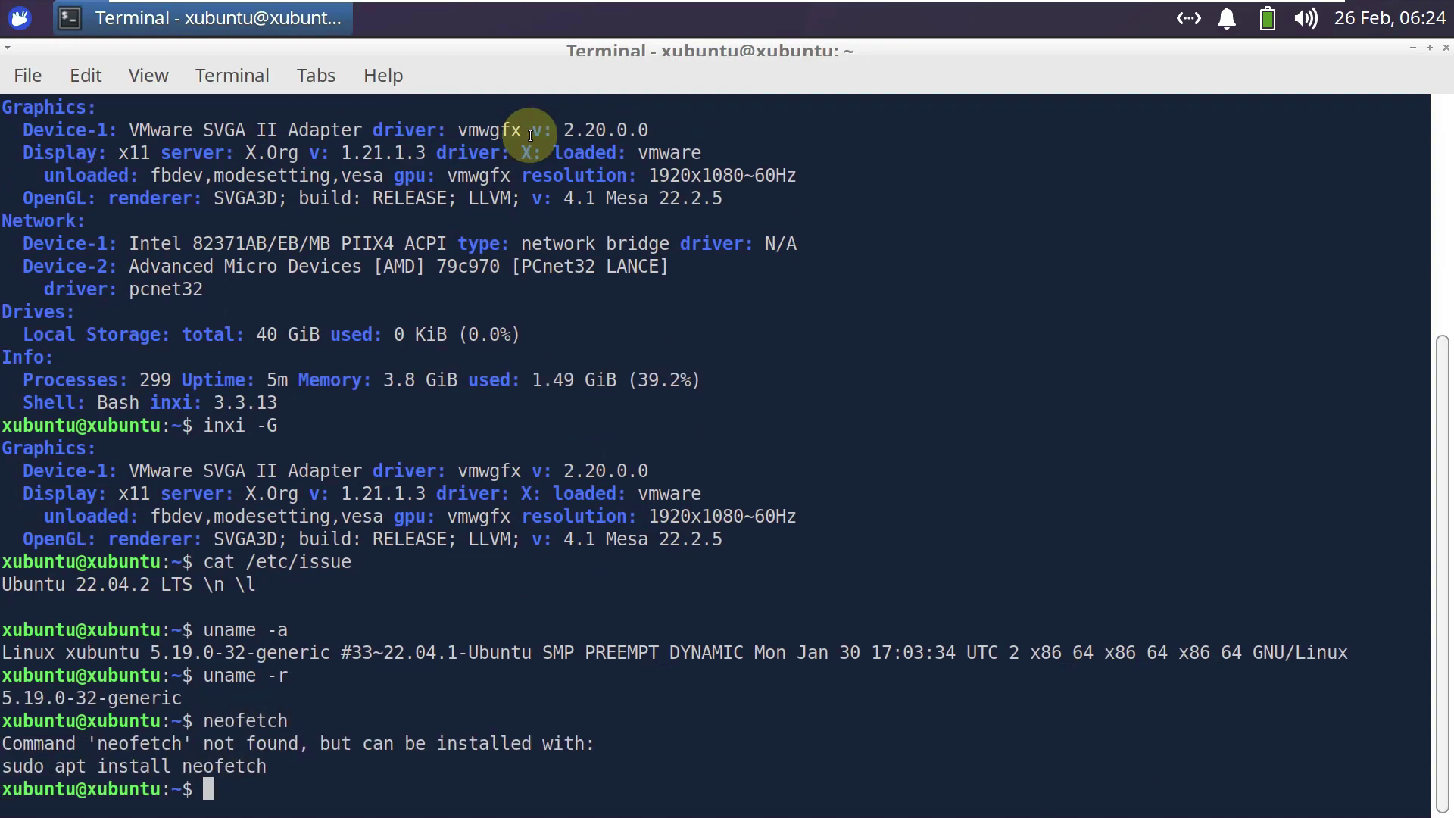
type("sudo apt install neofetch")
key("Return")
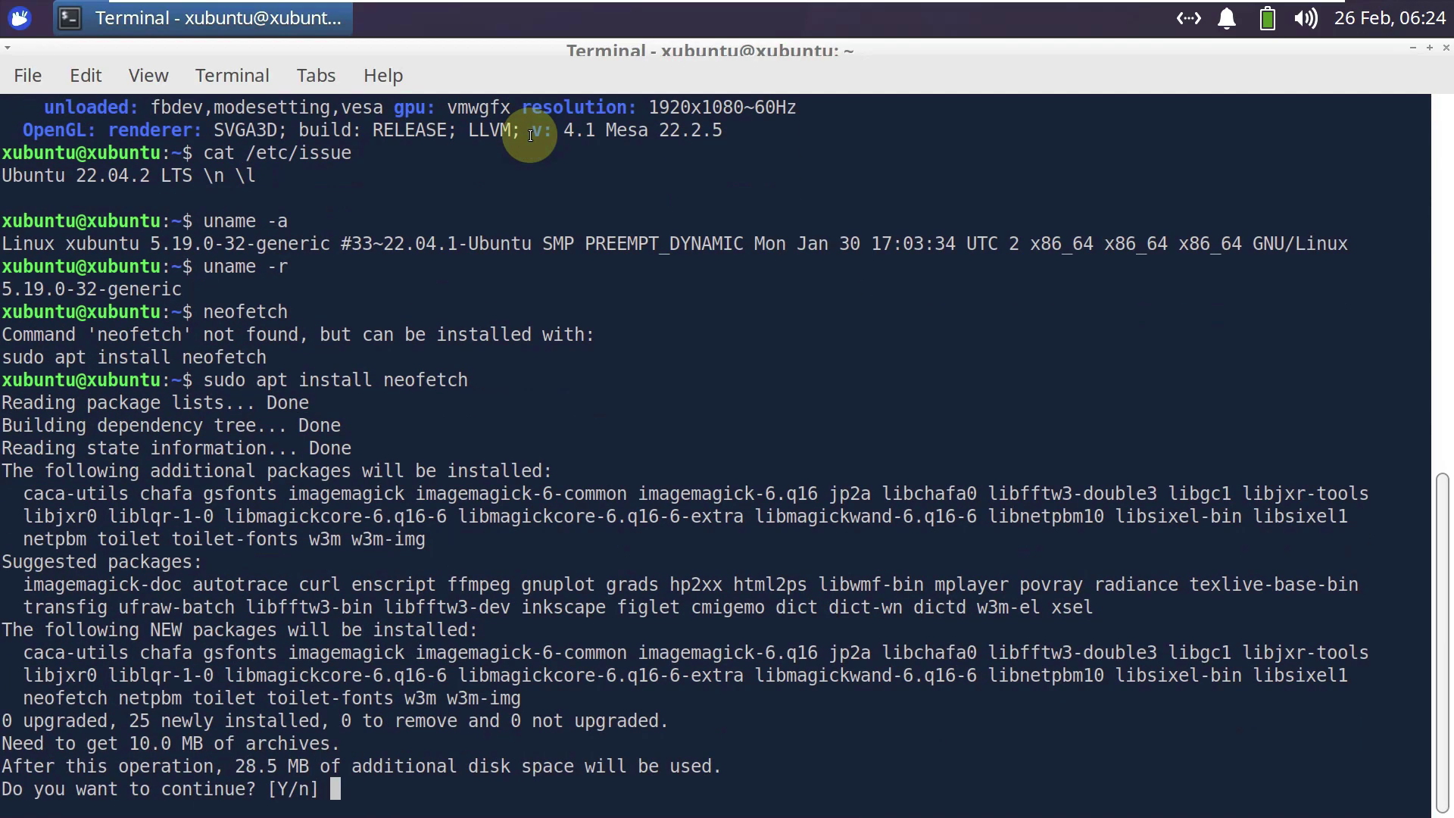
type("y")
key("Return")
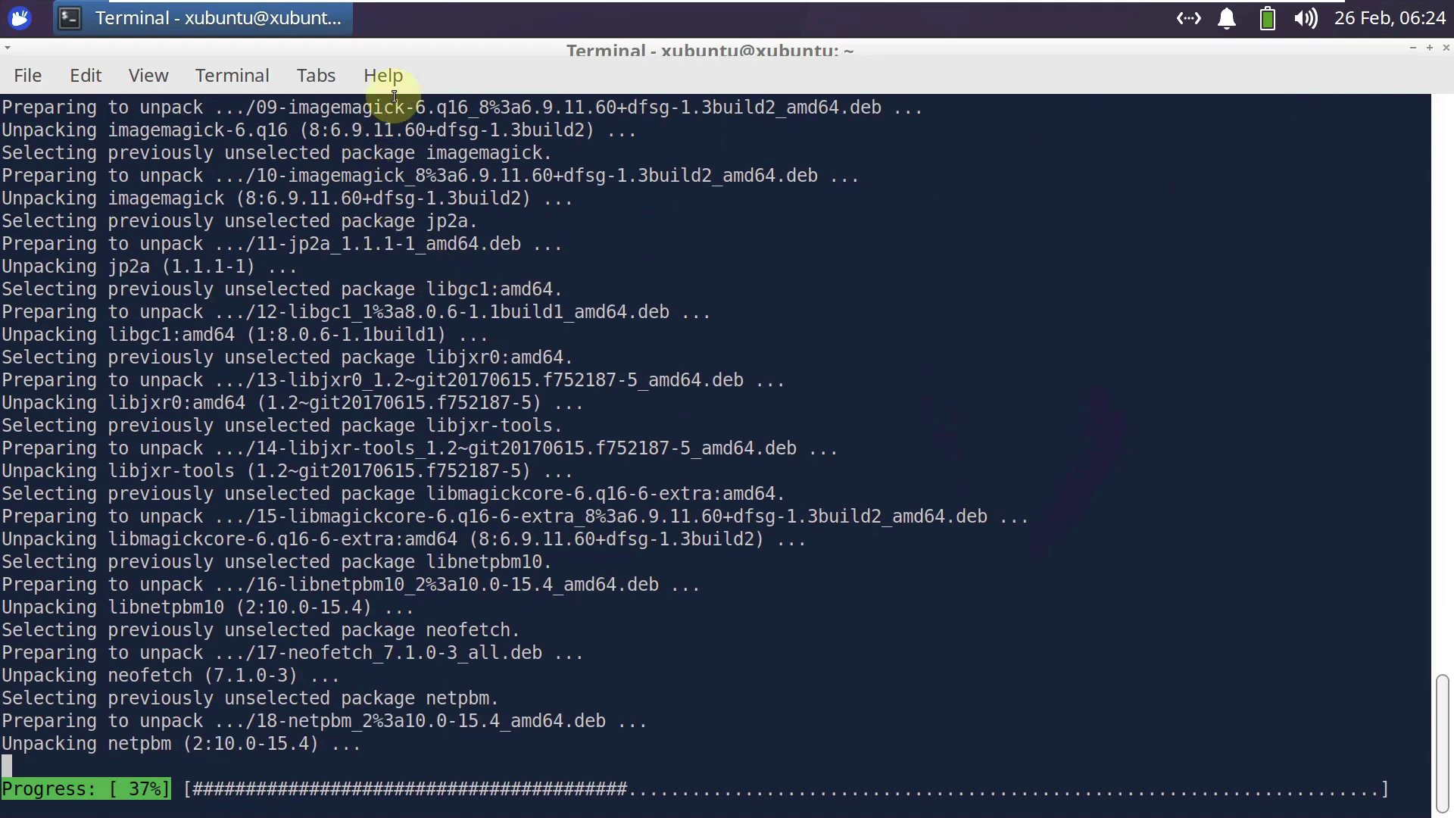
left_click(381, 73)
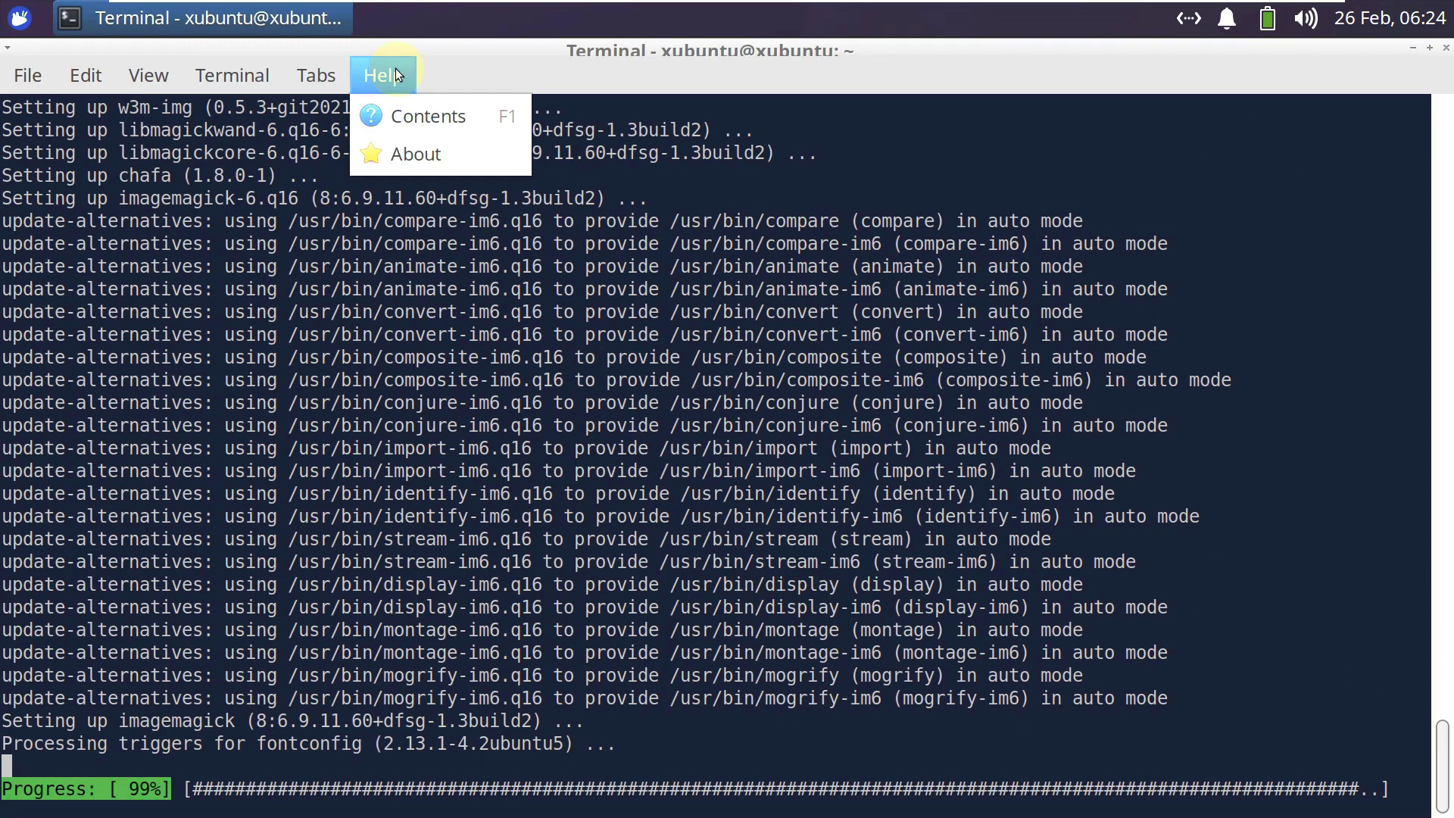
mouse_move(315, 79)
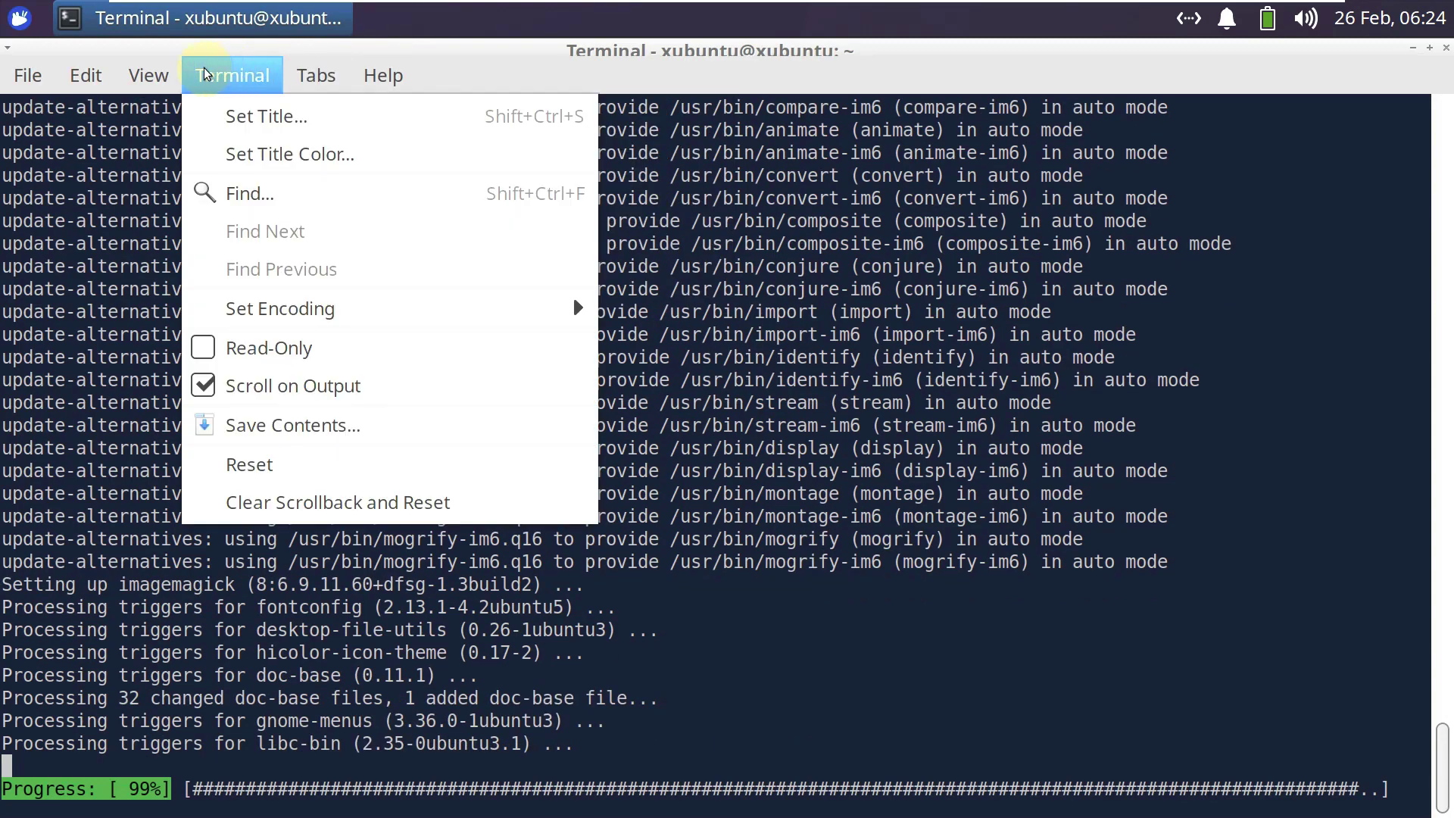
mouse_move(145, 65)
mouse_move(34, 79)
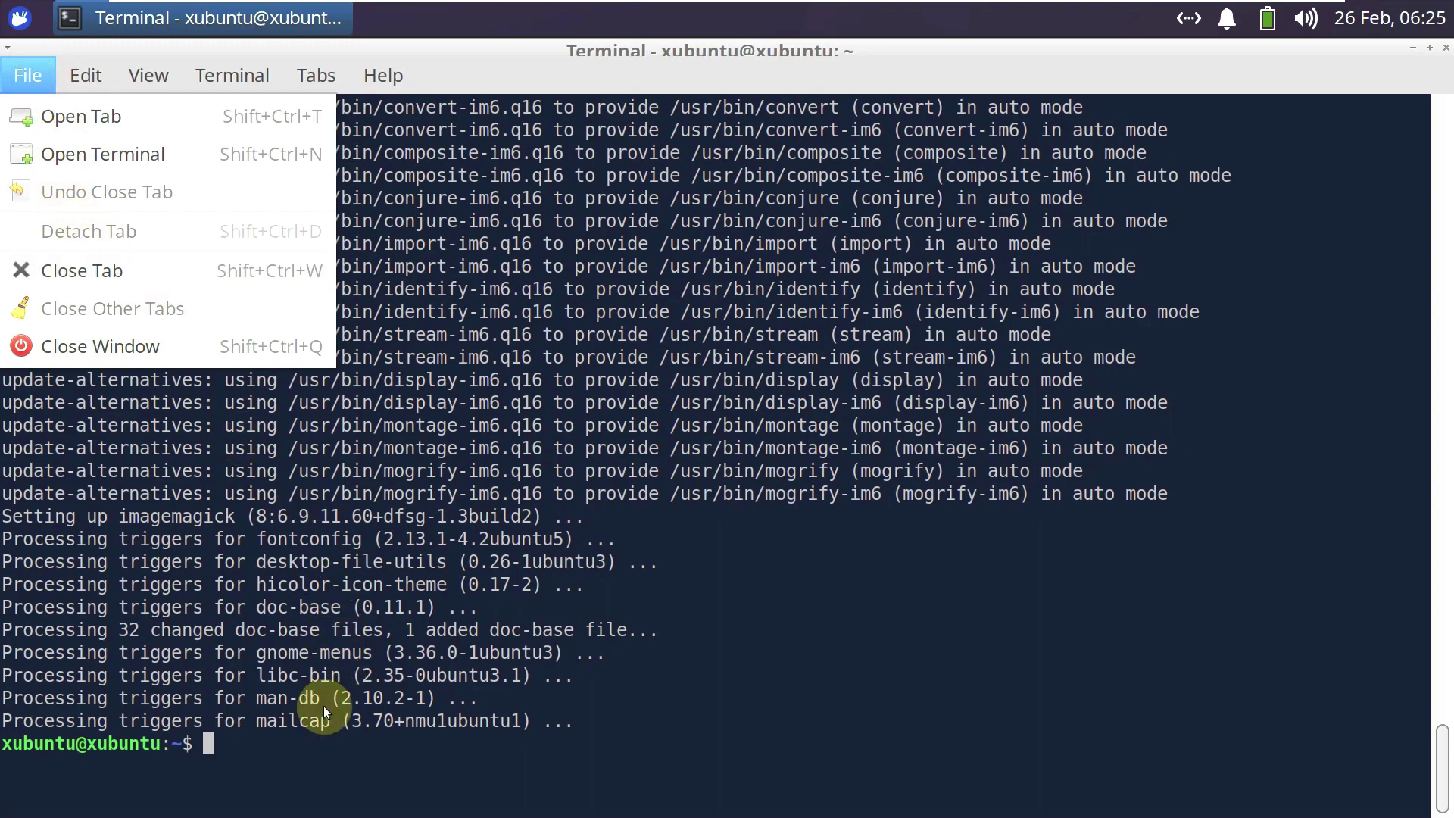
Step: Run neofetch to display the system summary, and try to run htop
left_click(300, 747)
type("neofetch")
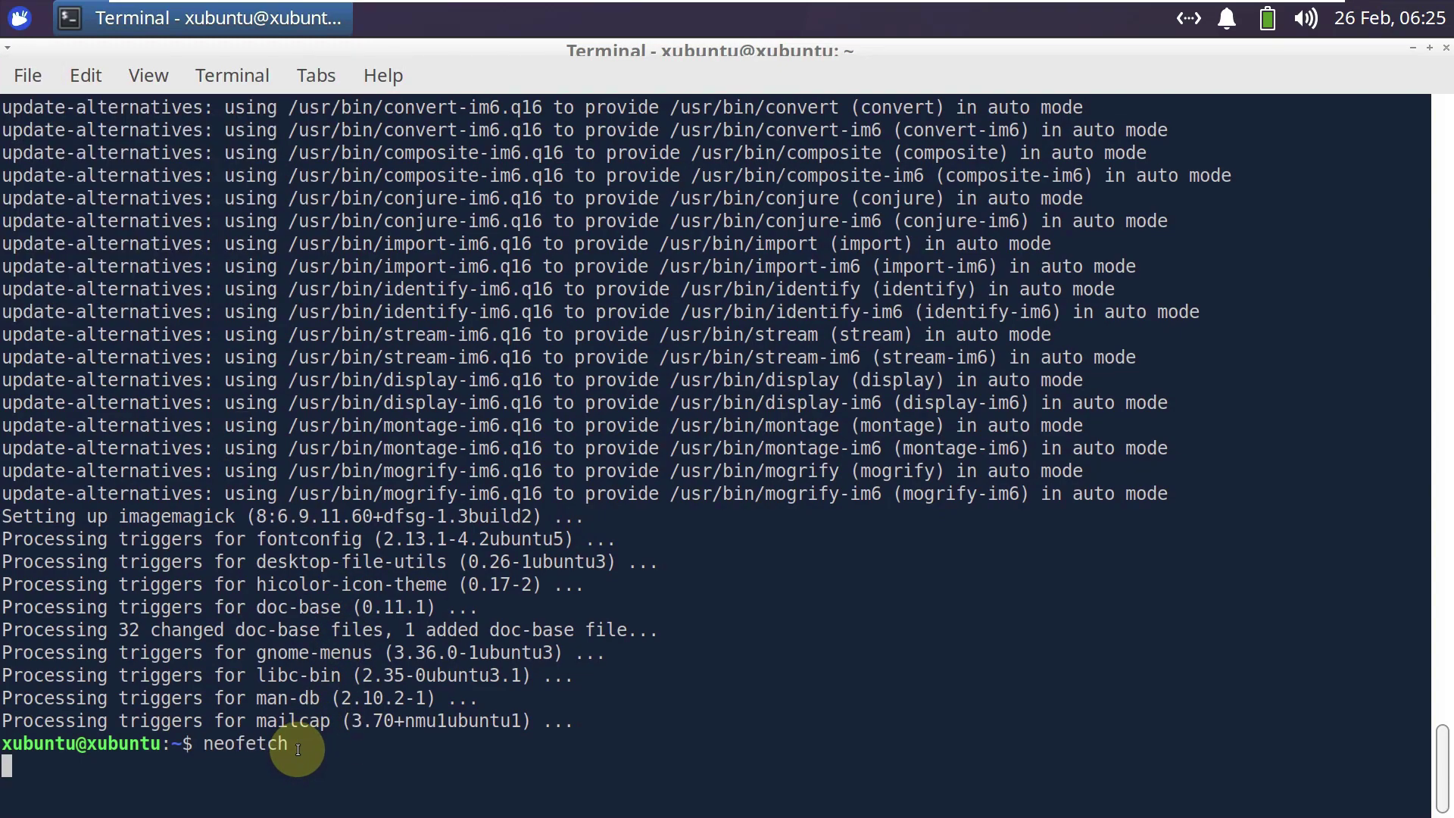
type("top")
key("Return")
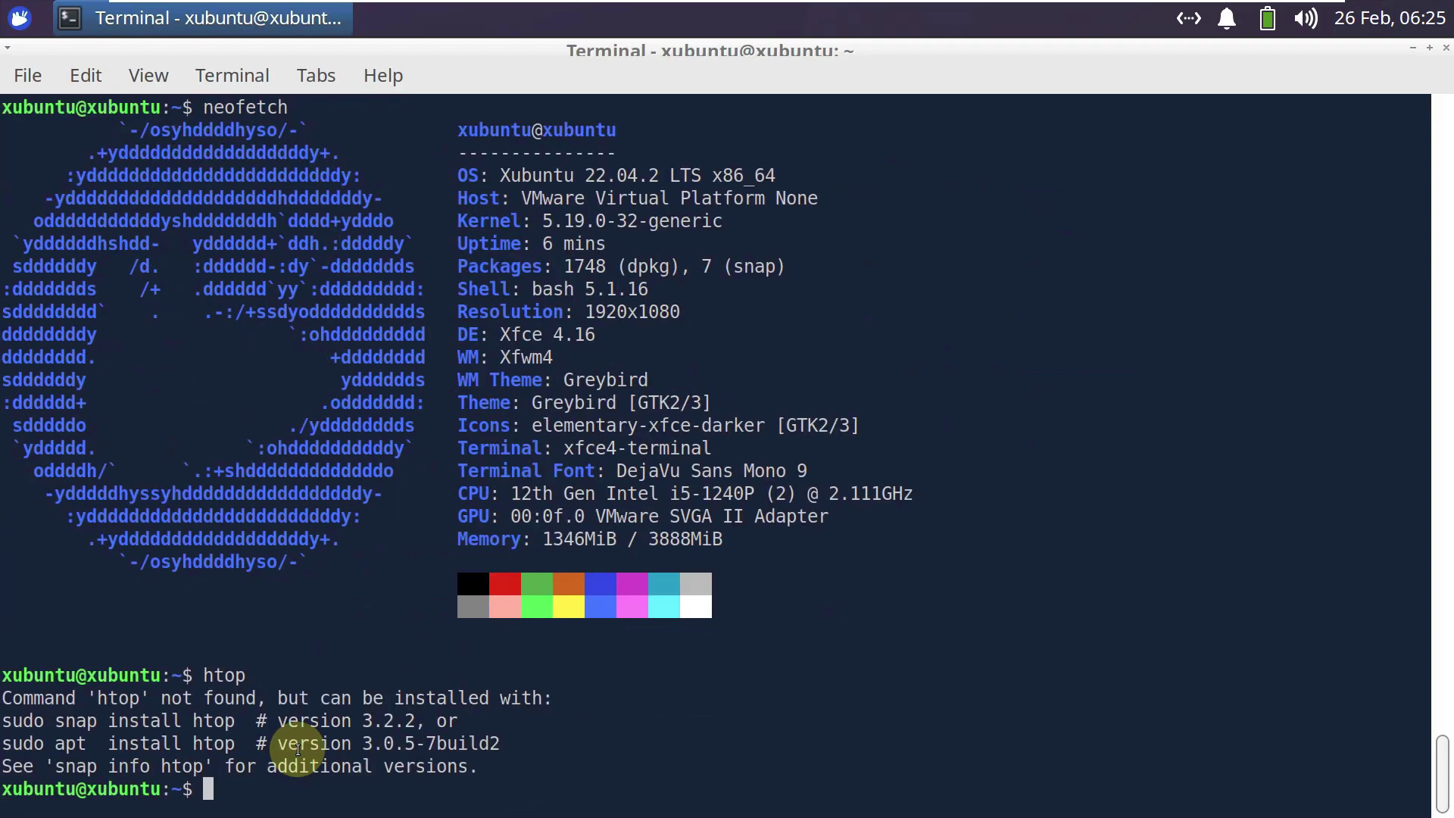
Step: Install htop with sudo apt install htop and start it in the terminal
type("sudo apt install htop")
key("Return")
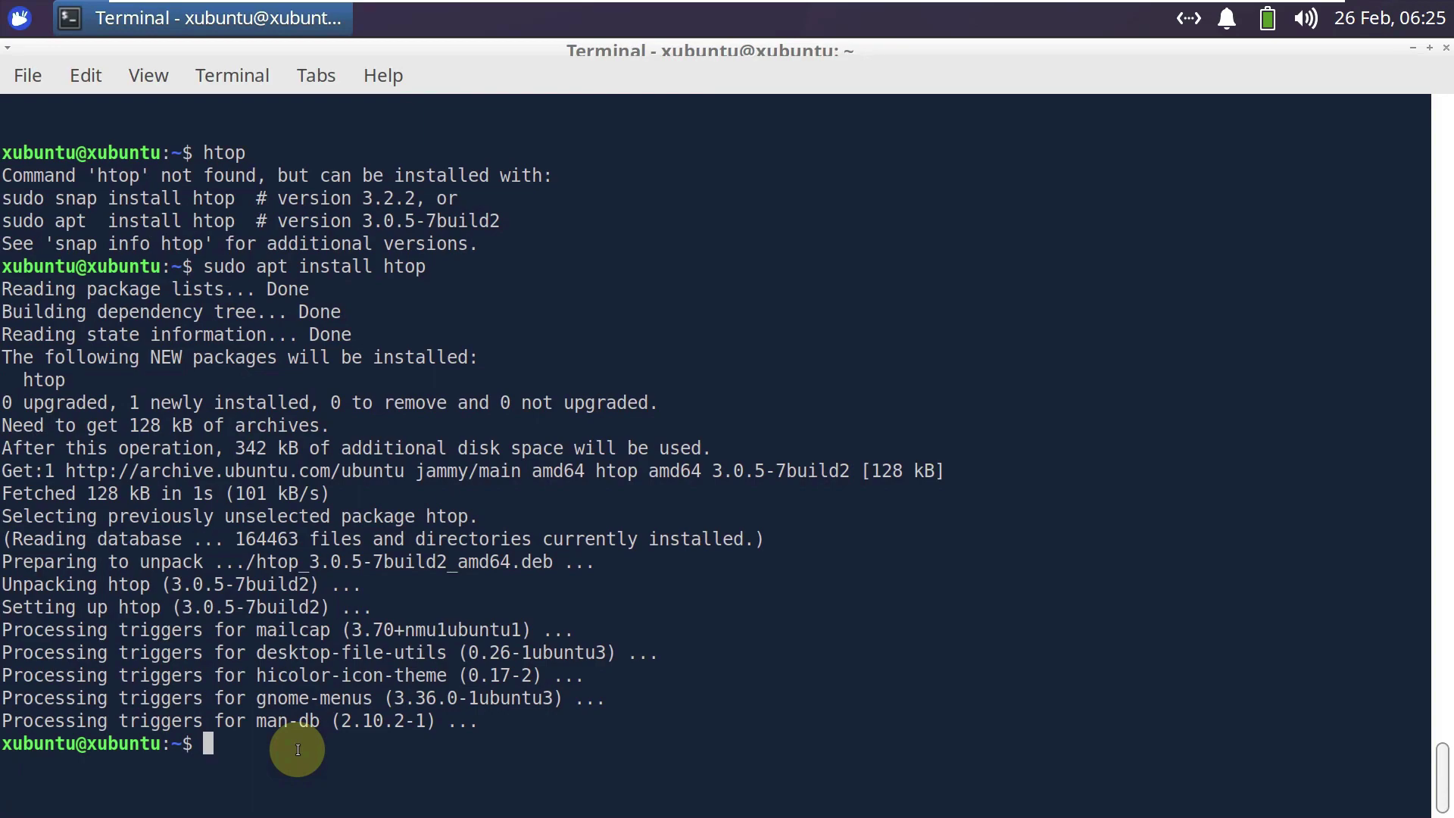
key("Return")
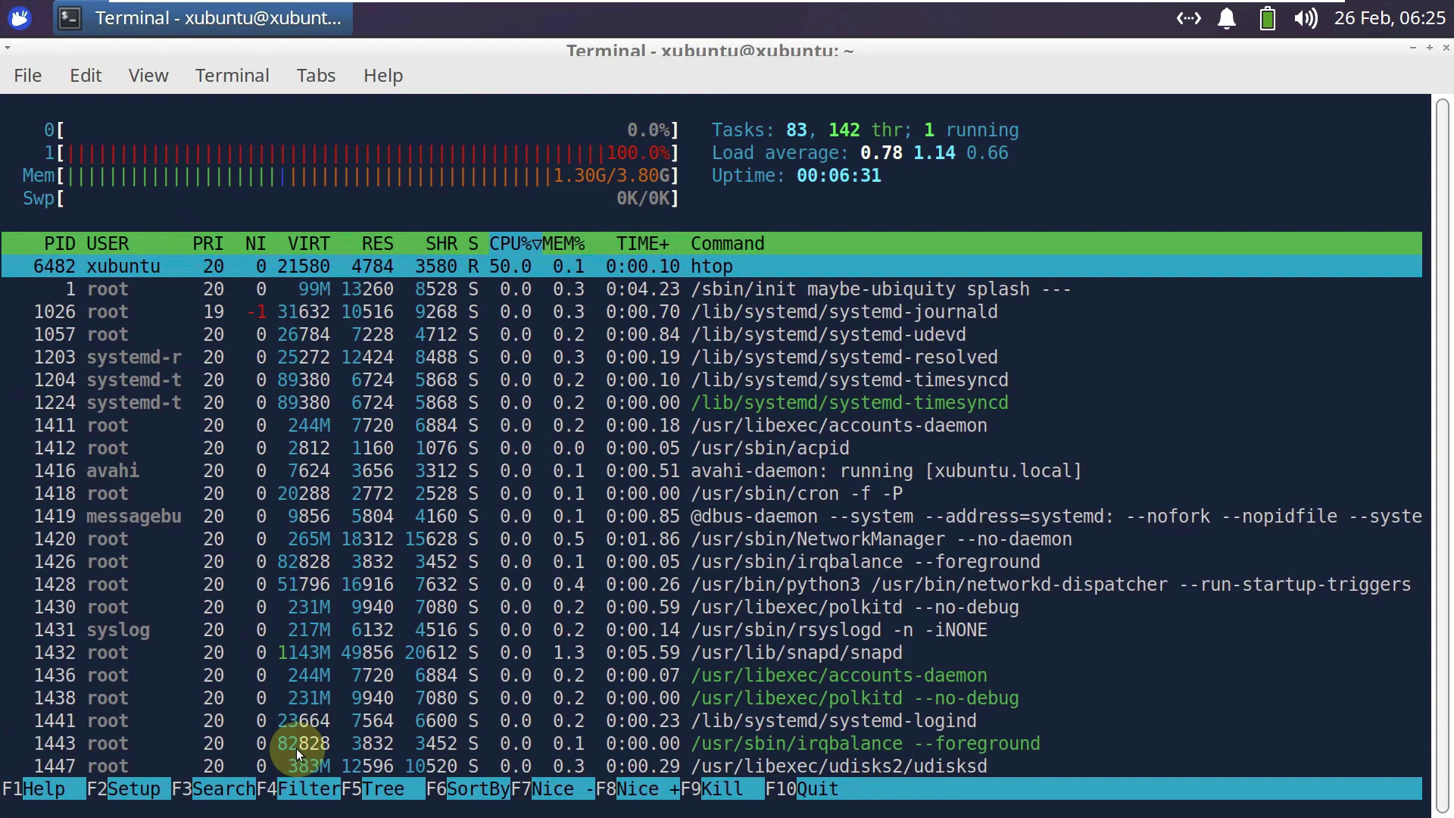
Step: Examine the full list of running processes in htop's tree view, and close the terminal window
key("F5")
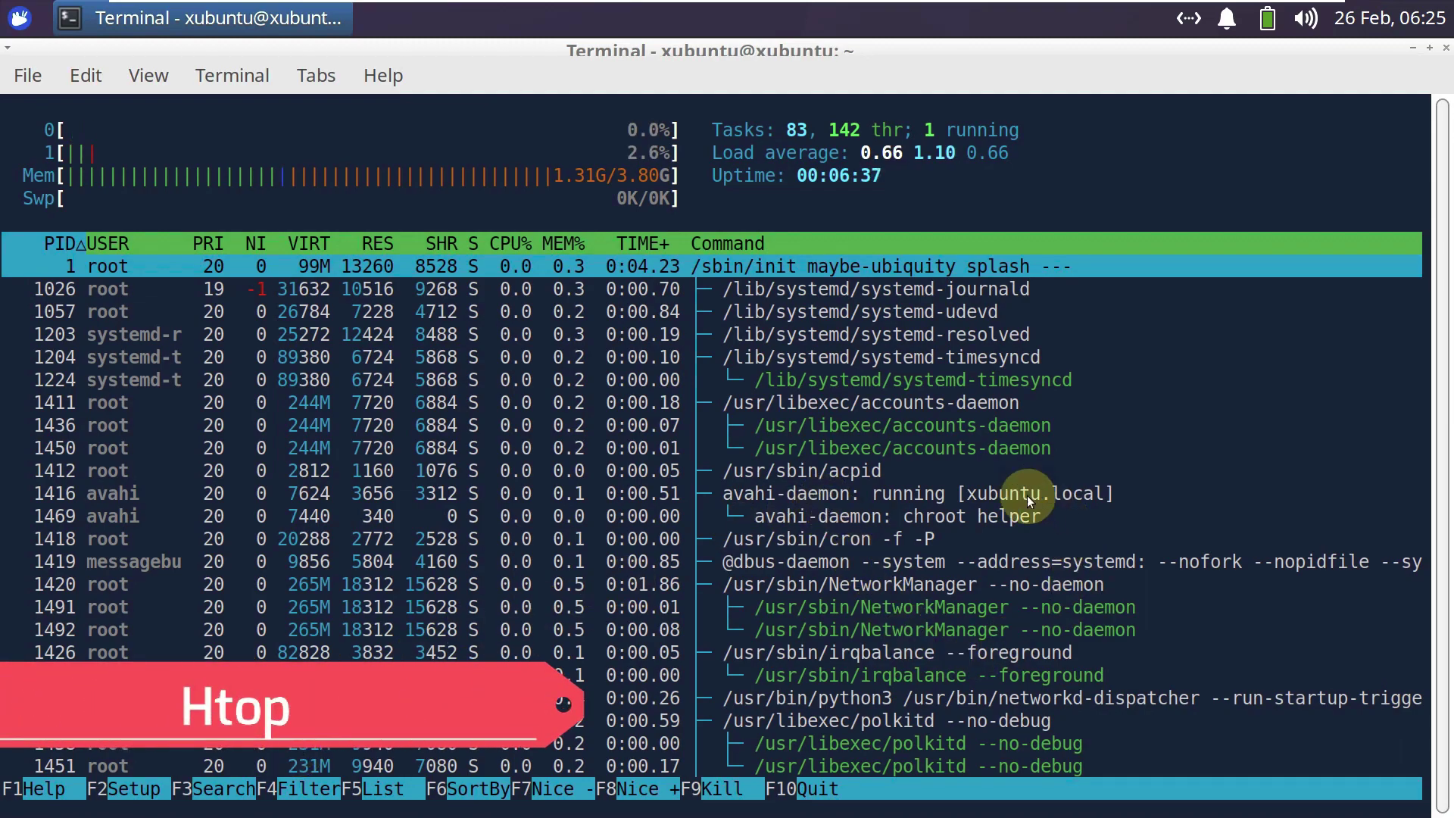
key("Page_Down")
key("Page_Down")
key("Page_Down")
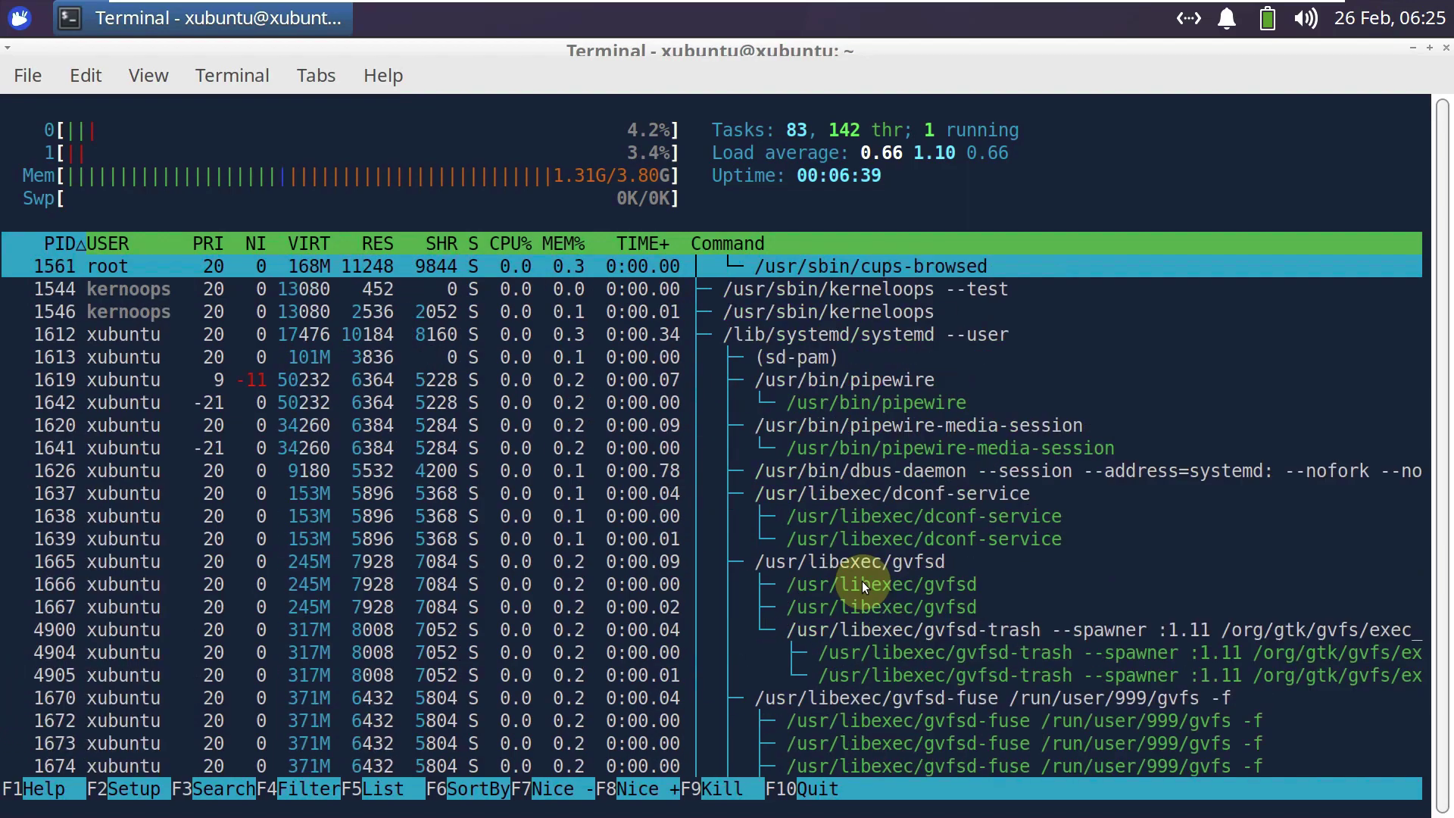
key("Page_Down")
key("Page_Down")
key("Page_Down")
key("Page_Down")
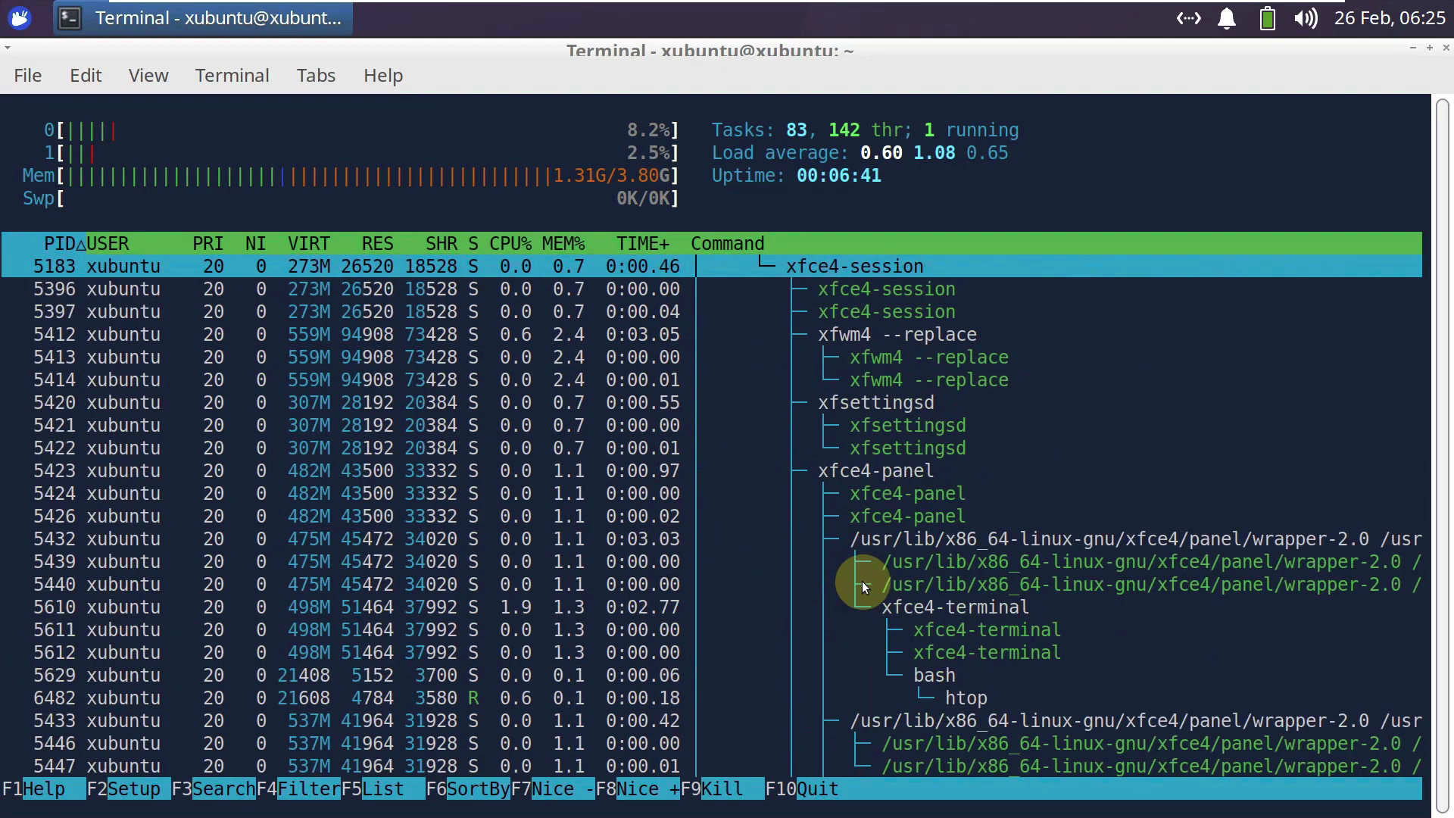
key("Page_Down")
key("Page_Down")
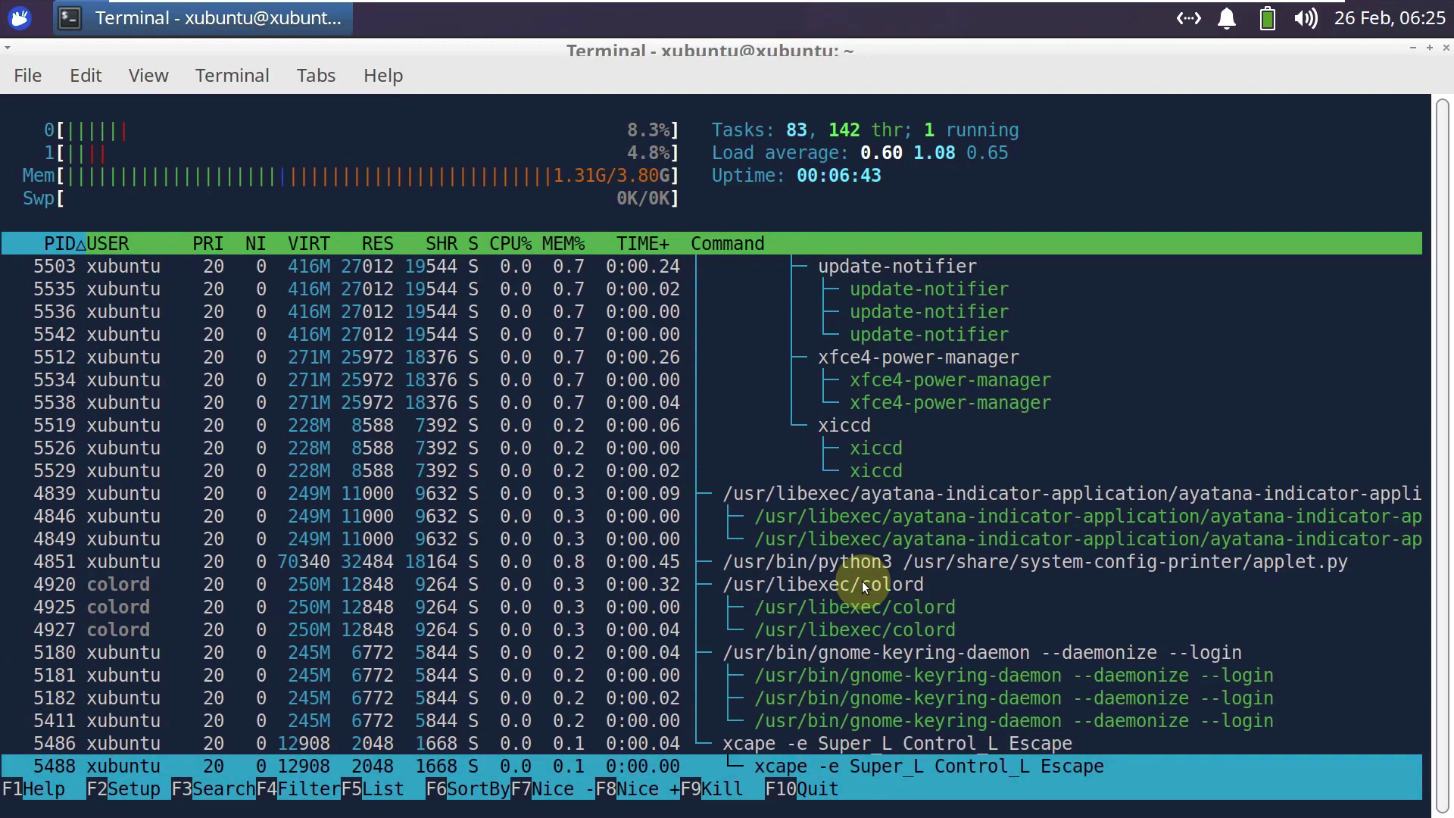
key("Page_Up")
key("Page_Up")
key("Page_Up")
key("Page_Up")
key("Page_Up")
key("Page_Up")
key("Page_Up")
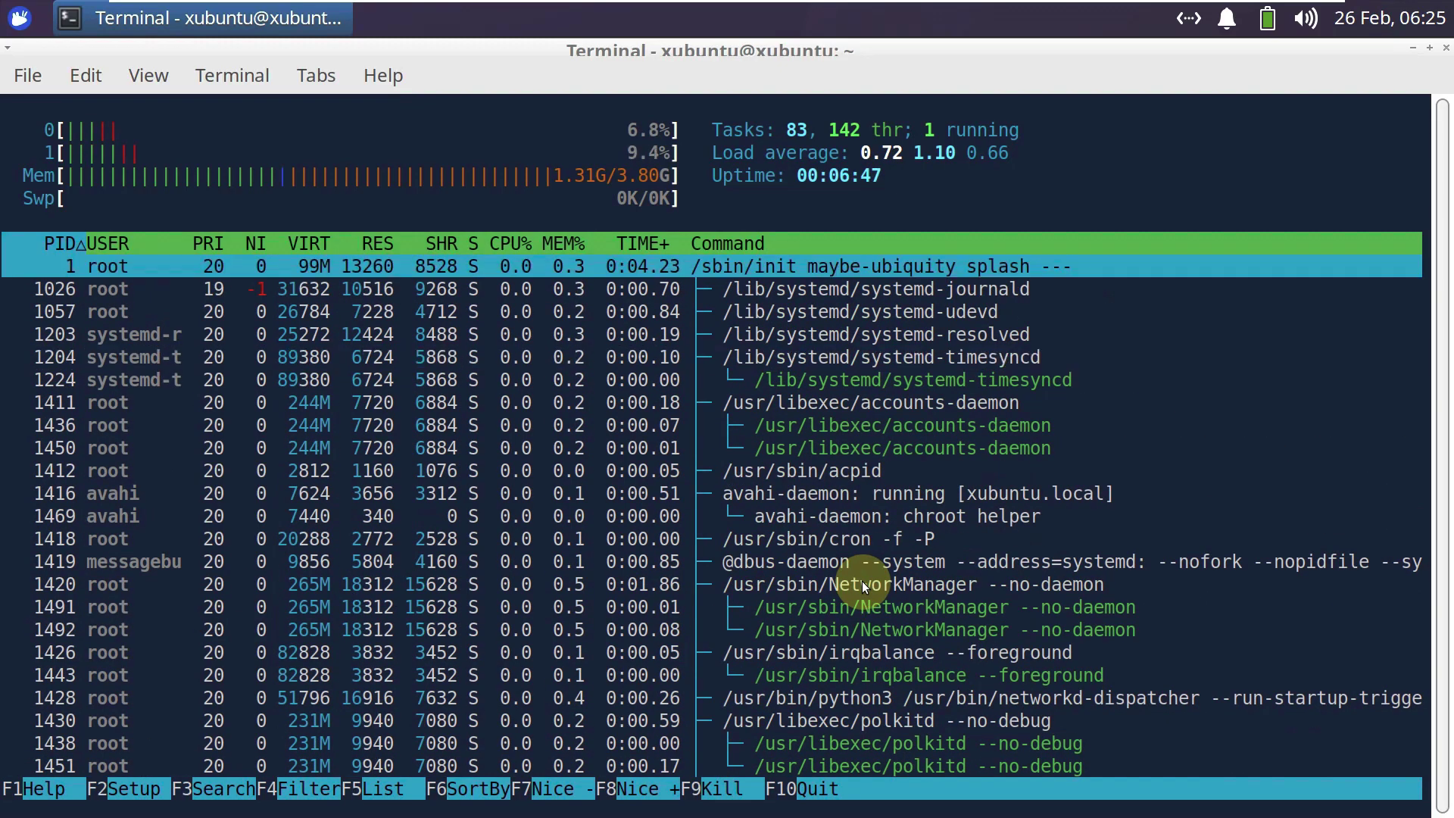
left_click(1446, 47)
left_click(757, 542)
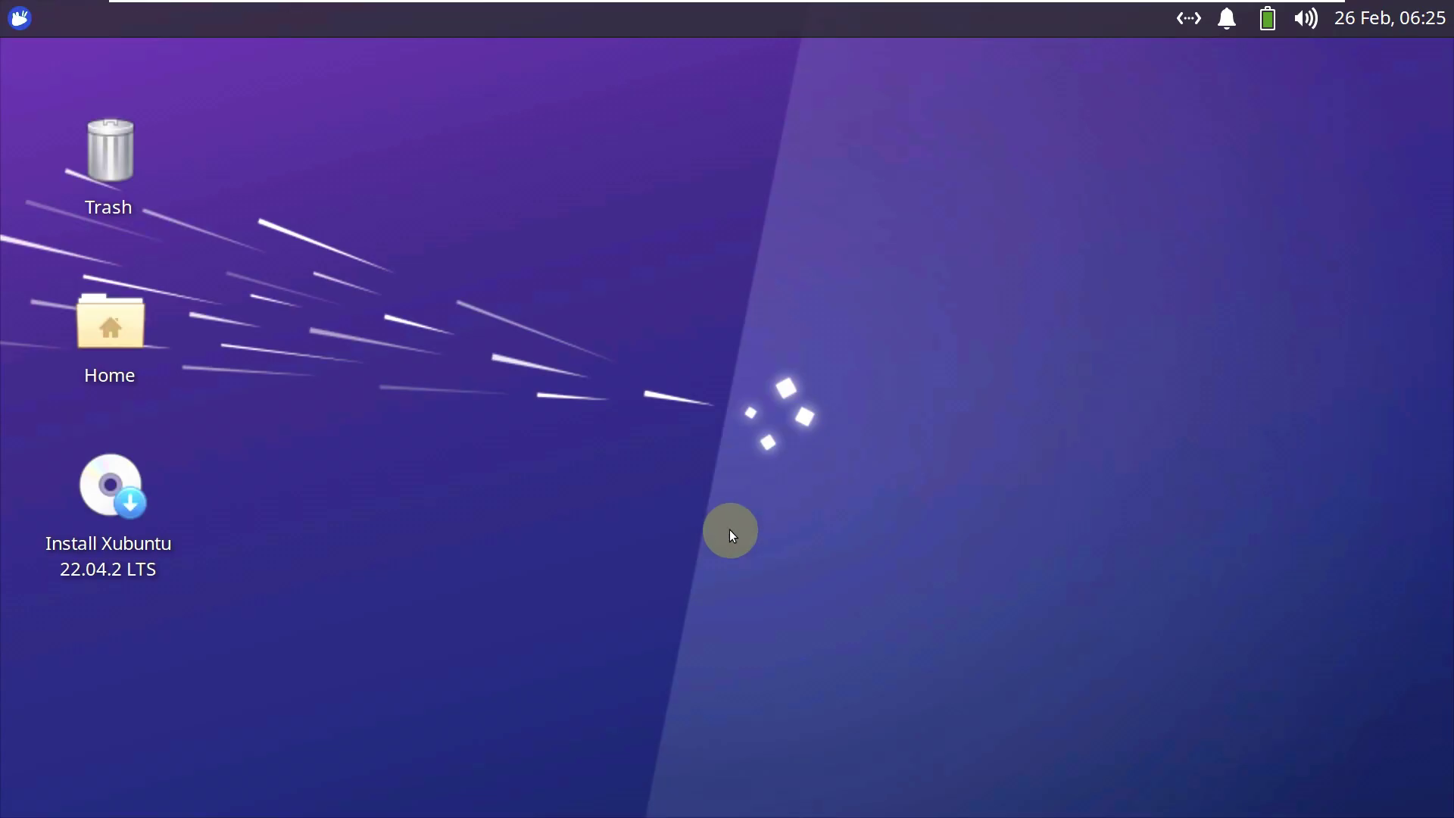
Step: Open the Home folder, check the file manager's version information, and close its window
right_click(125, 325)
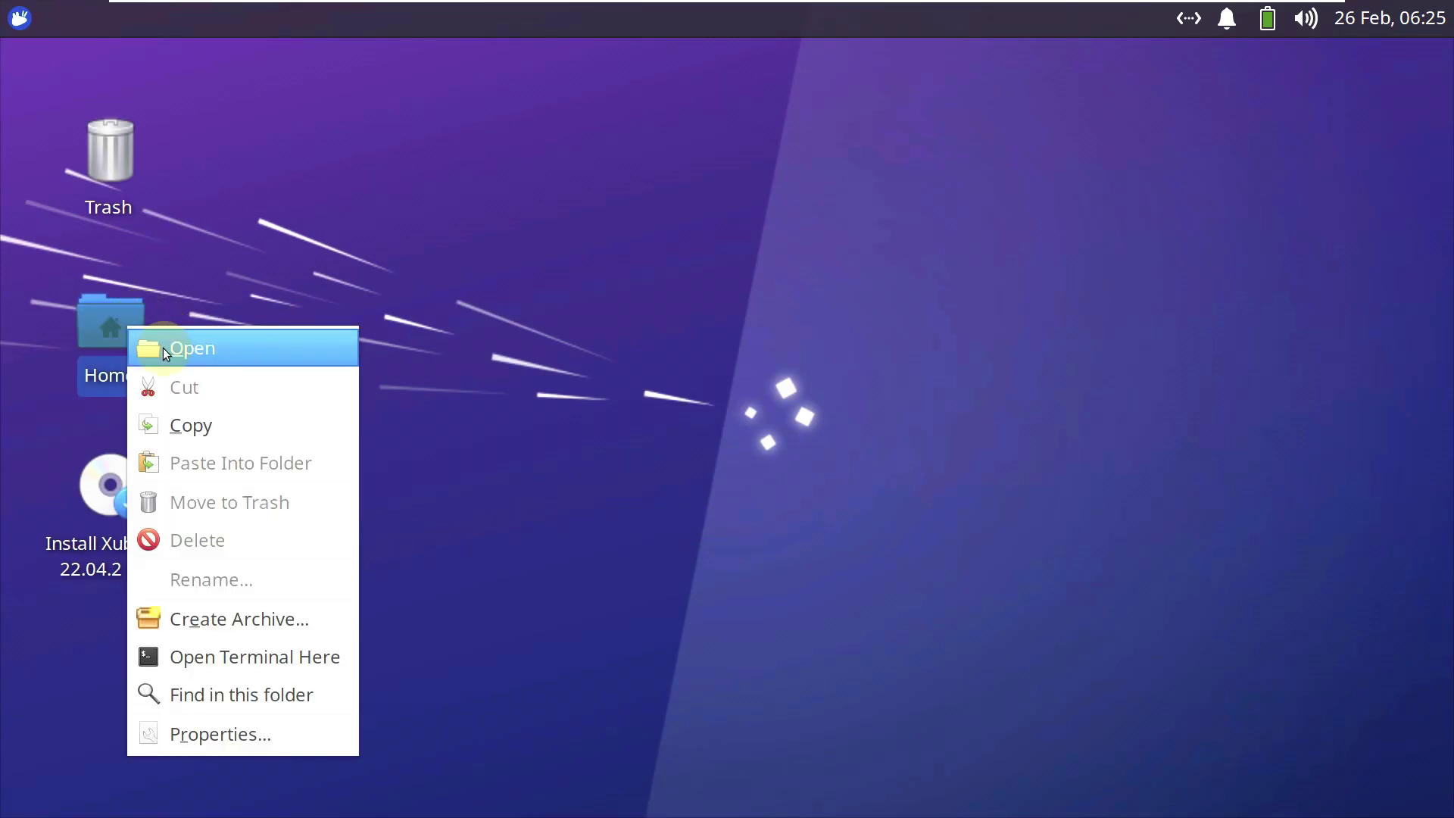
left_click(160, 345)
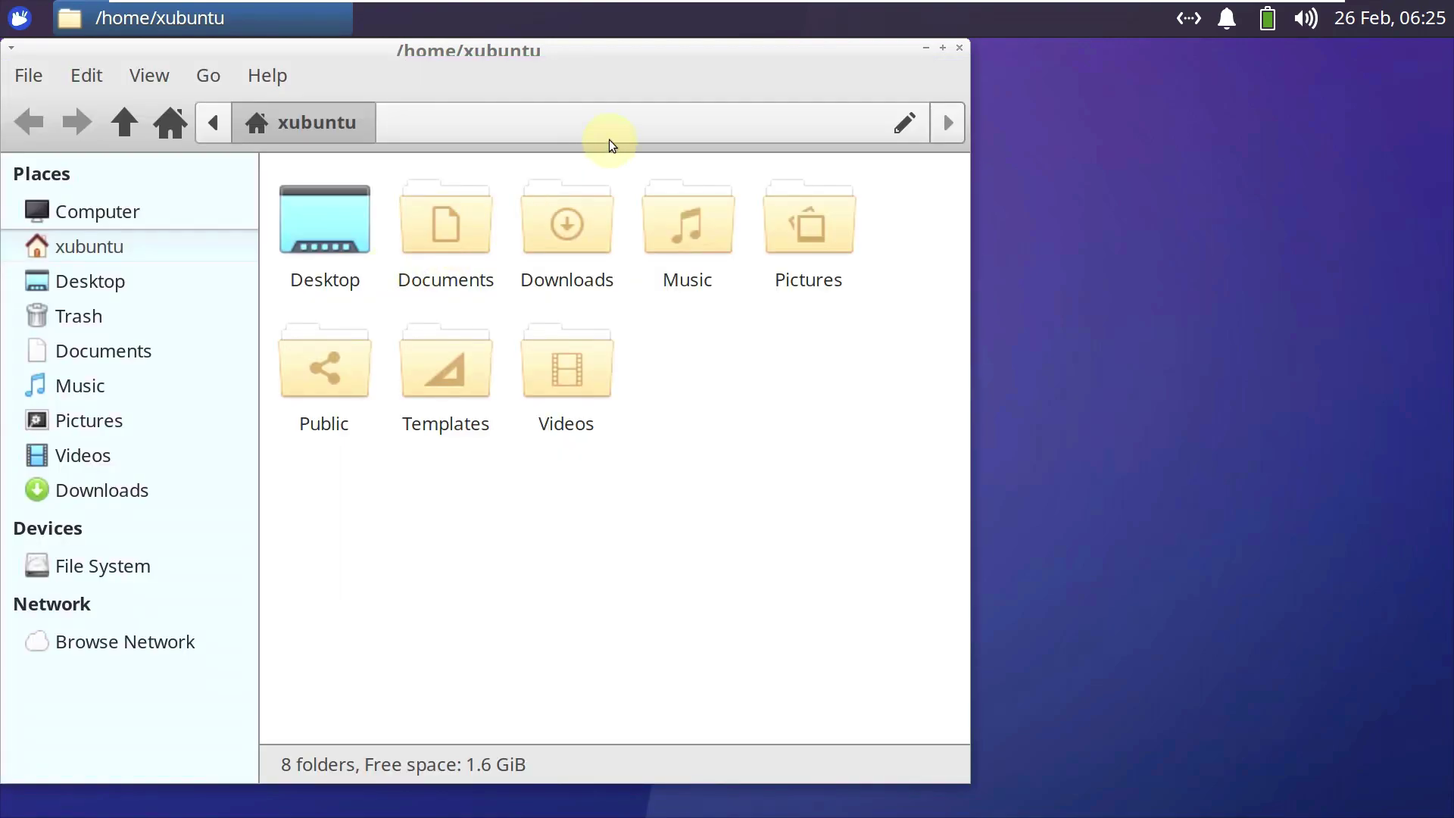
left_click(269, 76)
left_click(268, 75)
left_click(267, 75)
left_click(299, 155)
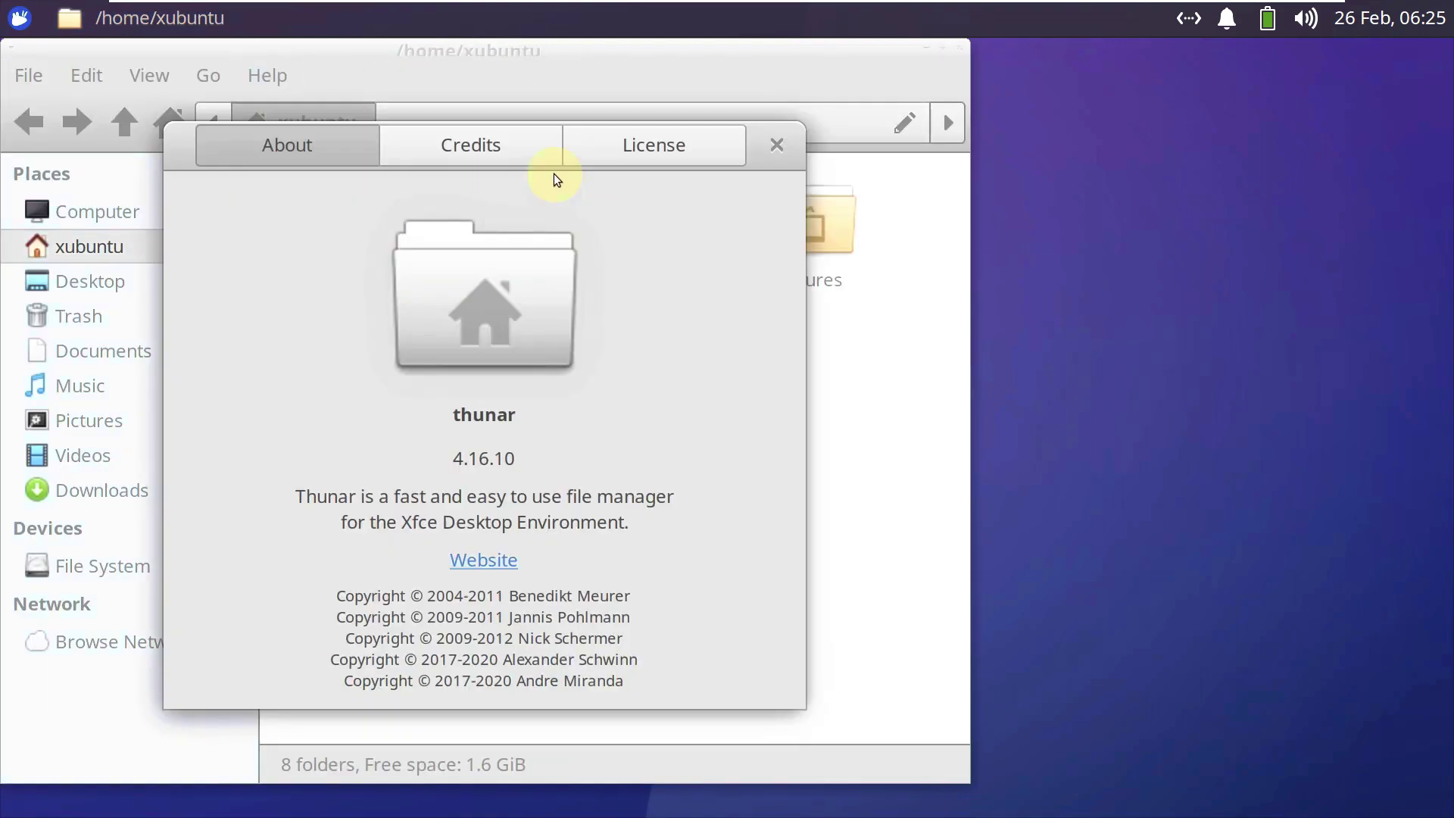
left_click(778, 144)
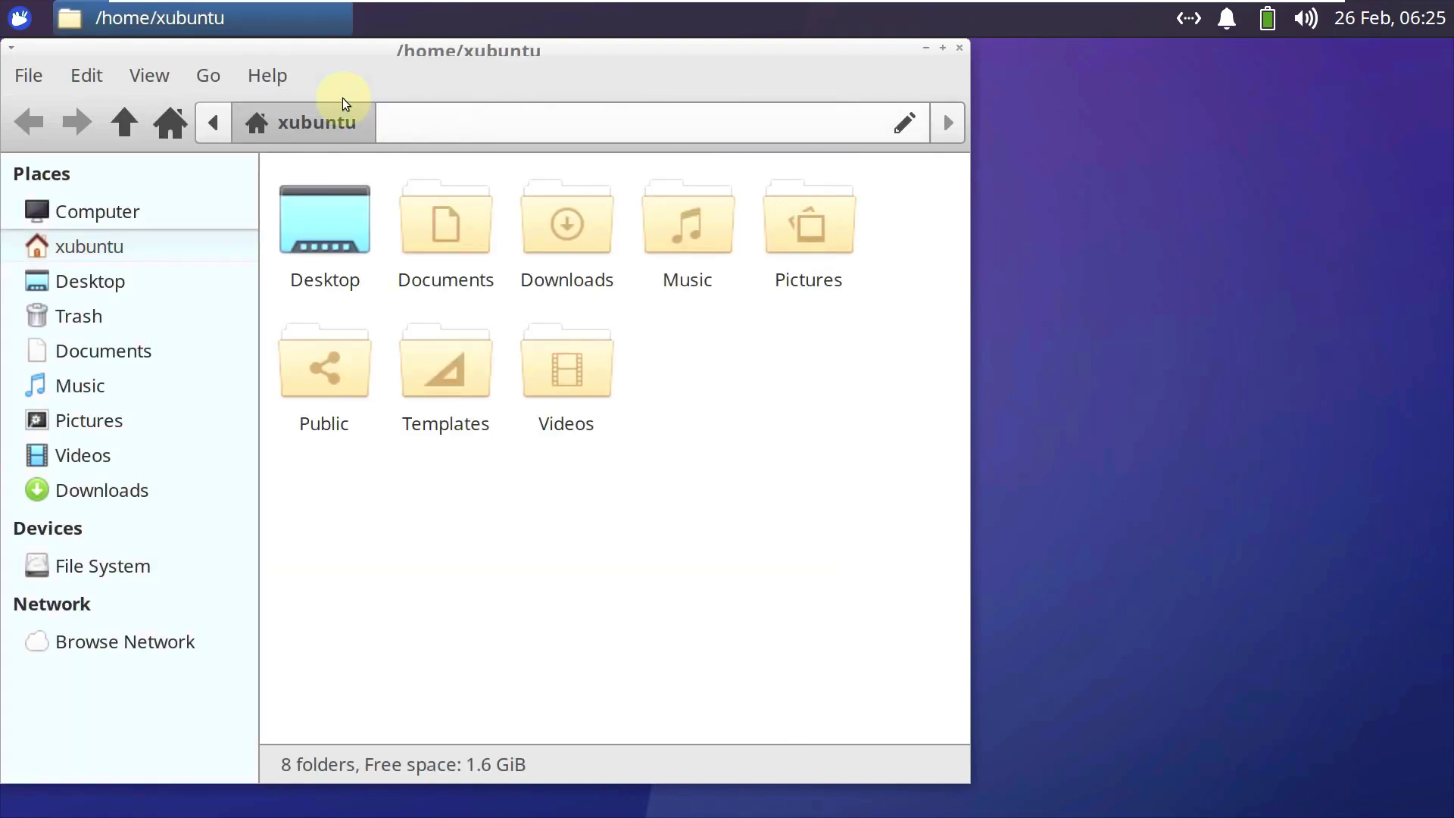
left_click(22, 73)
left_click(179, 500)
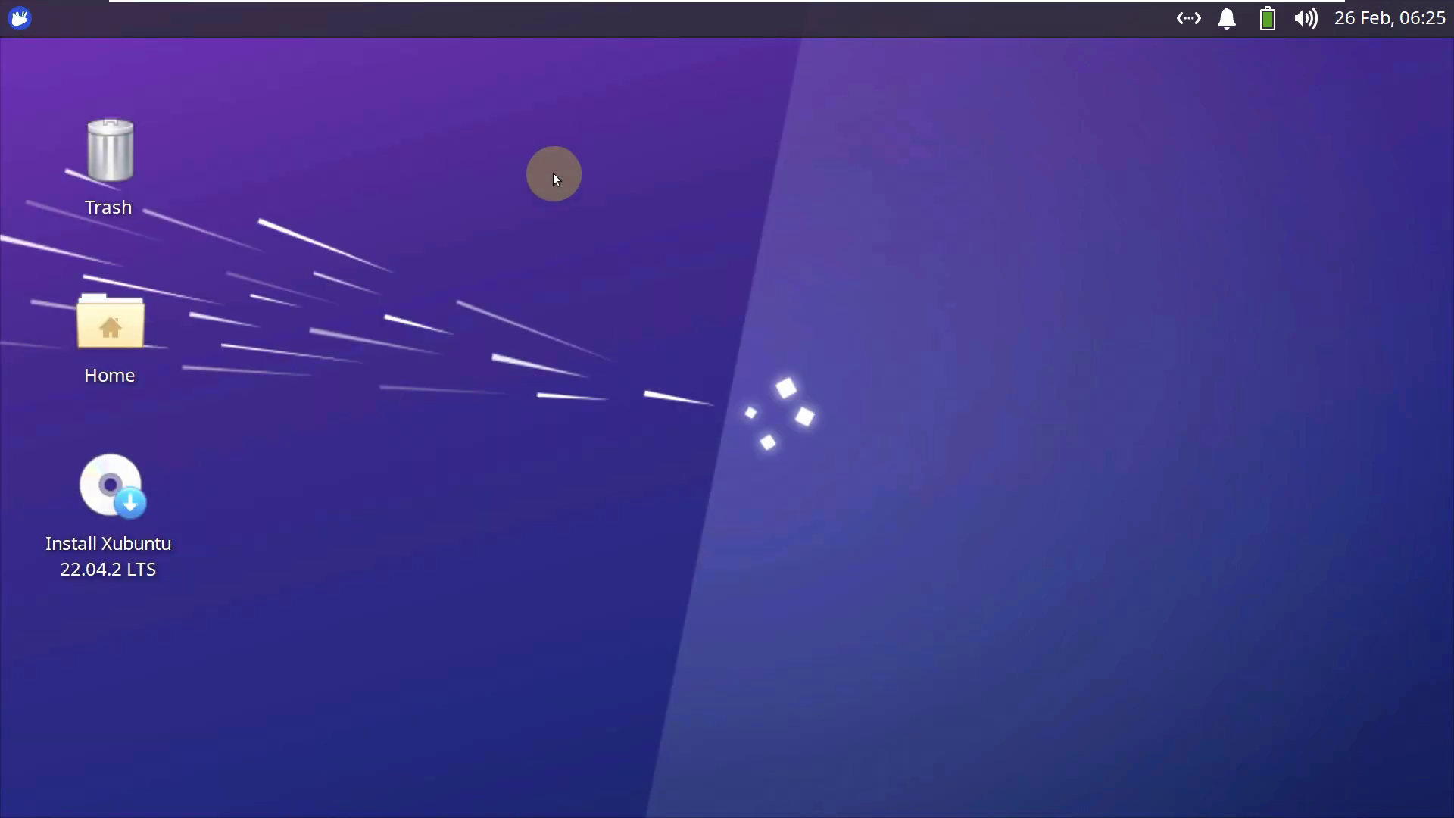
Step: Set the coastal rock arch picture from the backdrops folder as the desktop wallpaper
right_click(553, 173)
left_click(639, 544)
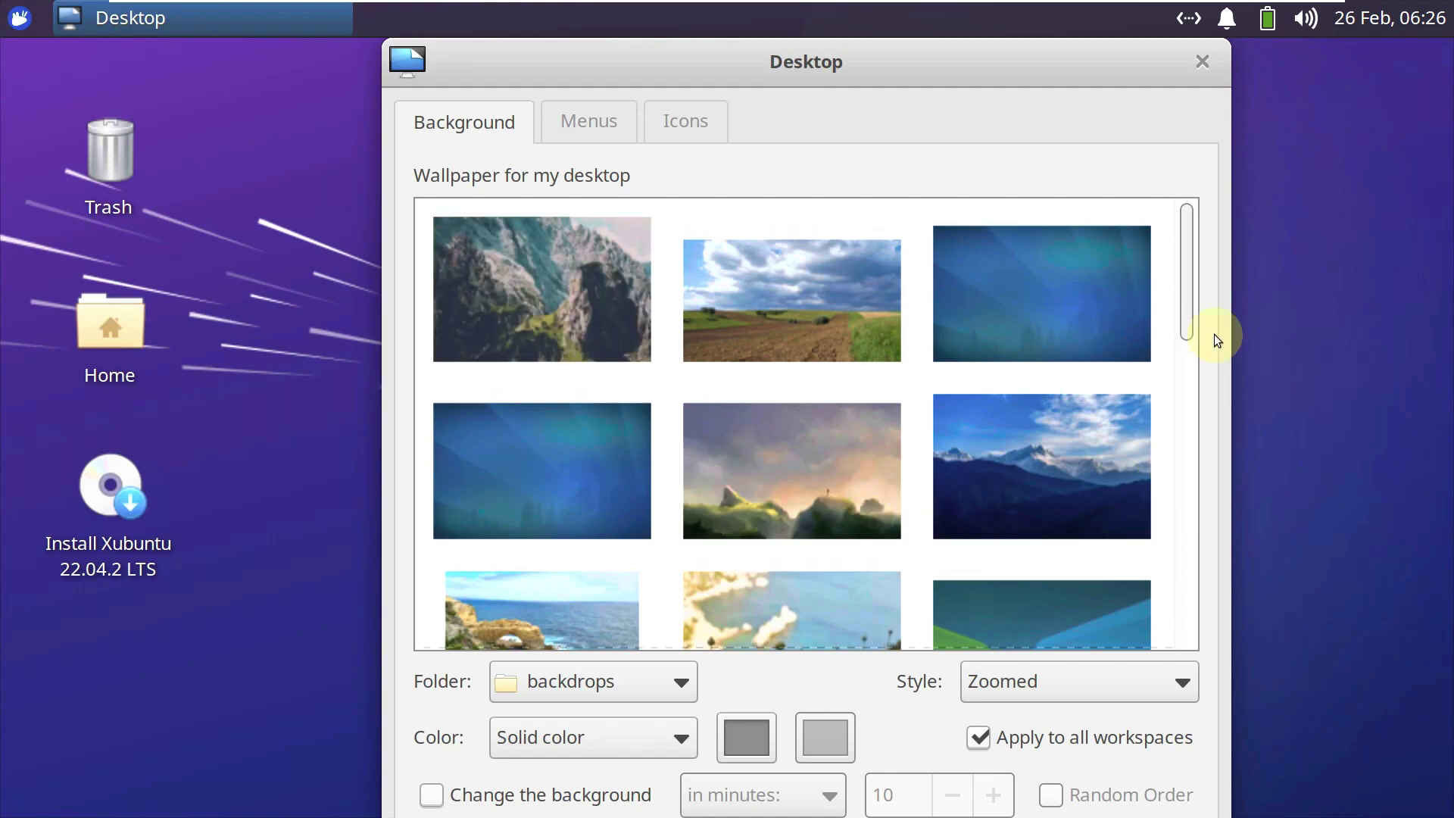
left_click_drag(1193, 270, 1212, 243)
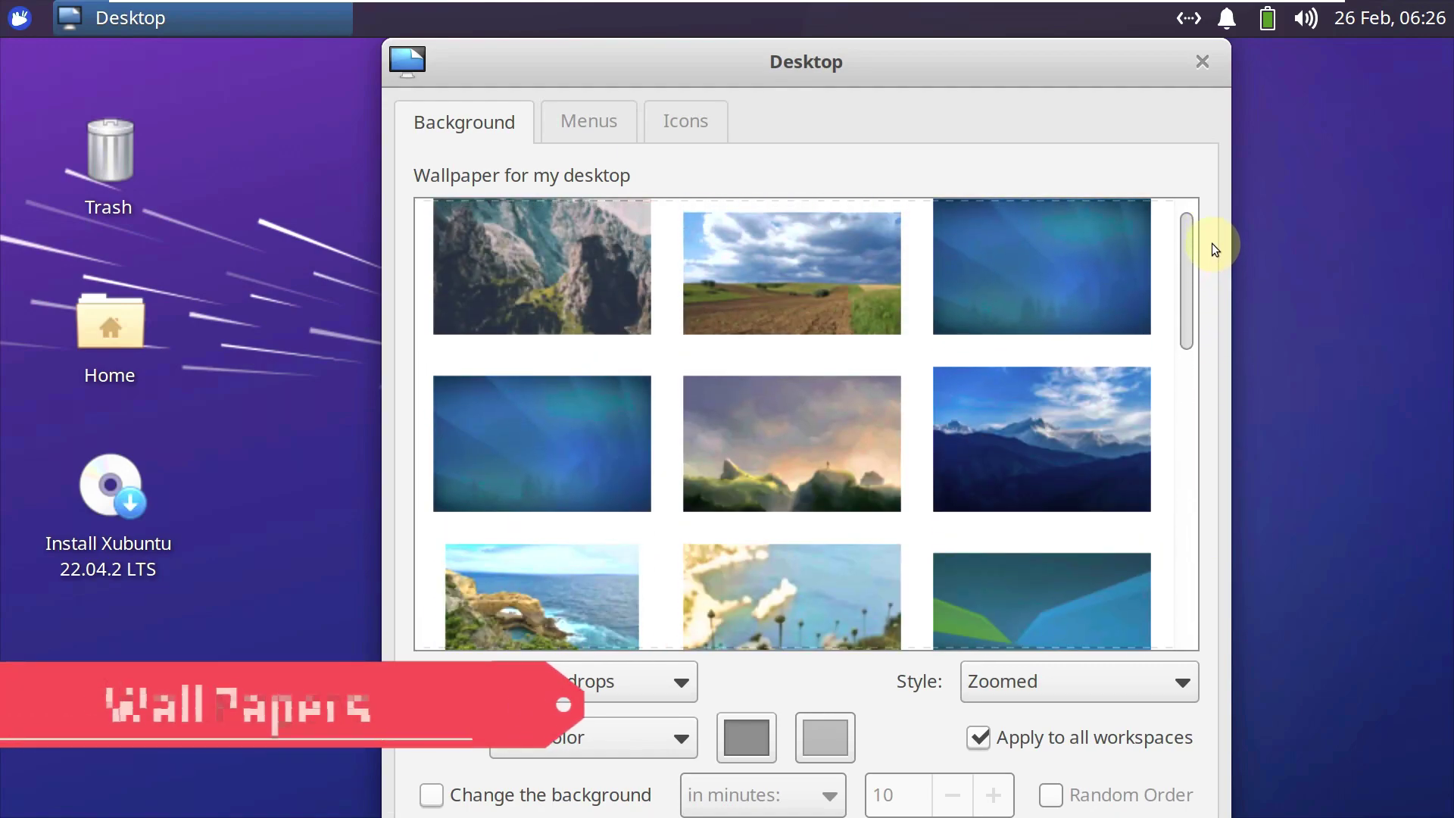
left_click(562, 597)
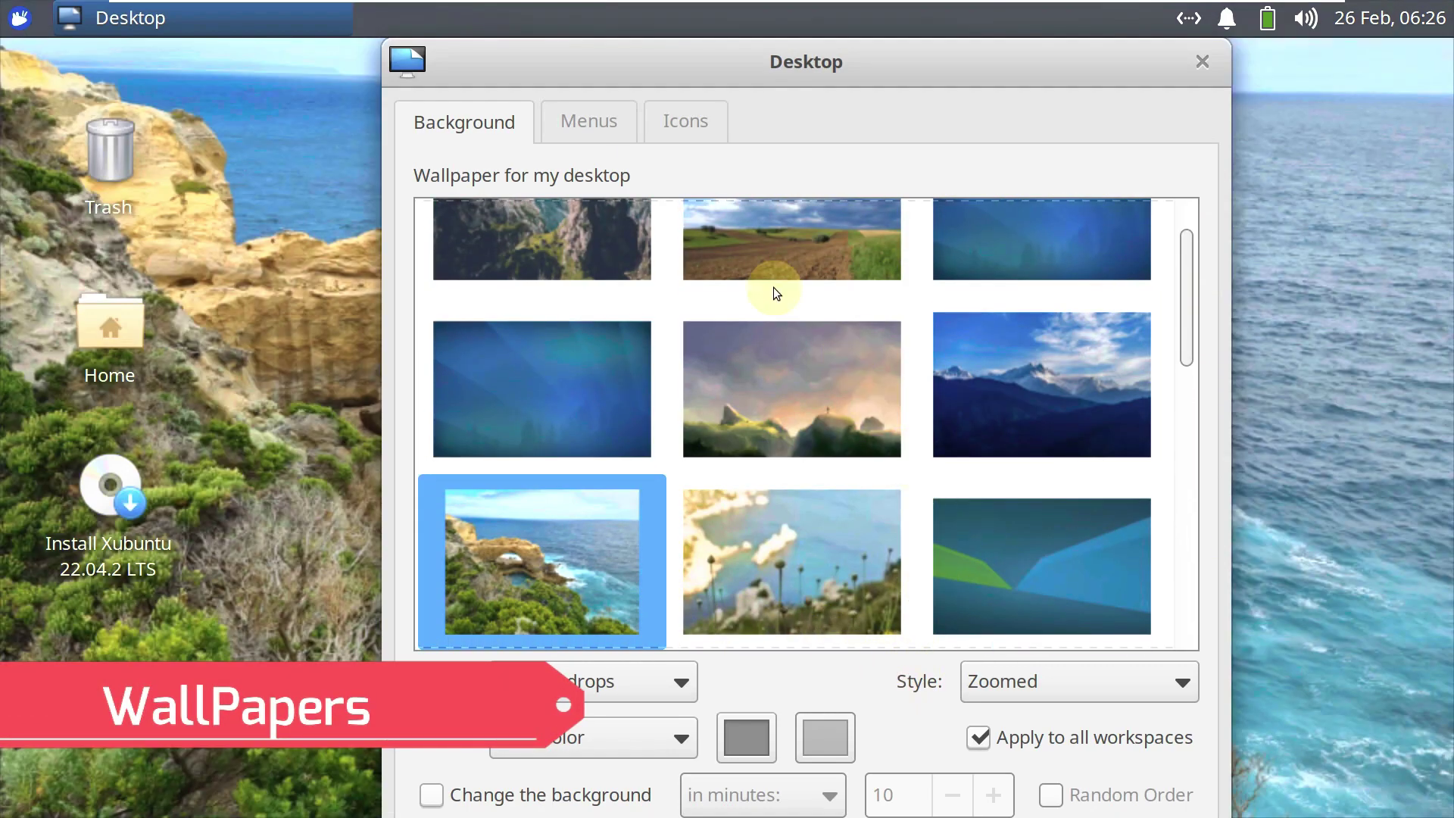
Step: Review the menu and icon options in the desktop settings, and close the dialog
left_click(590, 123)
left_click(667, 123)
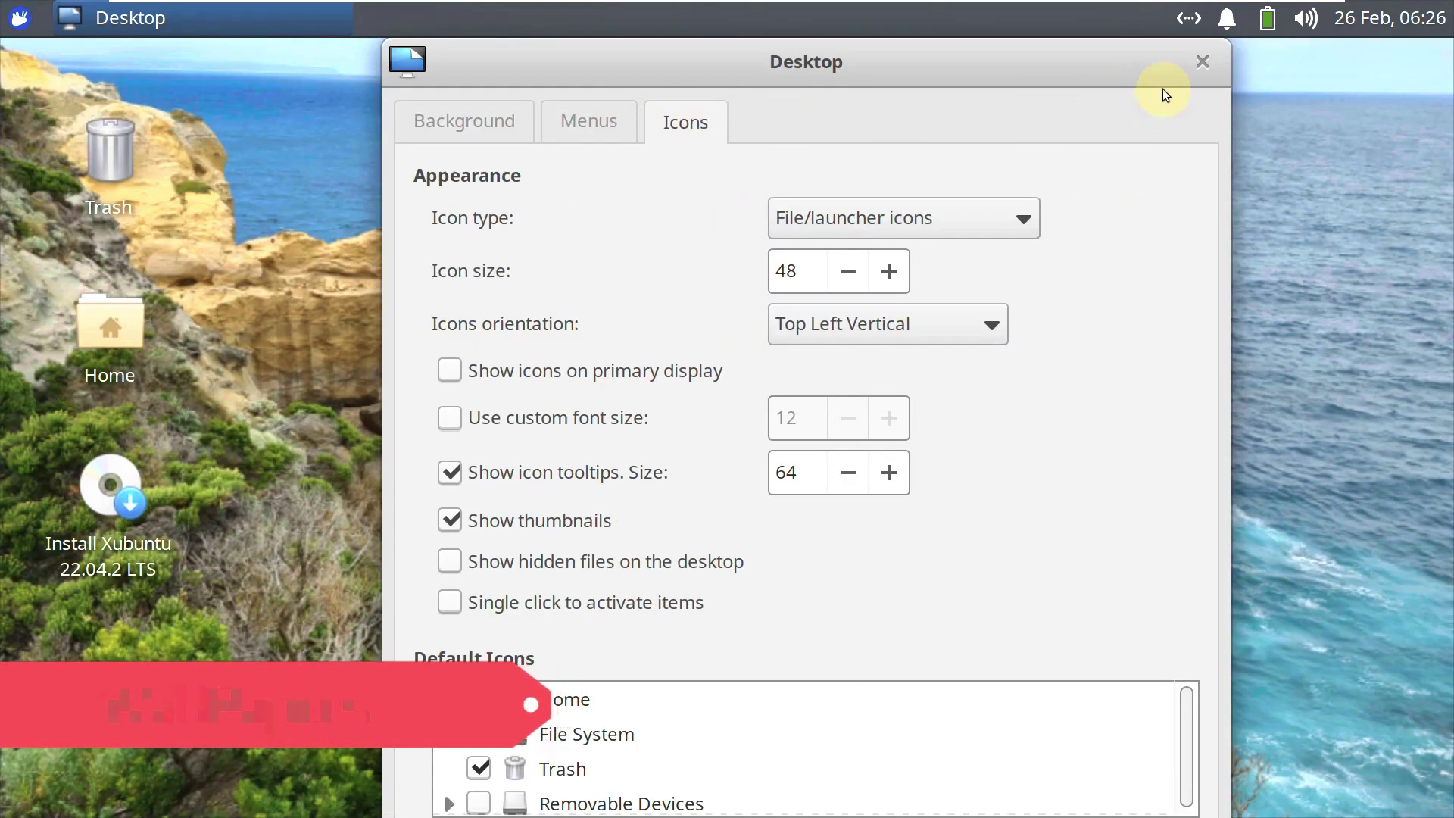
left_click(1202, 63)
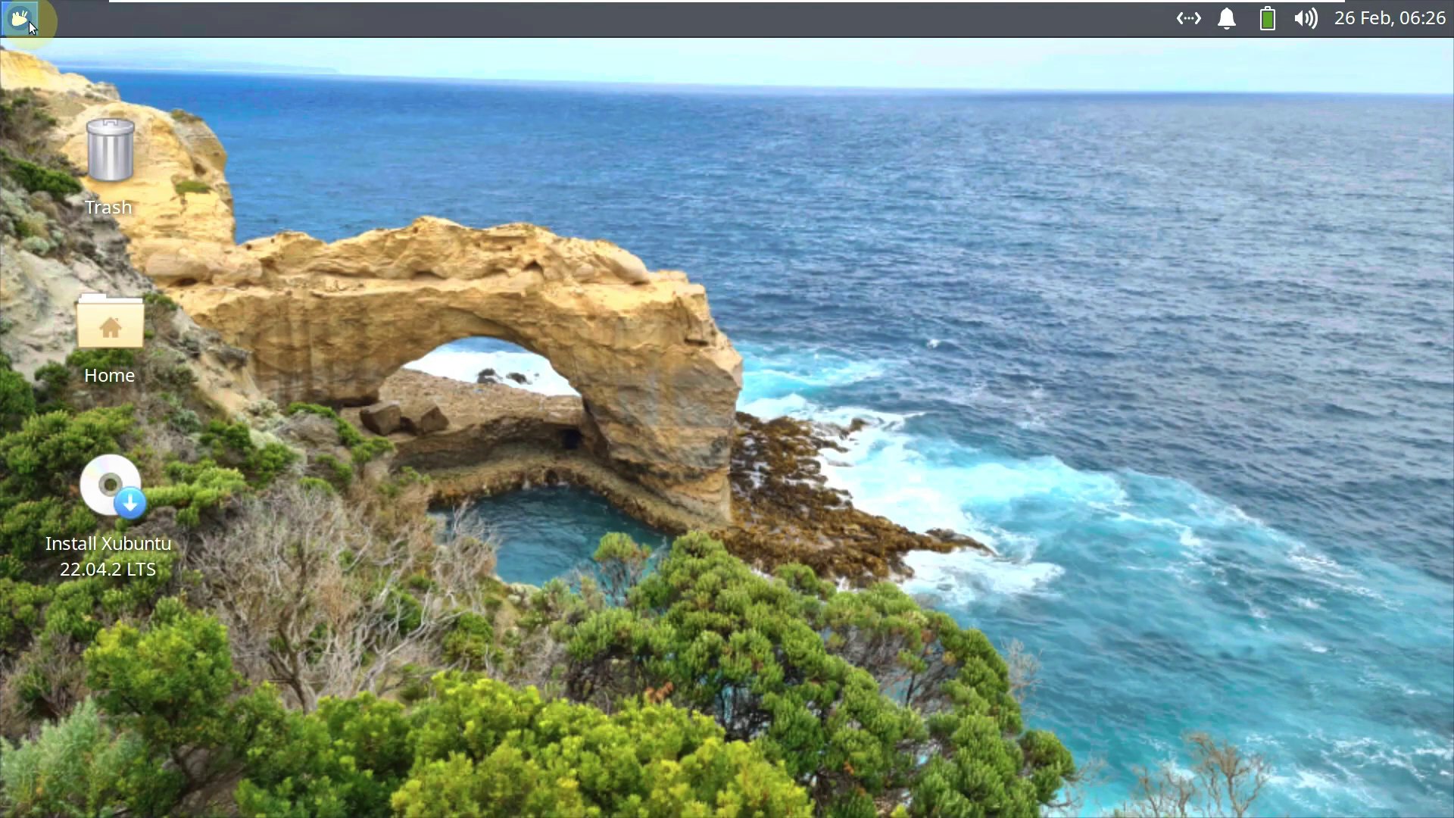
Step: Reopen the Home folder, view the Thunar version details once more, and close the file manager
right_click(102, 351)
left_click(465, 323)
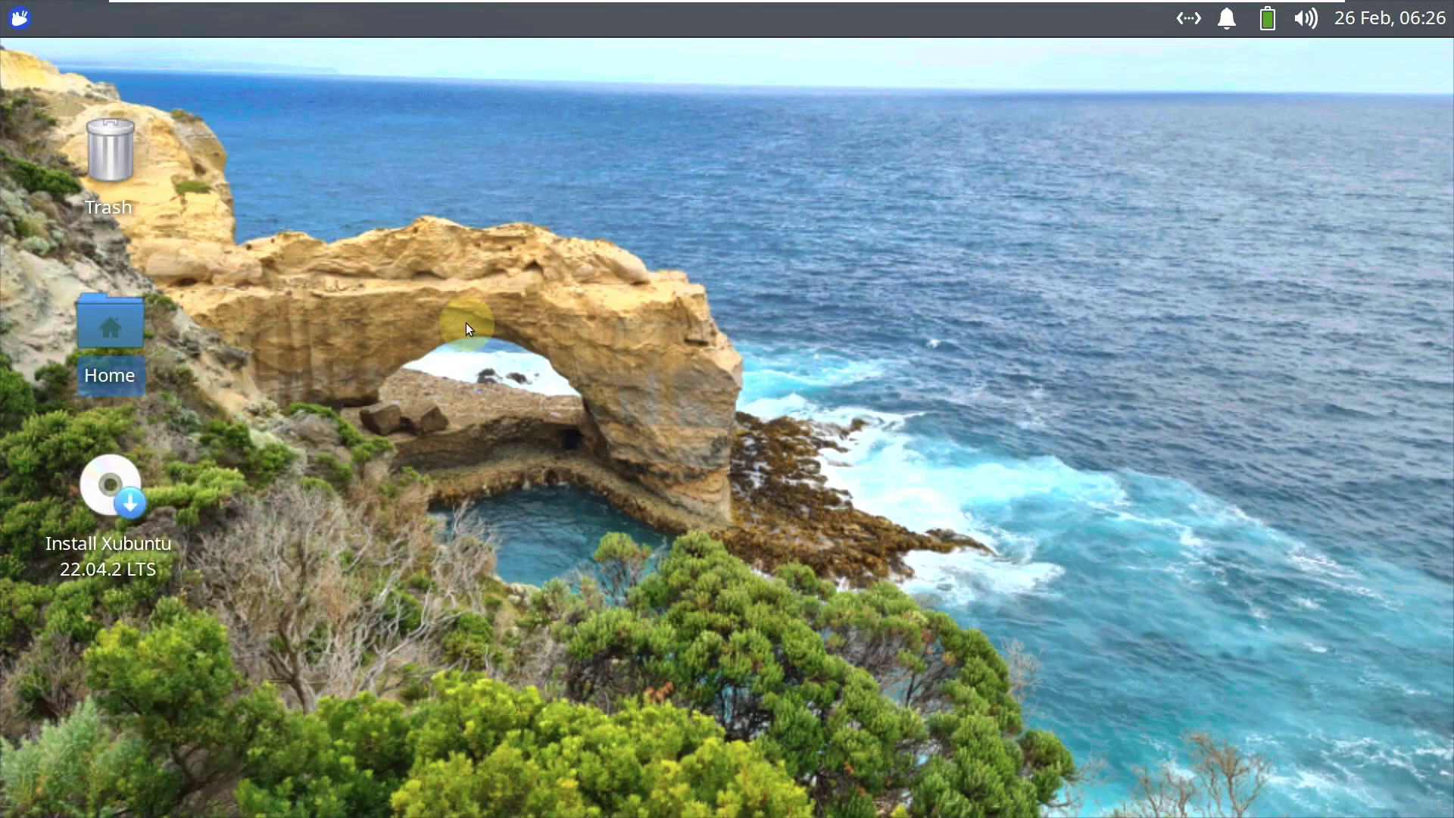
left_click(271, 74)
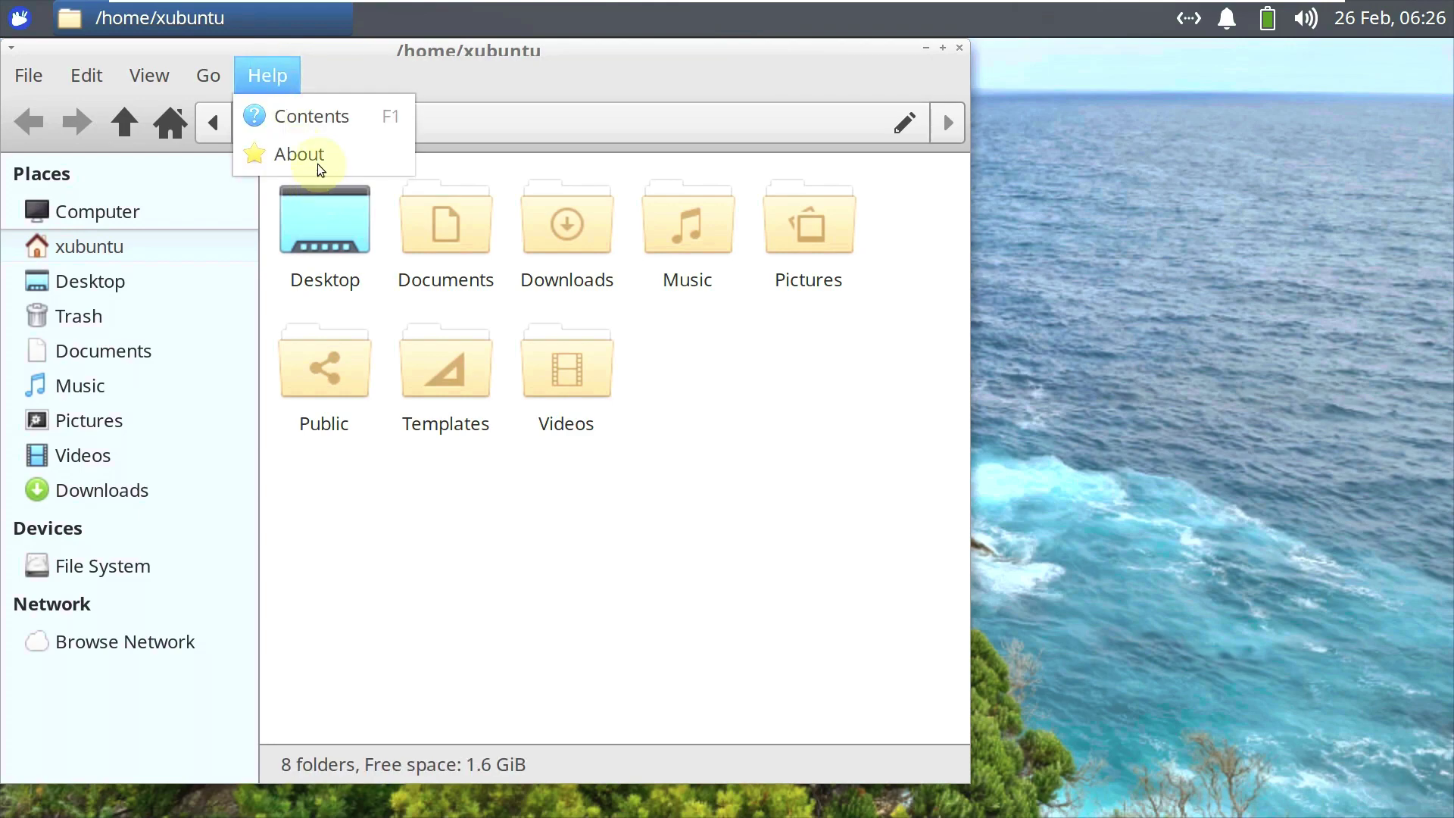
left_click(318, 158)
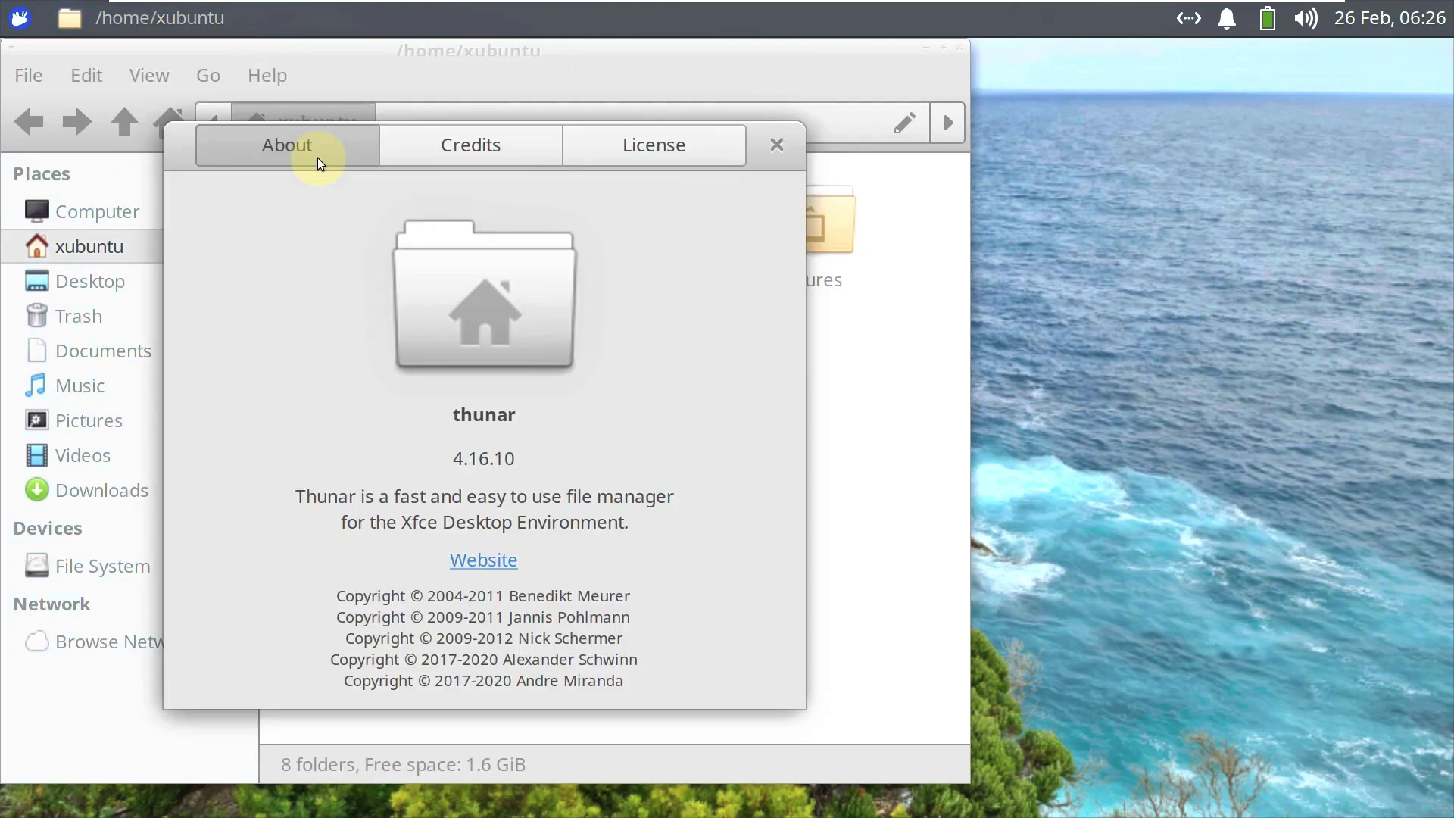
left_click(774, 146)
left_click(960, 49)
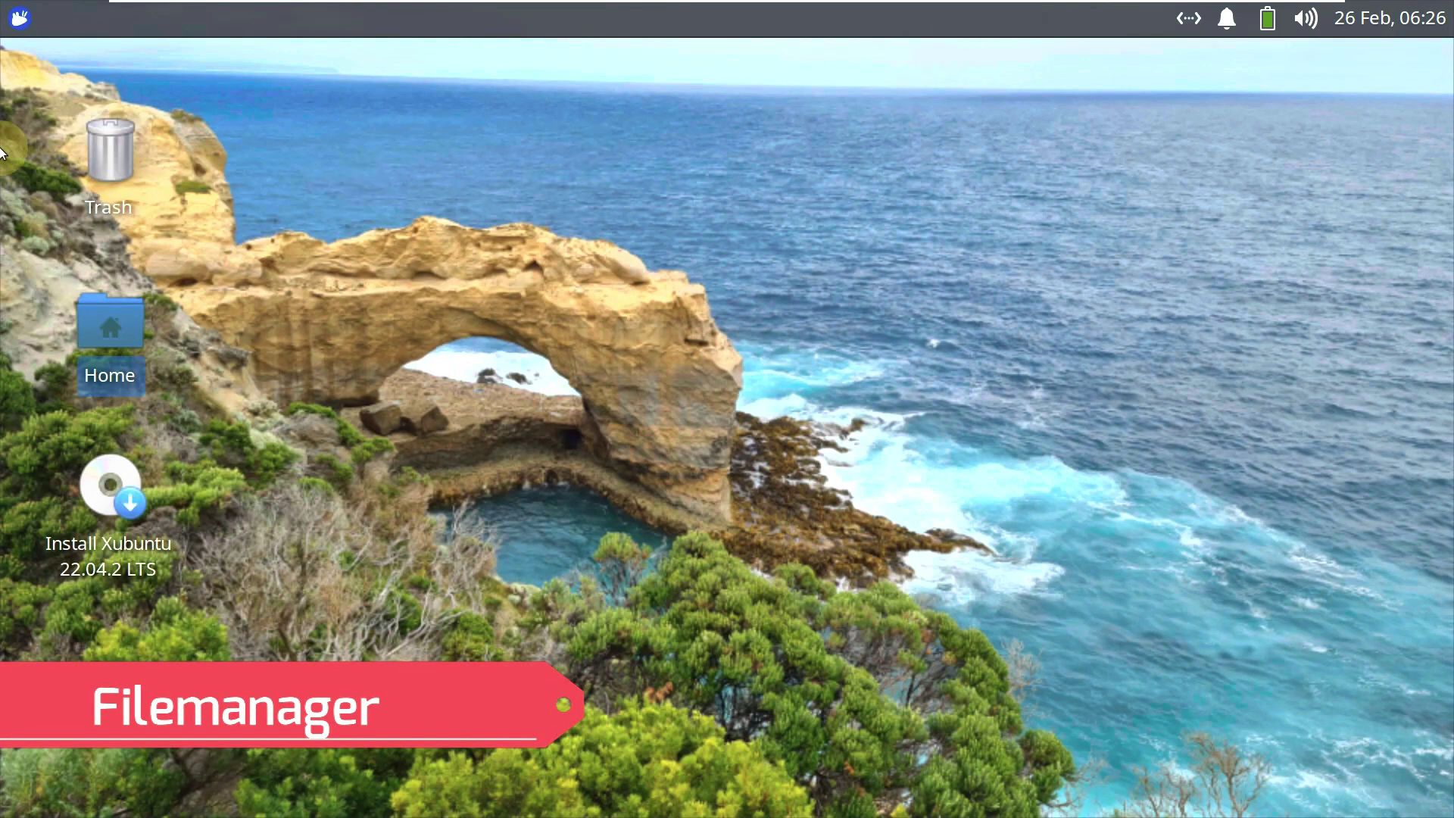
Step: Launch Firefox Web Browser from the Internet applications
left_click(20, 23)
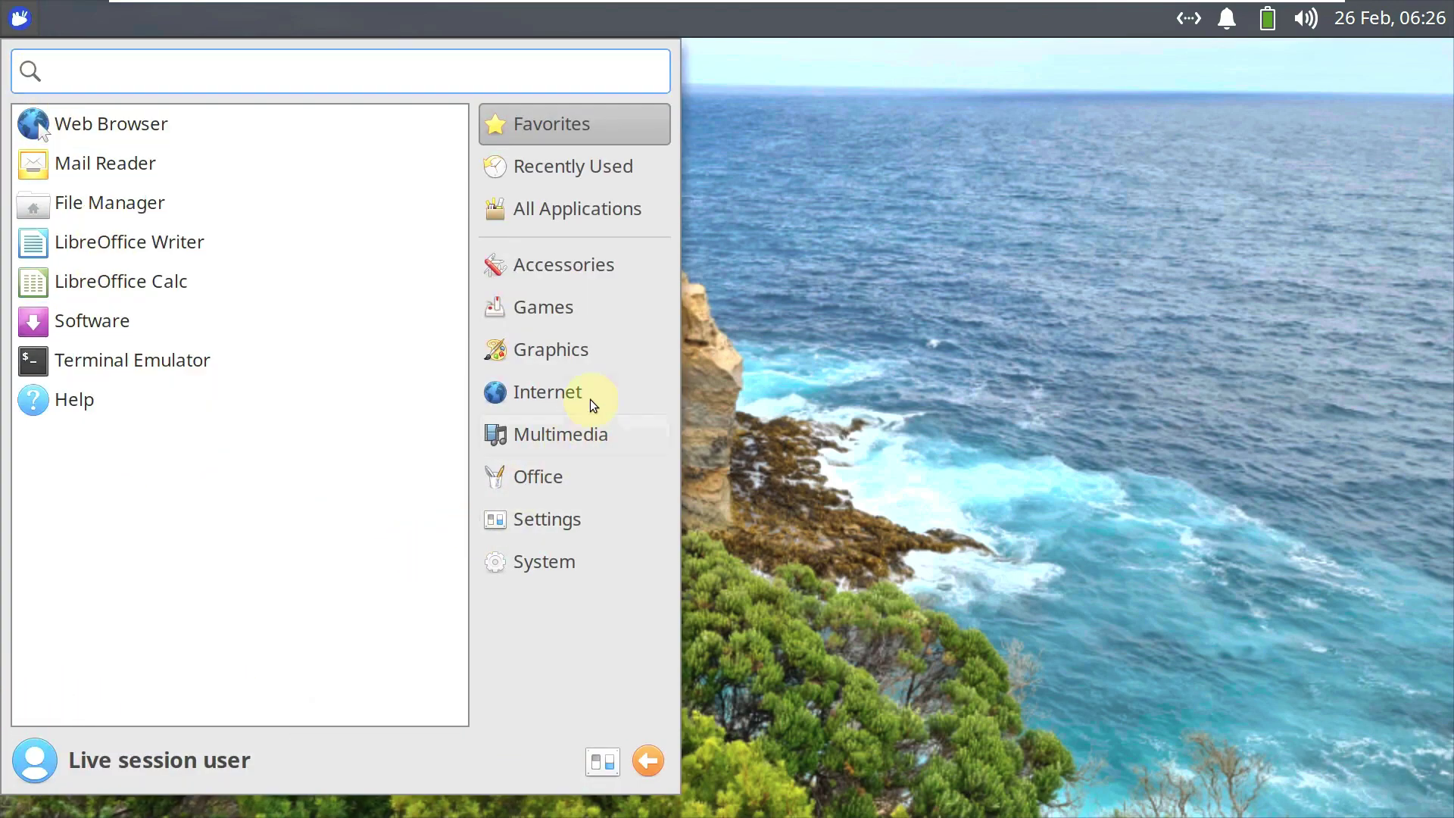
left_click(597, 374)
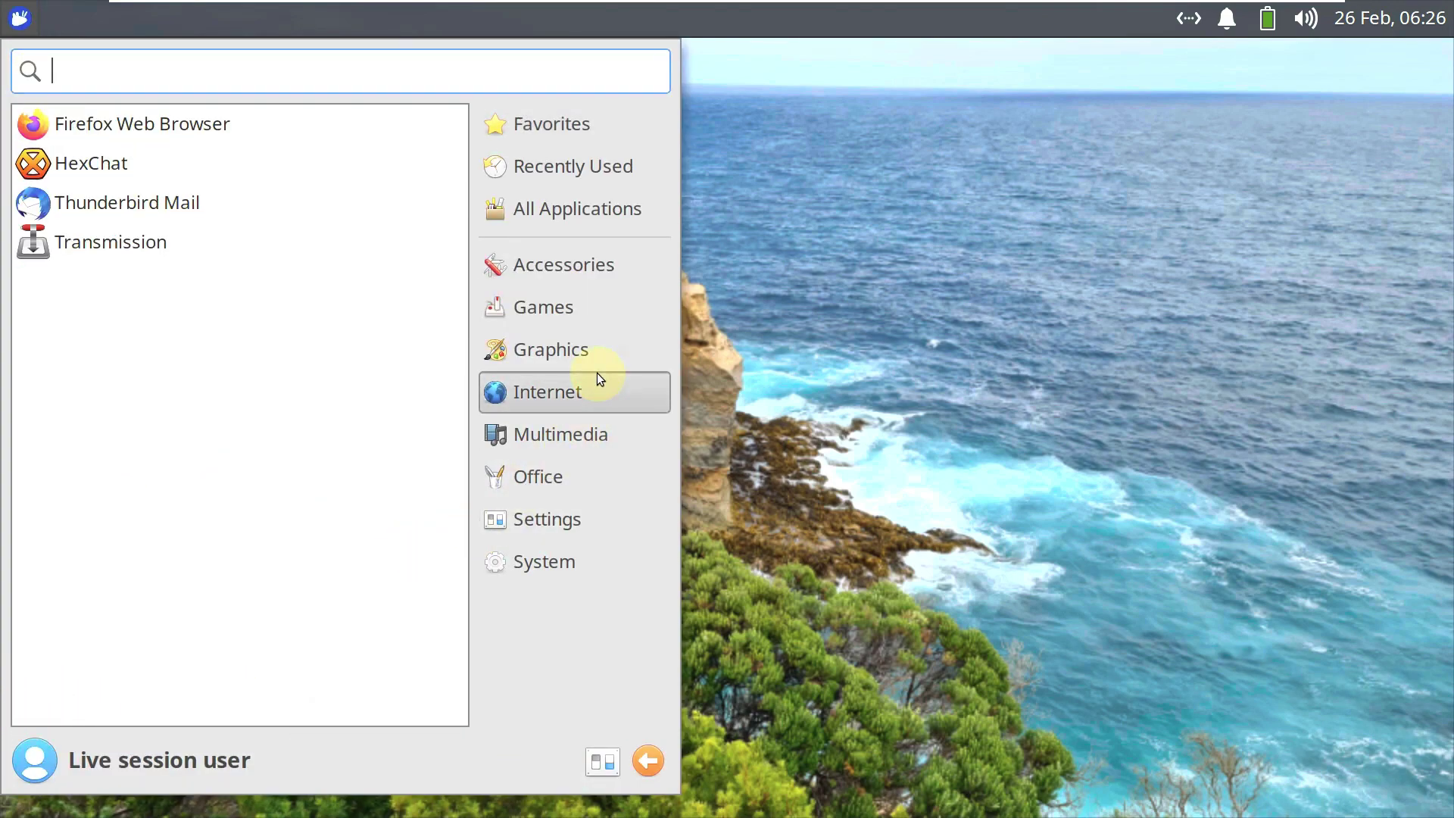
left_click(113, 126)
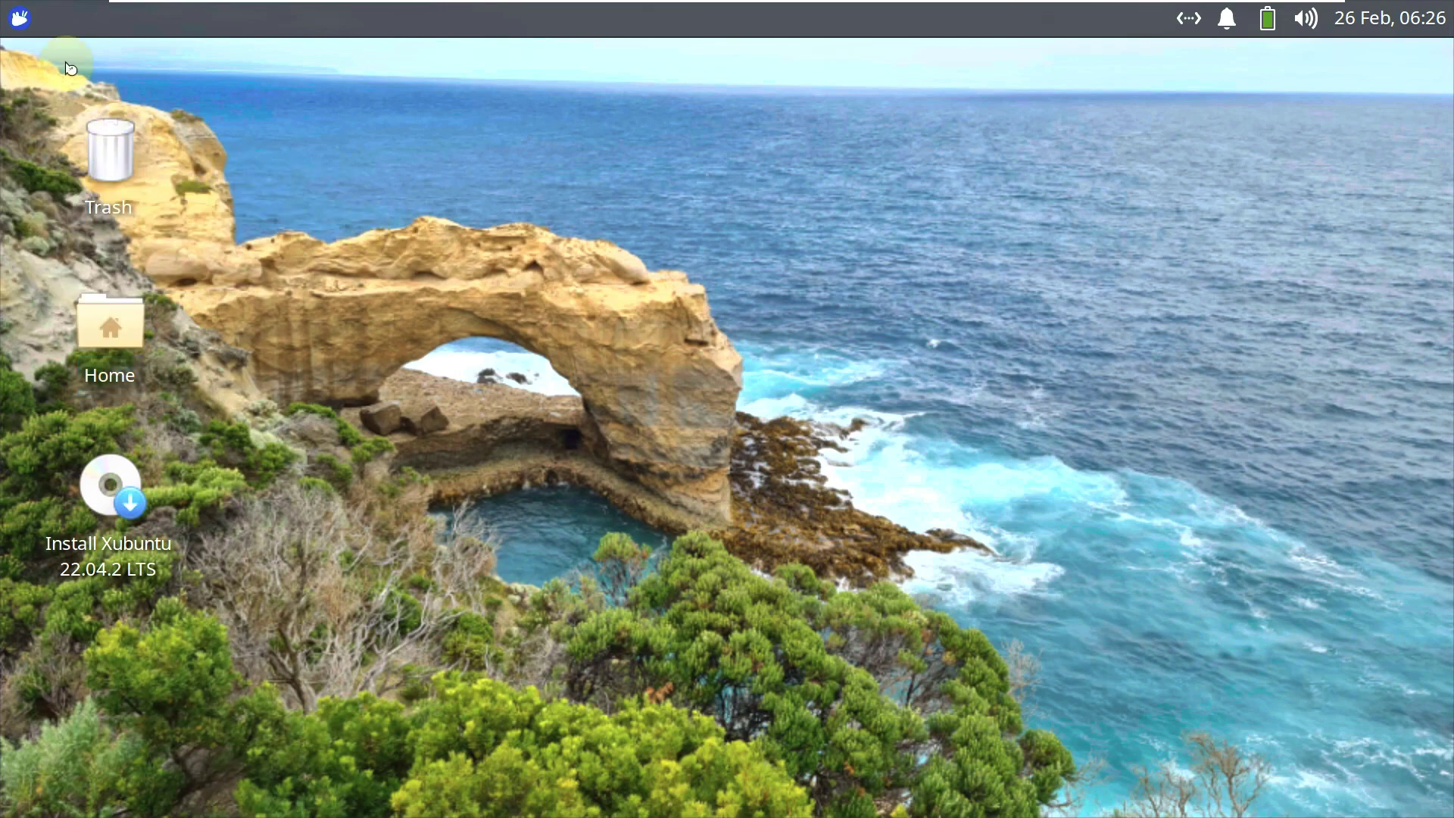
left_click(20, 18)
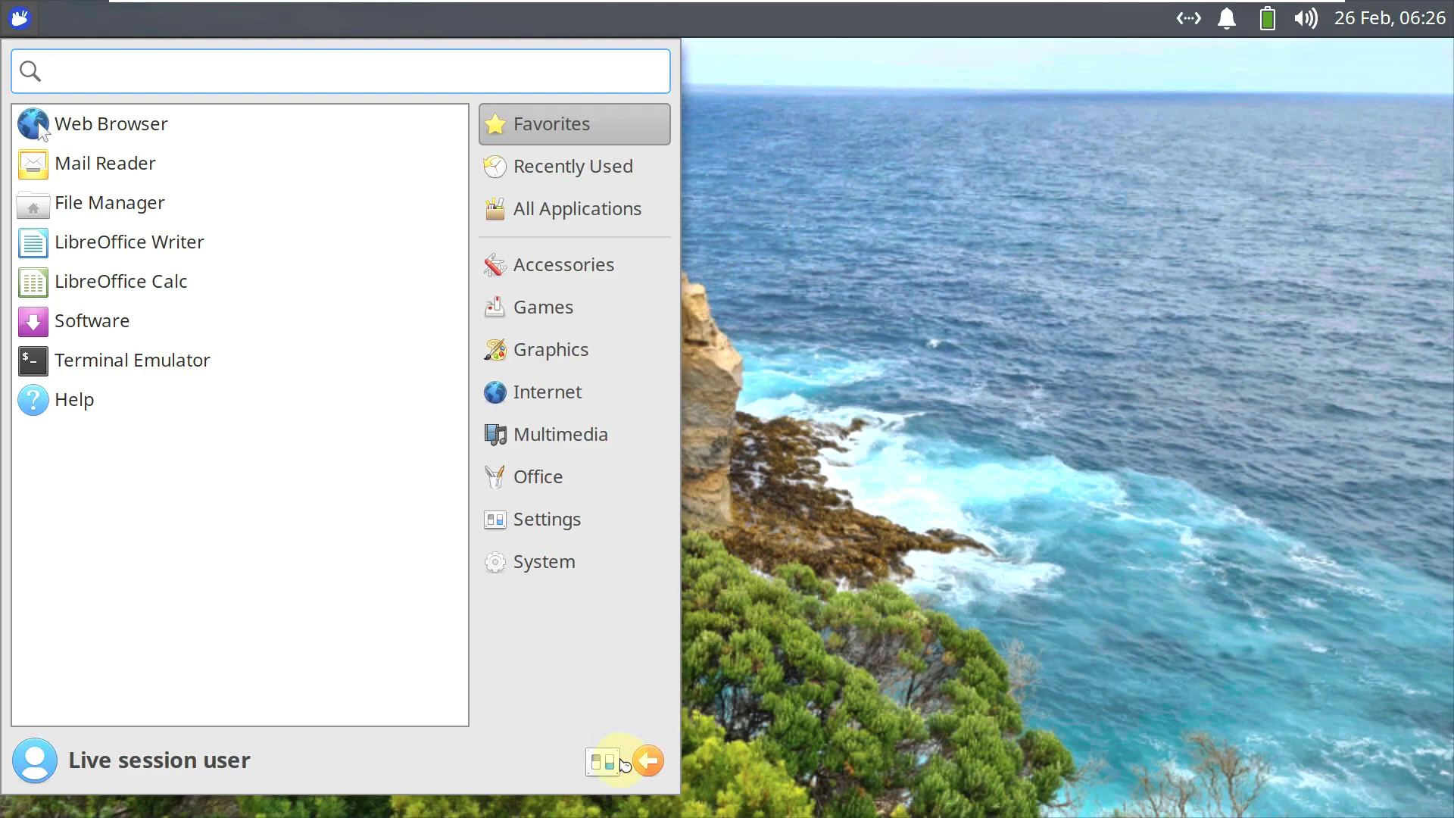
left_click(868, 466)
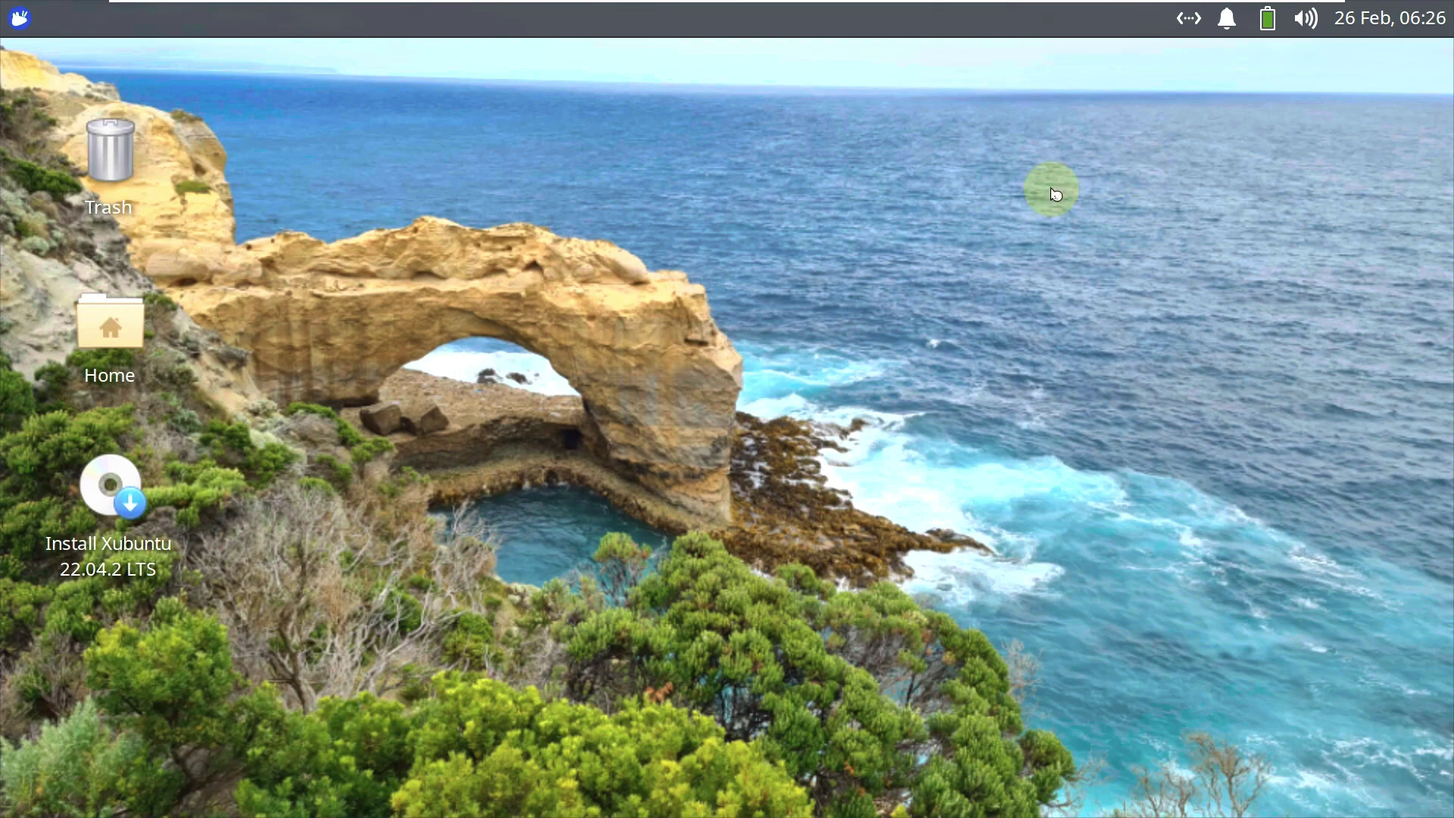
right_click(569, 248)
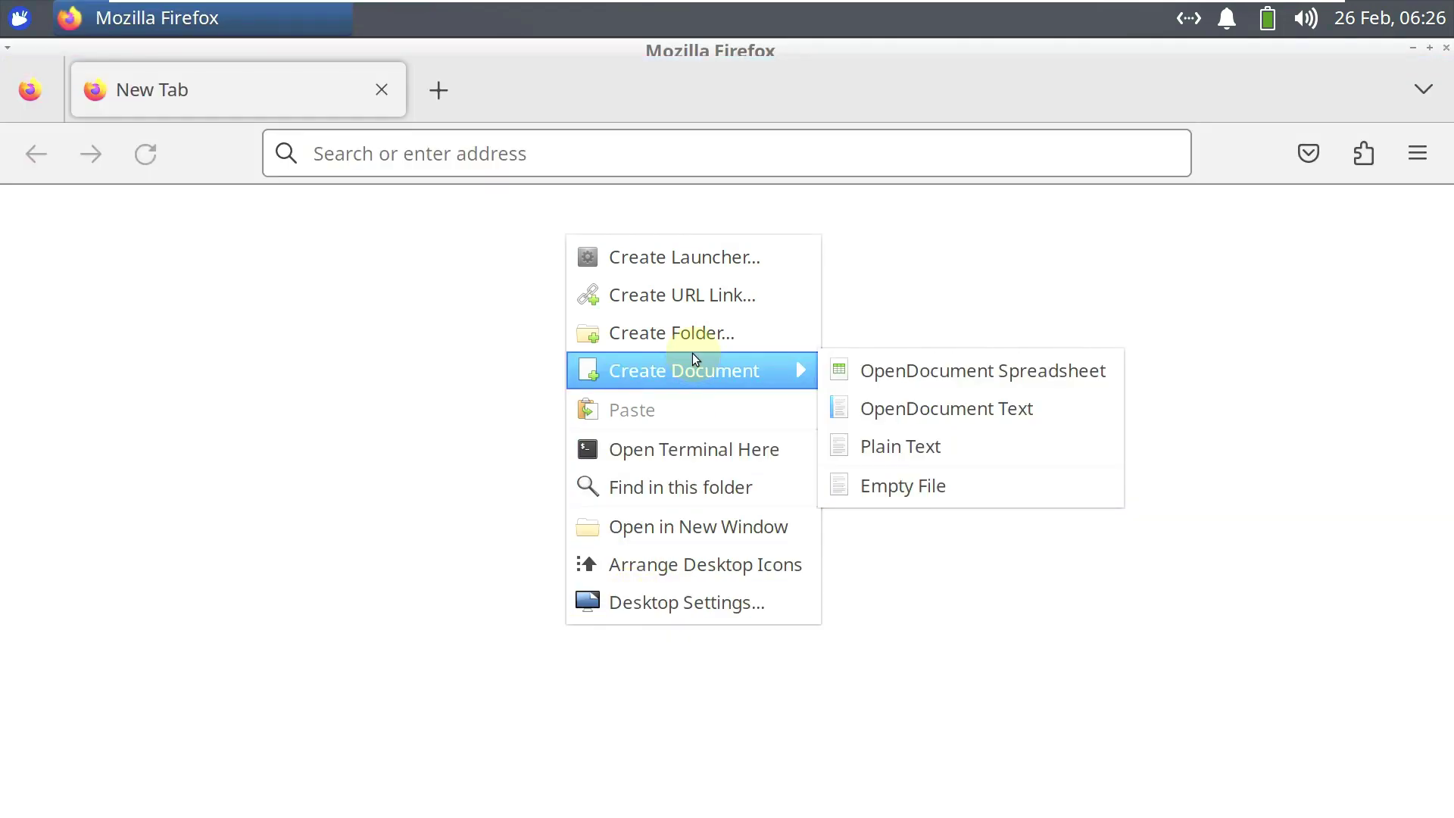
left_click(1139, 98)
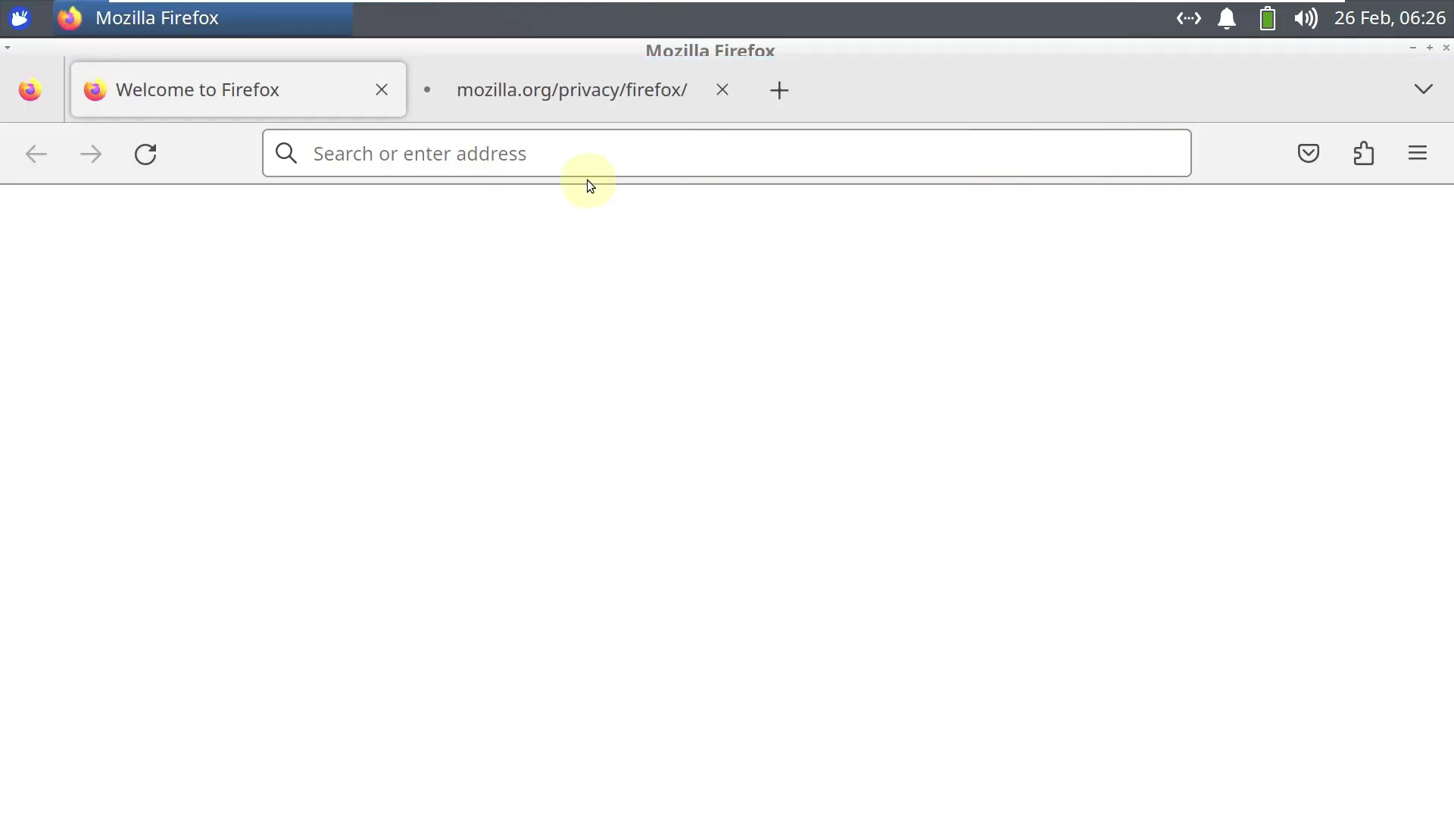
Step: Close the Firefox privacy notice page, keeping the Welcome to Firefox page open
left_click(720, 89)
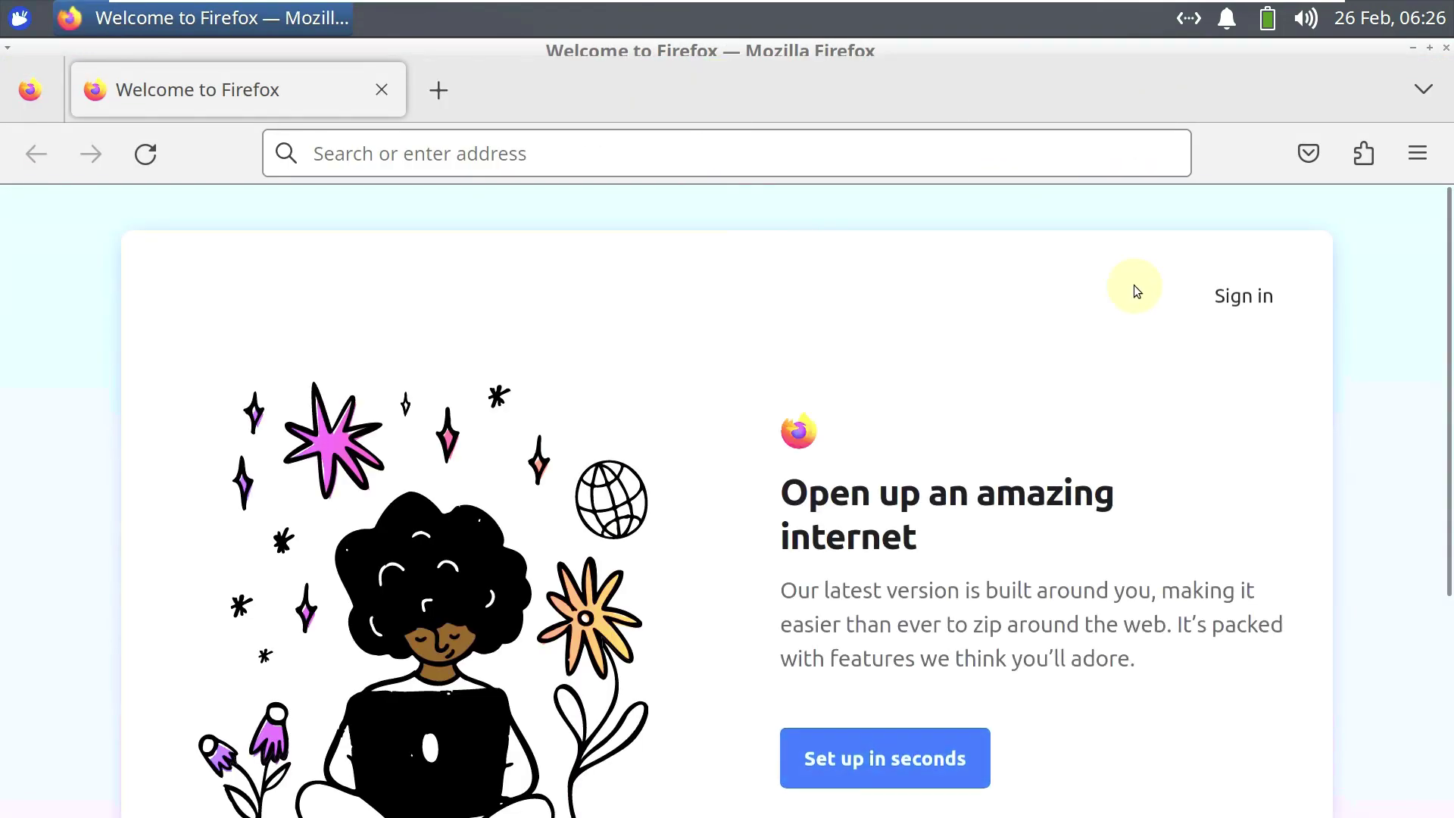
Step: View Firefox's version details in its About window, and close that window
left_click(1417, 153)
scroll(1328, 316, "down", 5)
left_click(1160, 696)
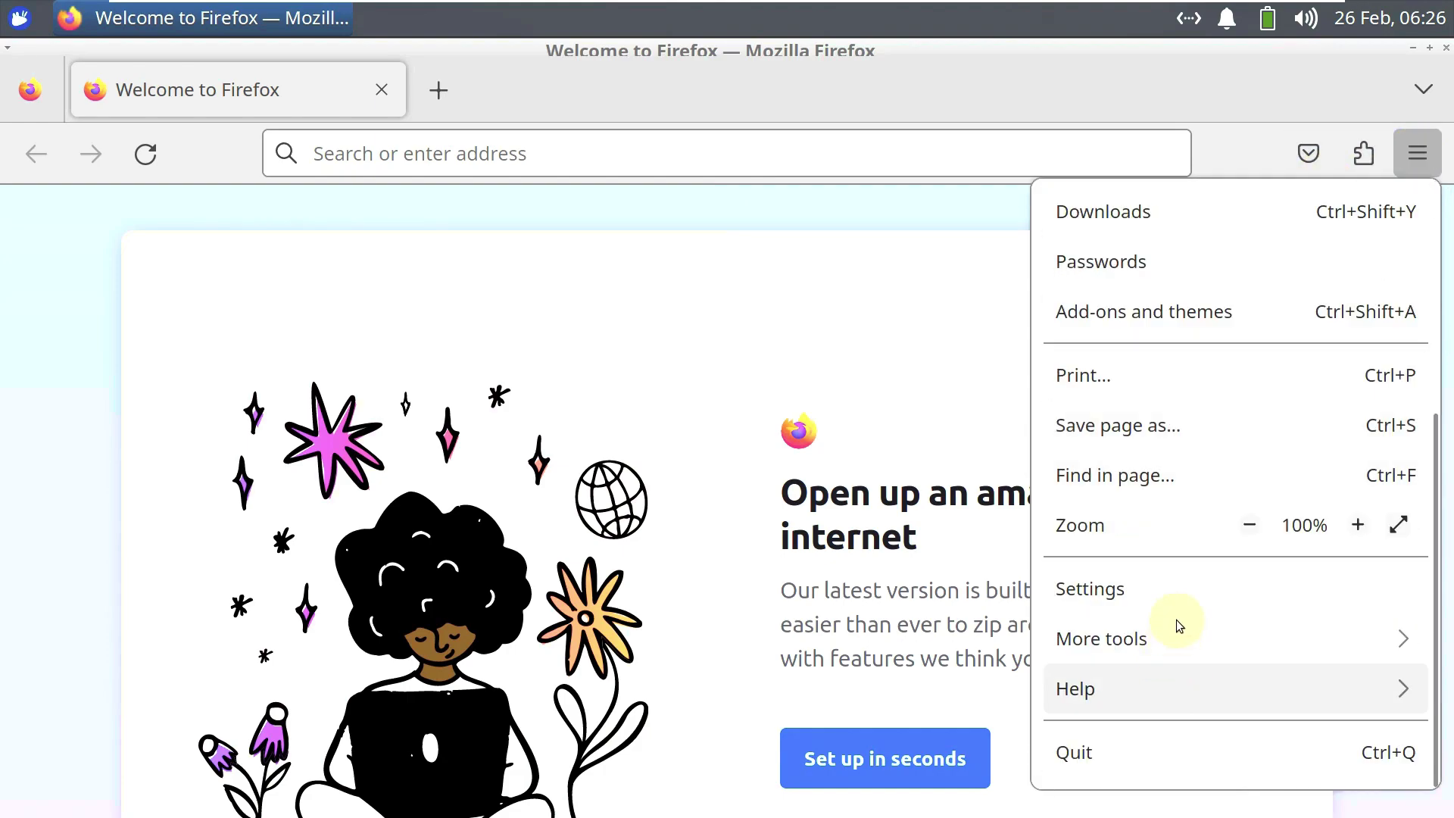
left_click(1184, 542)
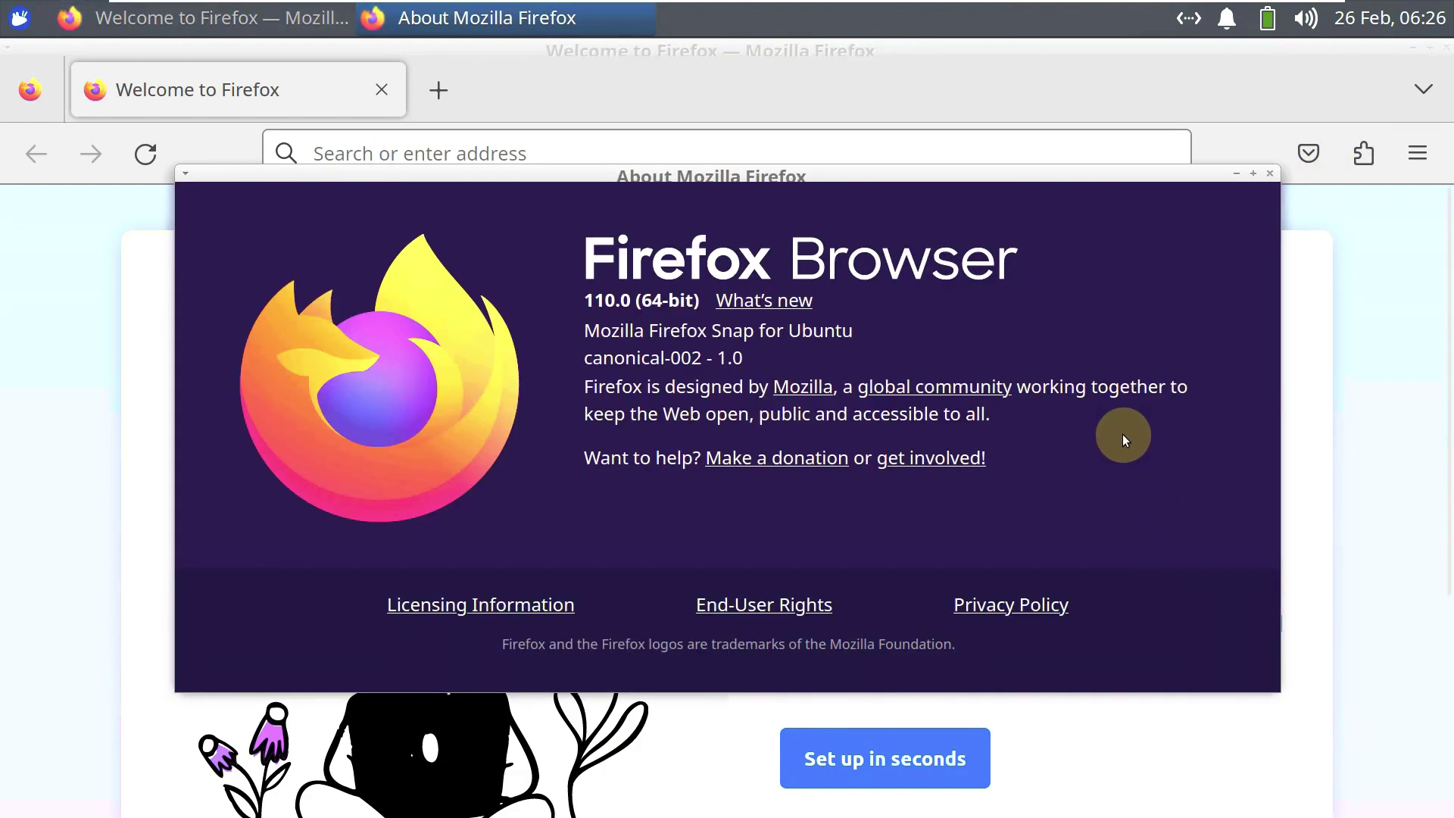
left_click(1271, 175)
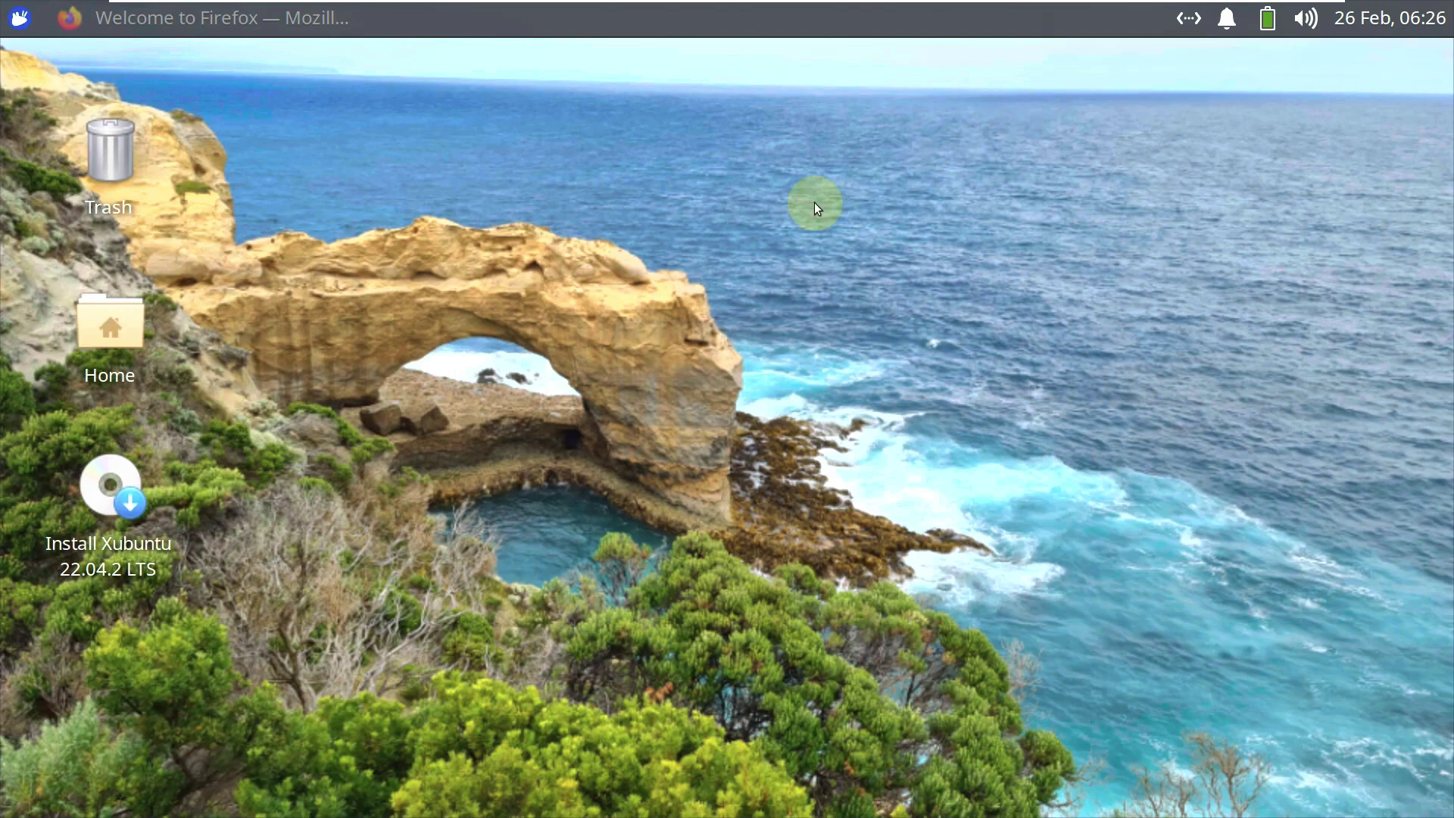
Step: Restore the Firefox window and search the web for "xubuntu 22.04.2"
left_click(193, 23)
left_click(463, 156)
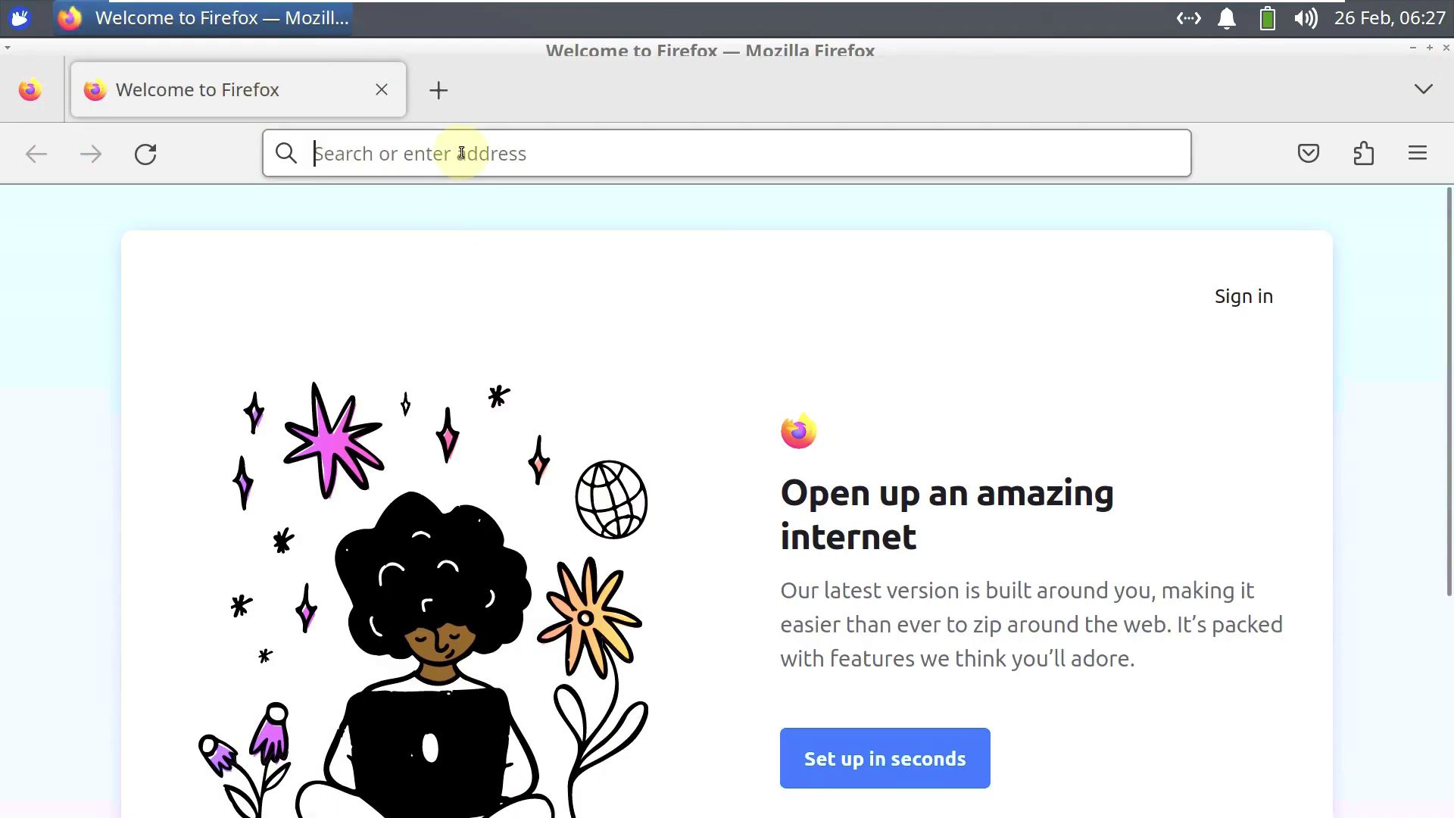
type("xubuntu")
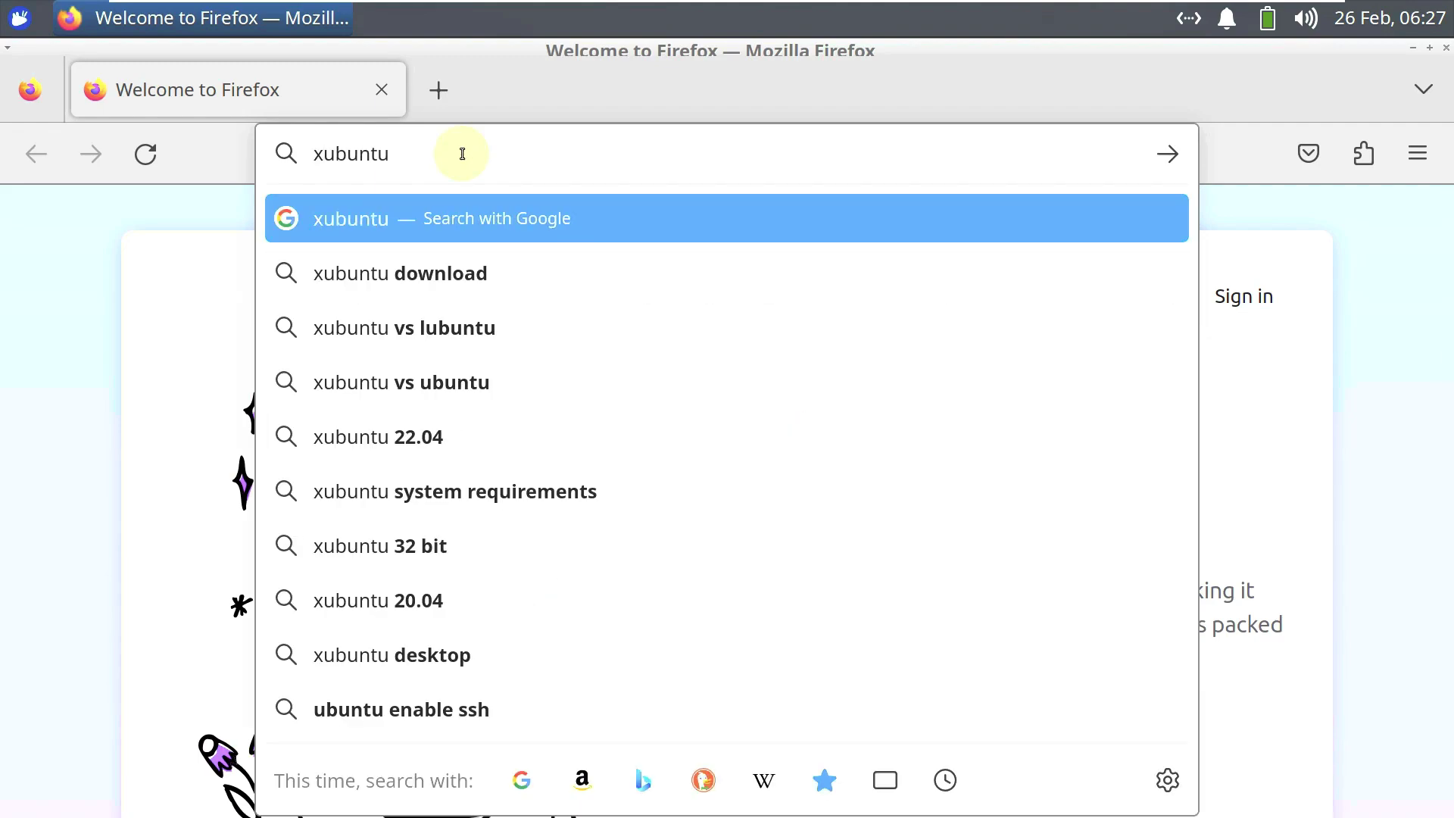
key("Down")
key("Down")
key("BackSpace")
key("BackSpace")
key("BackSpace")
key("BackSpace")
key("BackSpace")
key("BackSpace")
key("BackSpace")
key("BackSpace")
key("BackSpace")
key("BackSpace")
key("BackSpace")
type("22.04.2")
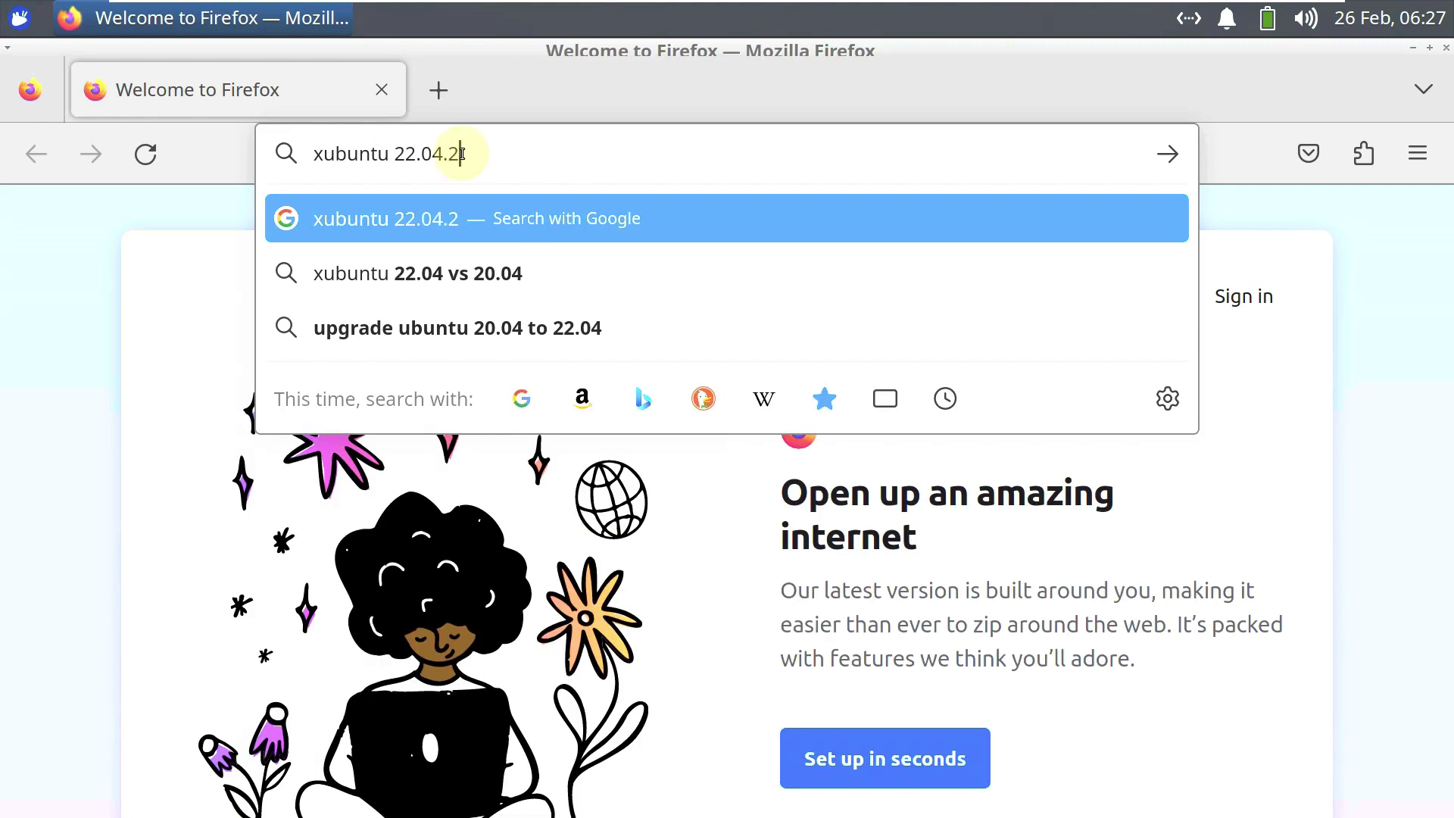
key("Return")
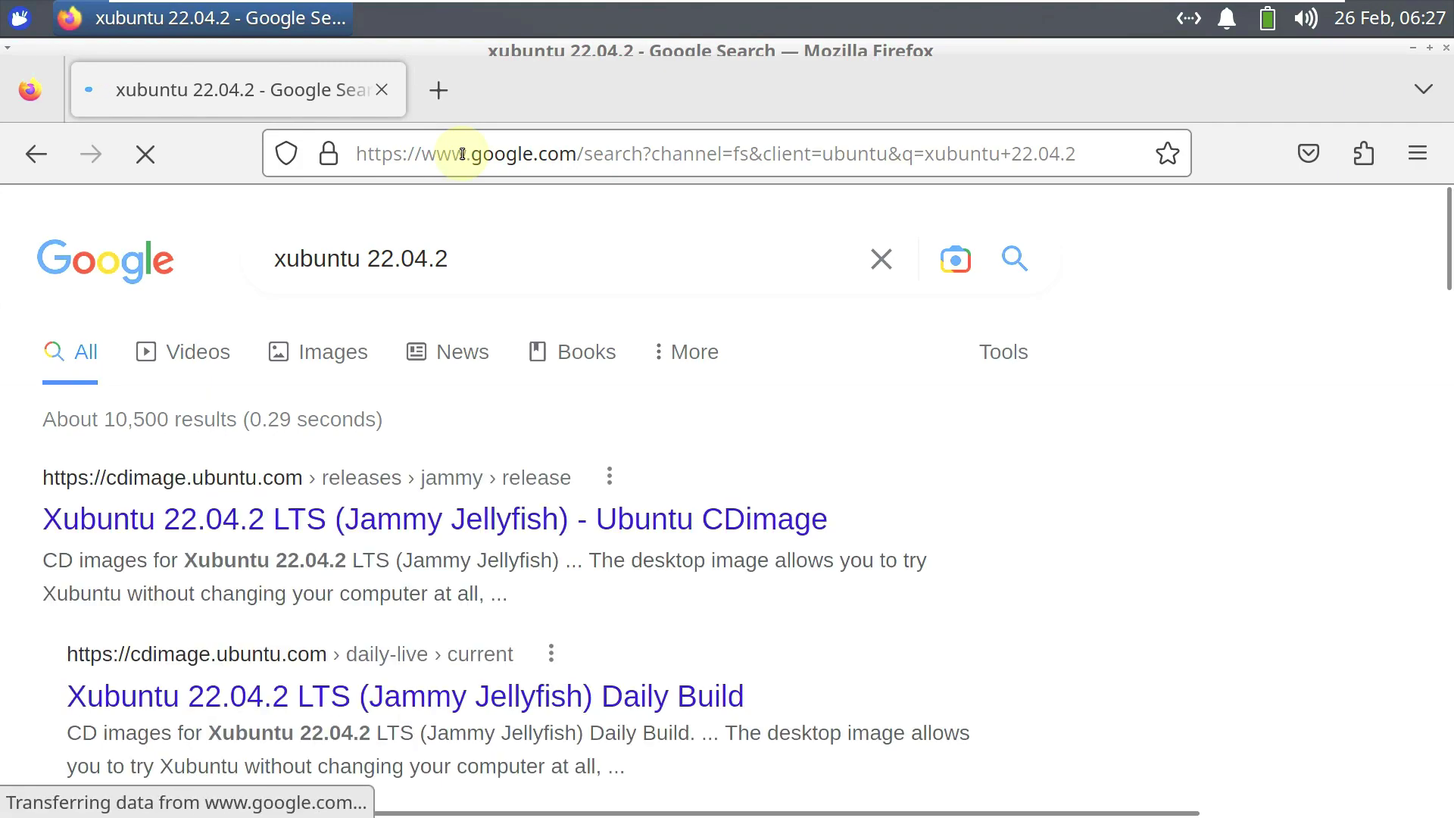
Step: Open the Xubuntu 22.04.2 LTS (Jammy Jellyfish) Ubuntu CDimage page from the search results, and highlight its title
scroll(503, 360, "down", 5)
scroll(500, 368, "up", 2)
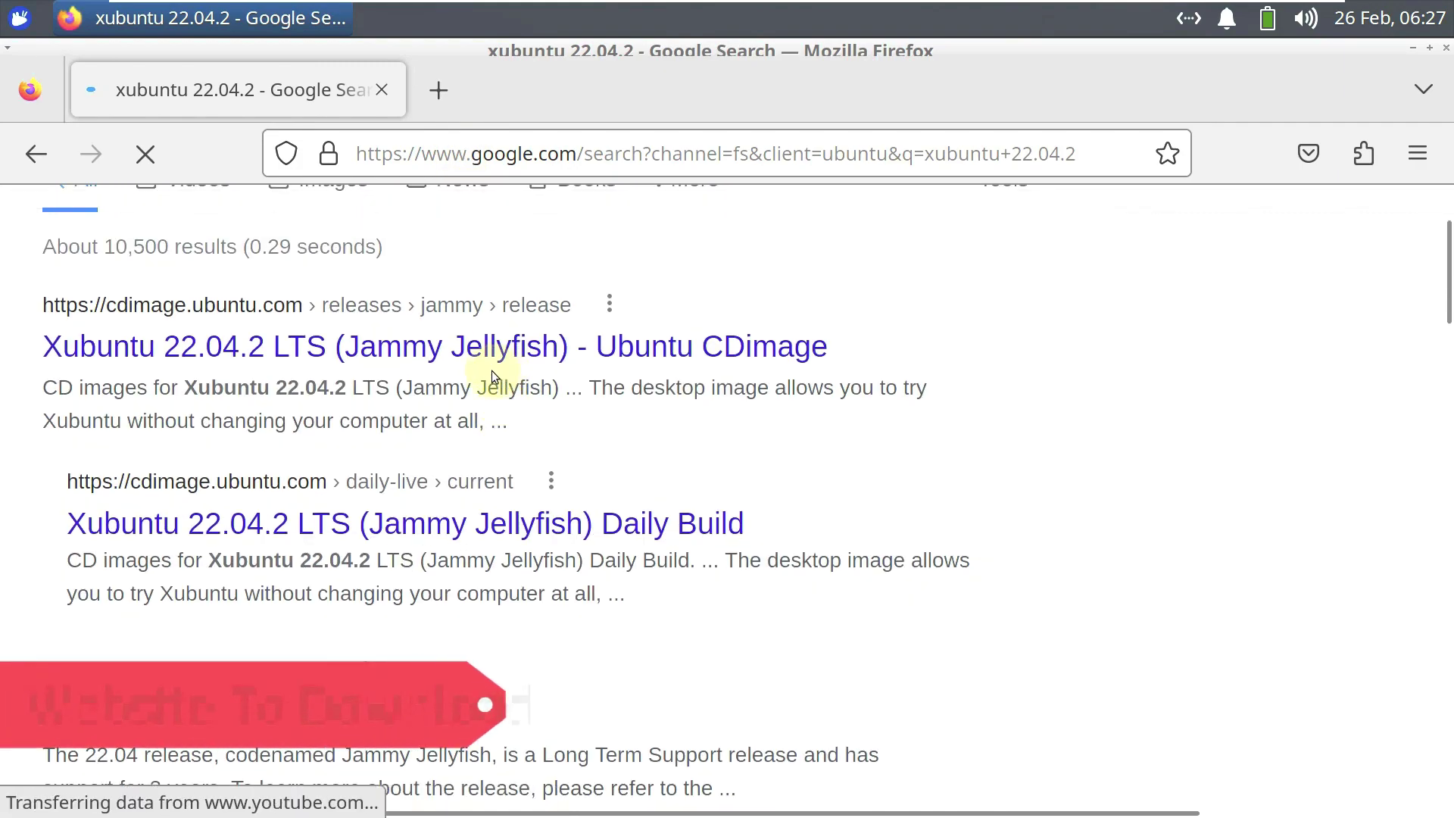
left_click(438, 357)
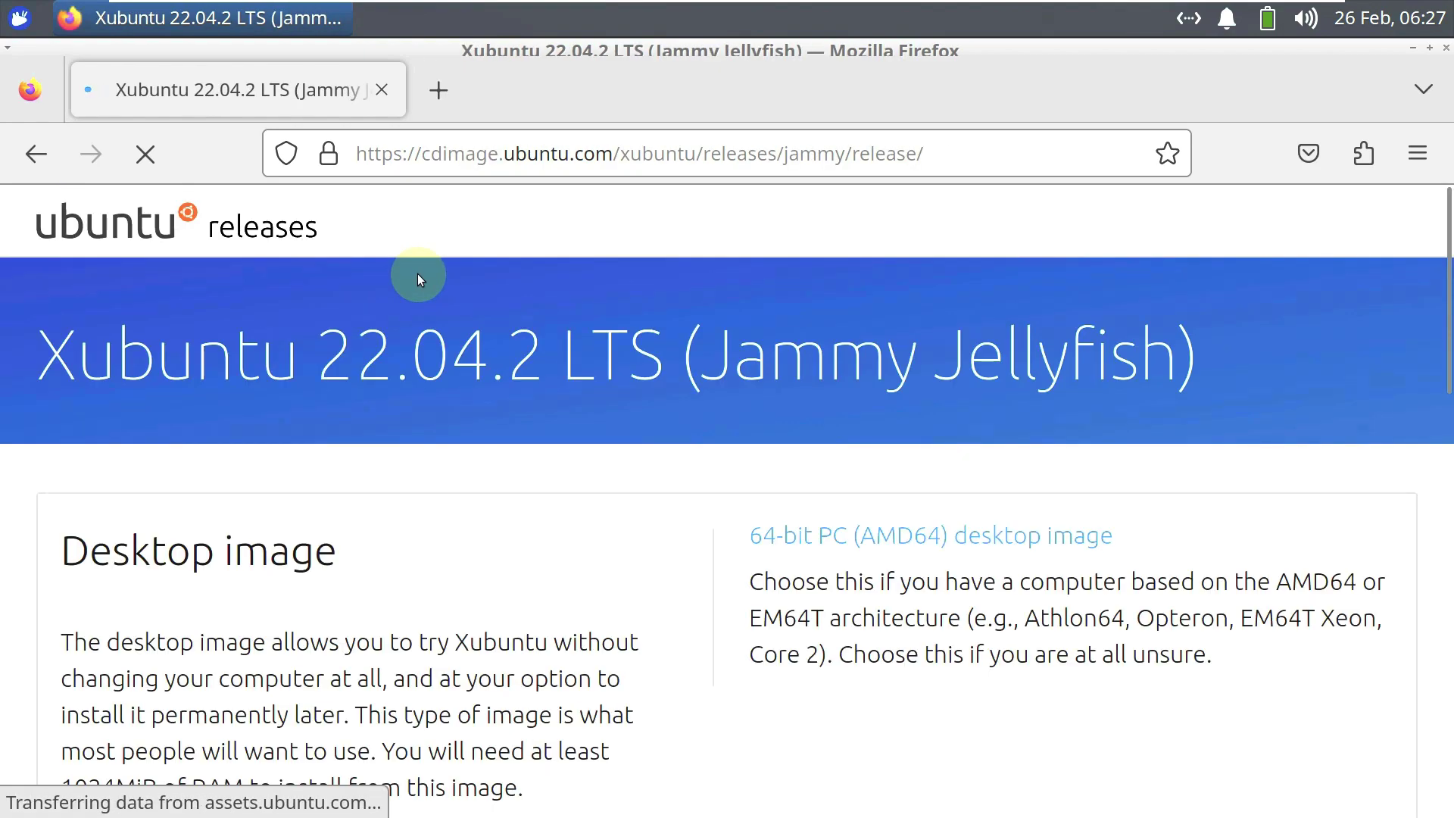
left_click_drag(1227, 349, 42, 353)
Step: Find the xubuntu-22.04.2-desktop-amd64.iso entry in the release page's file list, and highlight its row
scroll(185, 373, "down", 3)
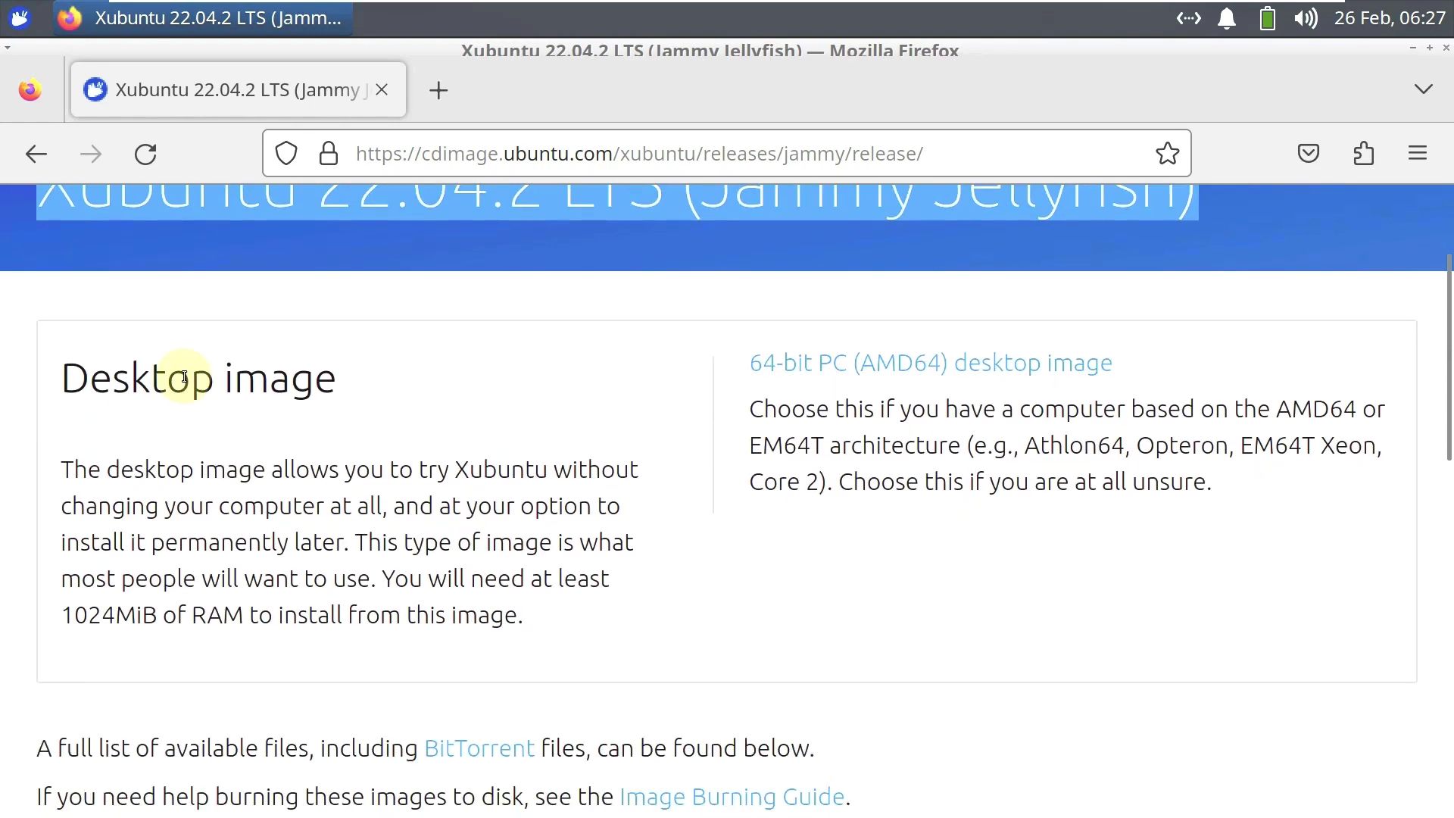
scroll(183, 375, "down", 12)
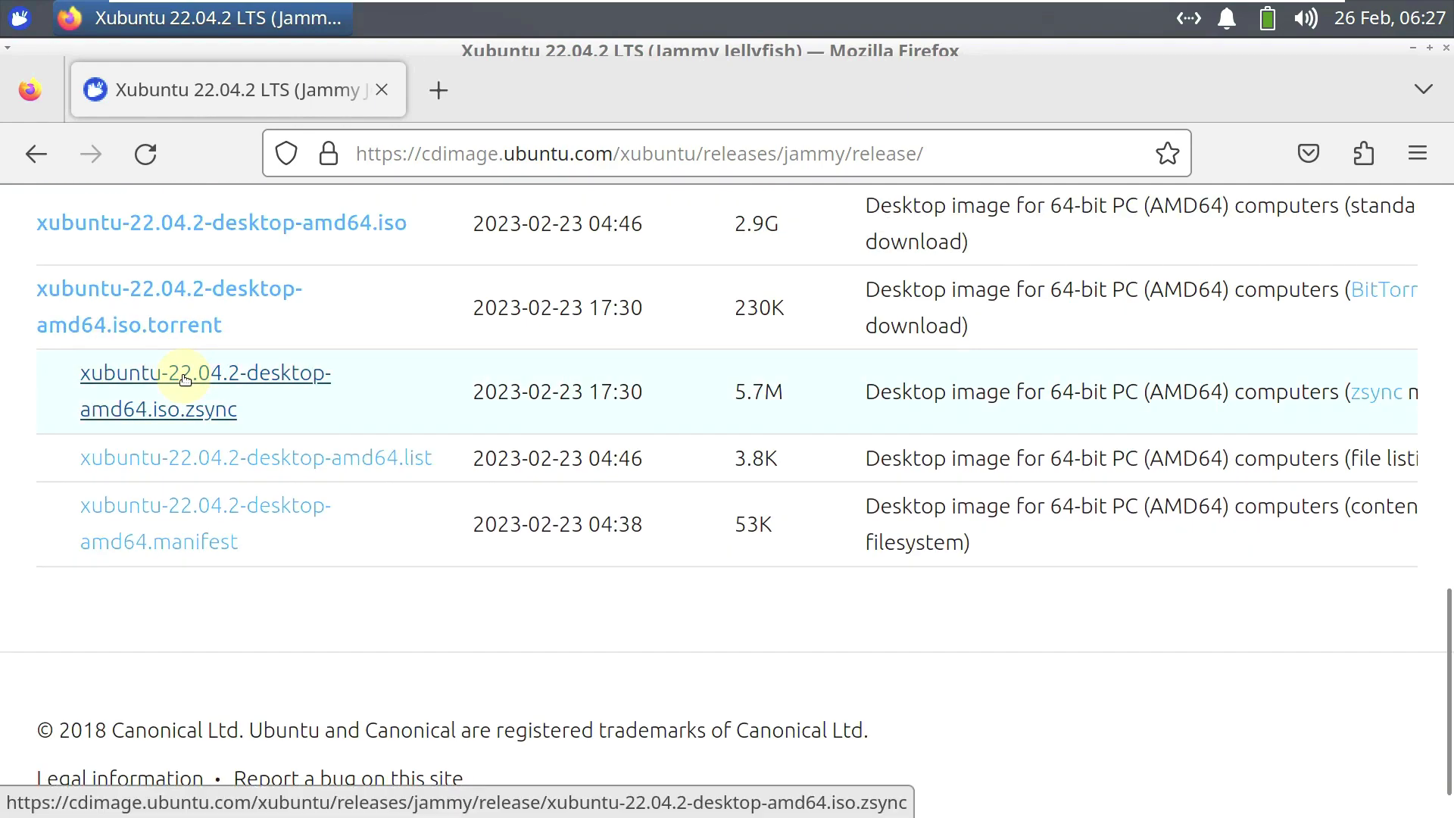
scroll(183, 375, "up", 3)
left_click_drag(812, 394, 42, 397)
Step: Start downloading xubuntu-22.04.2-desktop-amd64.iso, cancel the download, and close Firefox
left_click(117, 397)
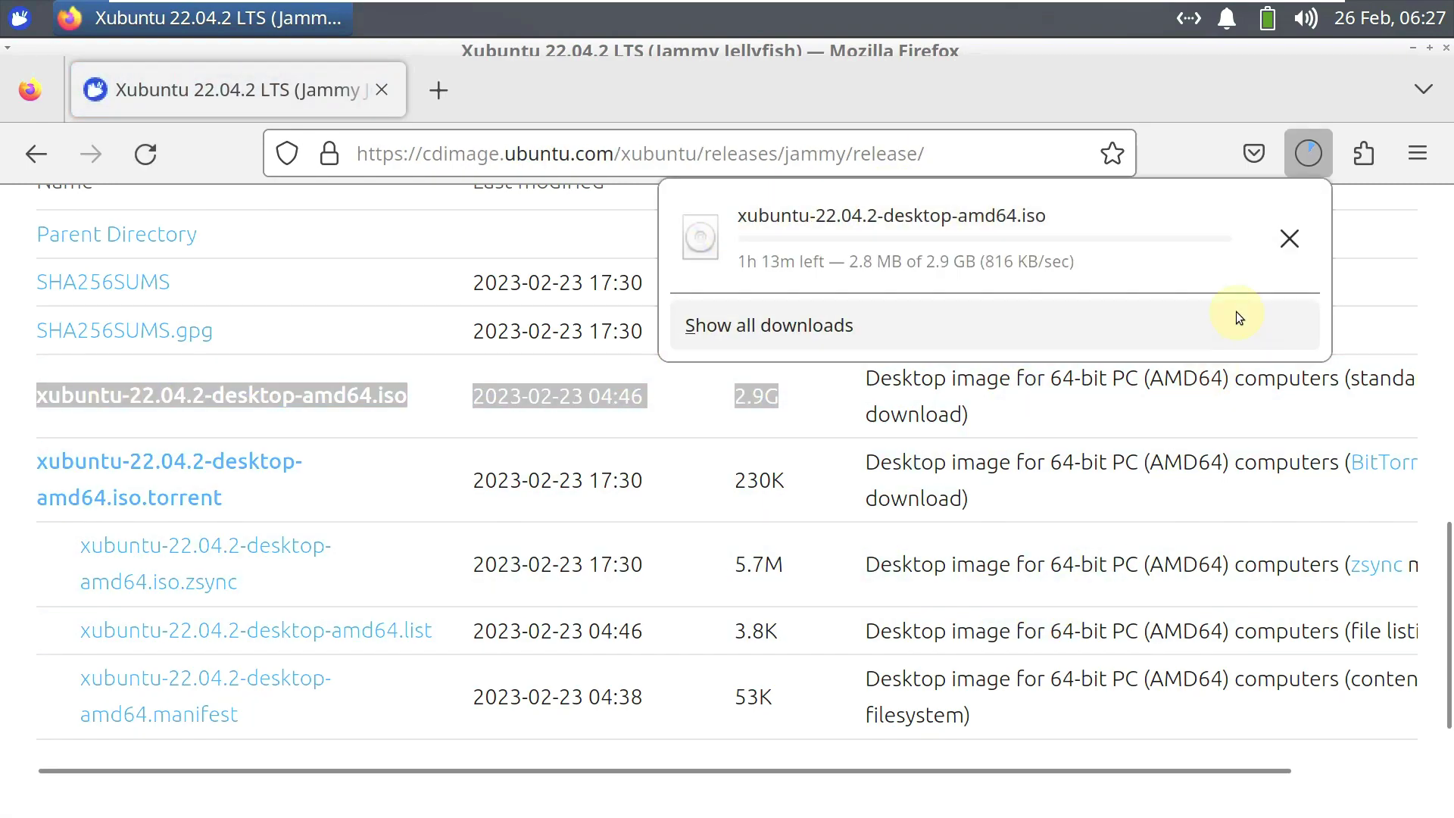
left_click(1288, 239)
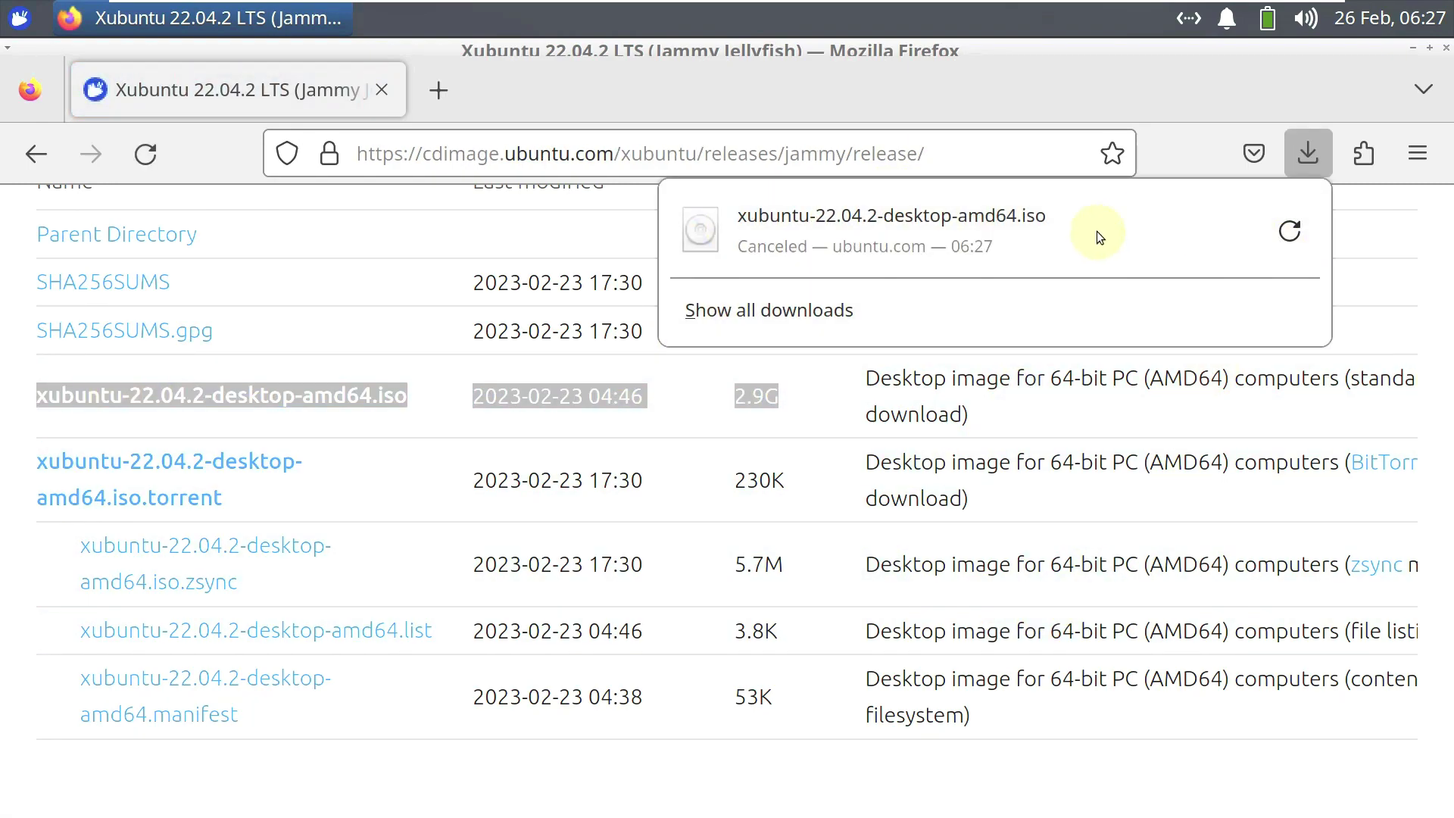
left_click(1446, 48)
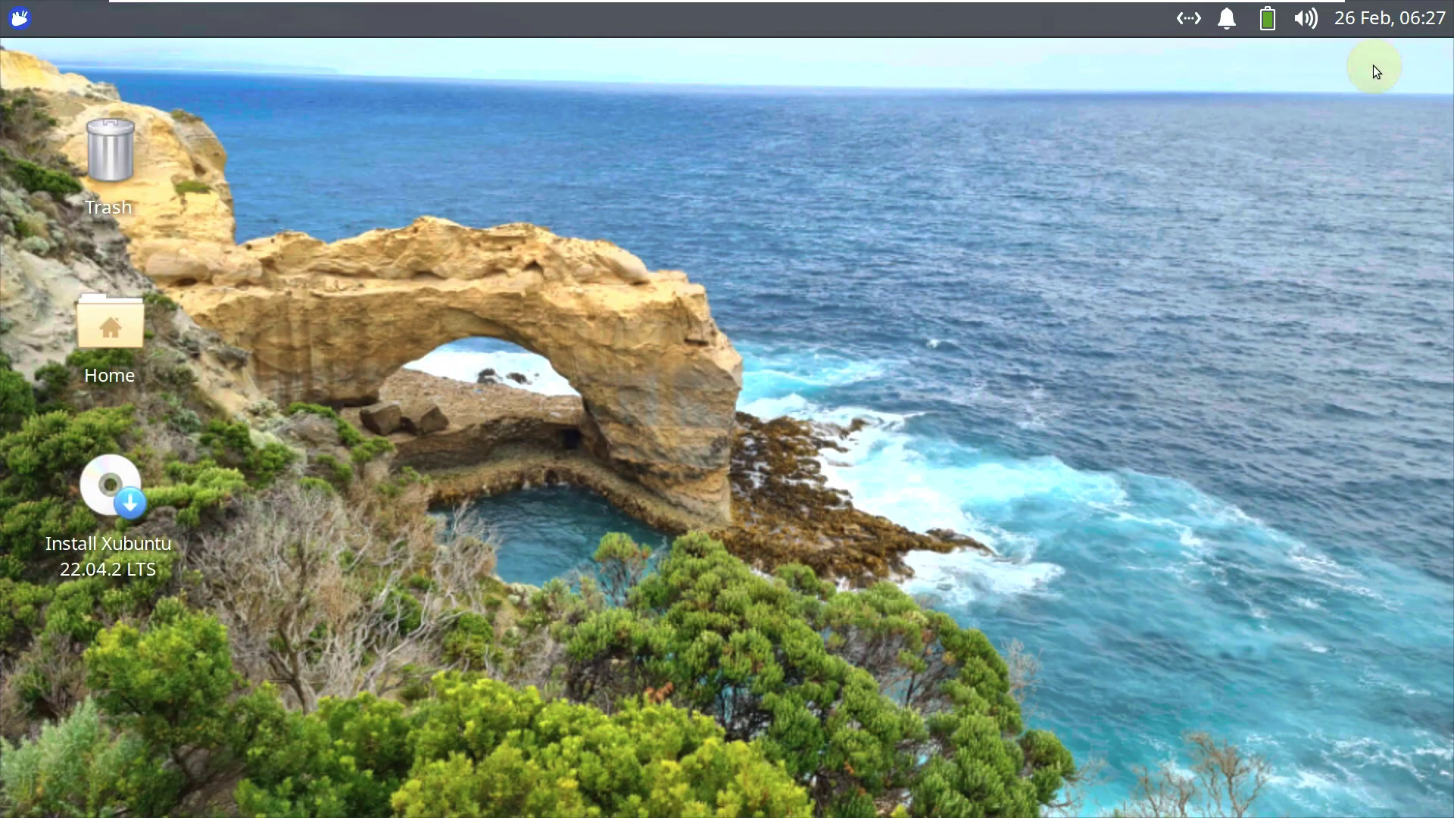
Step: Launch the Xubuntu 22.04.2 LTS installer from the desktop, and look through its language list with English selected
right_click(93, 474)
left_click(344, 310)
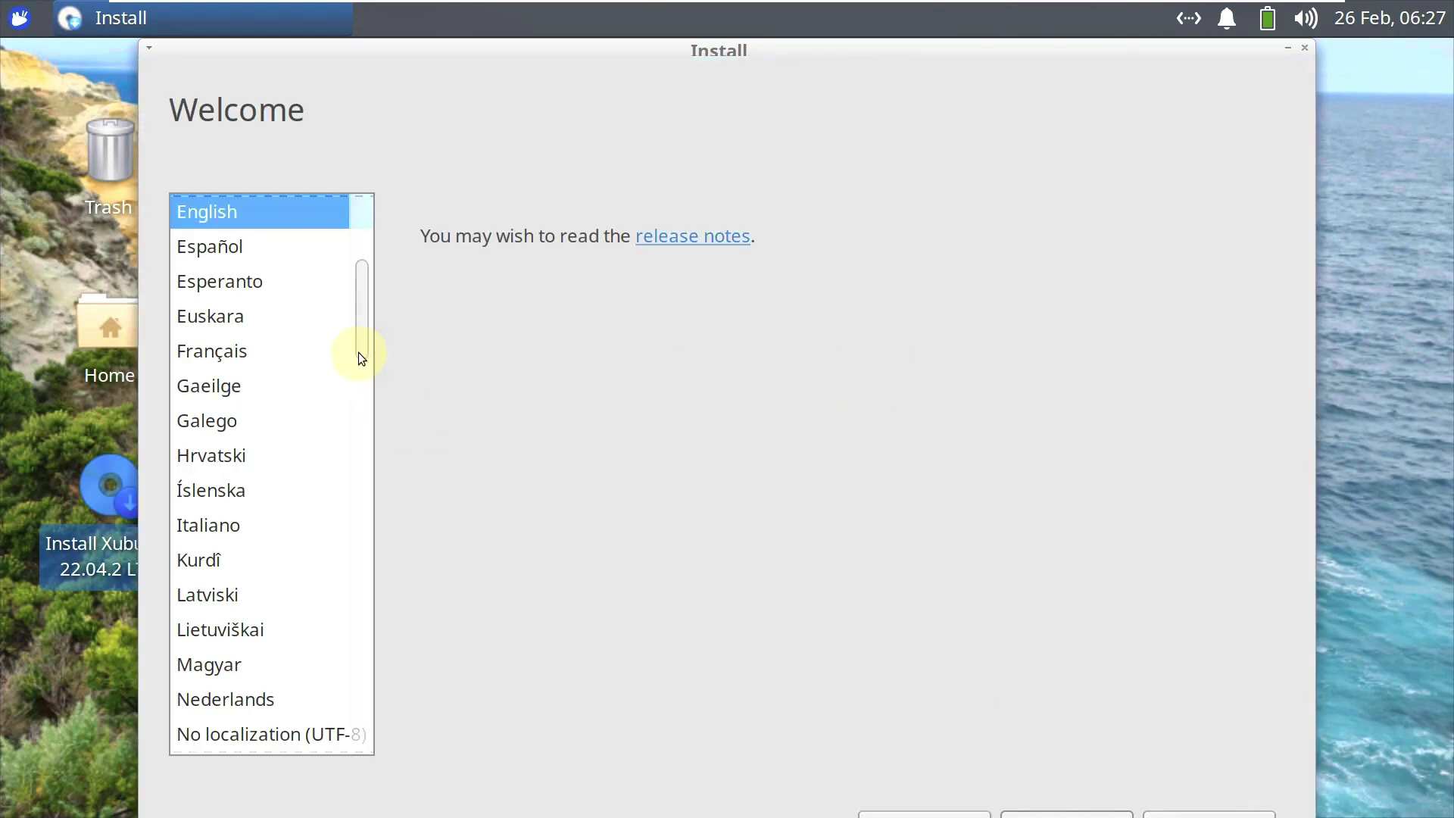
left_click_drag(358, 352, 358, 270)
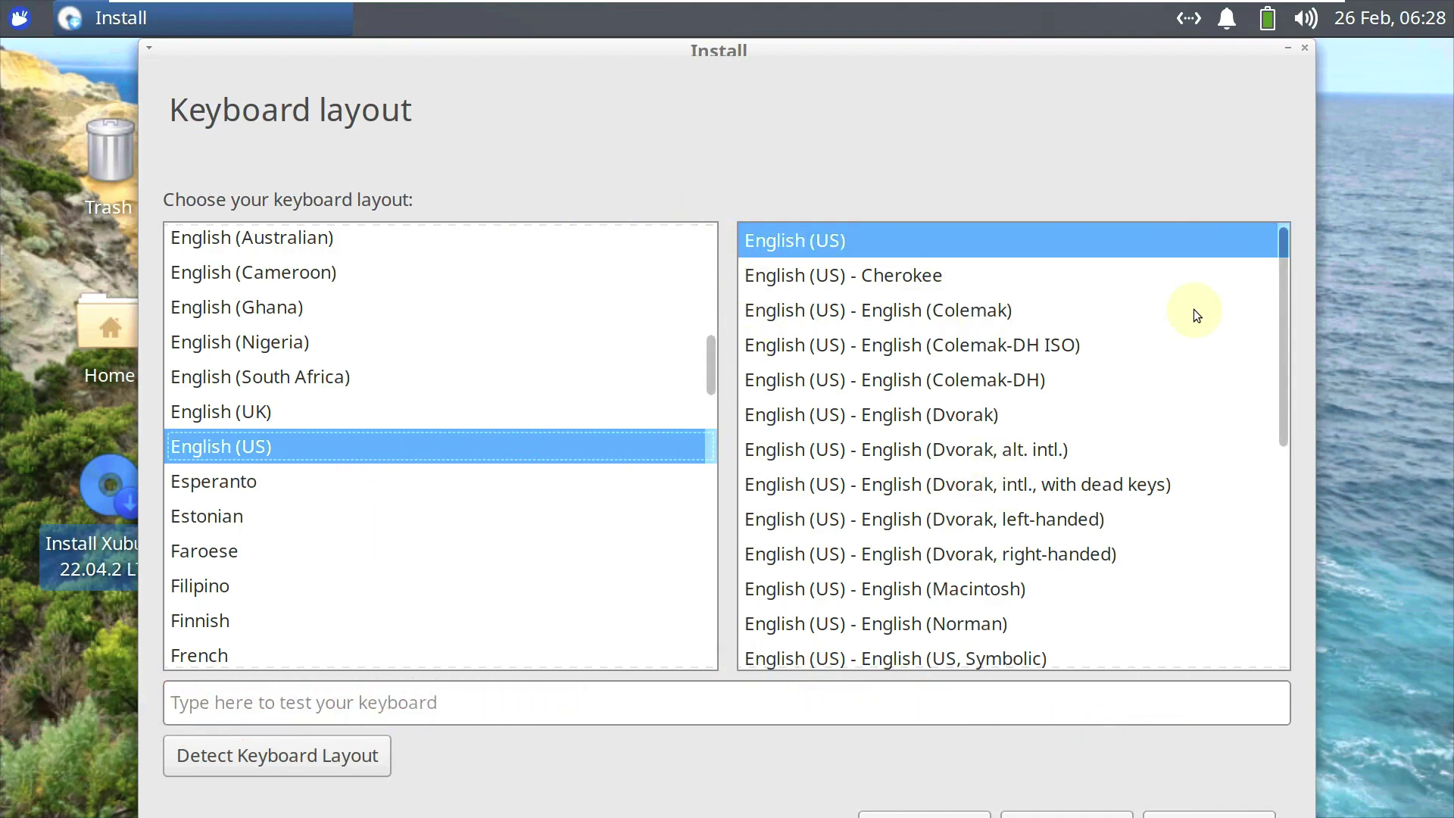
Step: Accept the English (US) keyboard layout, and continue with a normal installation including updates and third-party software
key("Return")
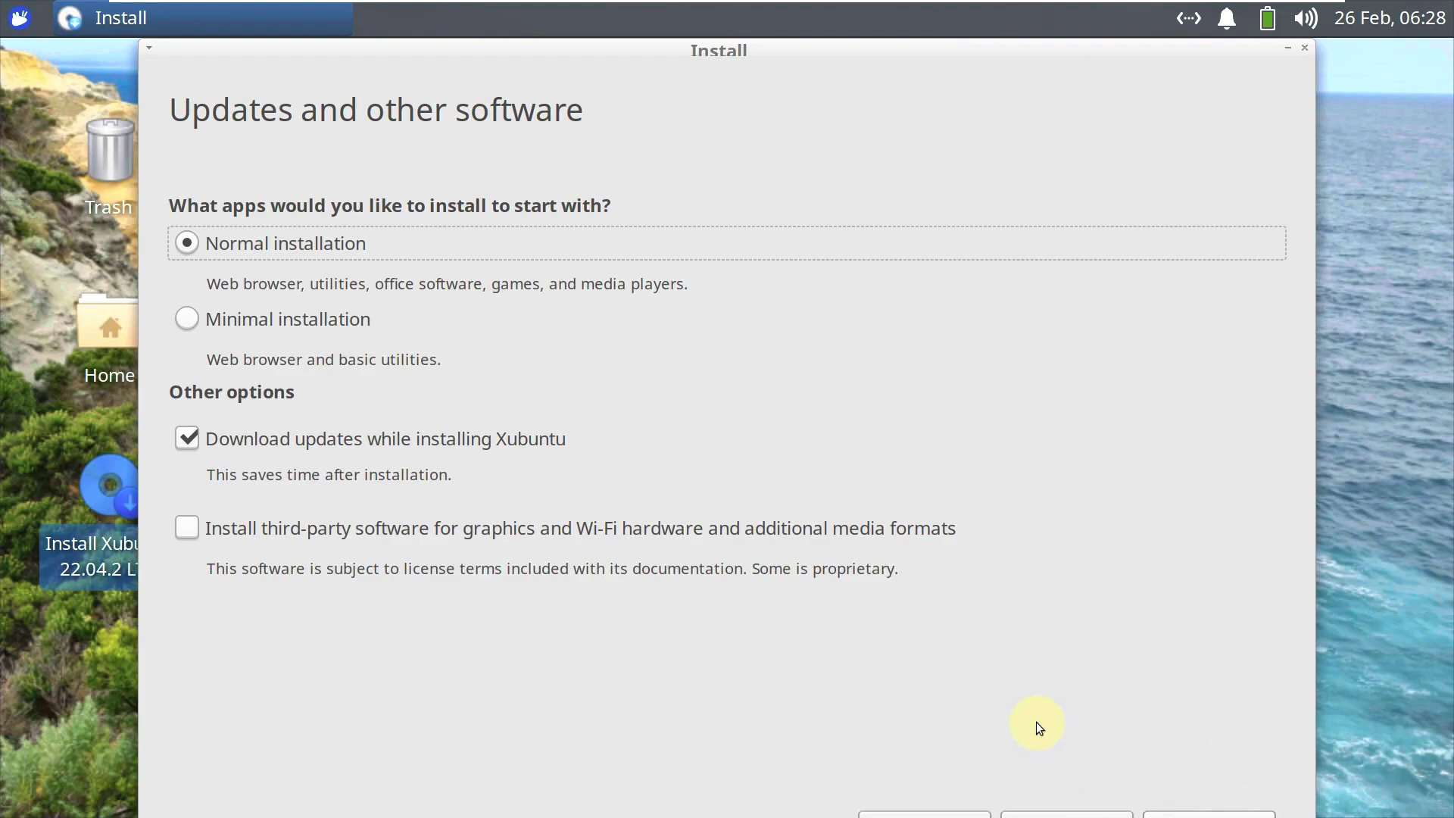
left_click(817, 539)
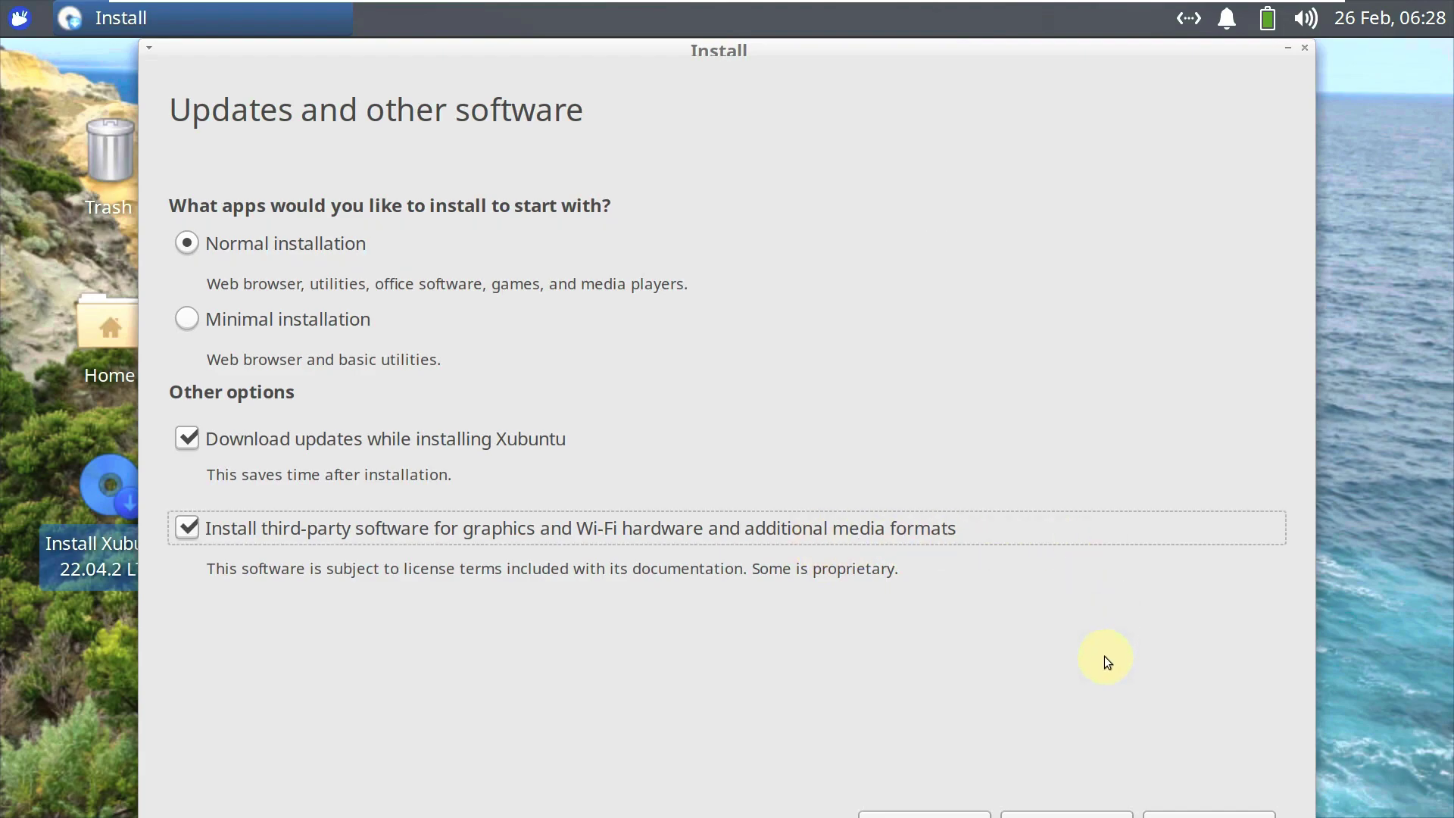
key("Return")
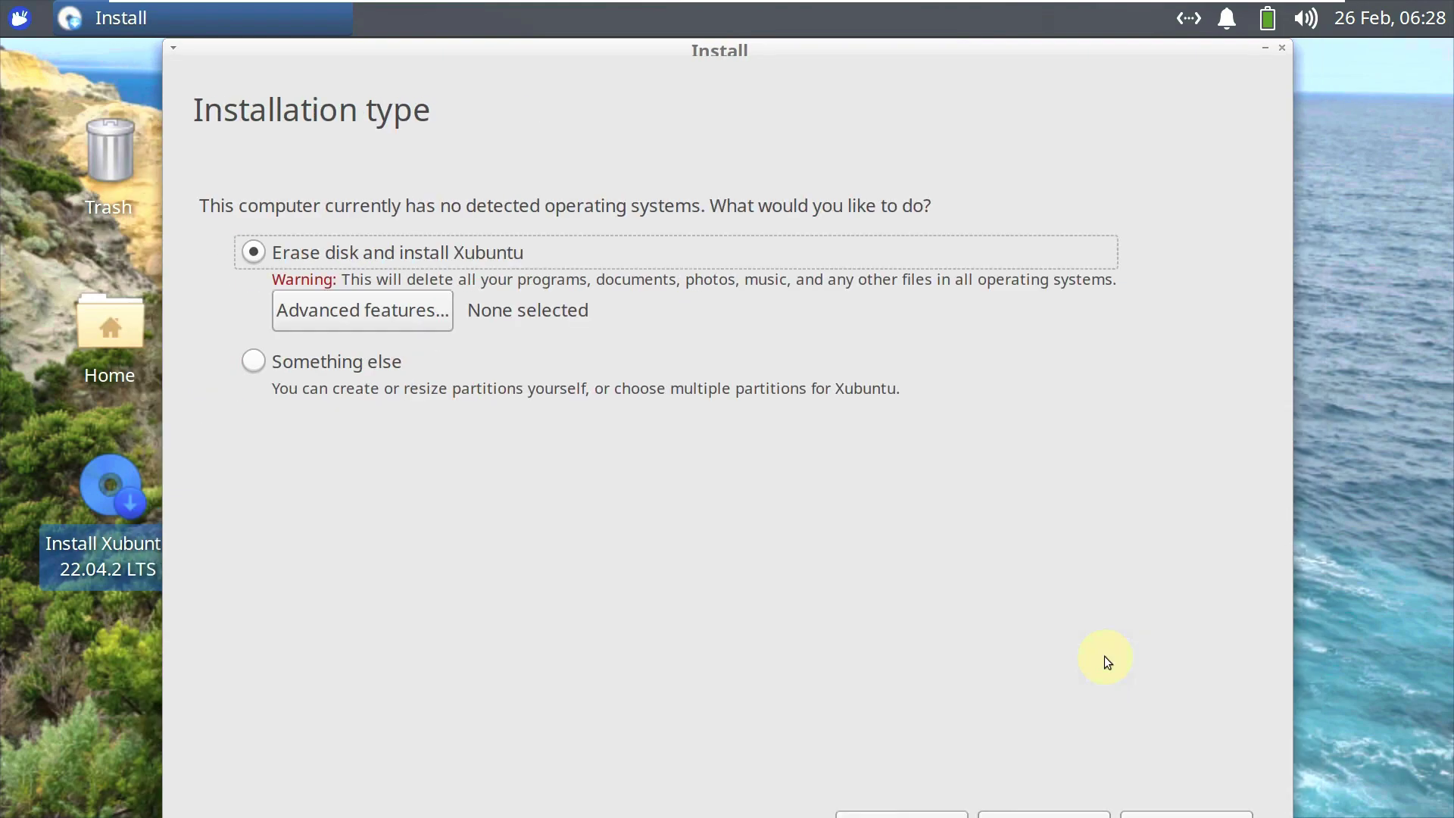
Step: Review the installation type choices and the advanced features for erasing the disk, and quit the installation
left_click(329, 298)
left_click(854, 528)
left_click(289, 375)
left_click(293, 252)
left_click(1283, 51)
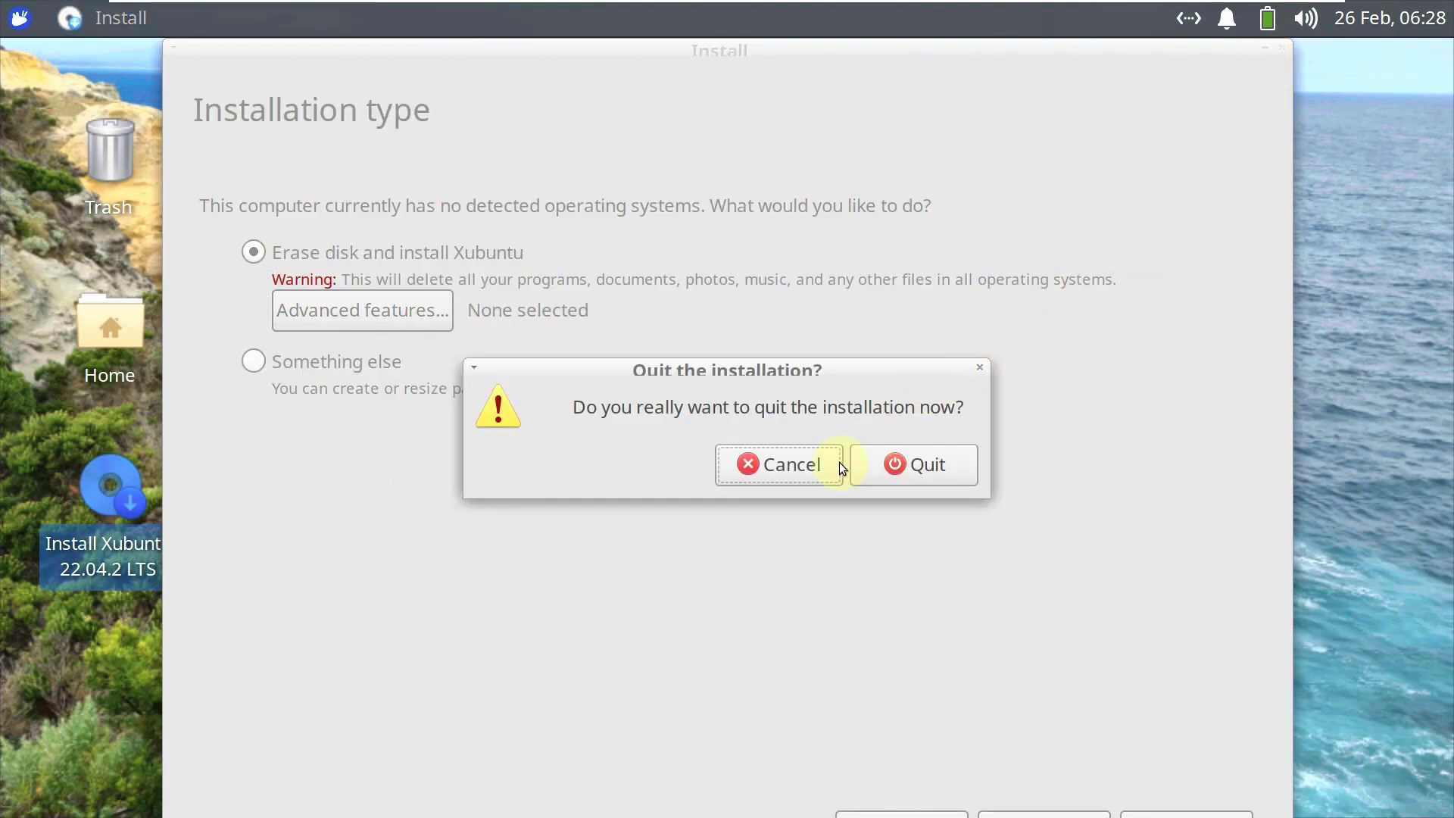
left_click(901, 463)
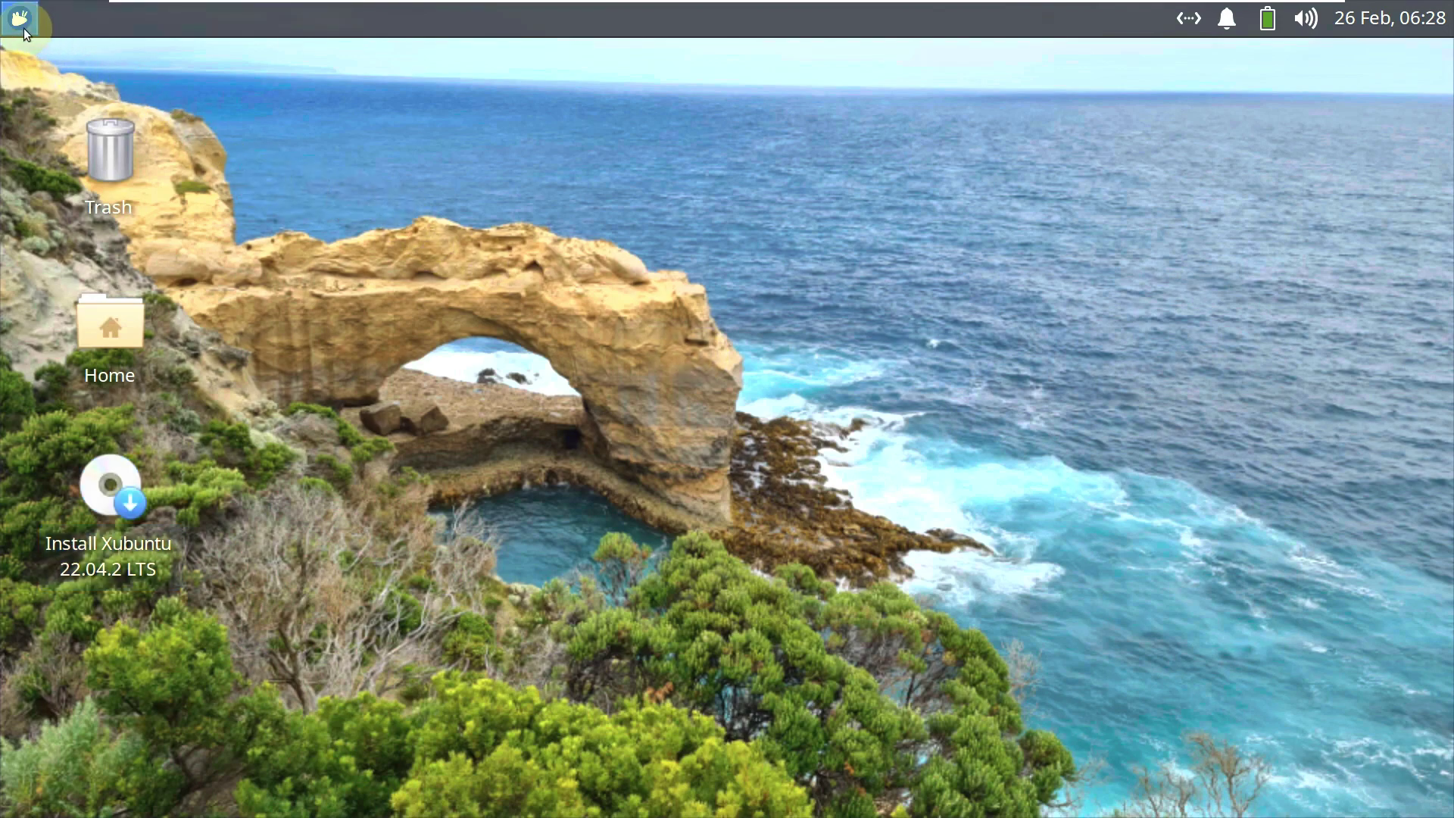
Step: Open About Xfce from the full application list, view the system details, and close the window
left_click(24, 29)
left_click(583, 213)
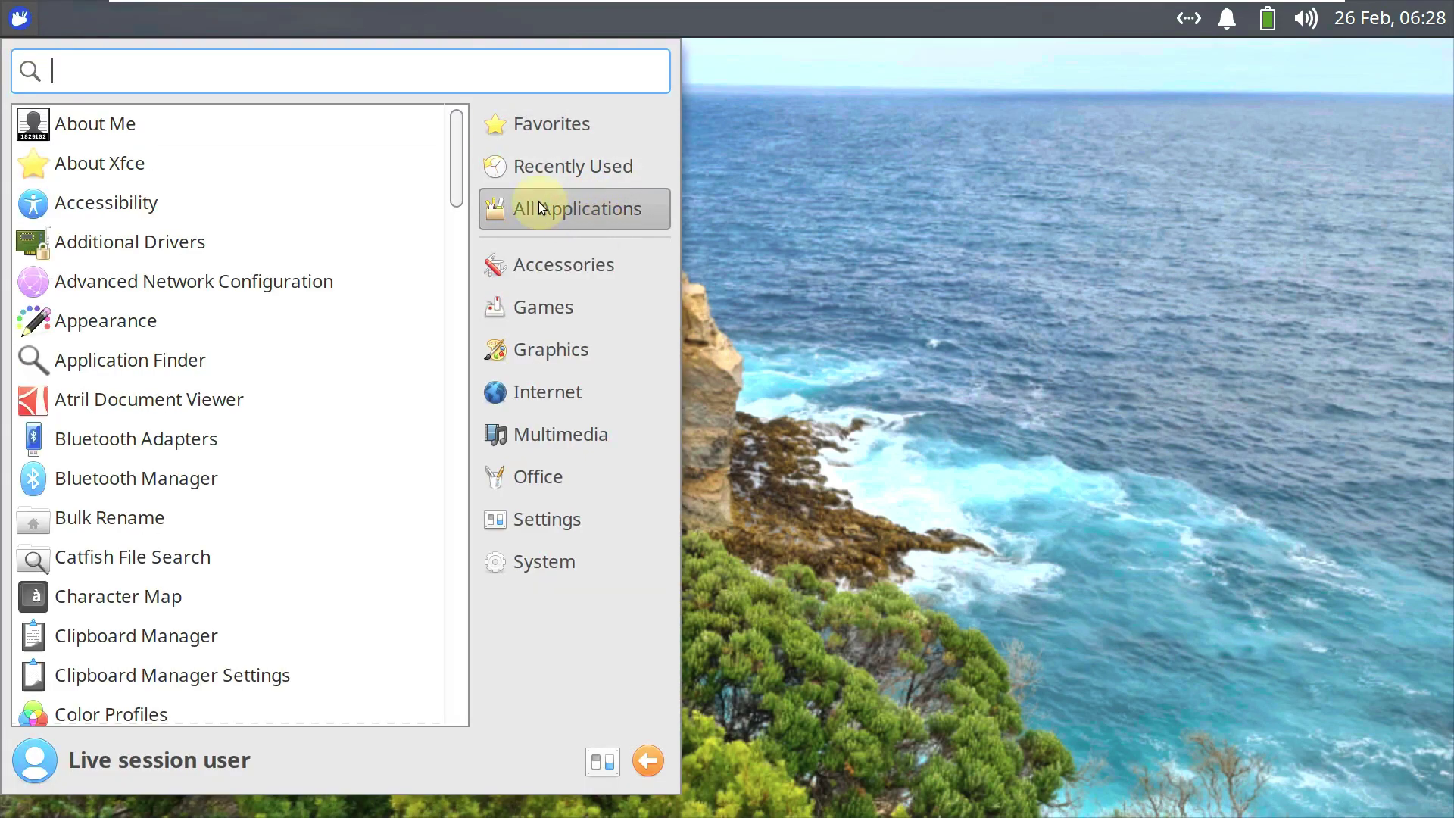
left_click(226, 155)
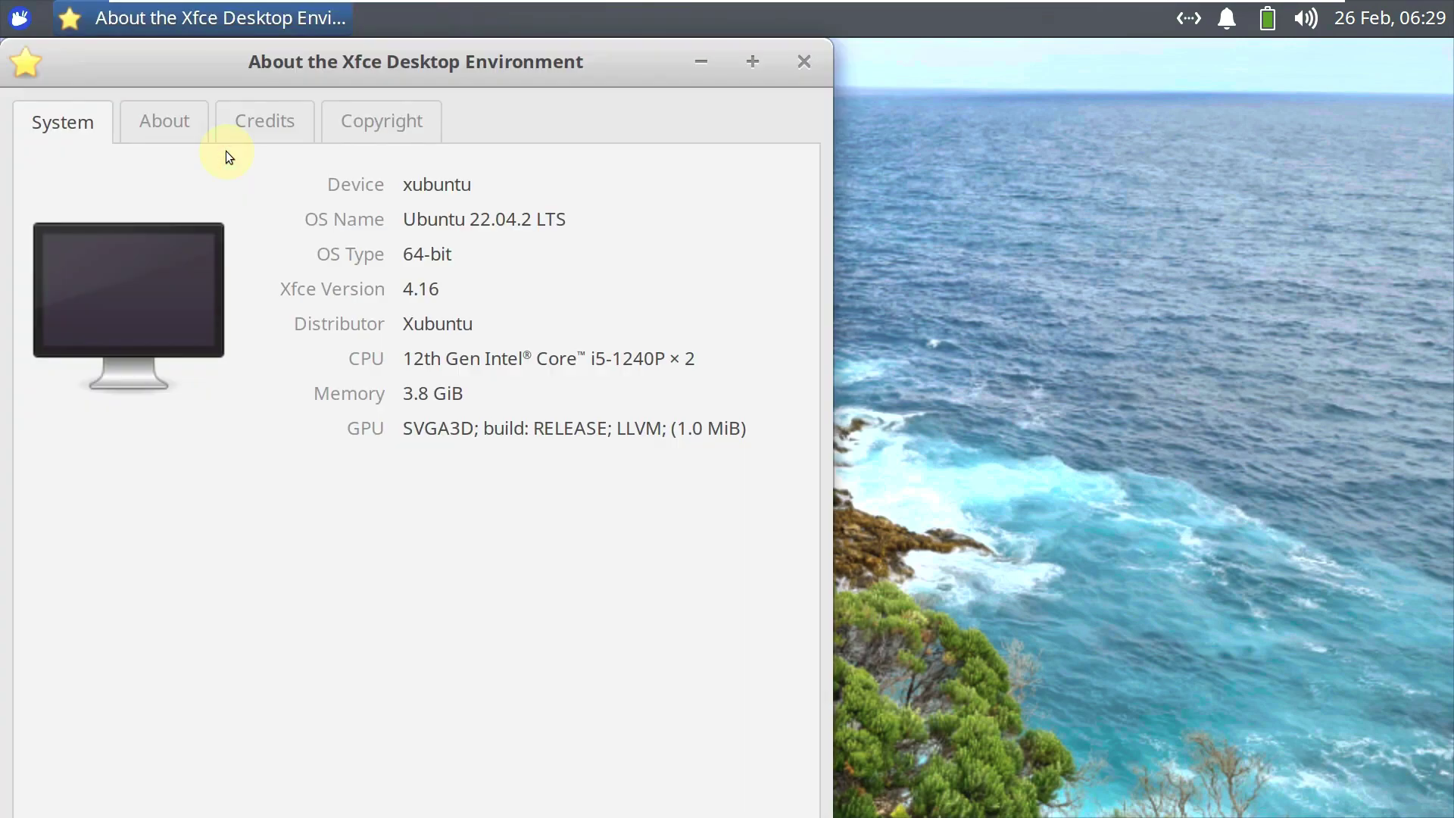
left_click(805, 61)
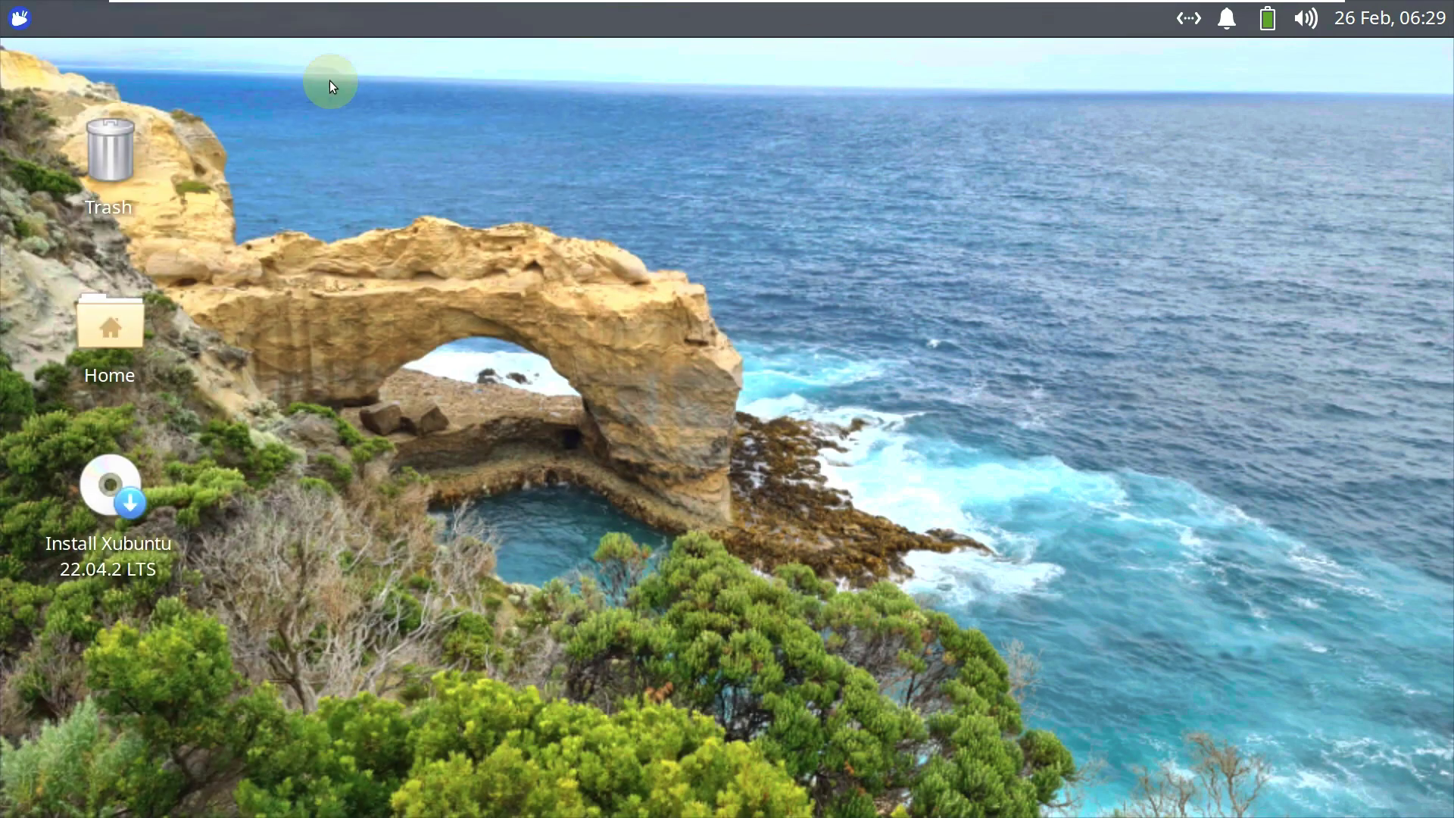
Step: Launch Atril Document Viewer, view its version in the About dialog, and close the application
left_click(27, 23)
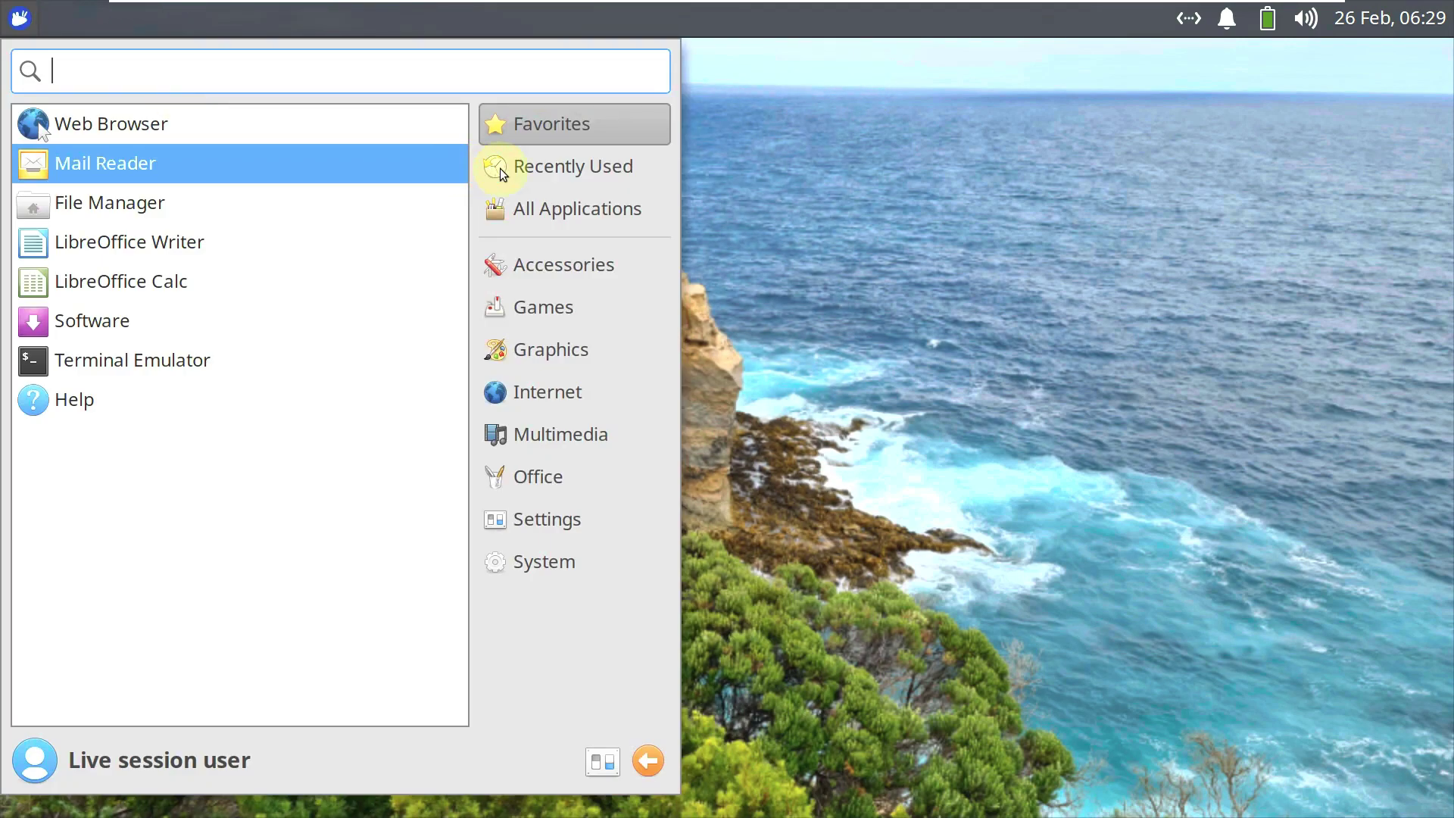
left_click(577, 201)
scroll(171, 303, "down", 5)
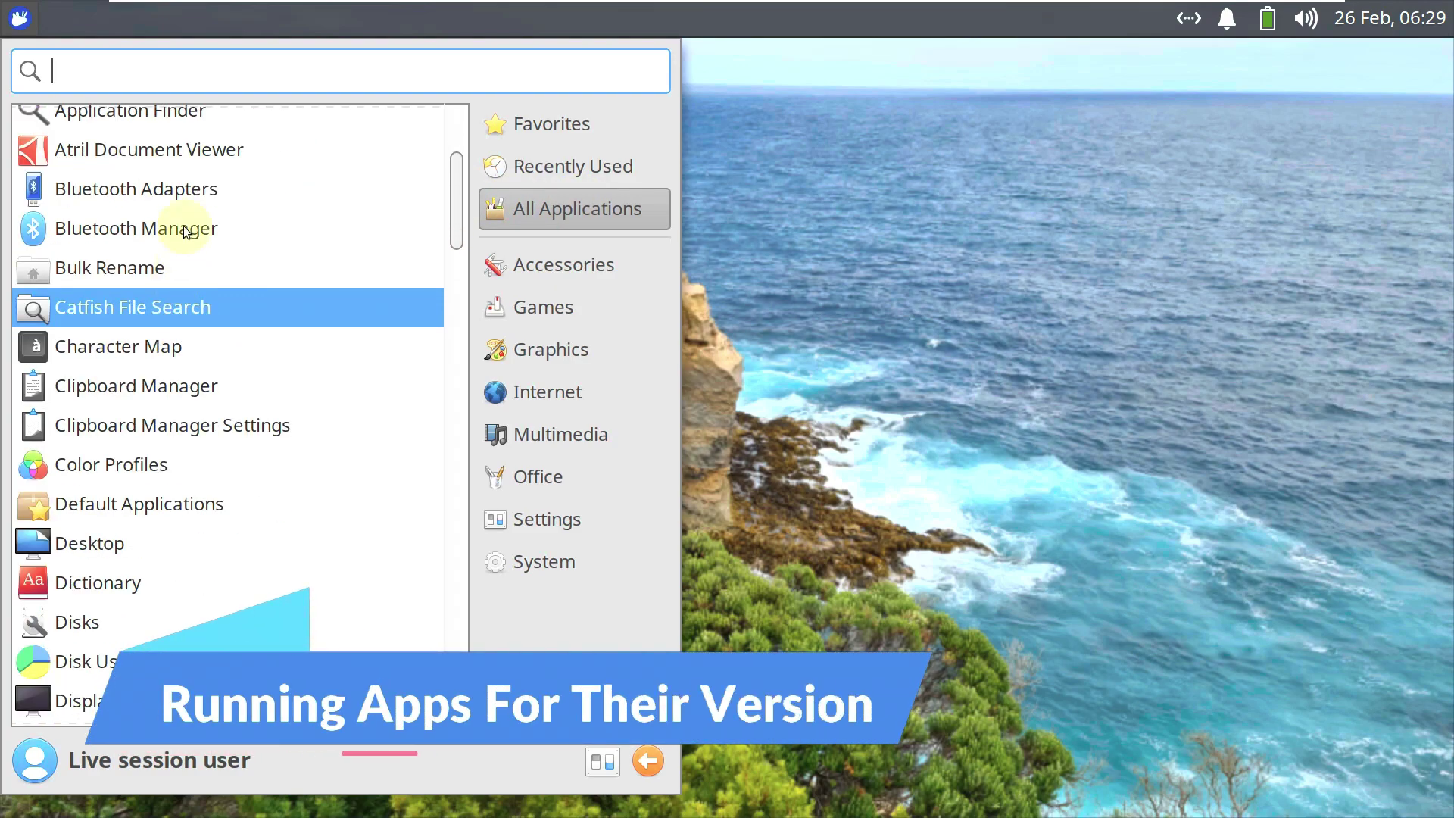
left_click(188, 152)
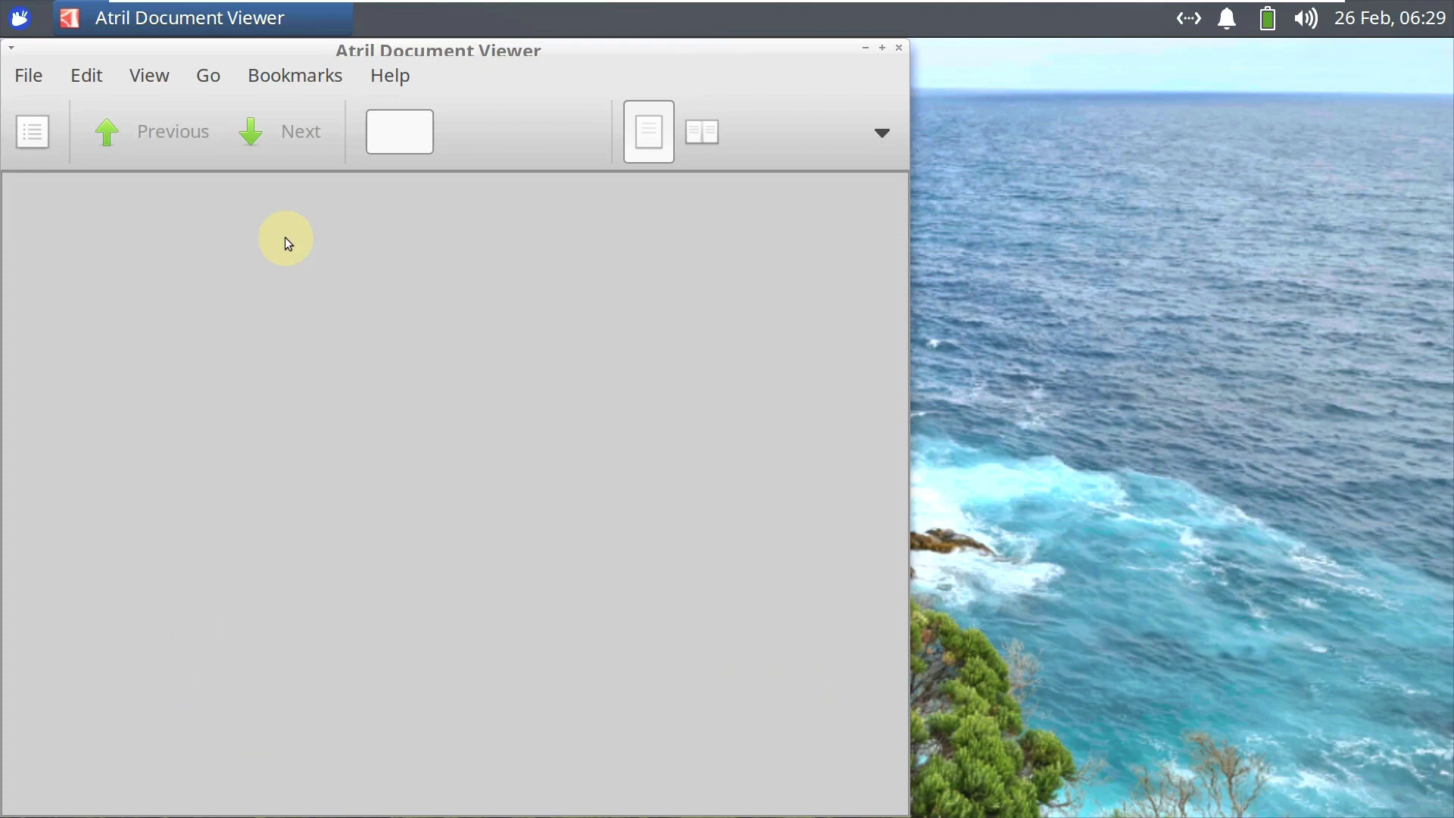
left_click(387, 72)
left_click(404, 148)
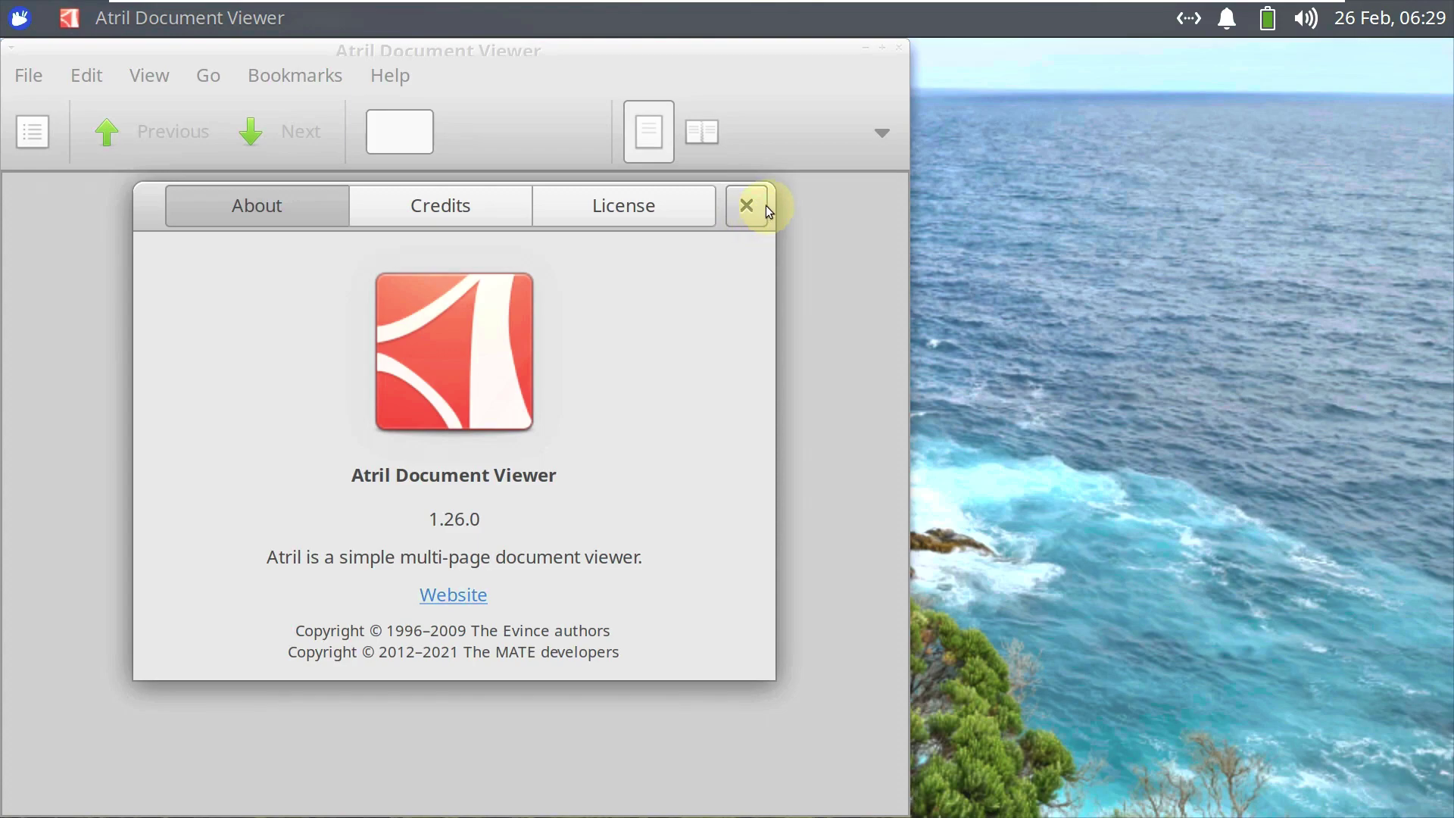
left_click(768, 209)
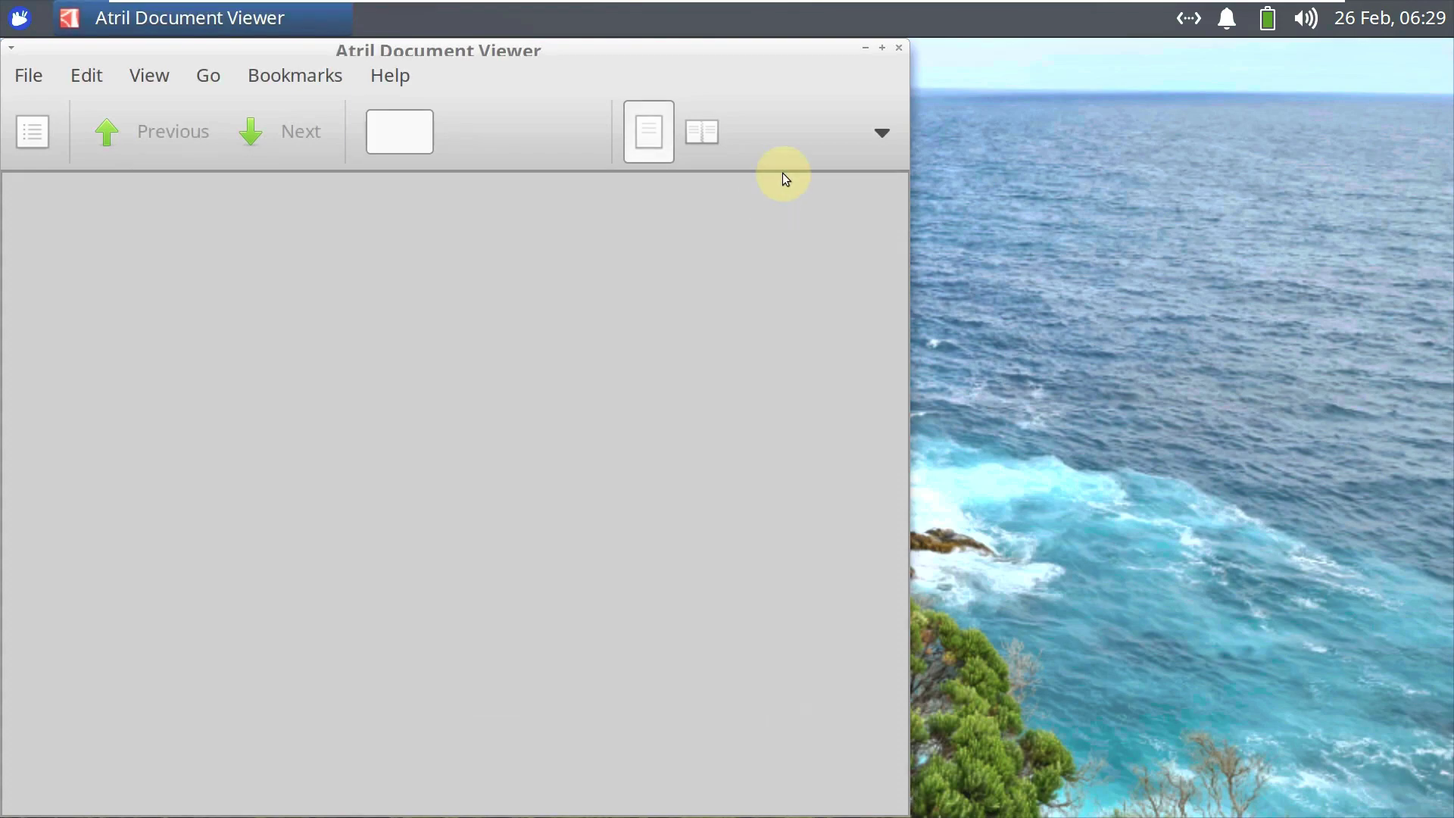
left_click(899, 48)
Step: Launch GNU Image Manipulation Program from the full application list, and view its version details
left_click(20, 18)
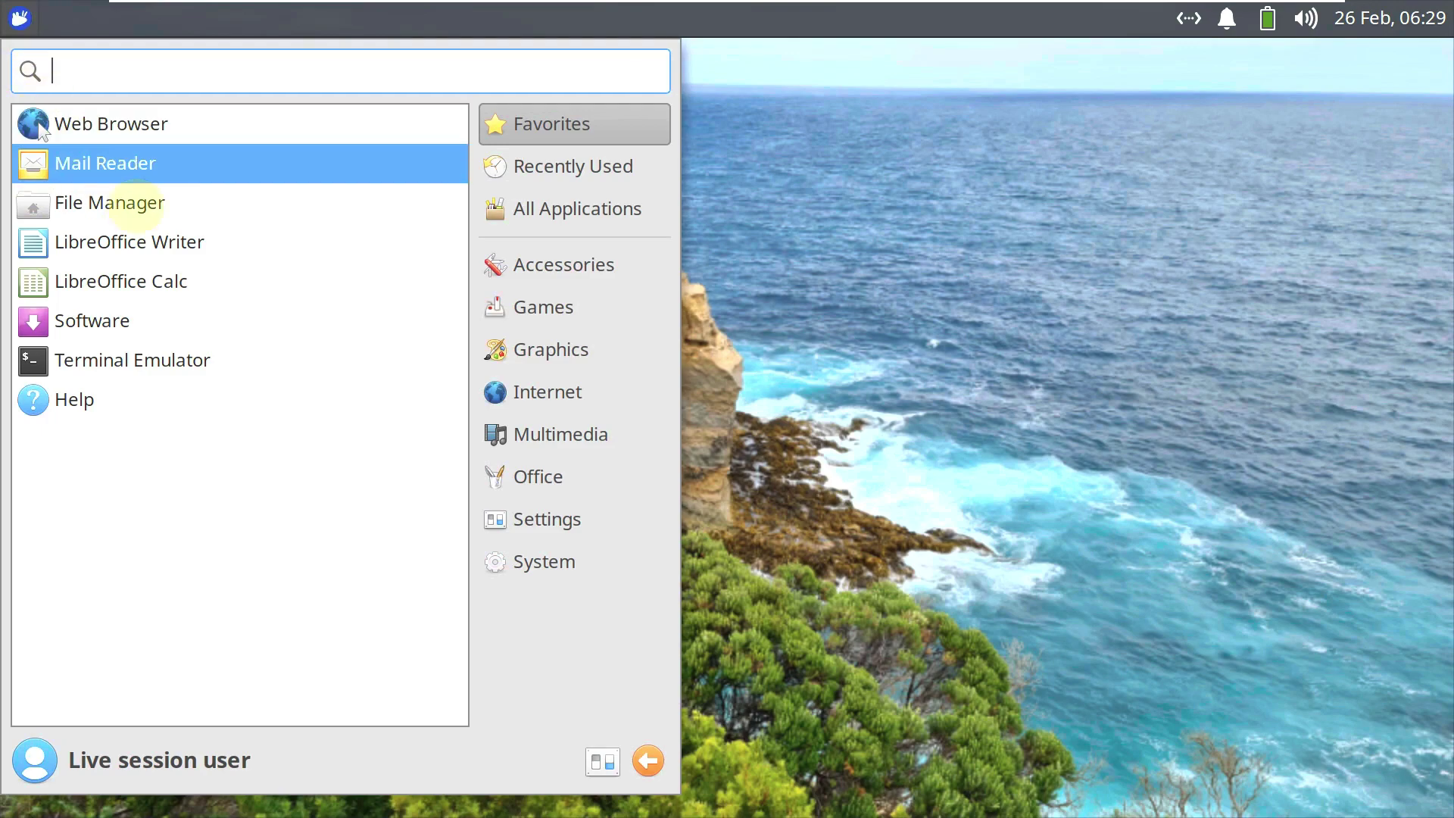
left_click(588, 206)
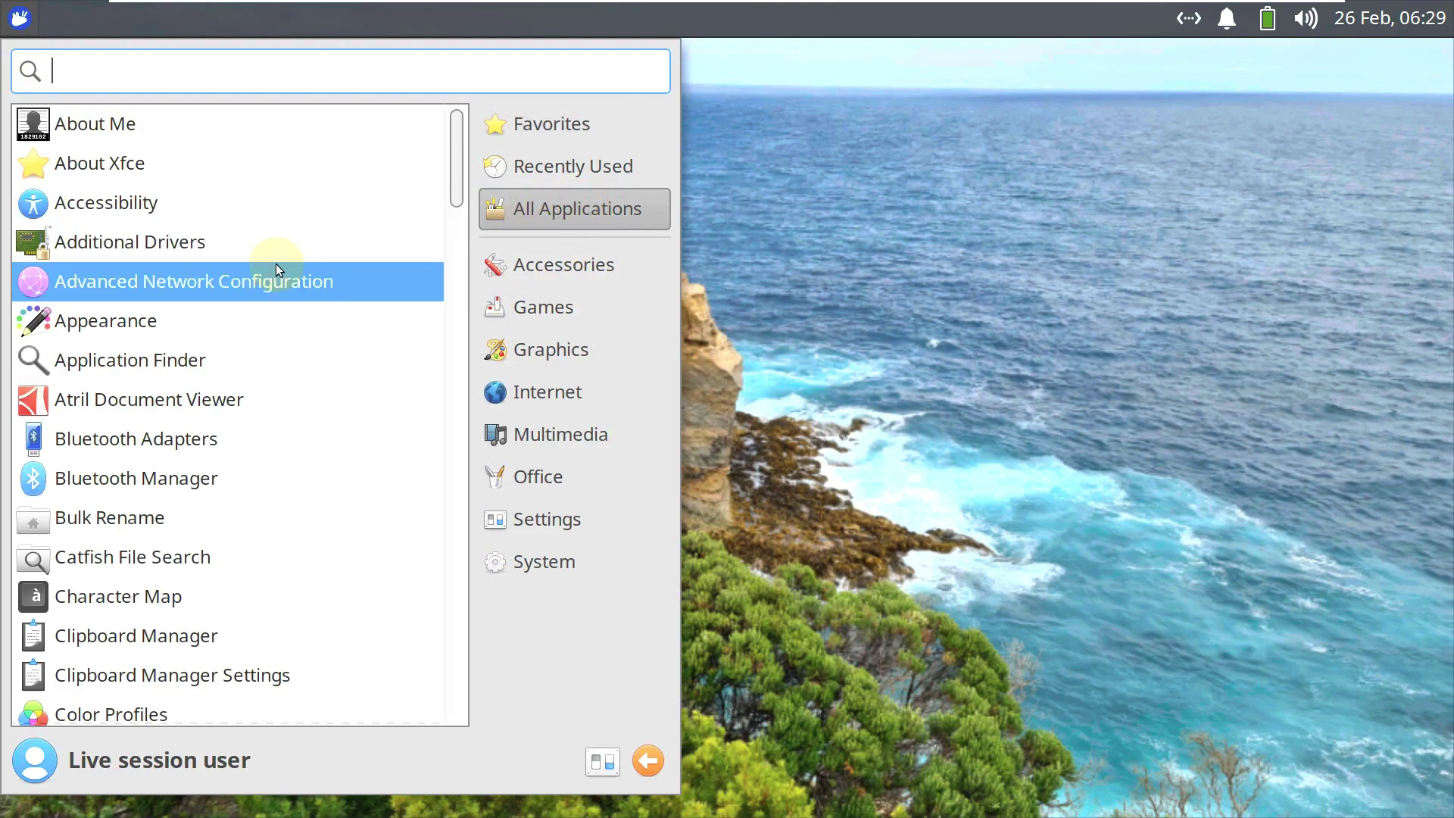
scroll(276, 264, "down", 5)
scroll(276, 263, "down", 4)
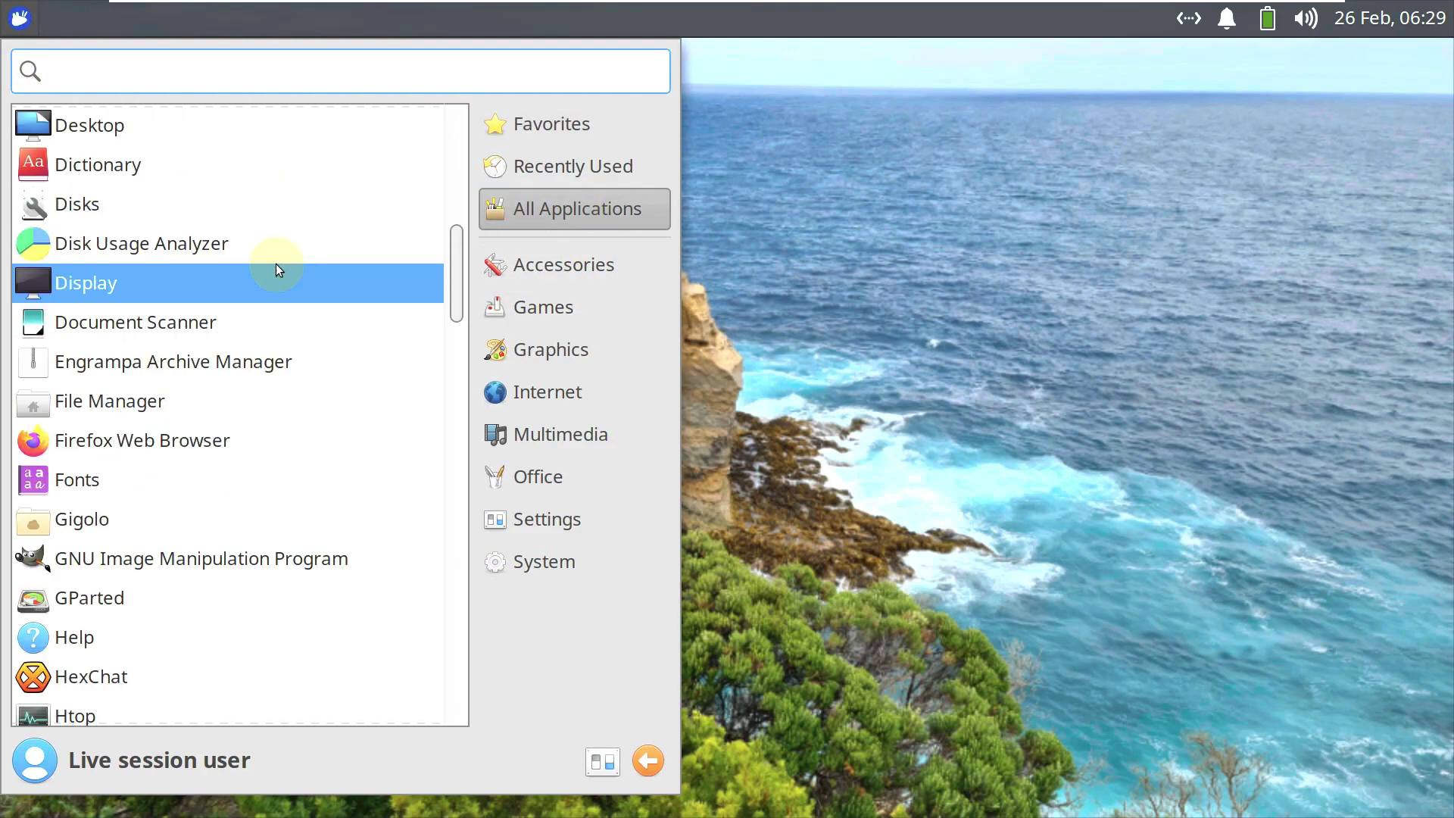
scroll(276, 269, "down", 1)
left_click(276, 310)
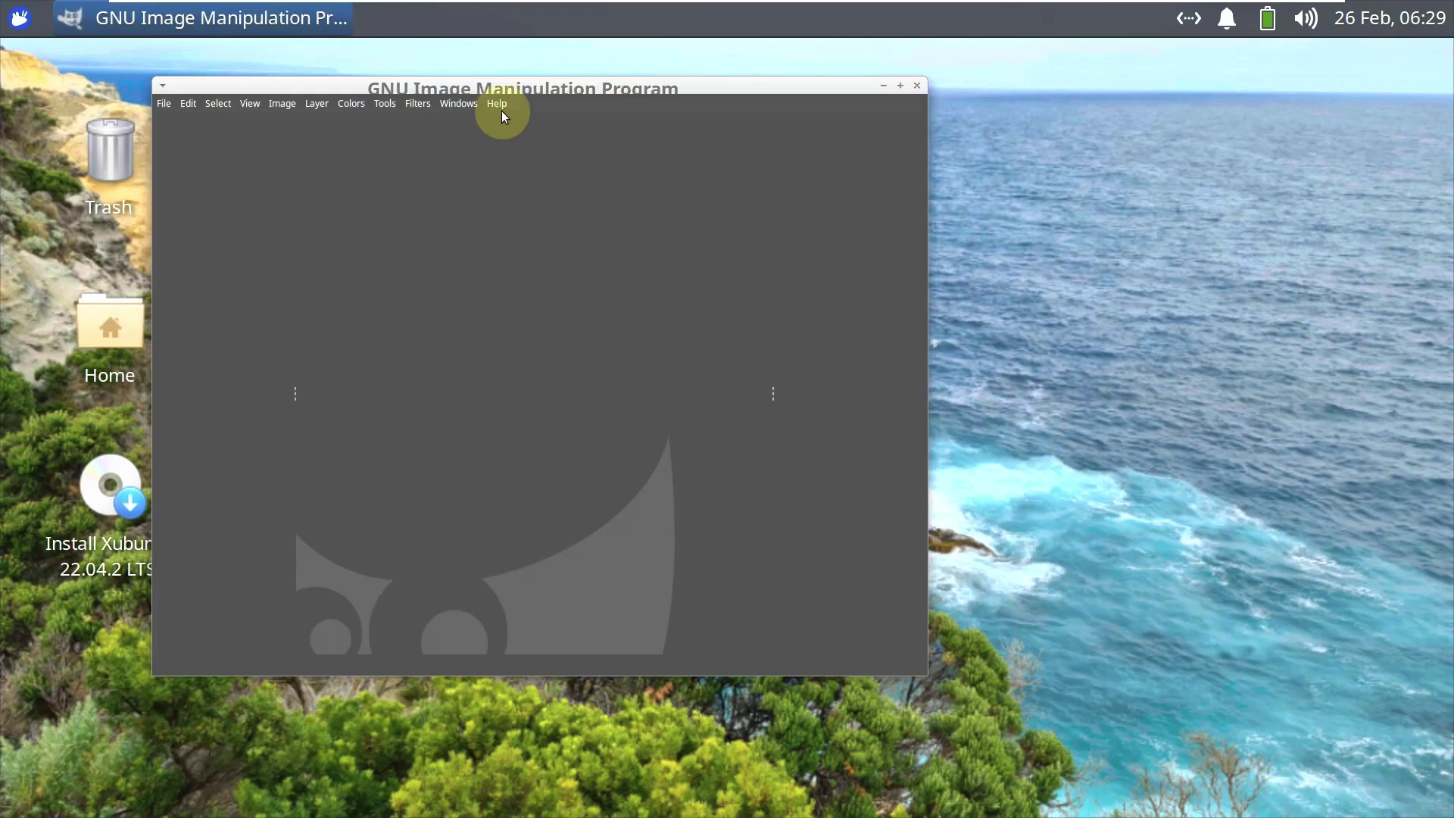
left_click(500, 107)
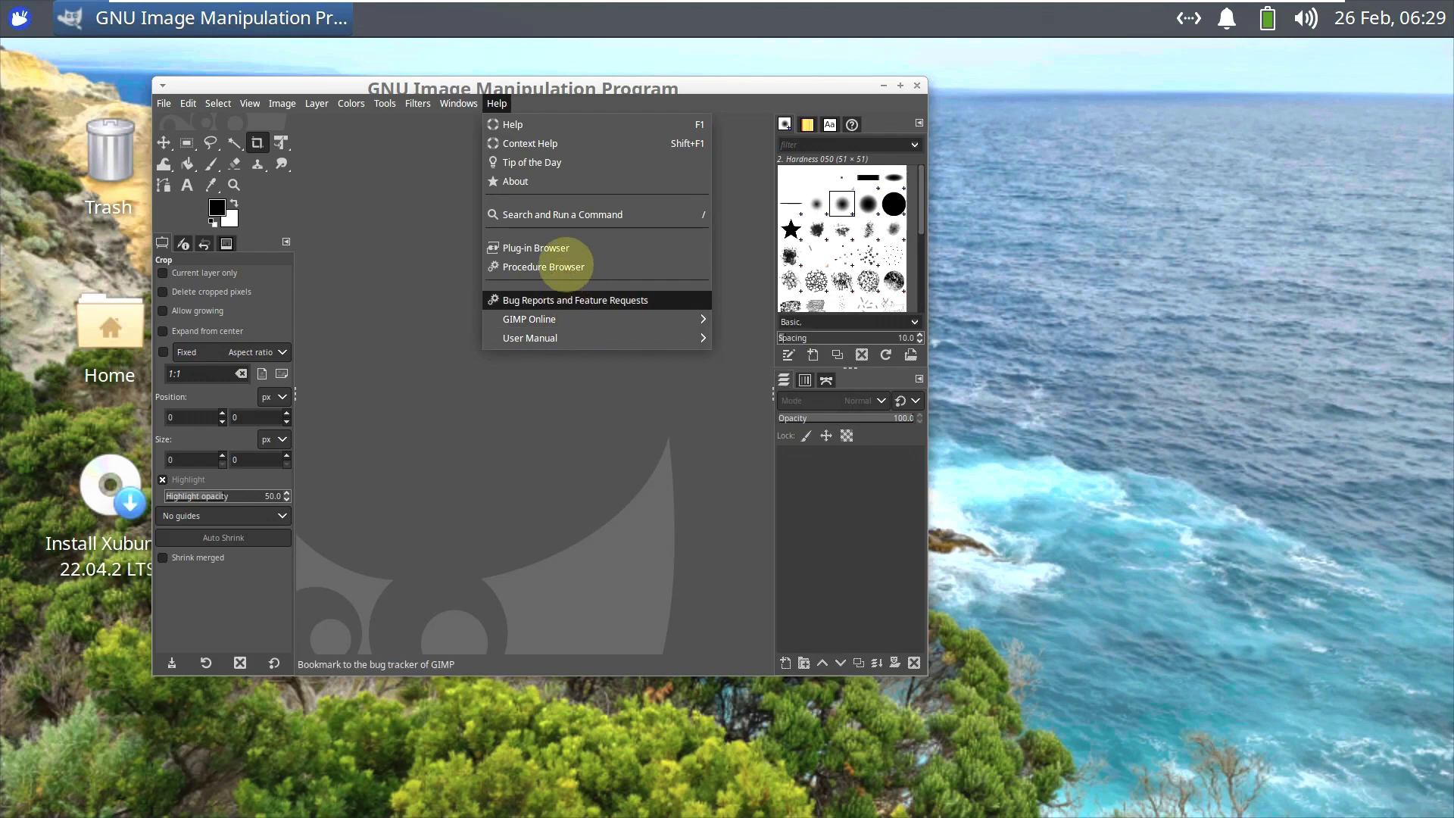
left_click(560, 179)
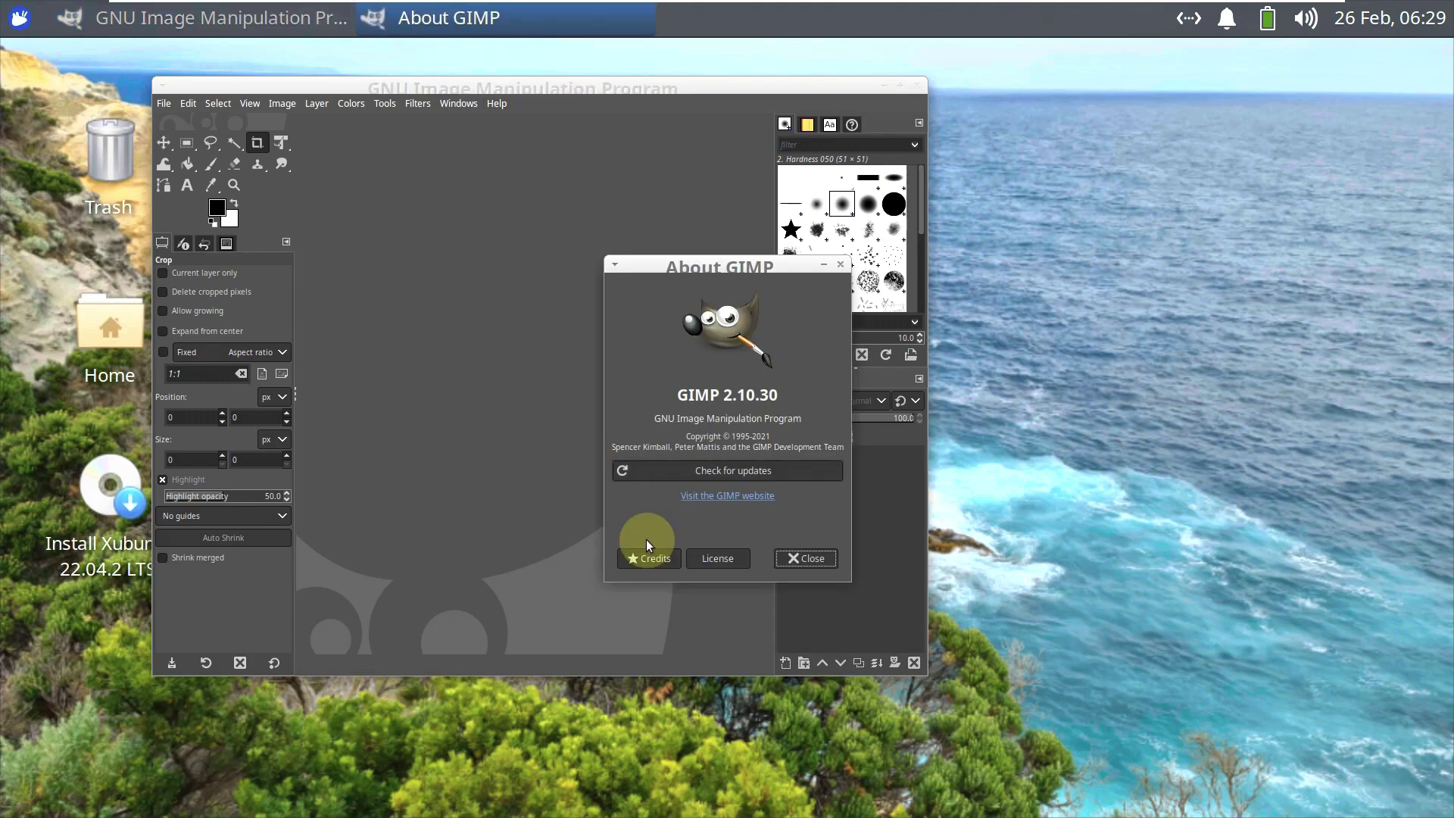
Step: Close the About GIMP dialog and quit GIMP
left_click(810, 558)
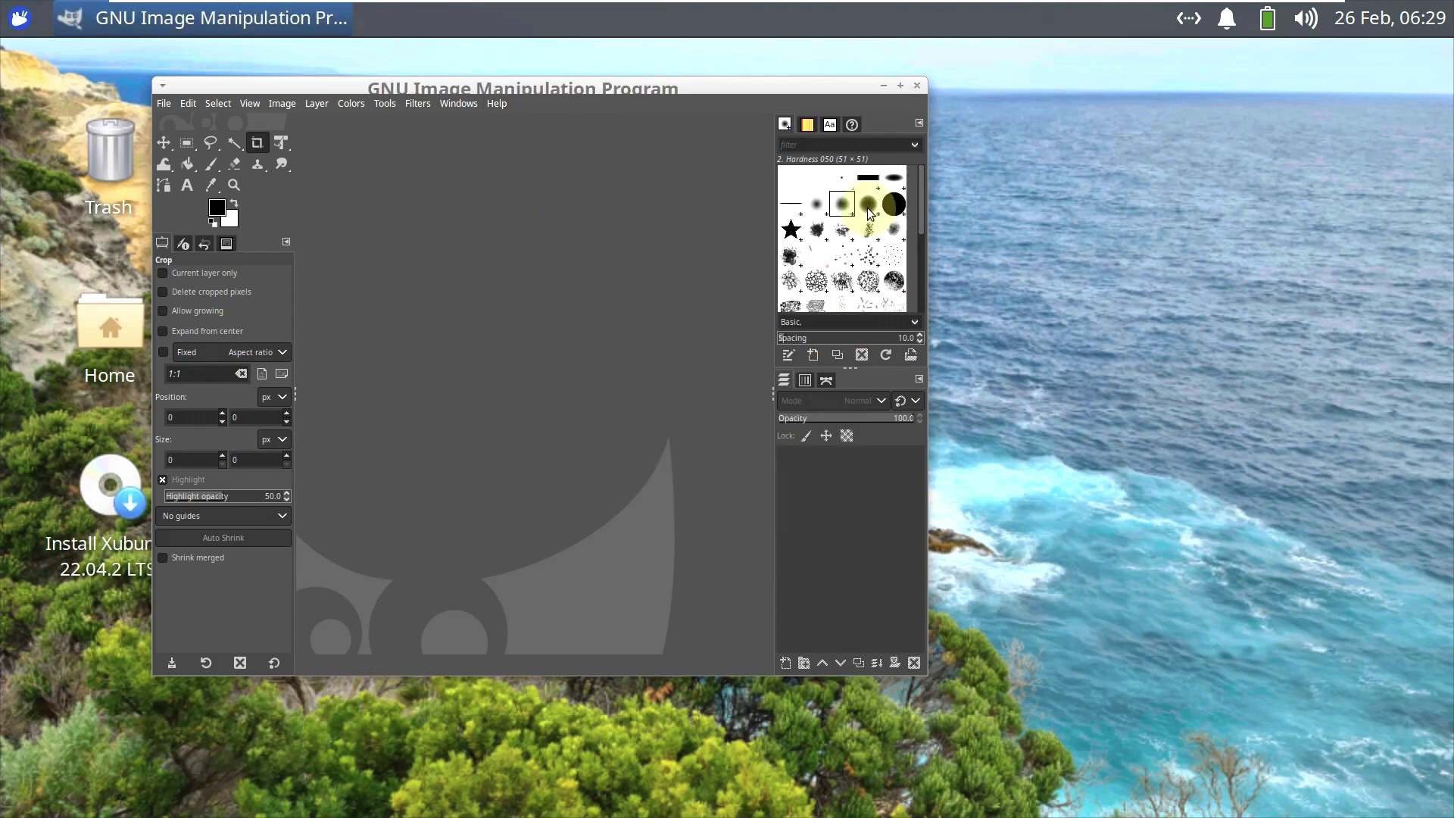
left_click(917, 85)
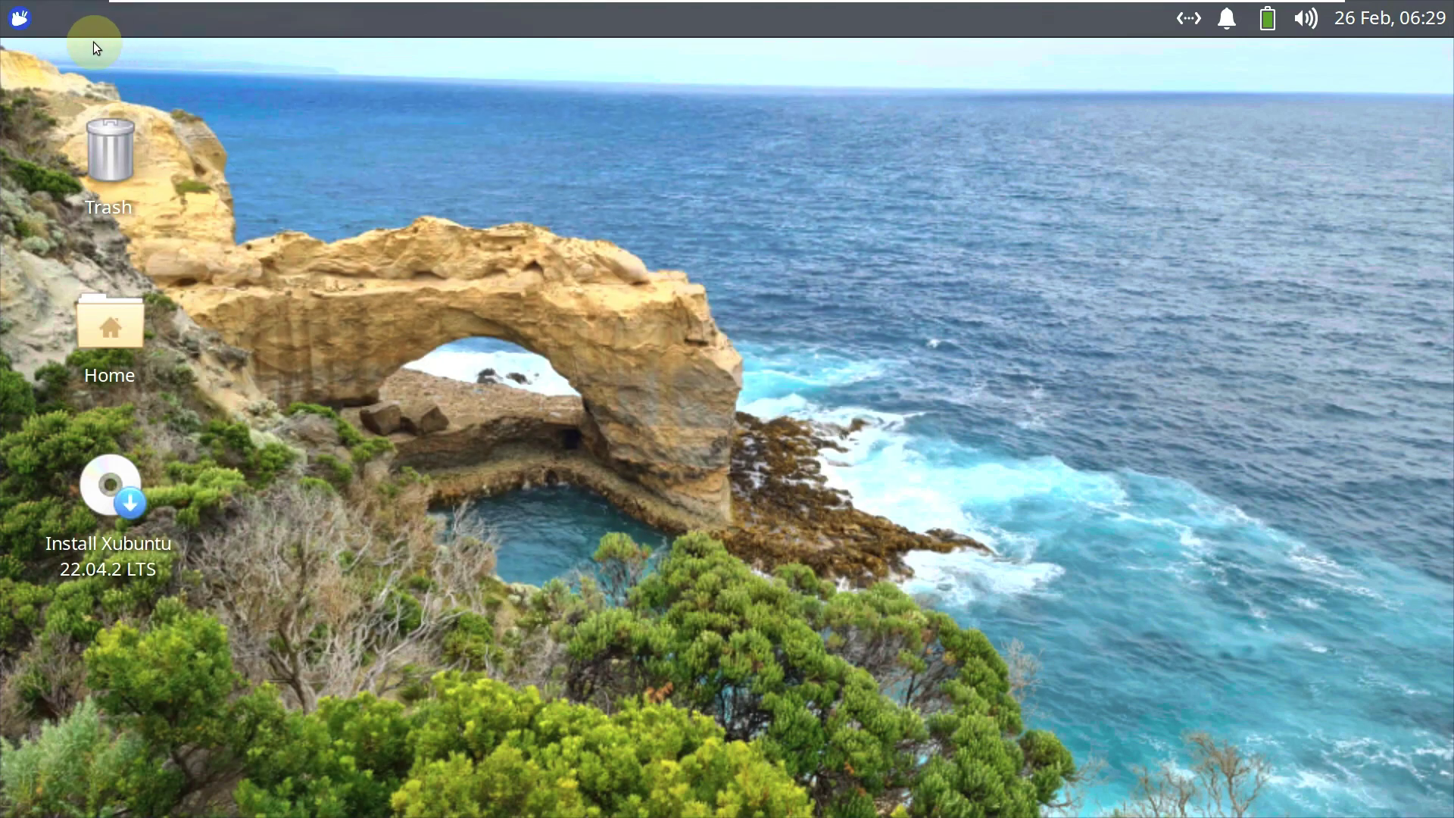
Step: Launch LibreOffice from the full application list, view its version information in the About dialog, and close the application
left_click(34, 22)
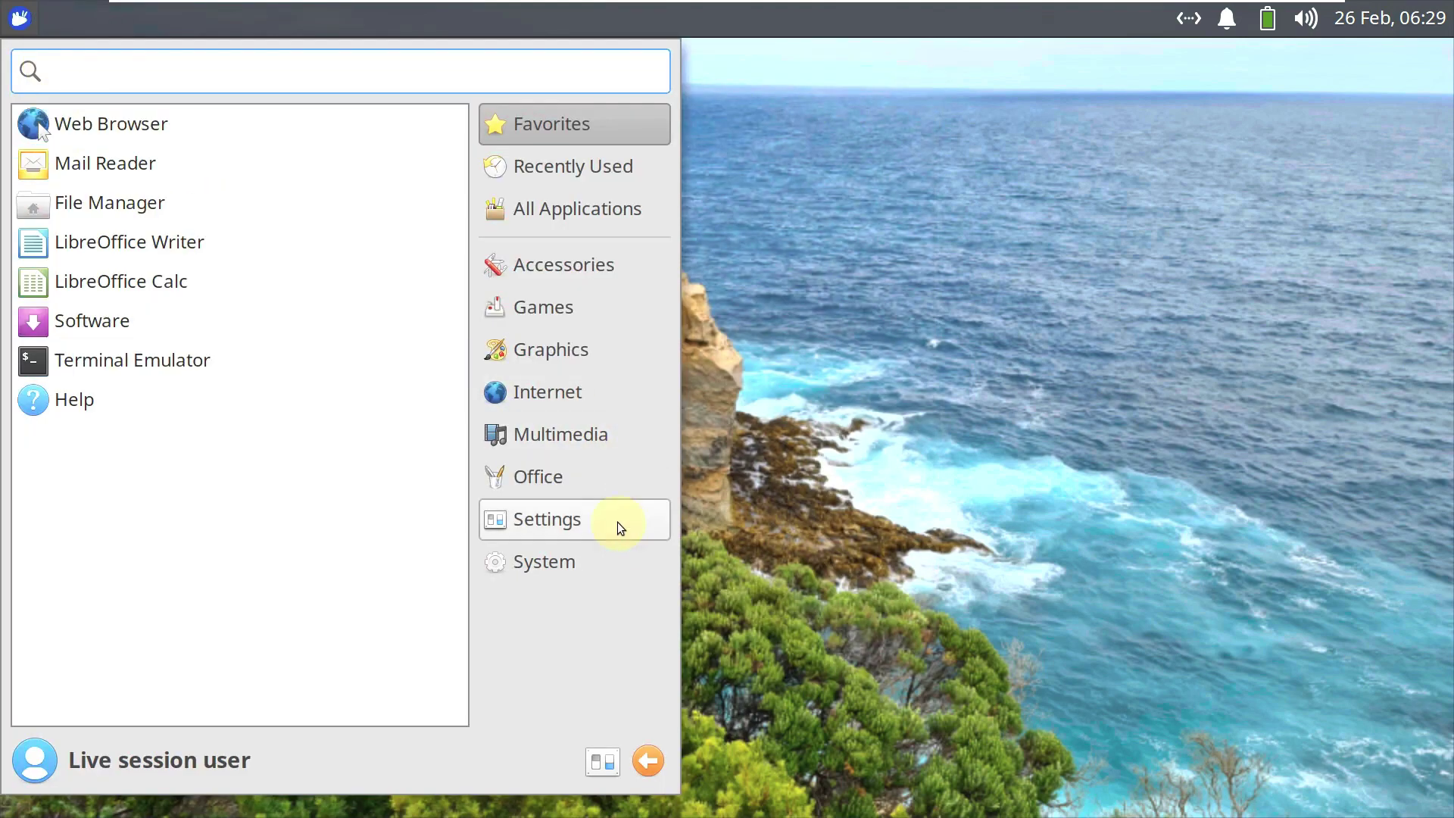
left_click(580, 220)
scroll(344, 288, "down", 6)
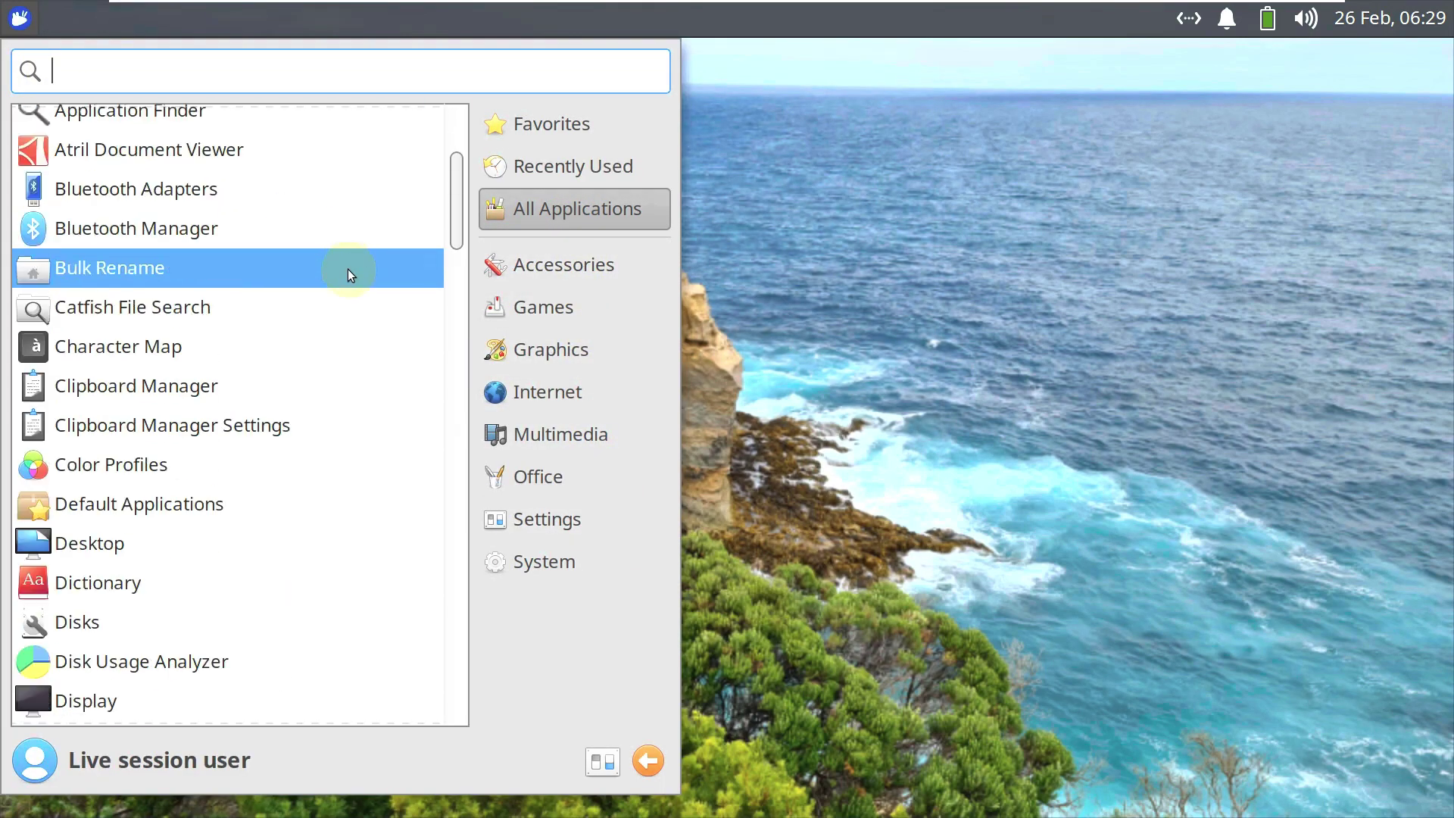
scroll(338, 327, "down", 3)
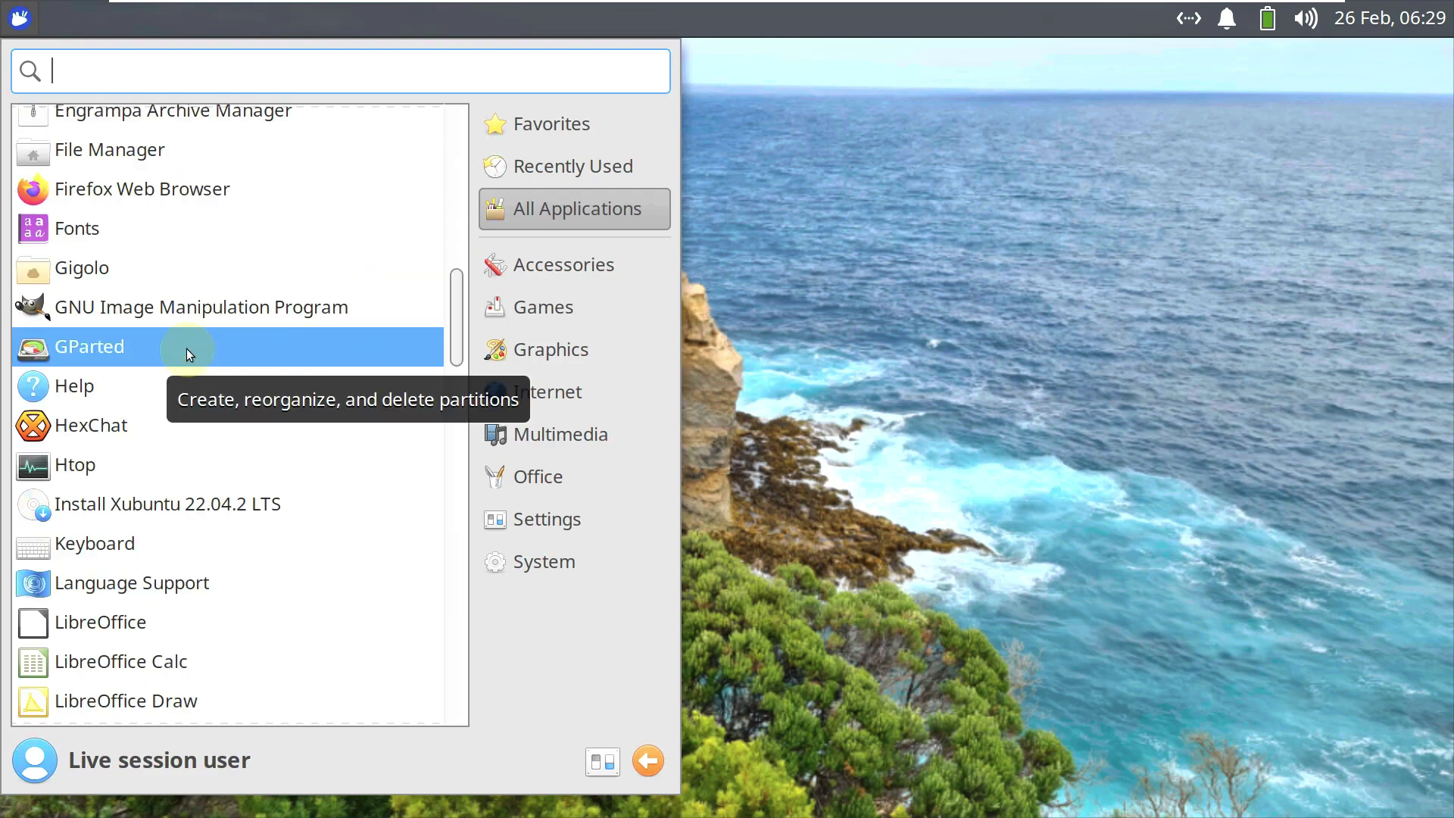
scroll(185, 340, "down", 2)
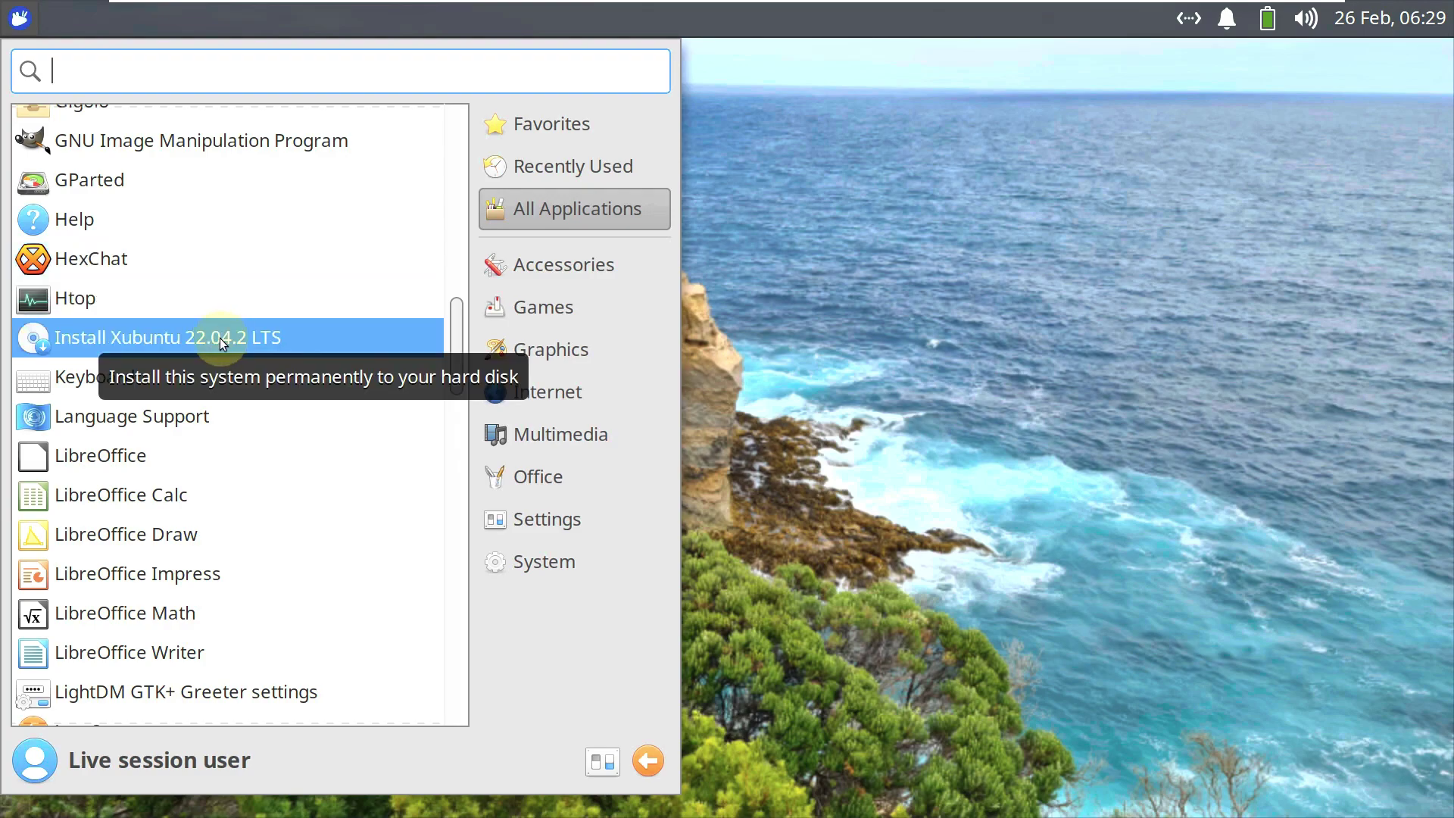
scroll(221, 374, "down", 2)
left_click(221, 374)
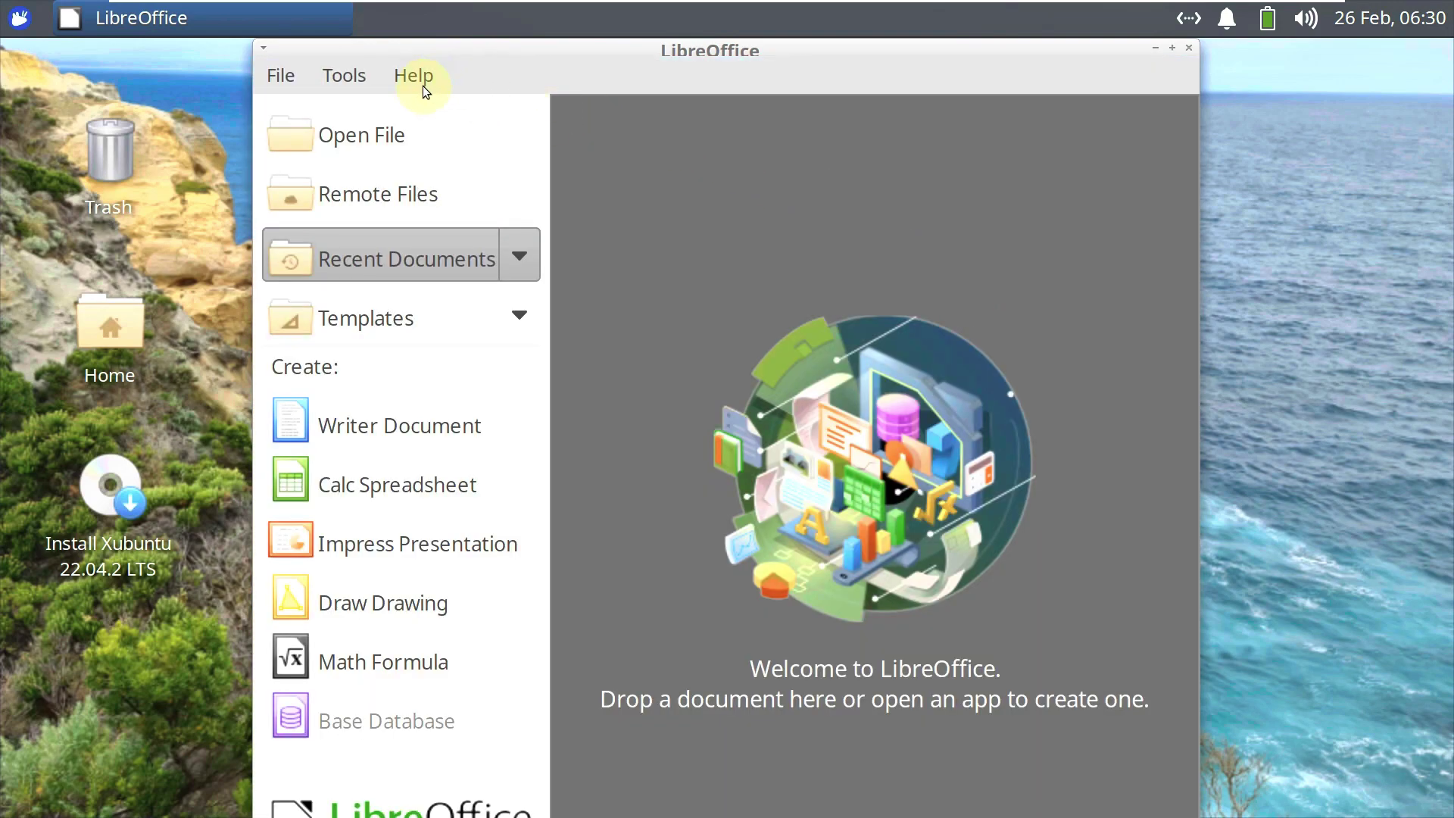
left_click(422, 85)
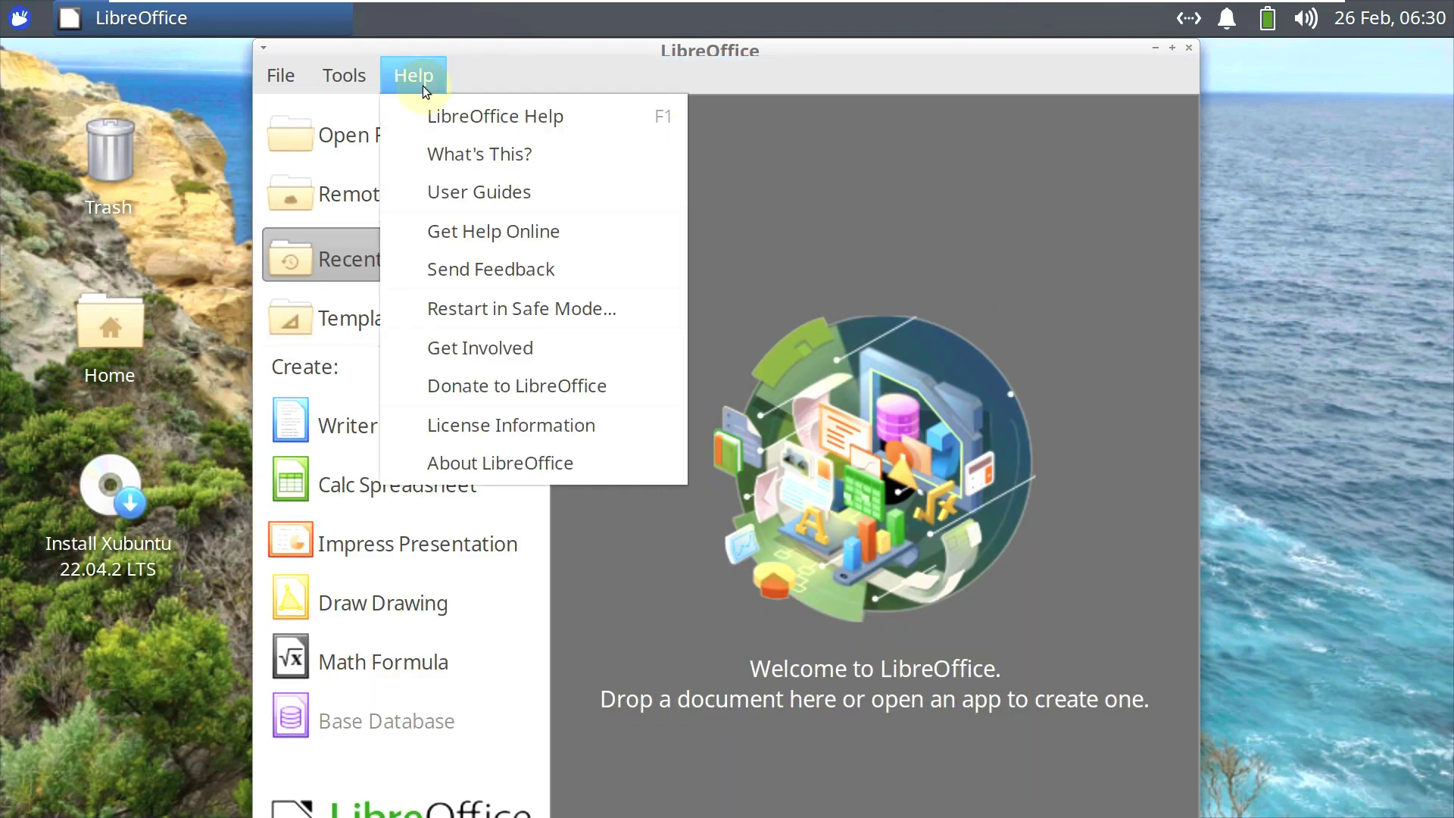
left_click(499, 474)
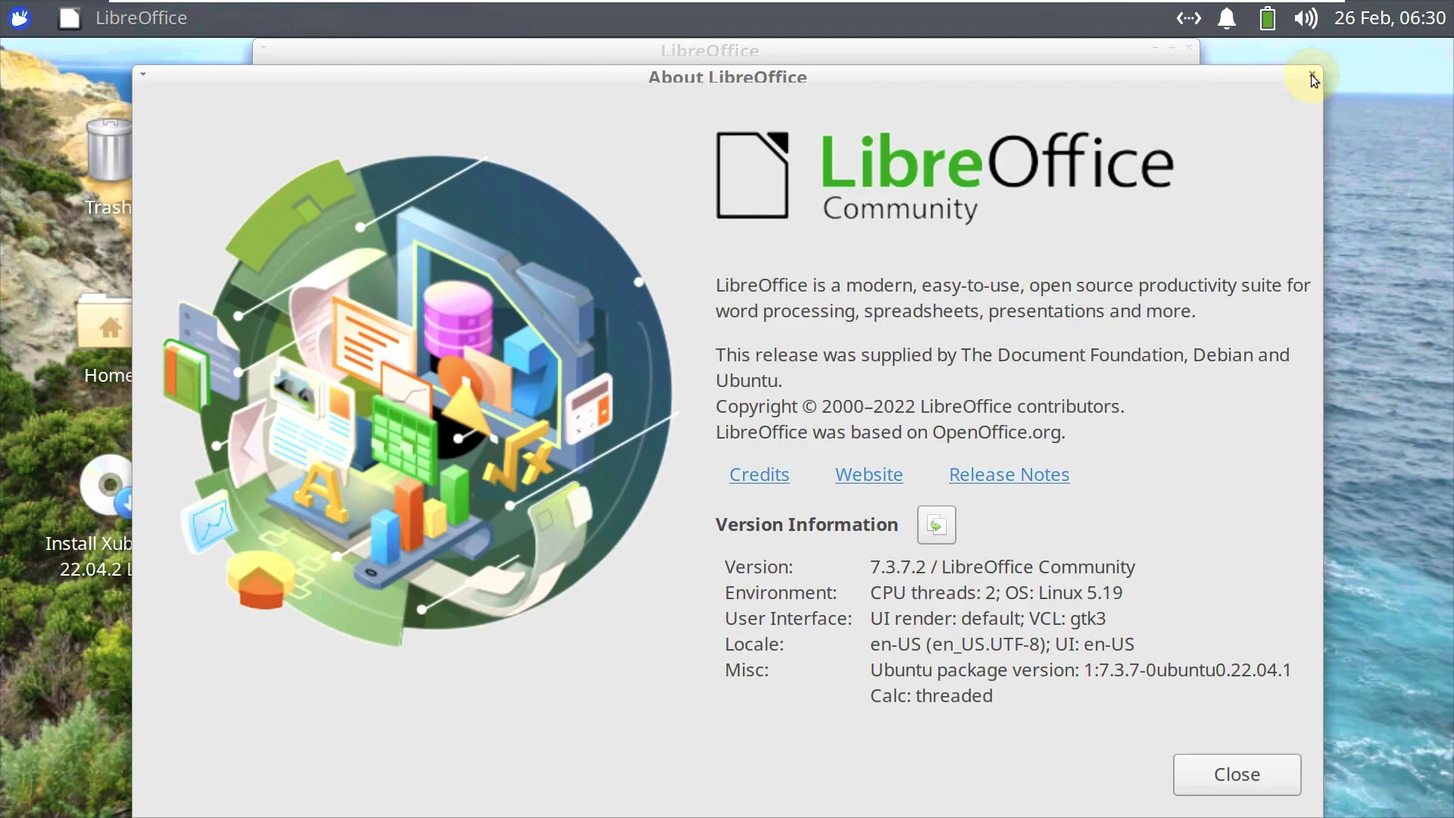
left_click(1188, 47)
left_click(19, 19)
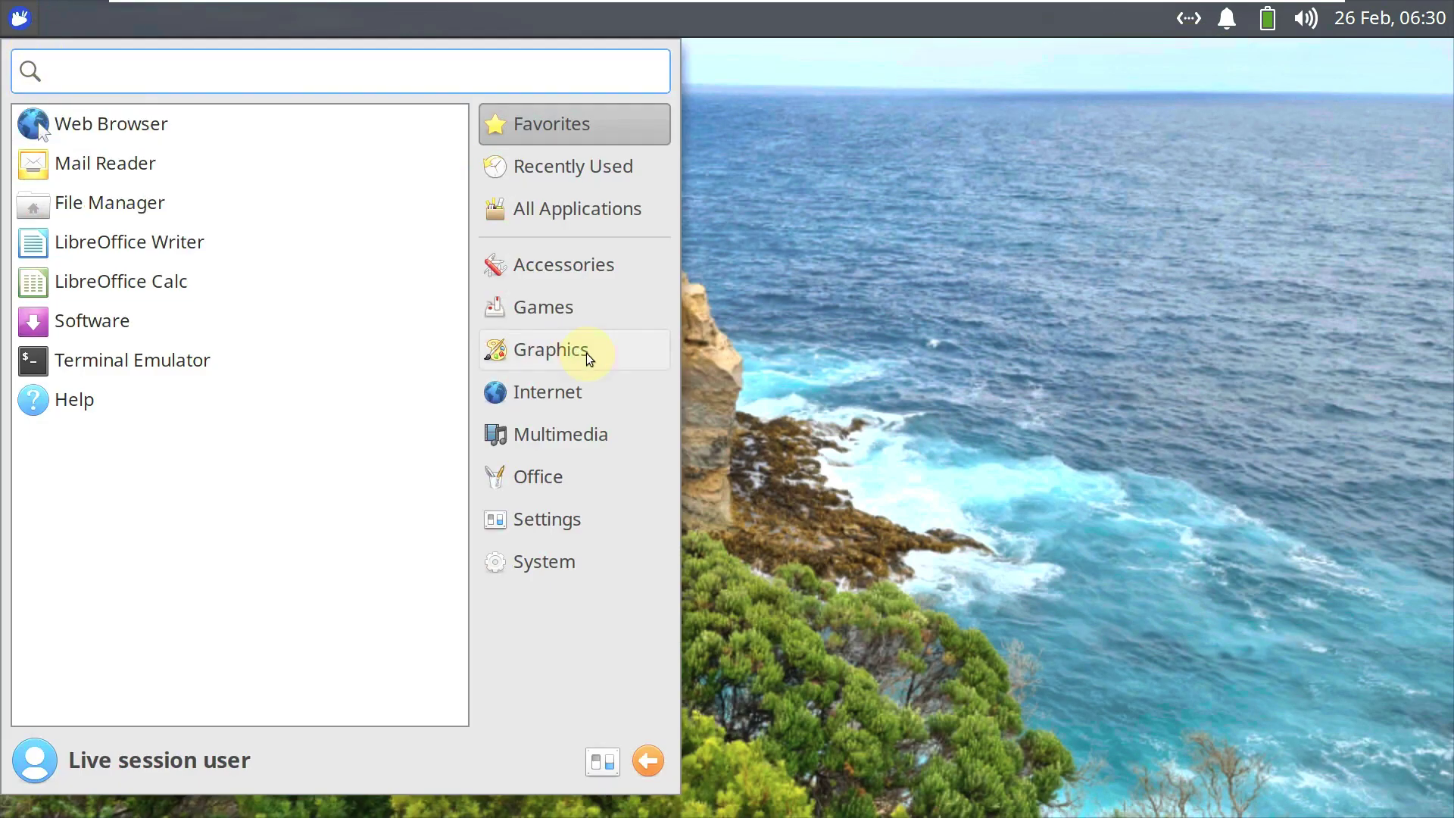
left_click(565, 212)
scroll(330, 365, "down", 15)
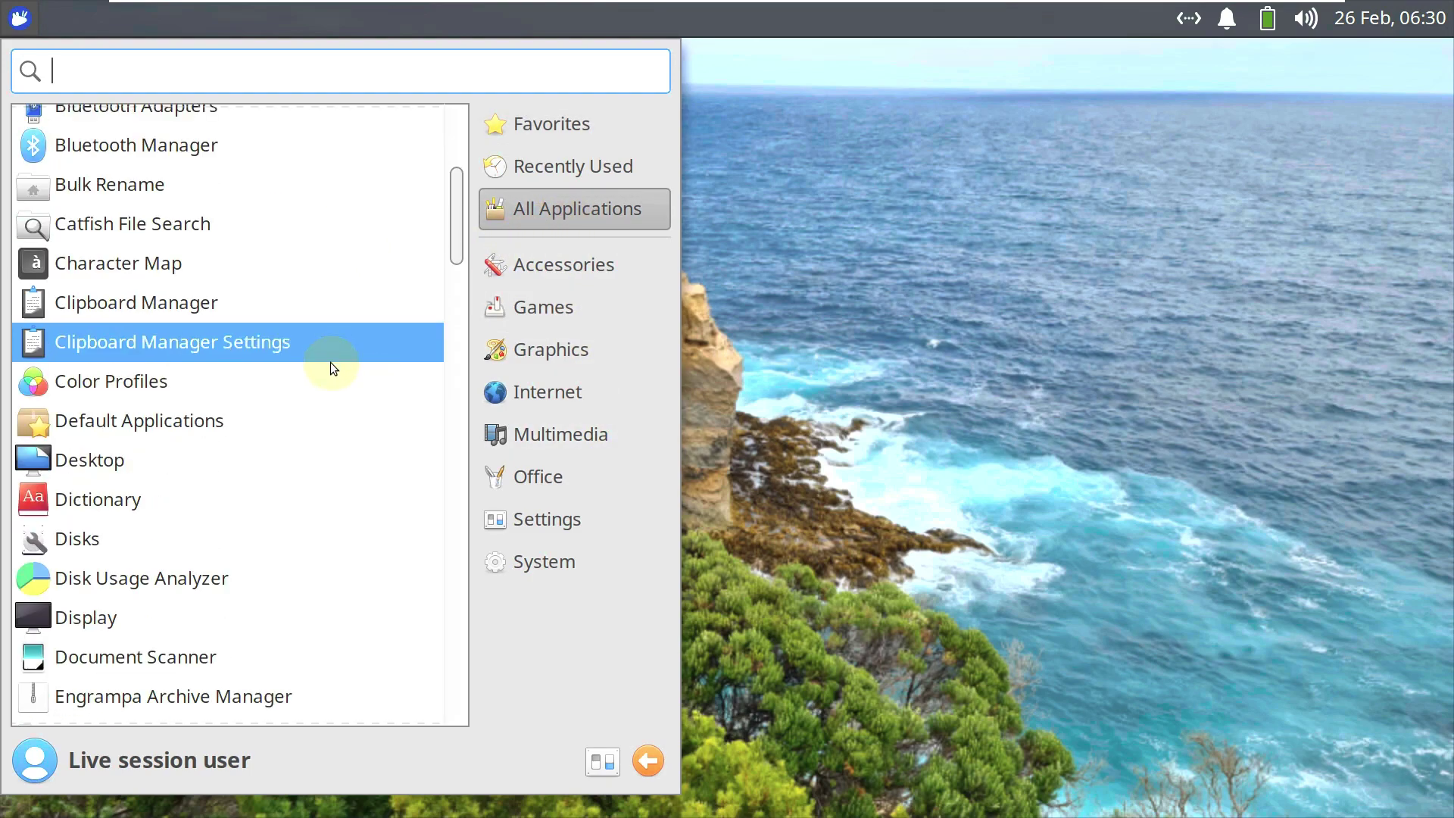
scroll(330, 370, "down", 8)
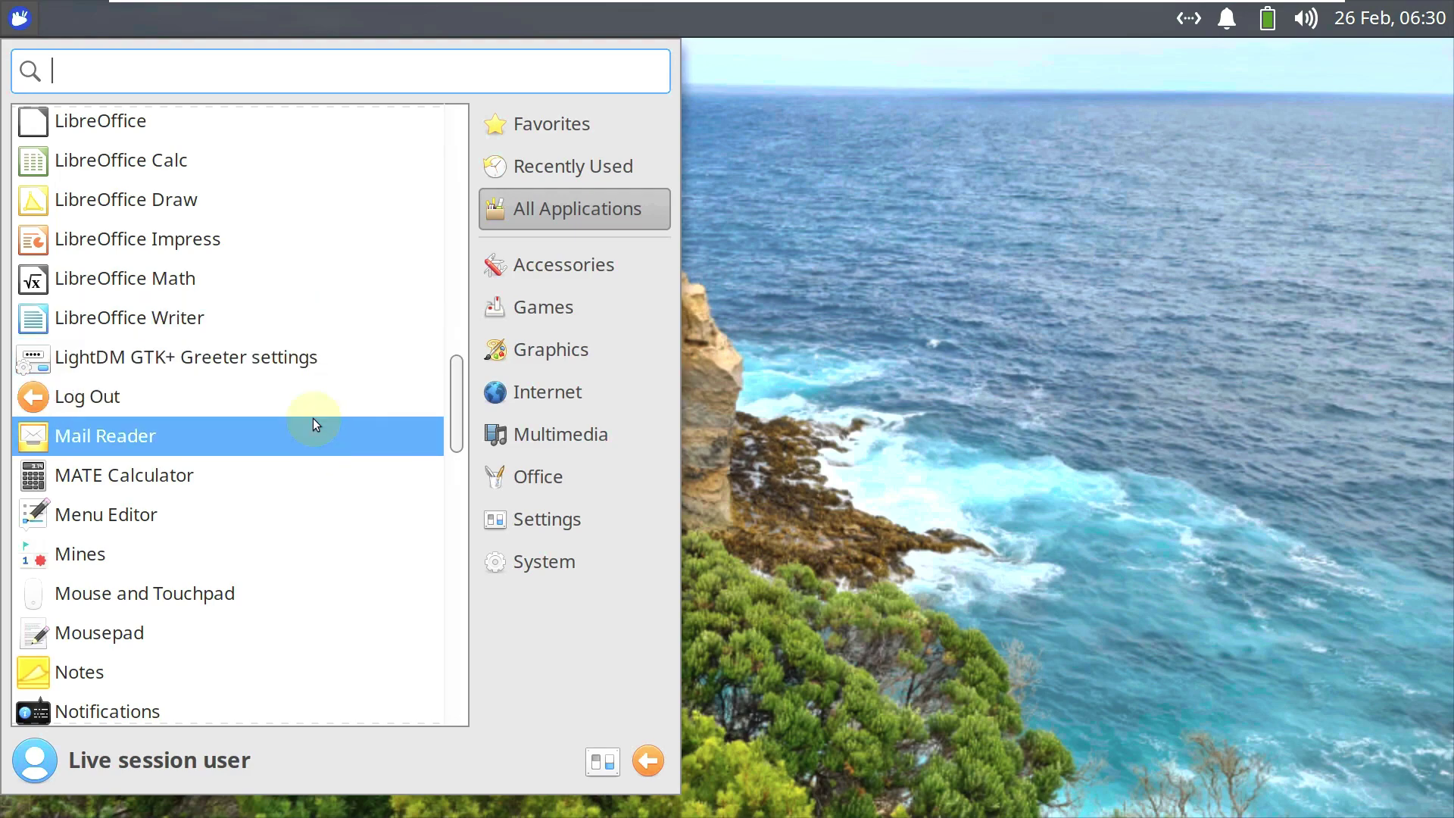
left_click(312, 418)
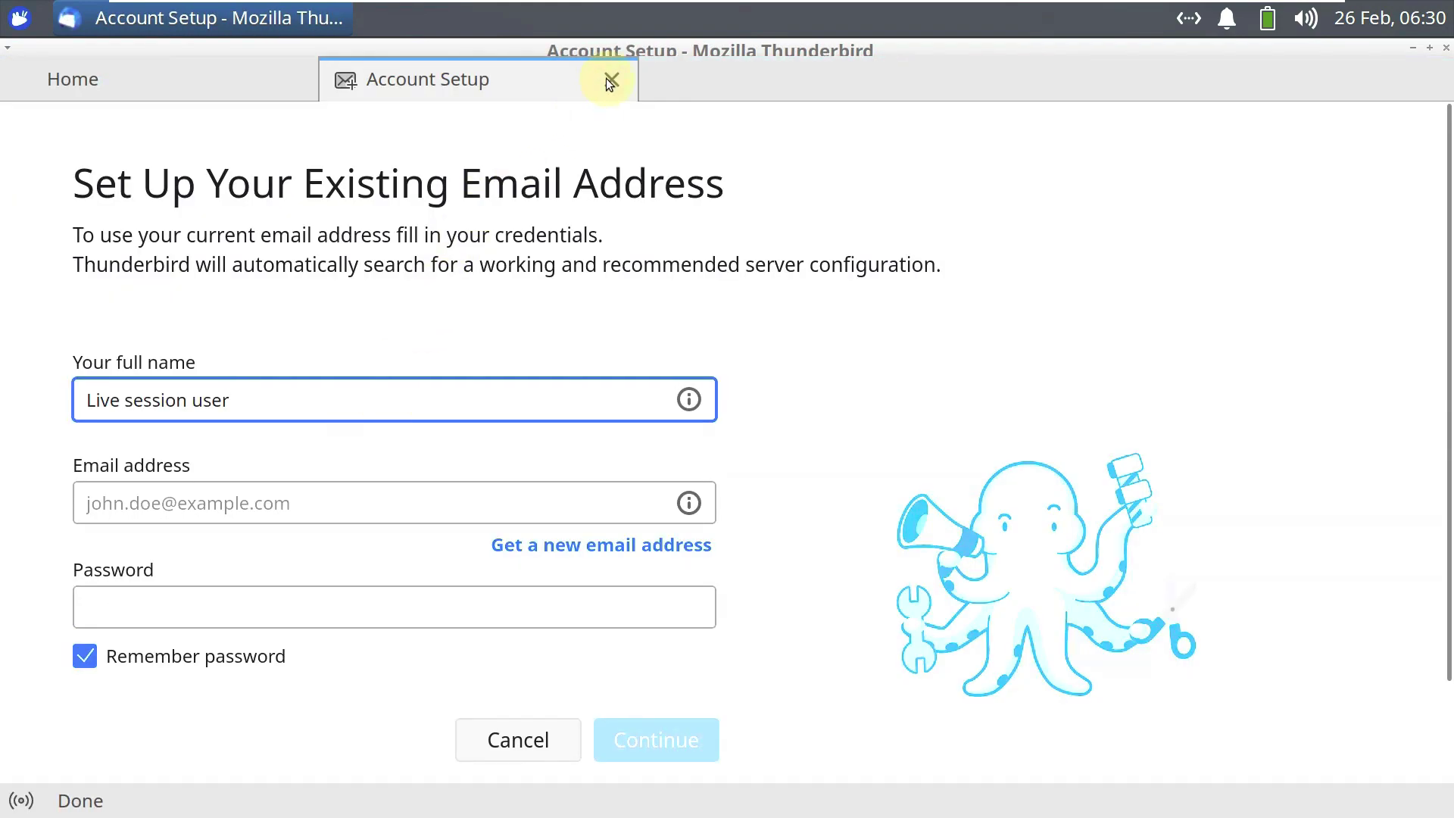
left_click(610, 80)
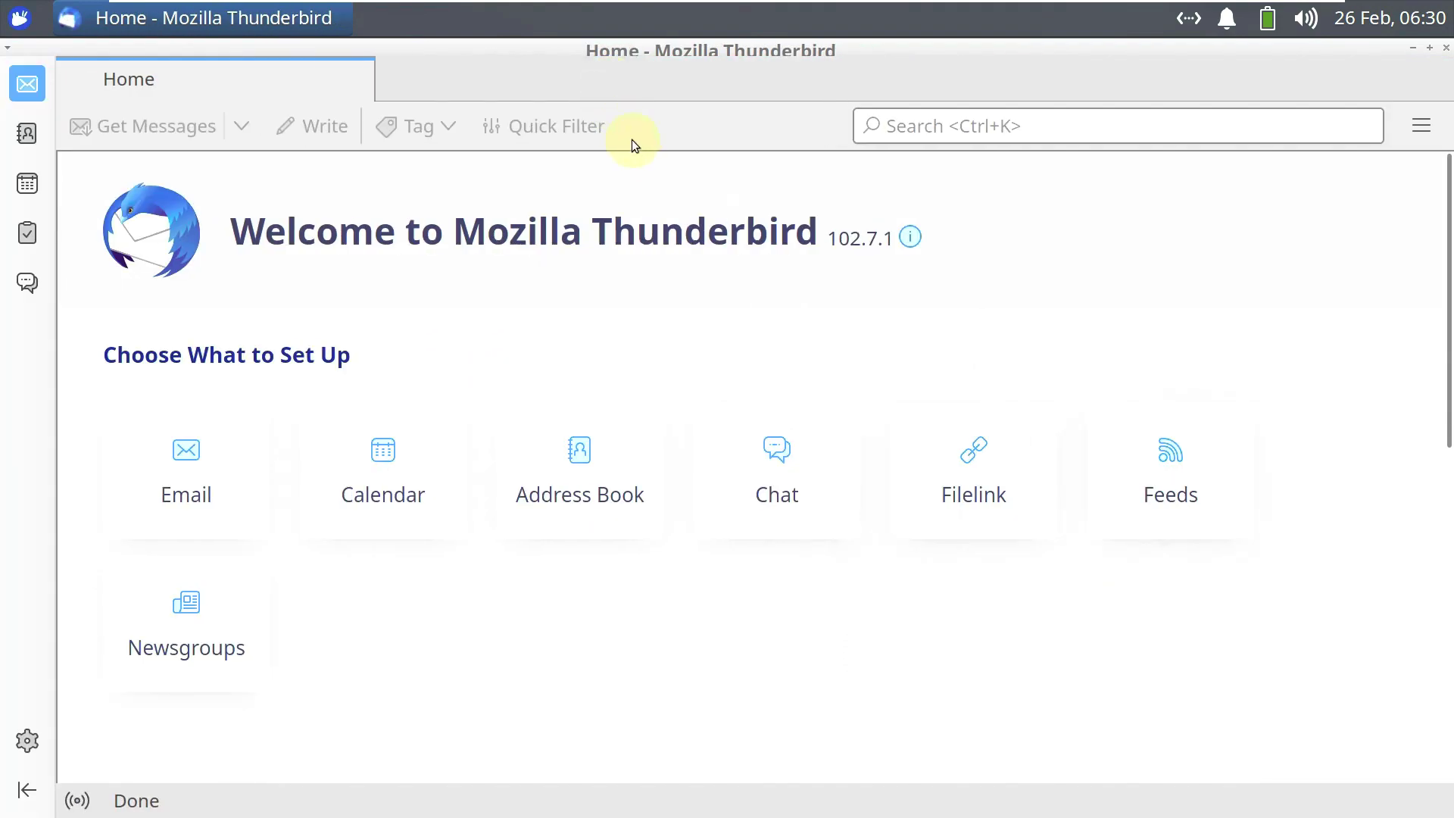
Step: View Thunderbird's version details, highlight the version number, and close the application
left_click(909, 238)
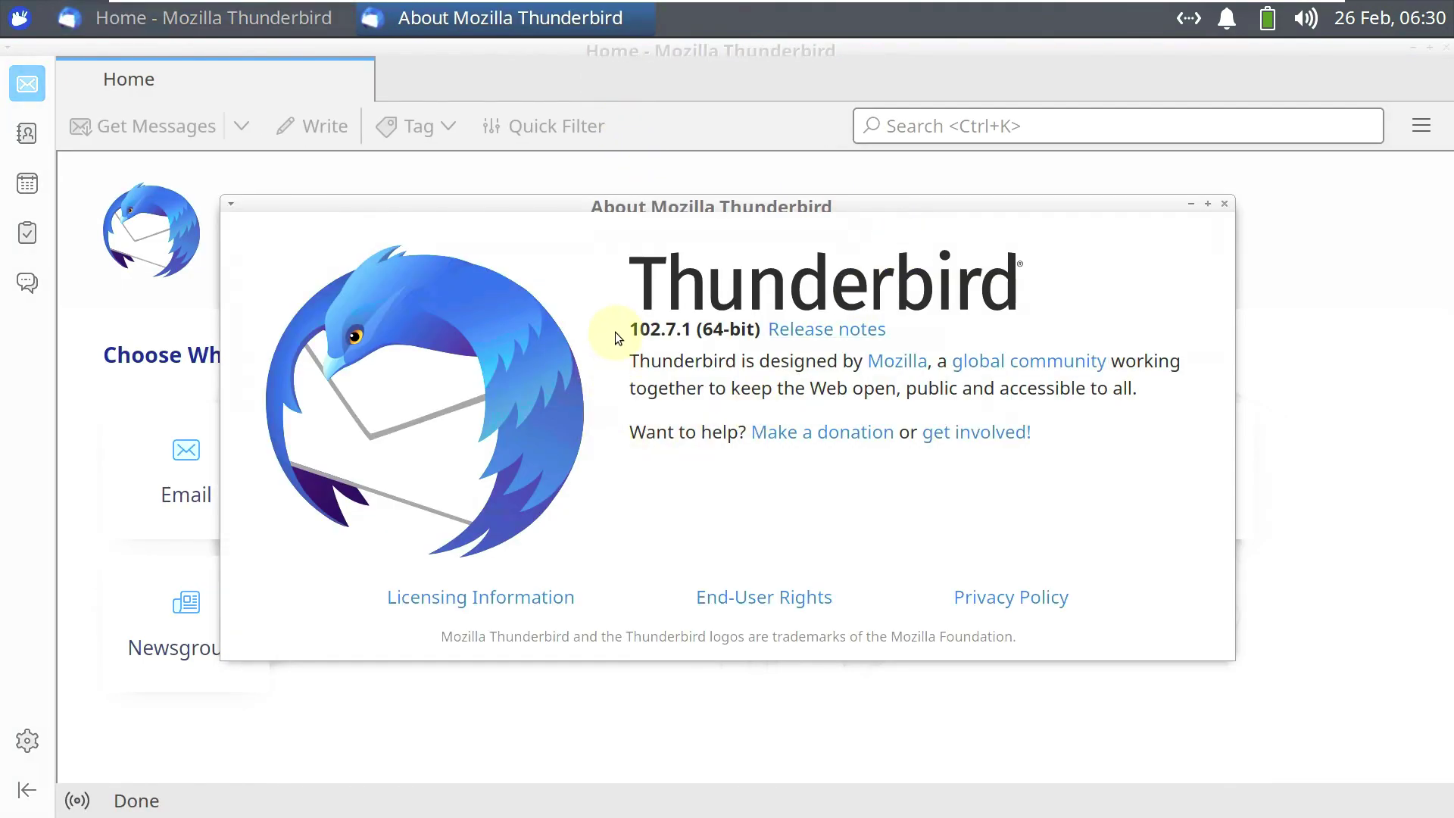
left_click_drag(632, 327, 914, 331)
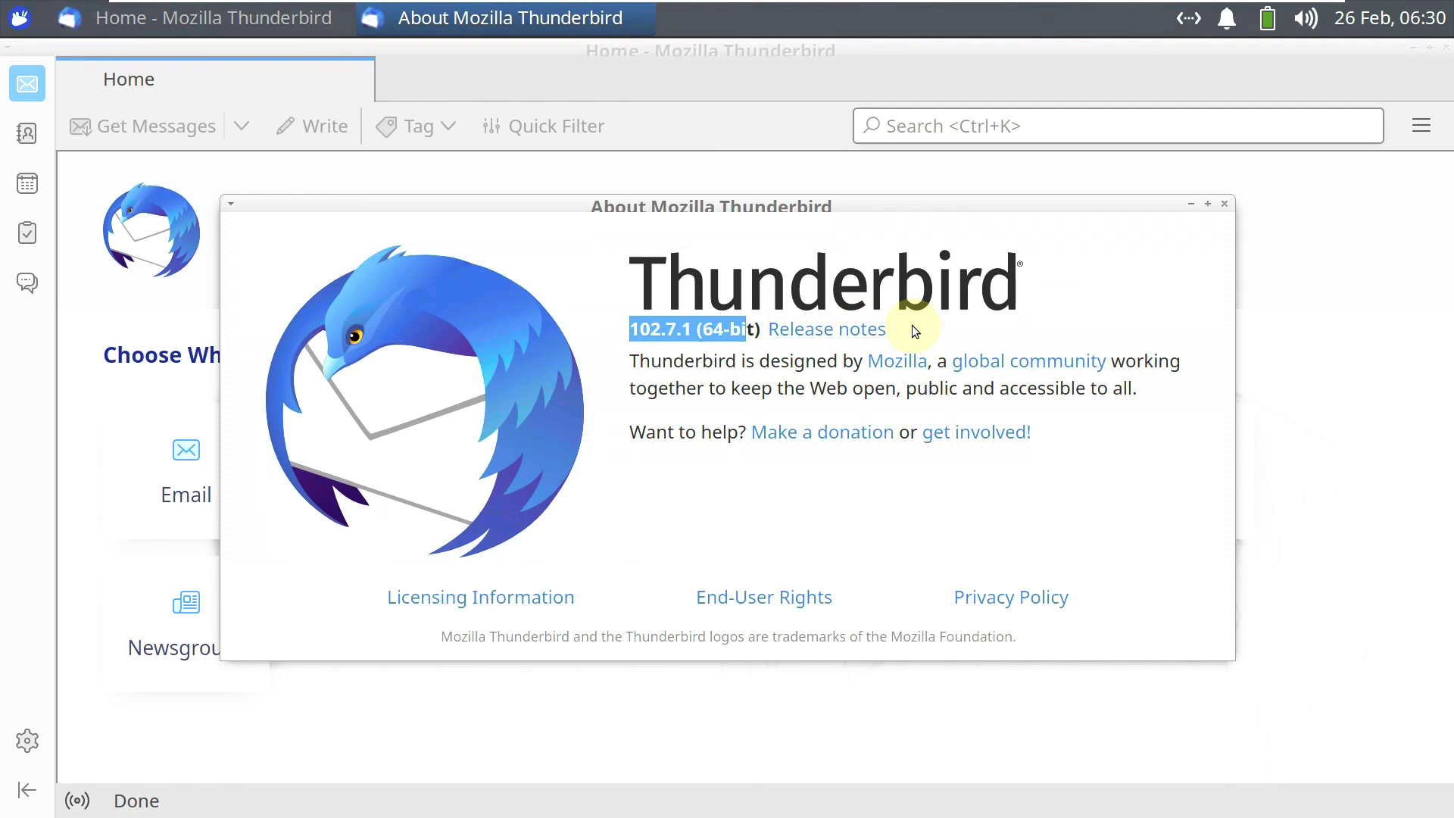
left_click(1223, 204)
left_click(1446, 48)
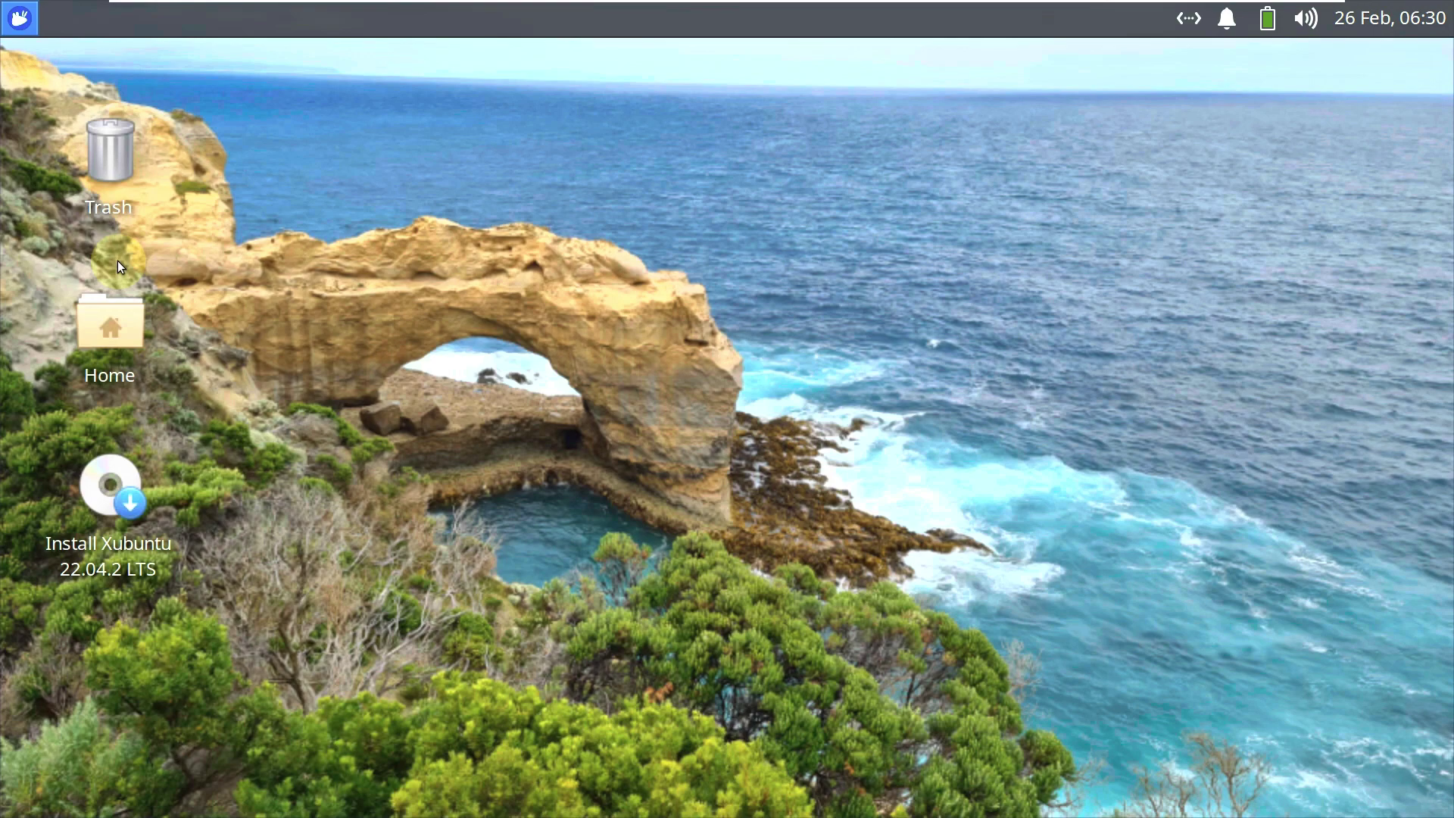
Step: Launch Transmission from the Internet applications and agree to its file sharing notice
left_click(20, 23)
left_click(20, 22)
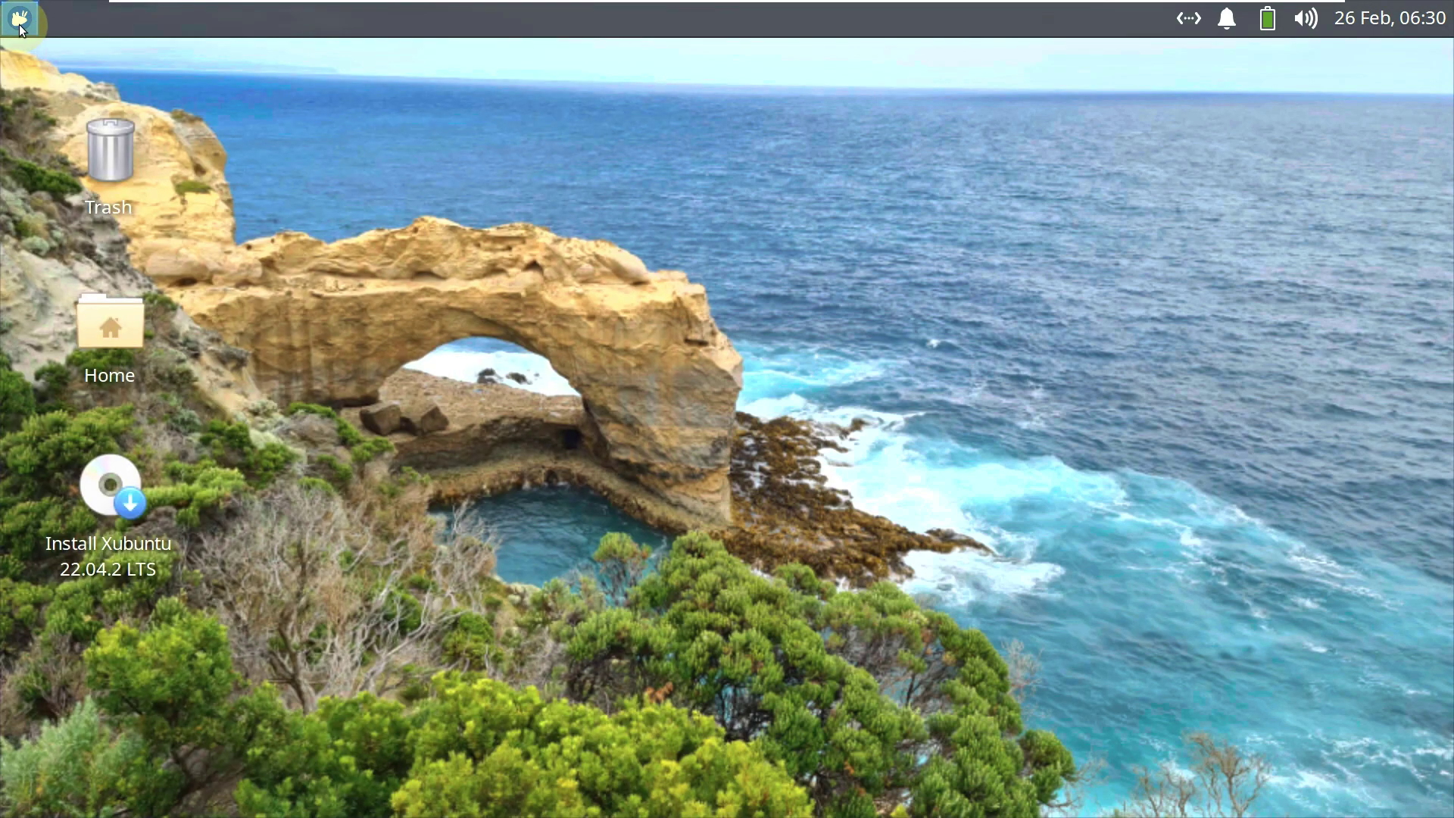
left_click(20, 23)
left_click(571, 379)
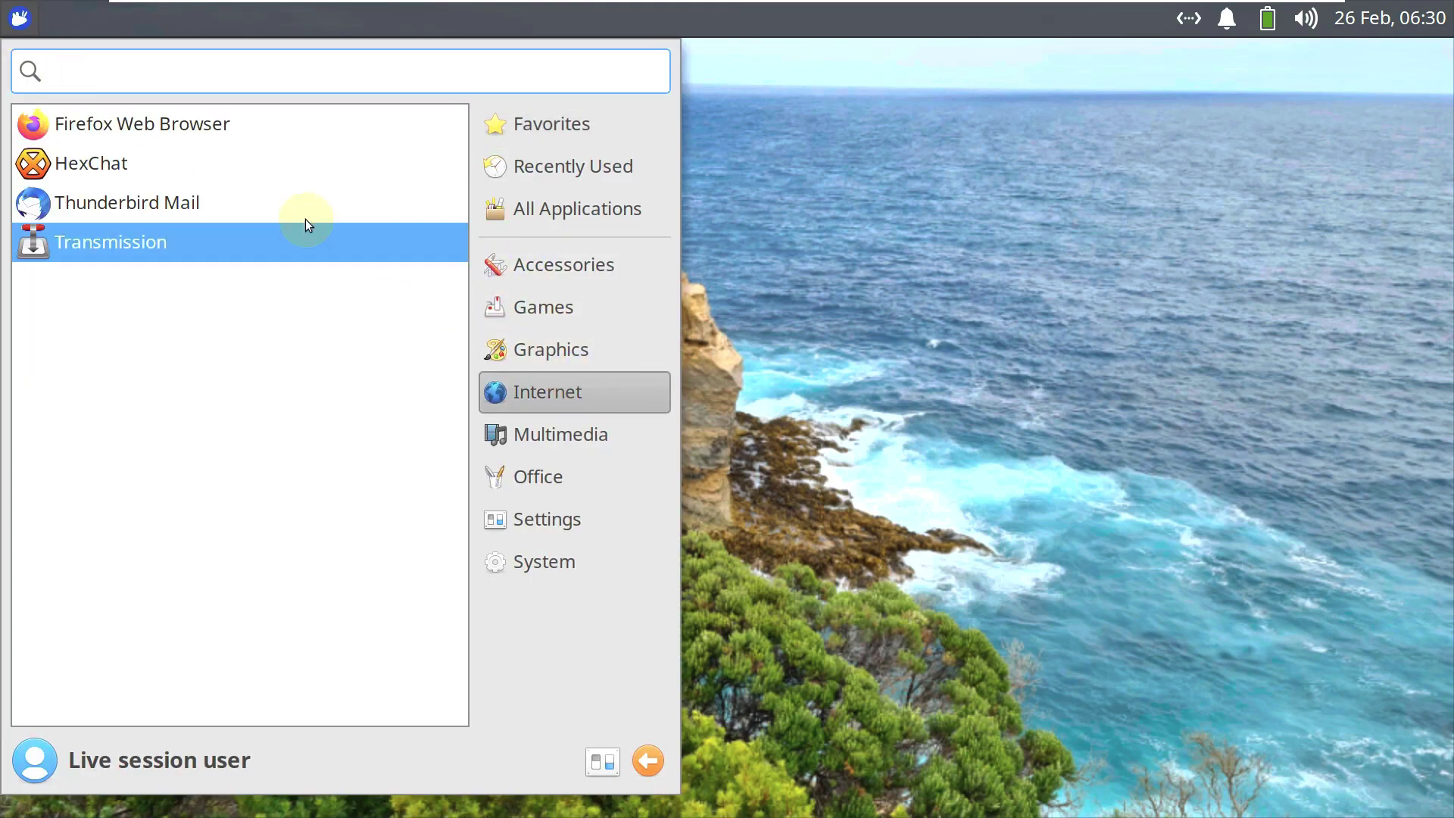
left_click(163, 240)
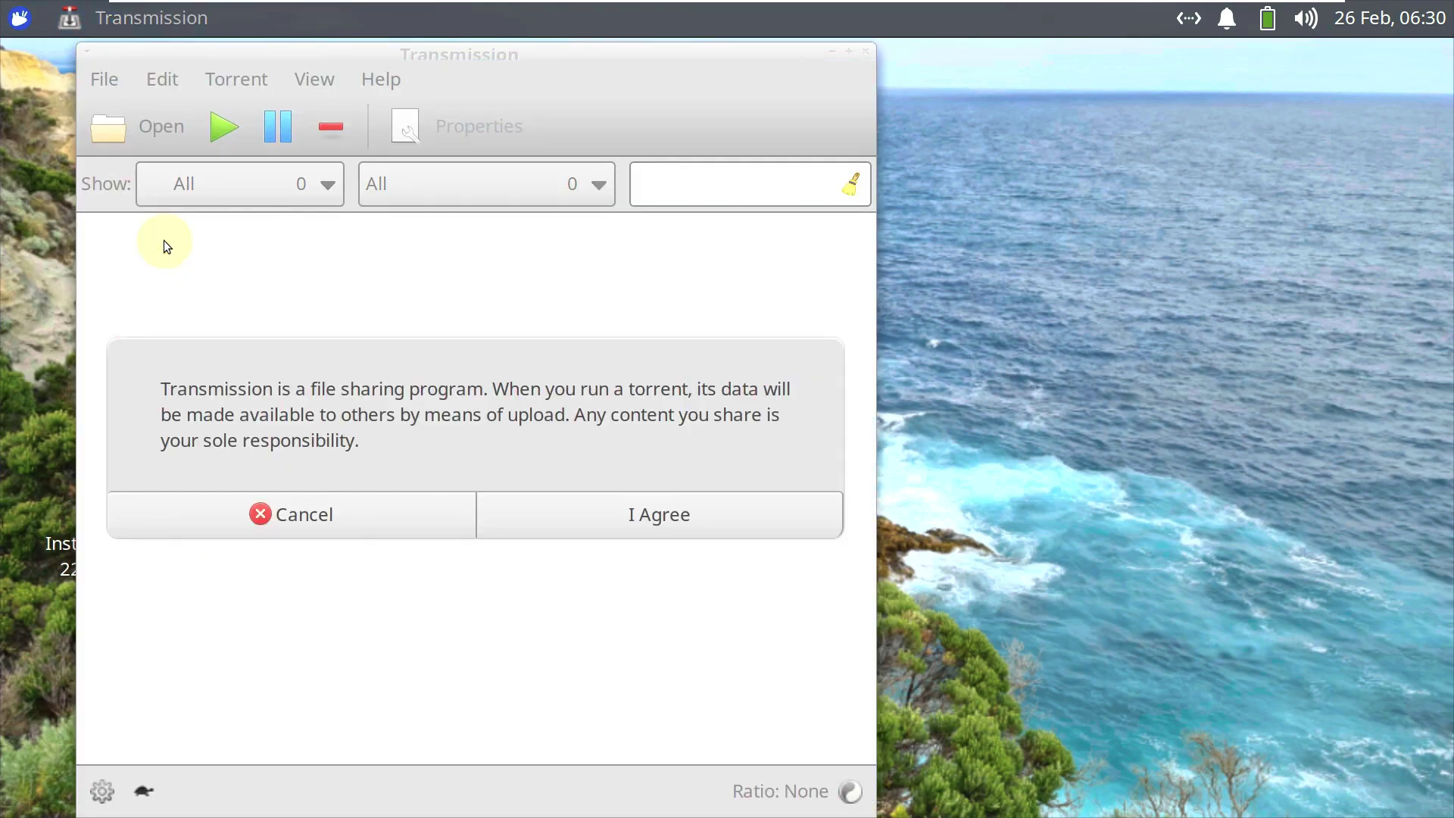
left_click(604, 502)
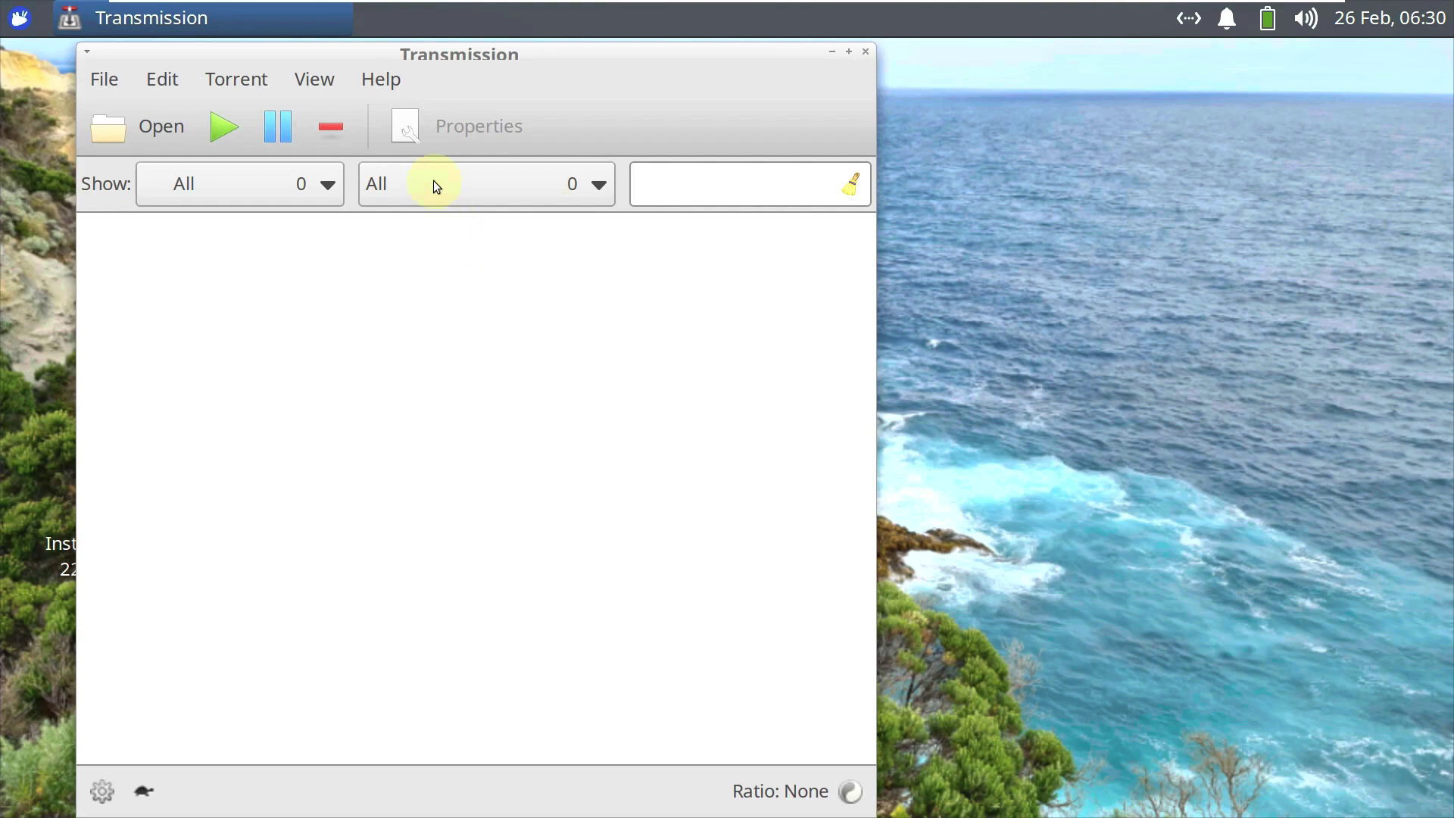
Step: View Transmission's version in its About dialog and close the application
left_click(385, 77)
left_click(434, 275)
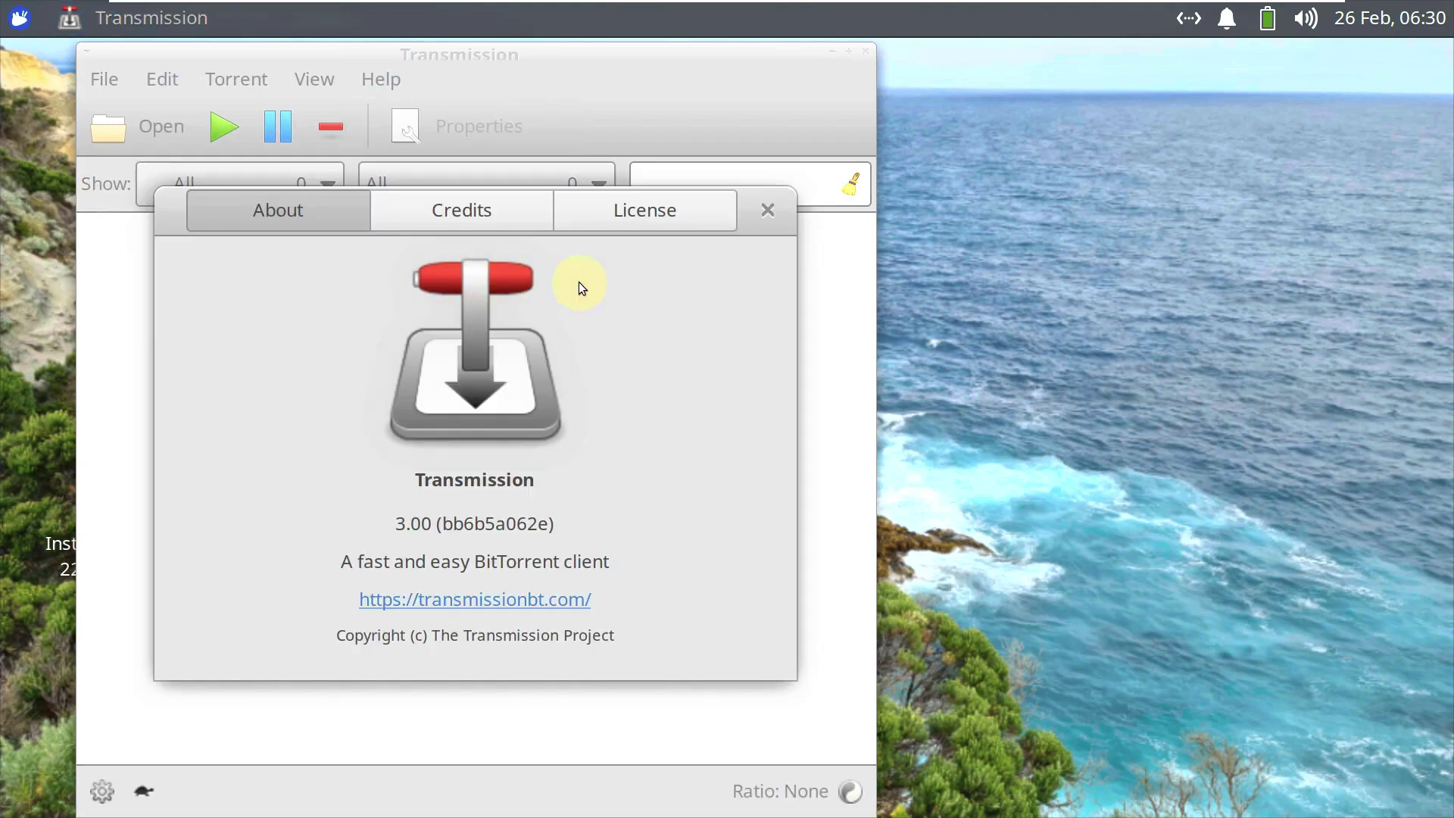
left_click(767, 208)
left_click(864, 52)
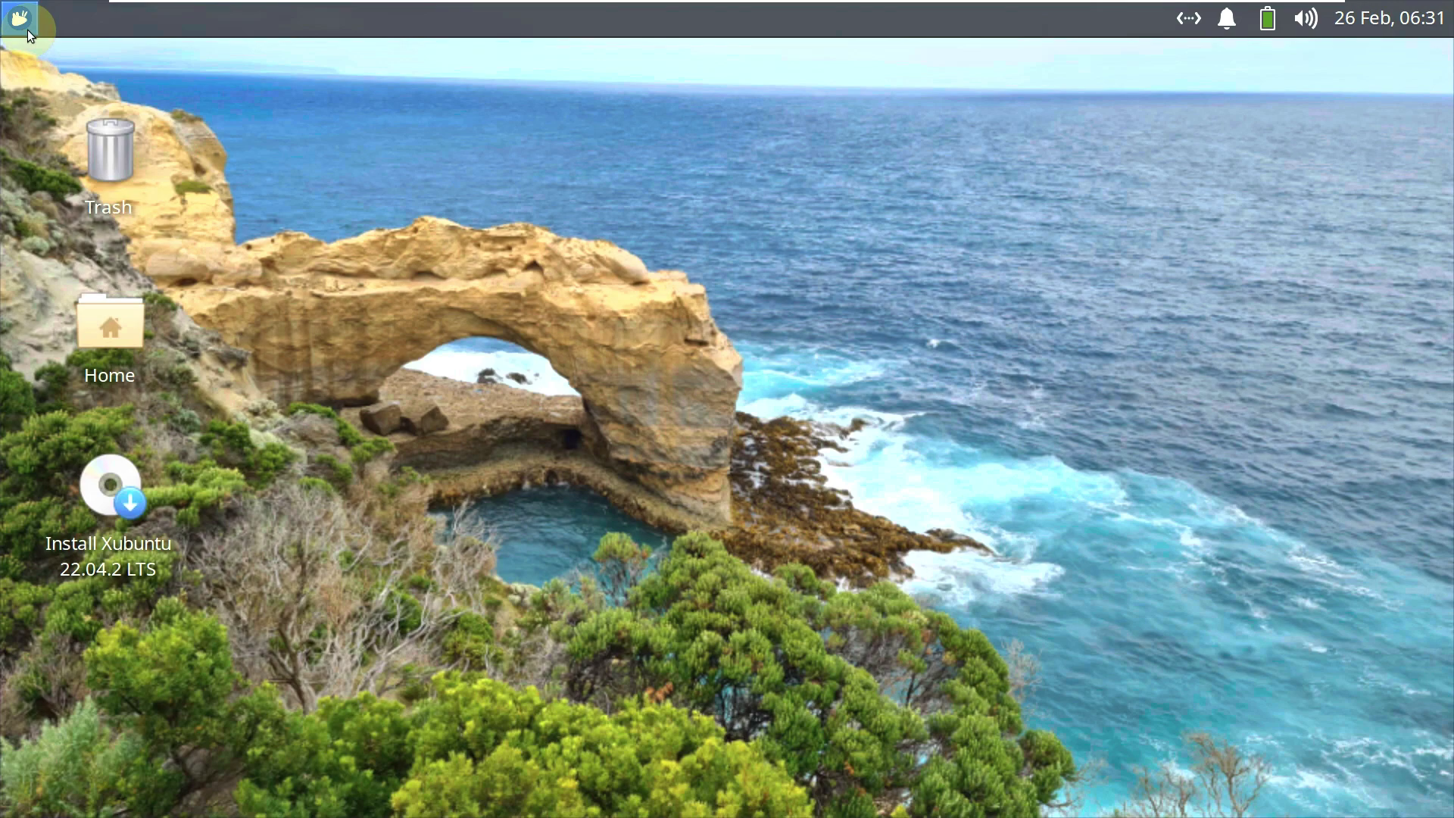
Step: Launch Rhythmbox from the Multimedia applications, view its version in the About dialog, and close the application
left_click(27, 30)
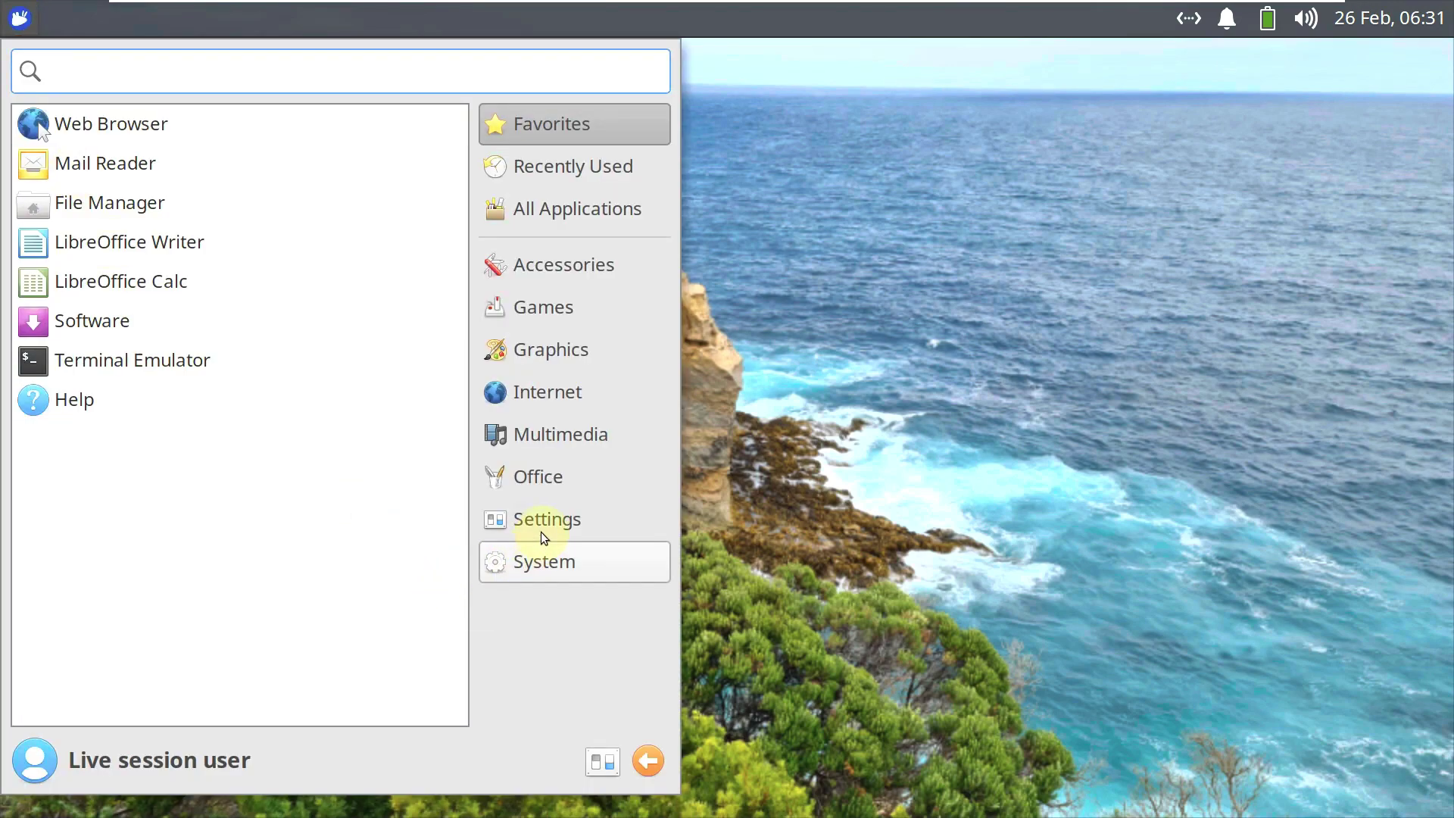
left_click(543, 409)
left_click(543, 429)
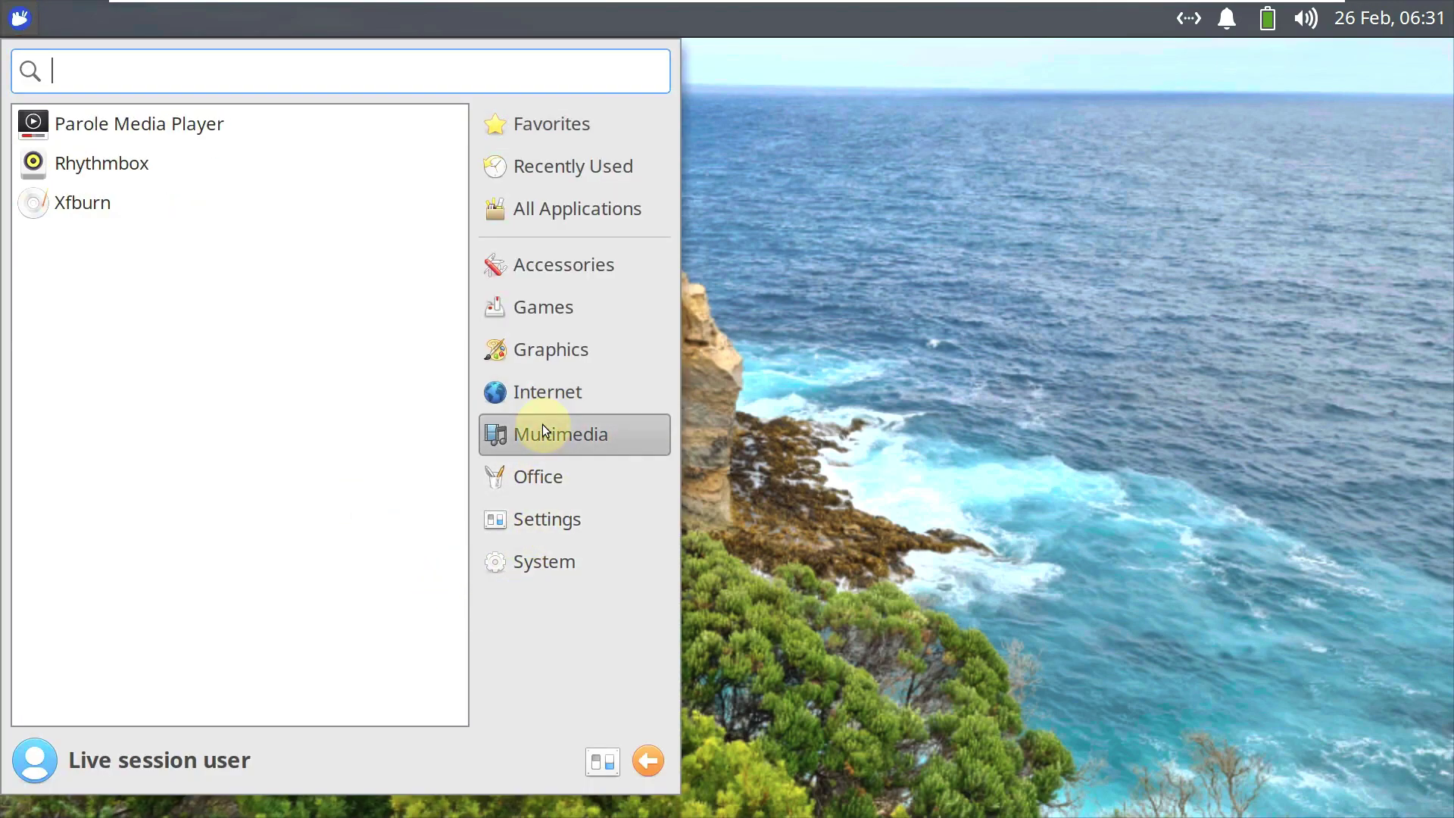
left_click(253, 168)
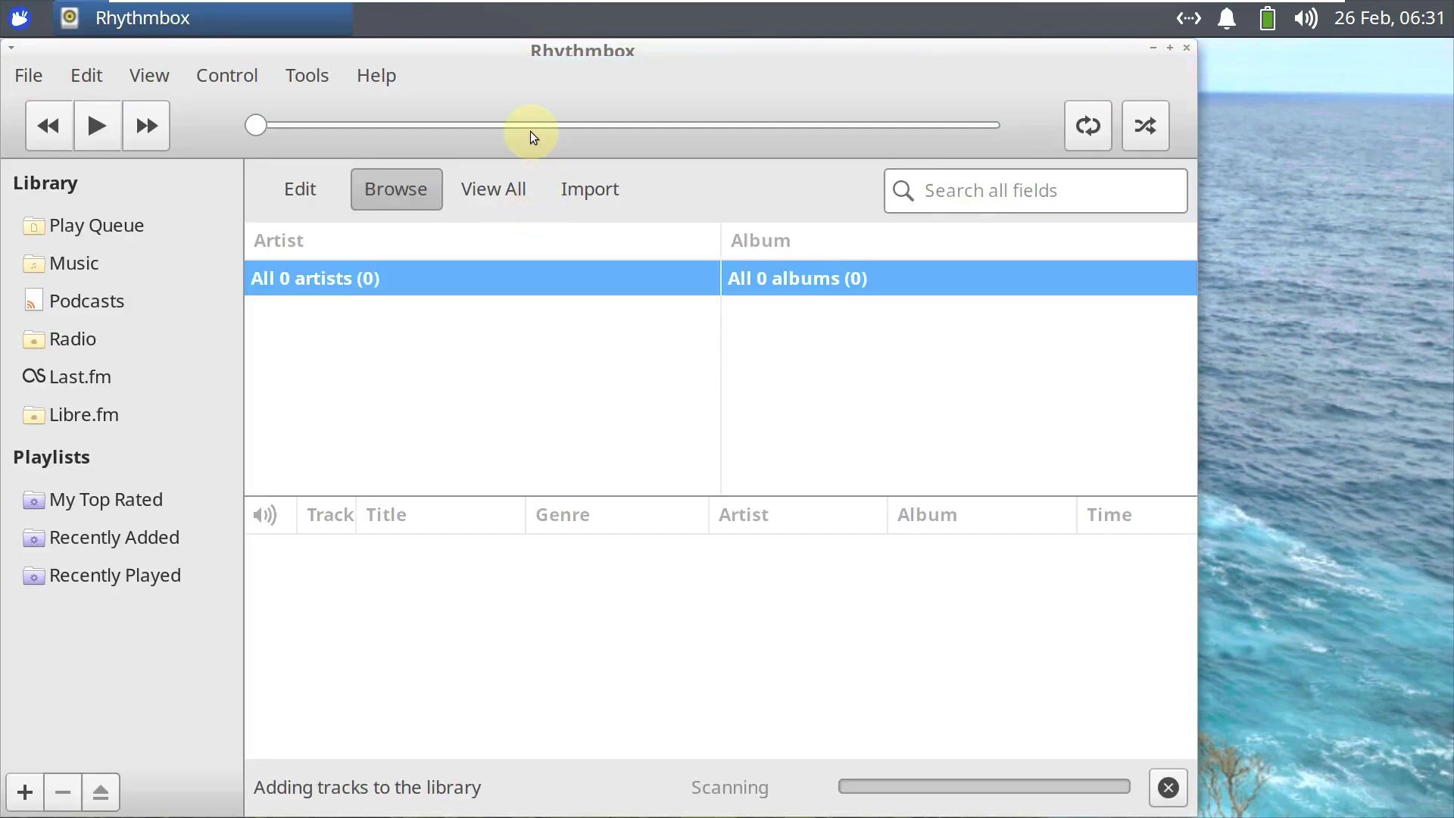
left_click(379, 75)
left_click(413, 149)
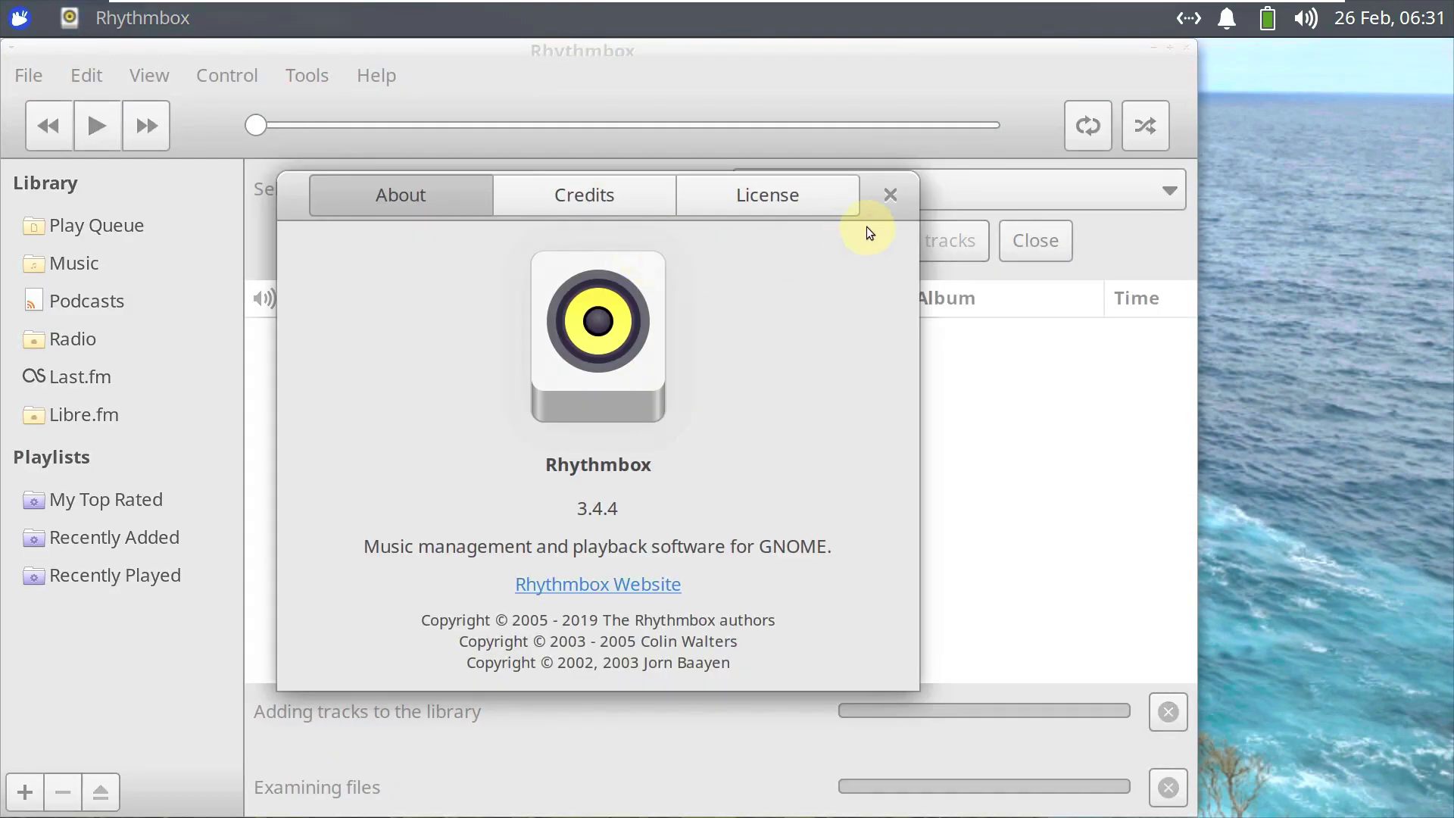
left_click(891, 195)
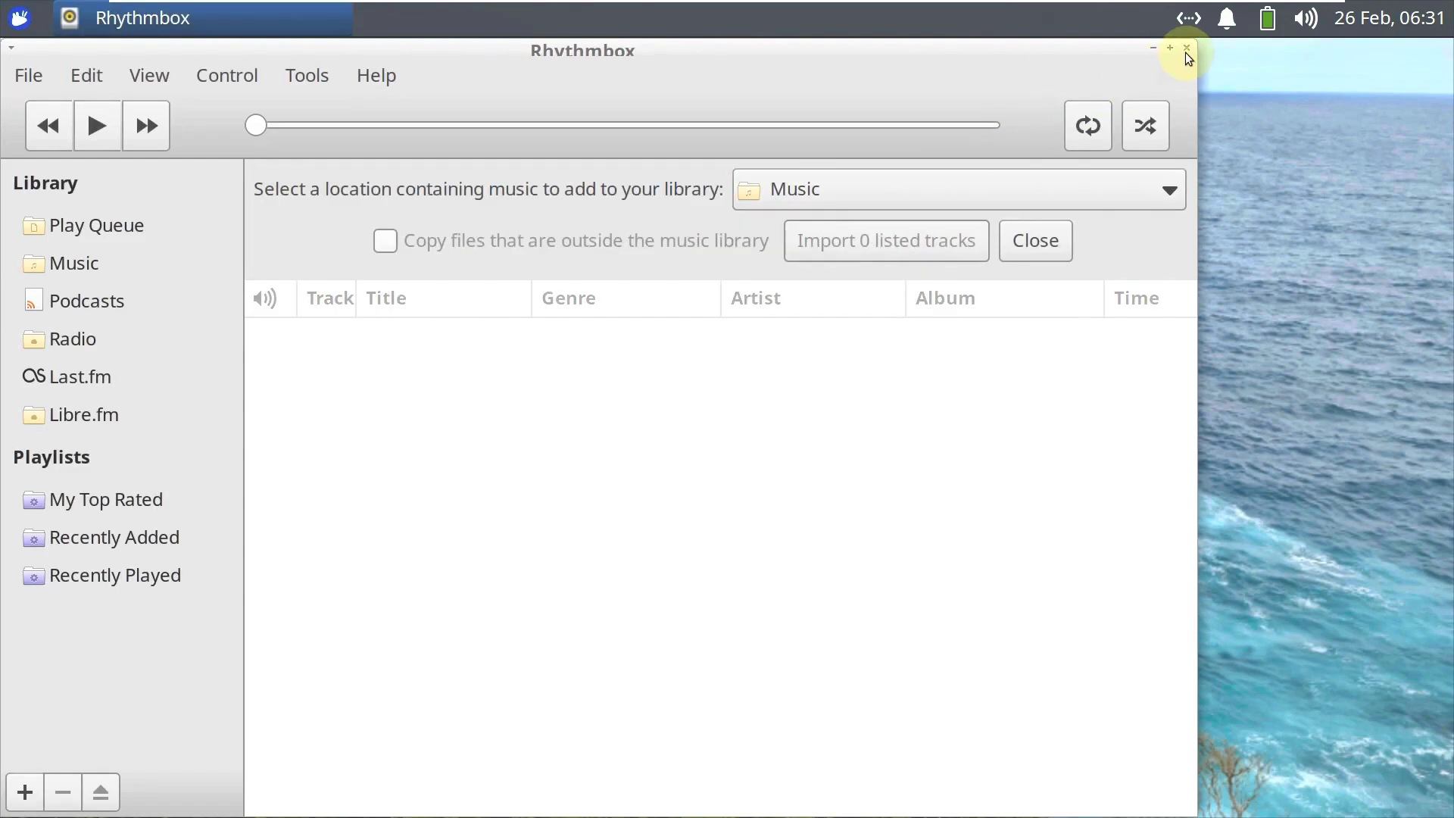
left_click(1189, 52)
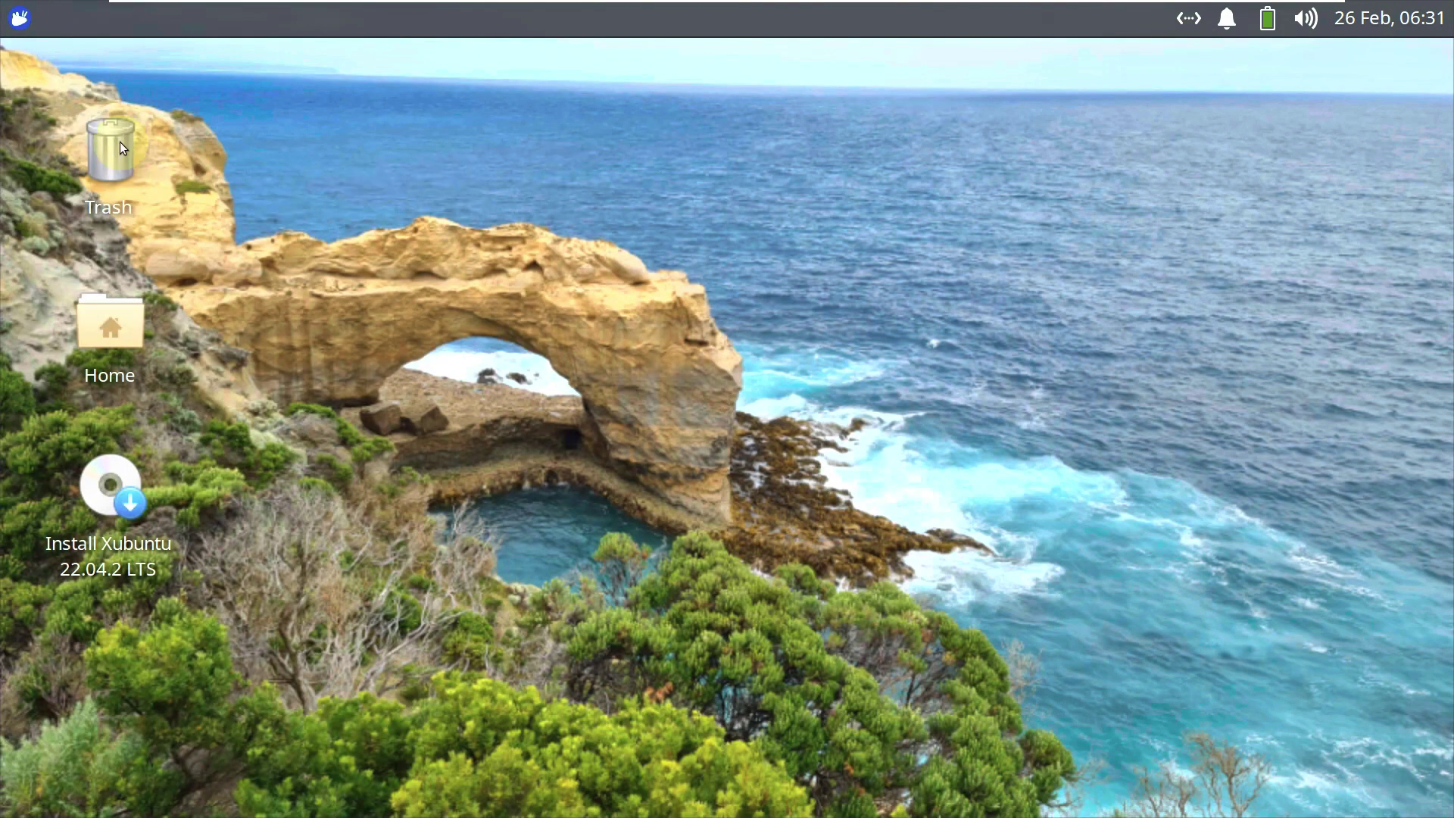
Step: Launch Rhythmbox from the Multimedia applications and view its version in the About dialog
left_click(30, 22)
left_click(598, 225)
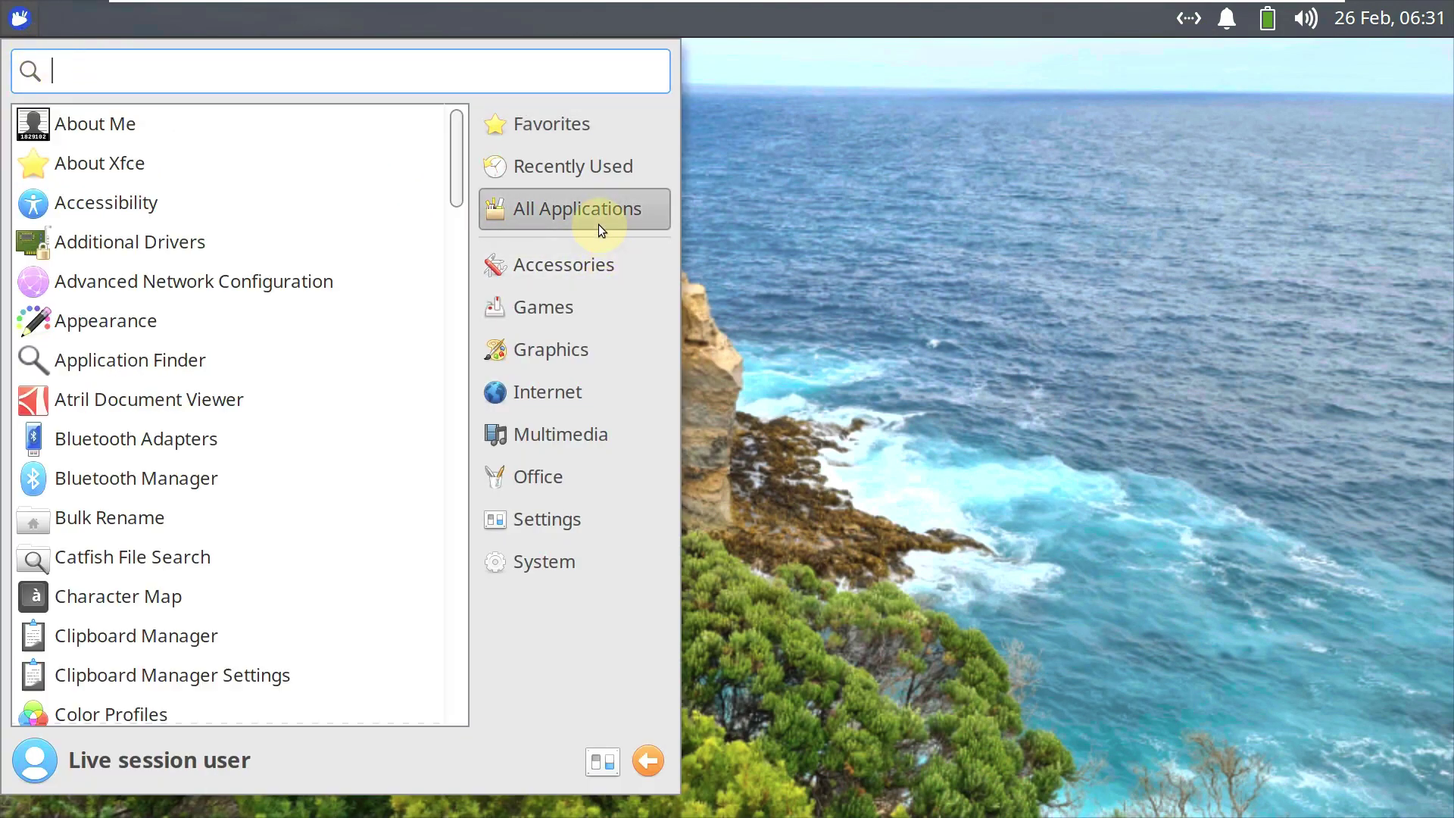
scroll(397, 406, "down", 10)
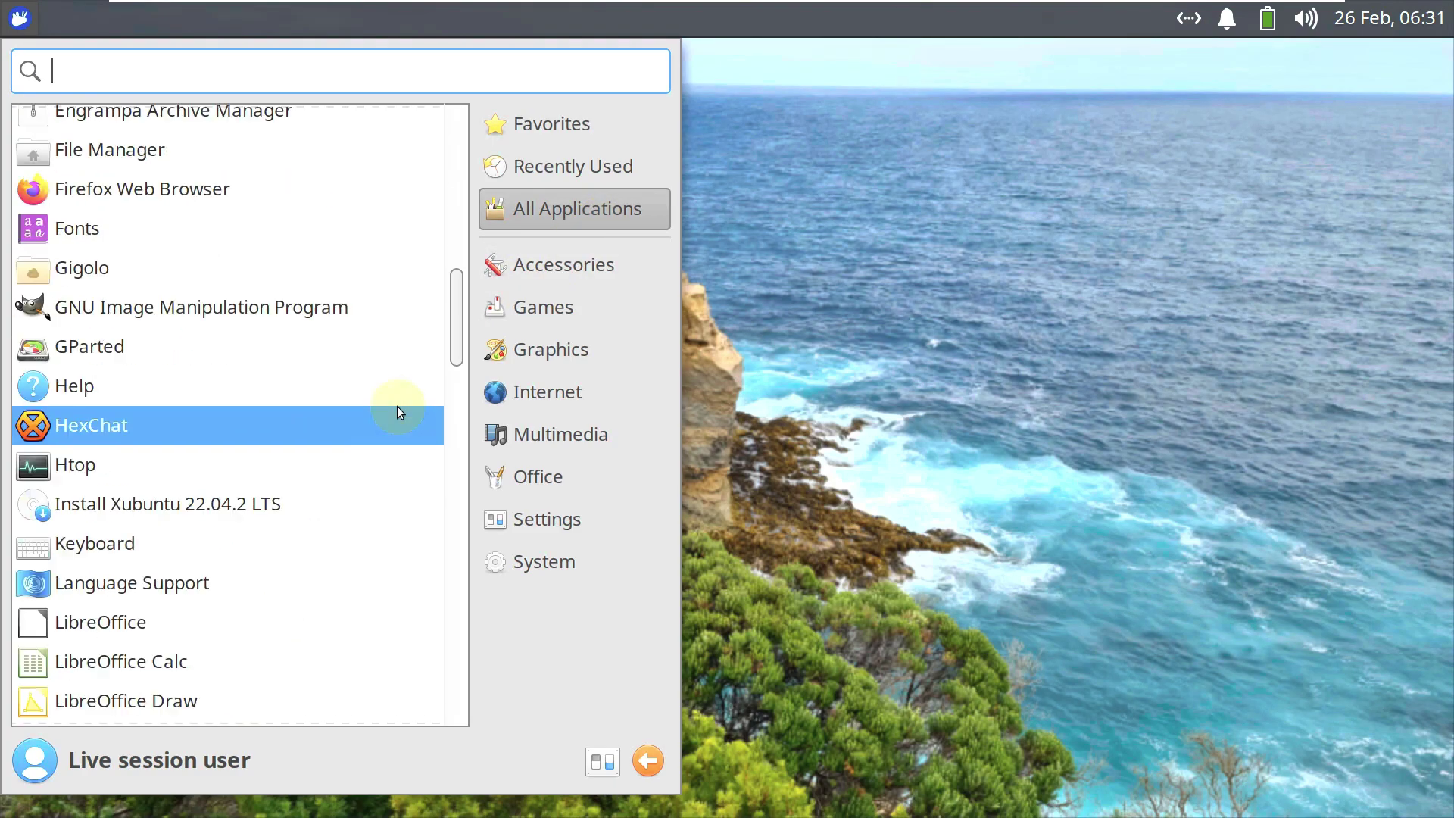
scroll(397, 406, "down", 10)
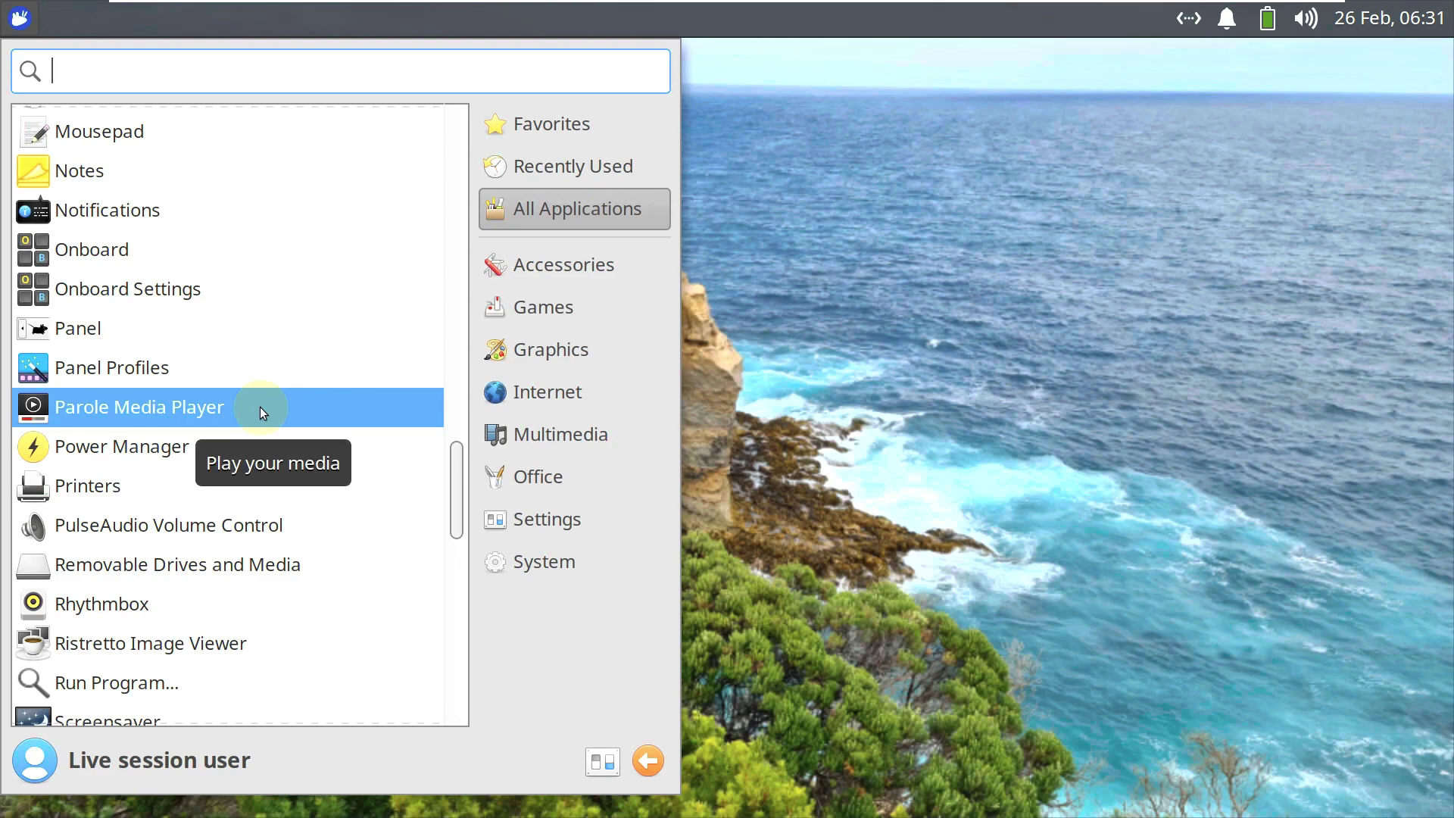
left_click(584, 429)
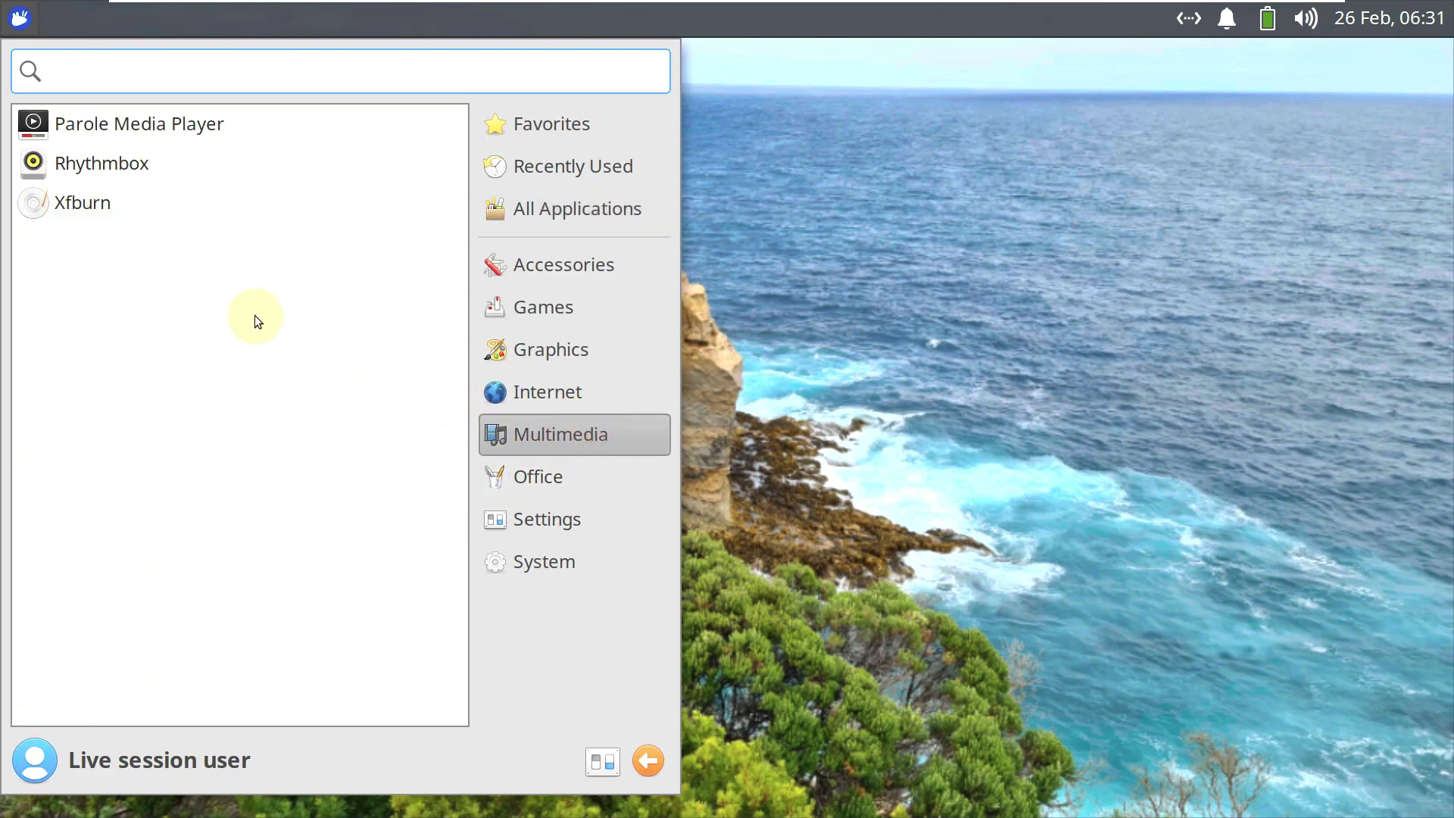
left_click(166, 164)
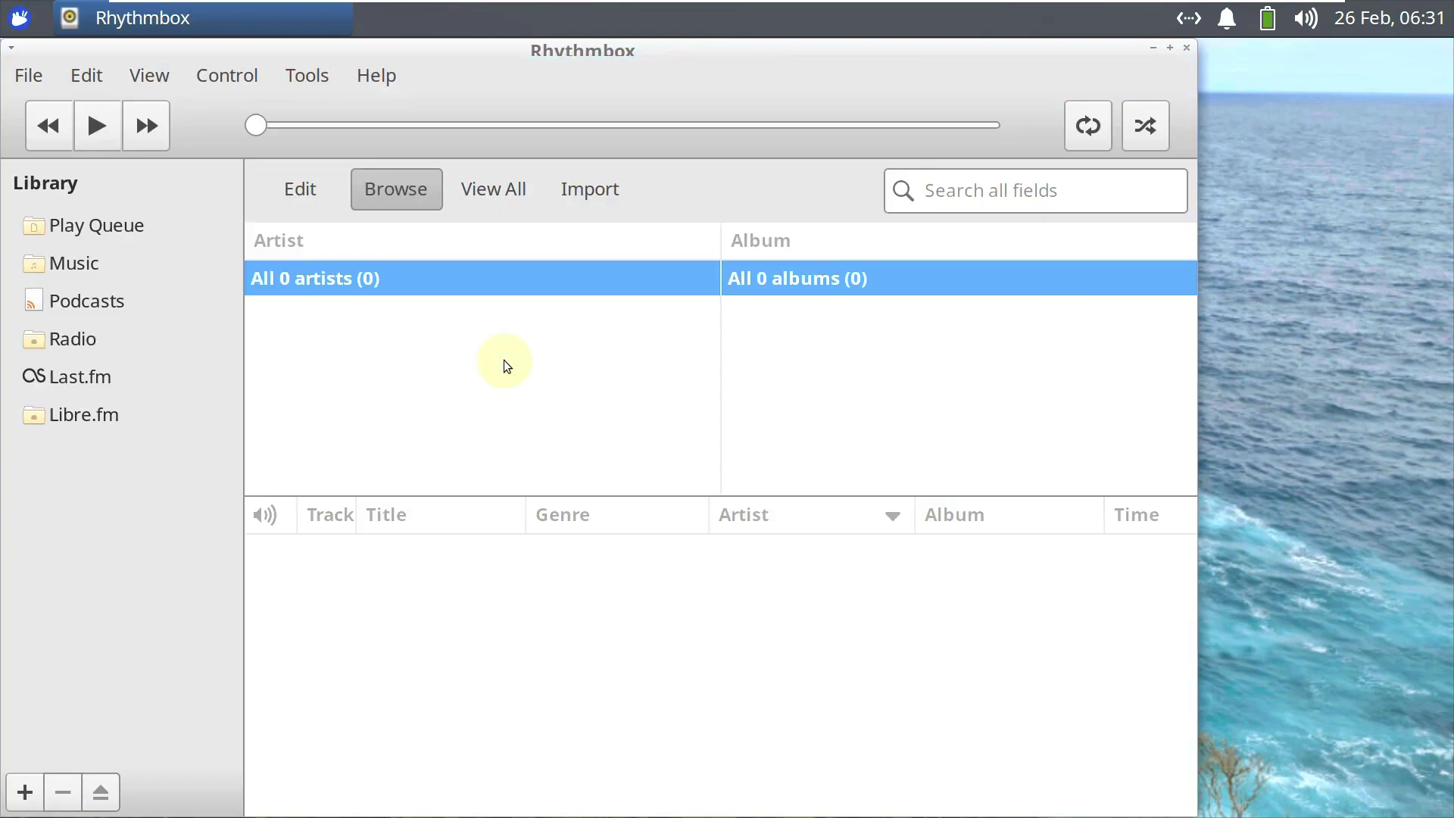
left_click(362, 79)
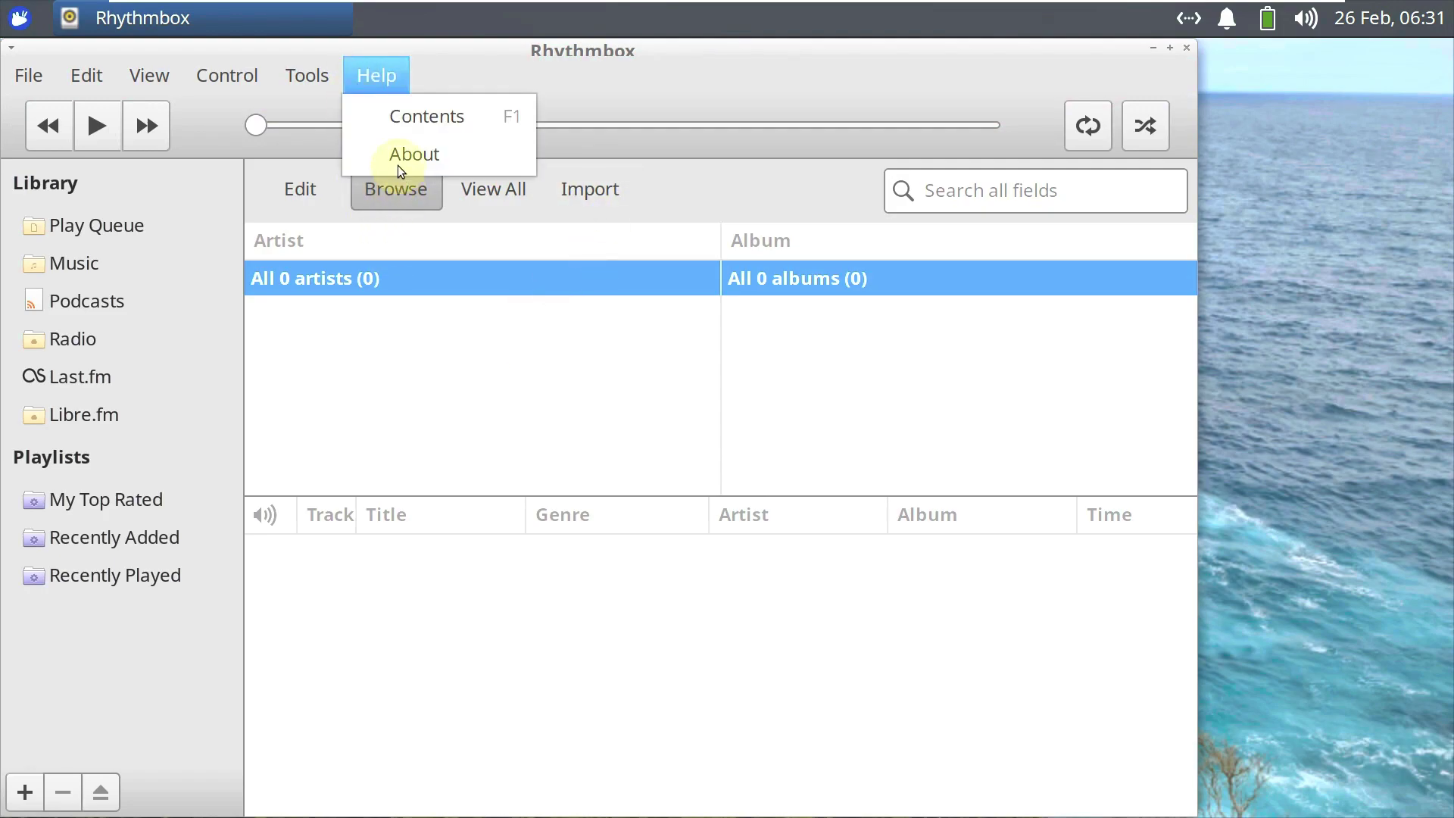
left_click(413, 153)
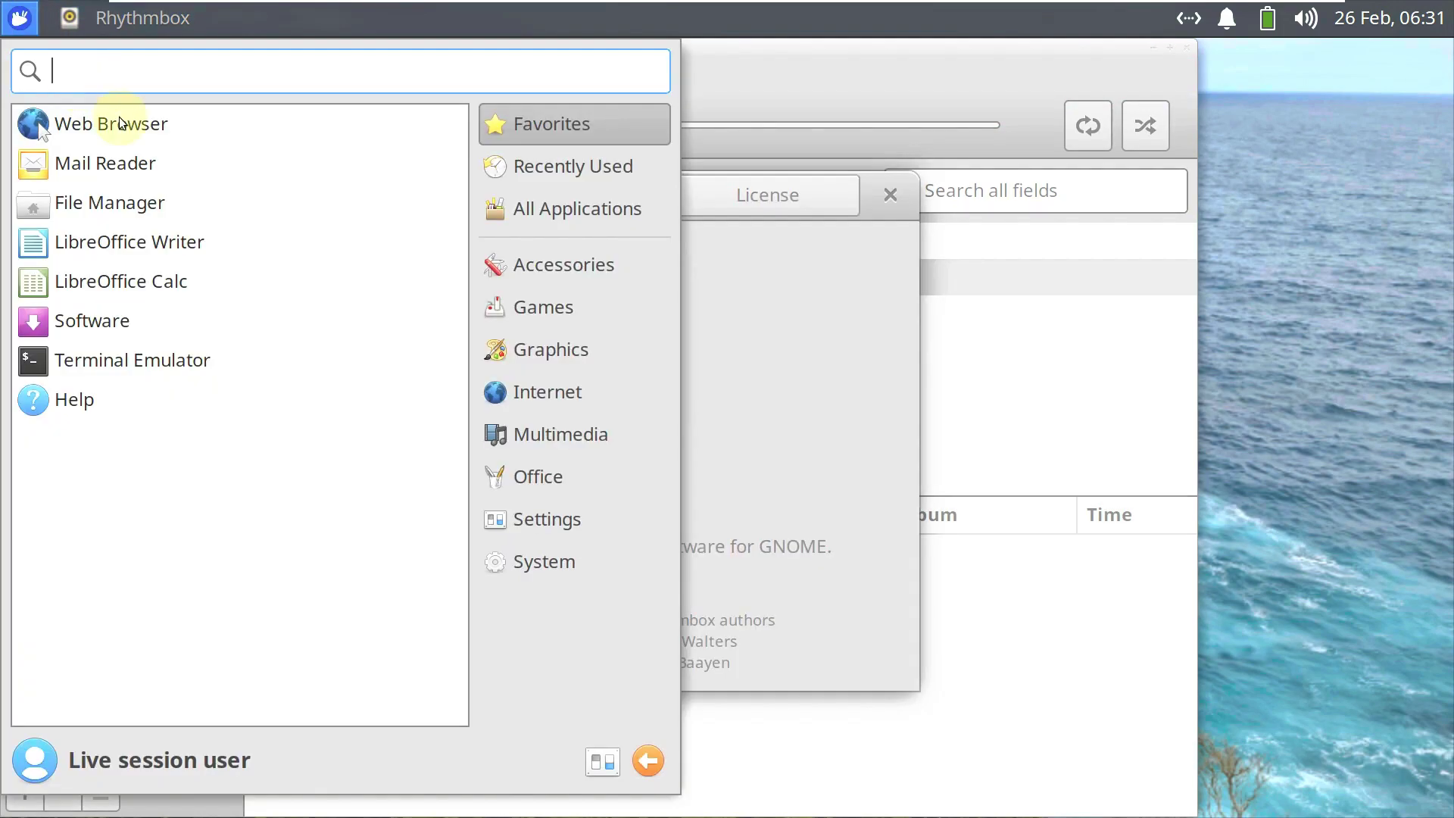
Step: Launch Parole Media Player from the Multimedia applications, view its version in the About dialog, and close the player
left_click(23, 19)
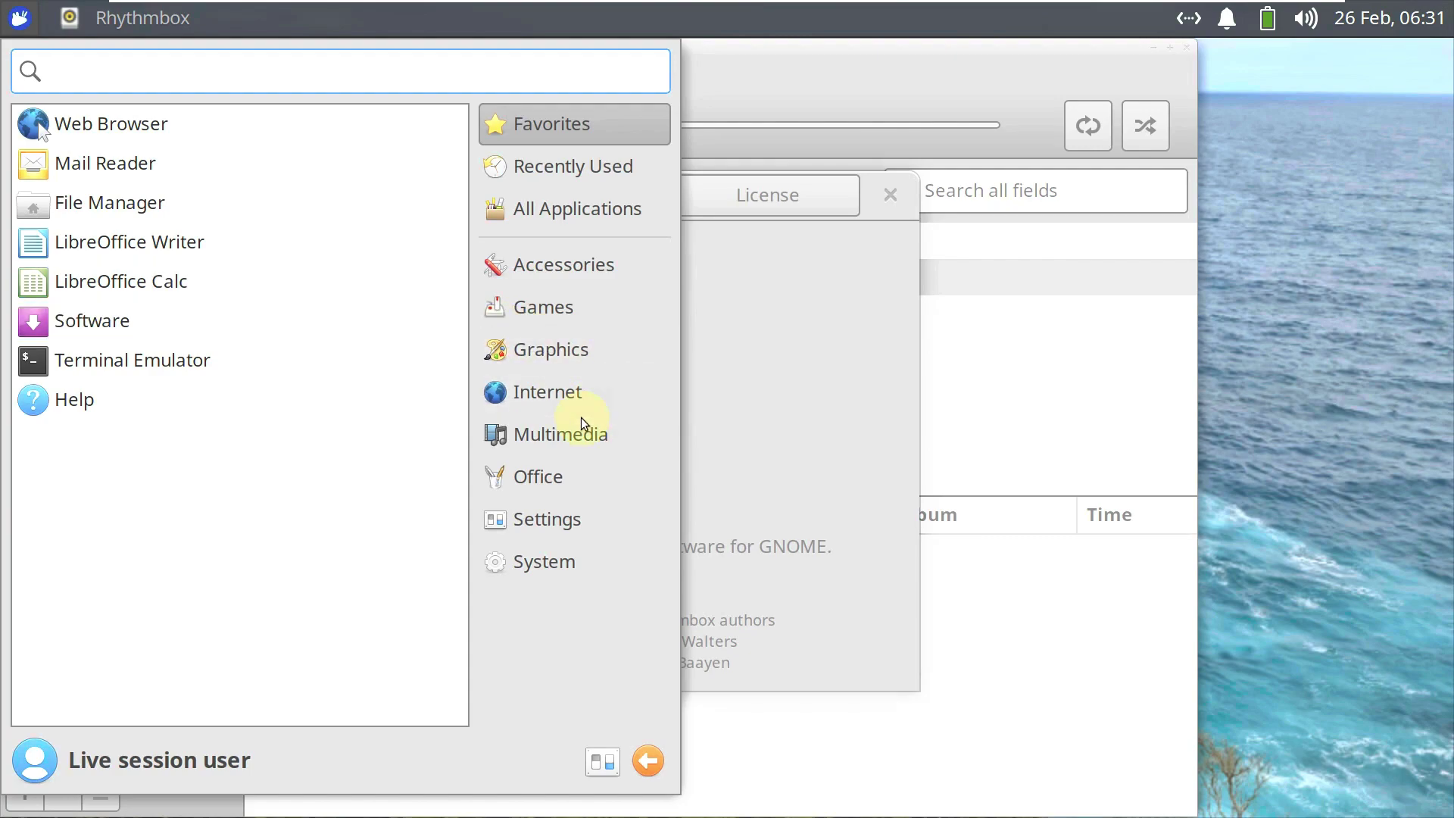
mouse_move(553, 425)
left_click(170, 127)
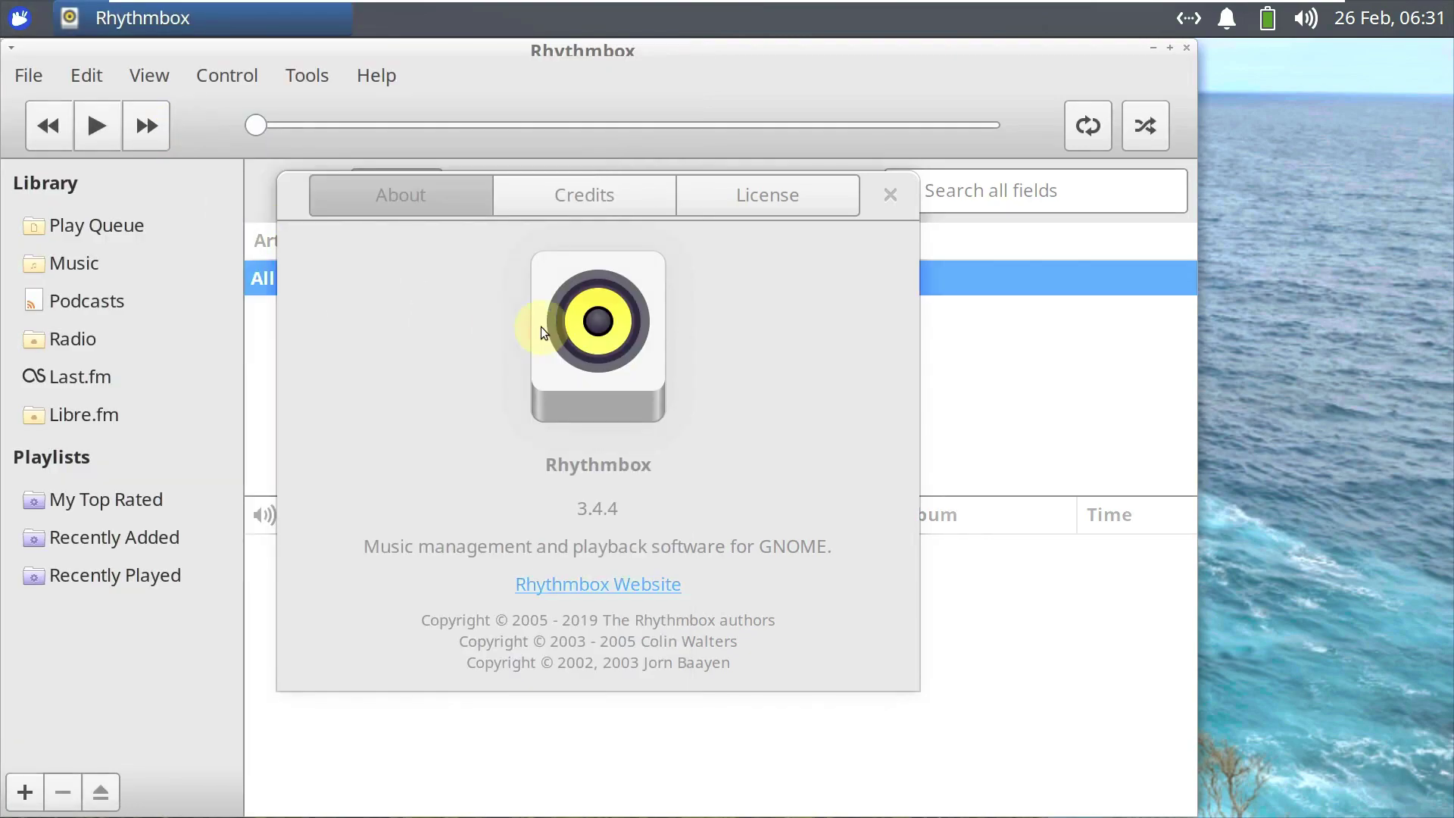
left_click(595, 147)
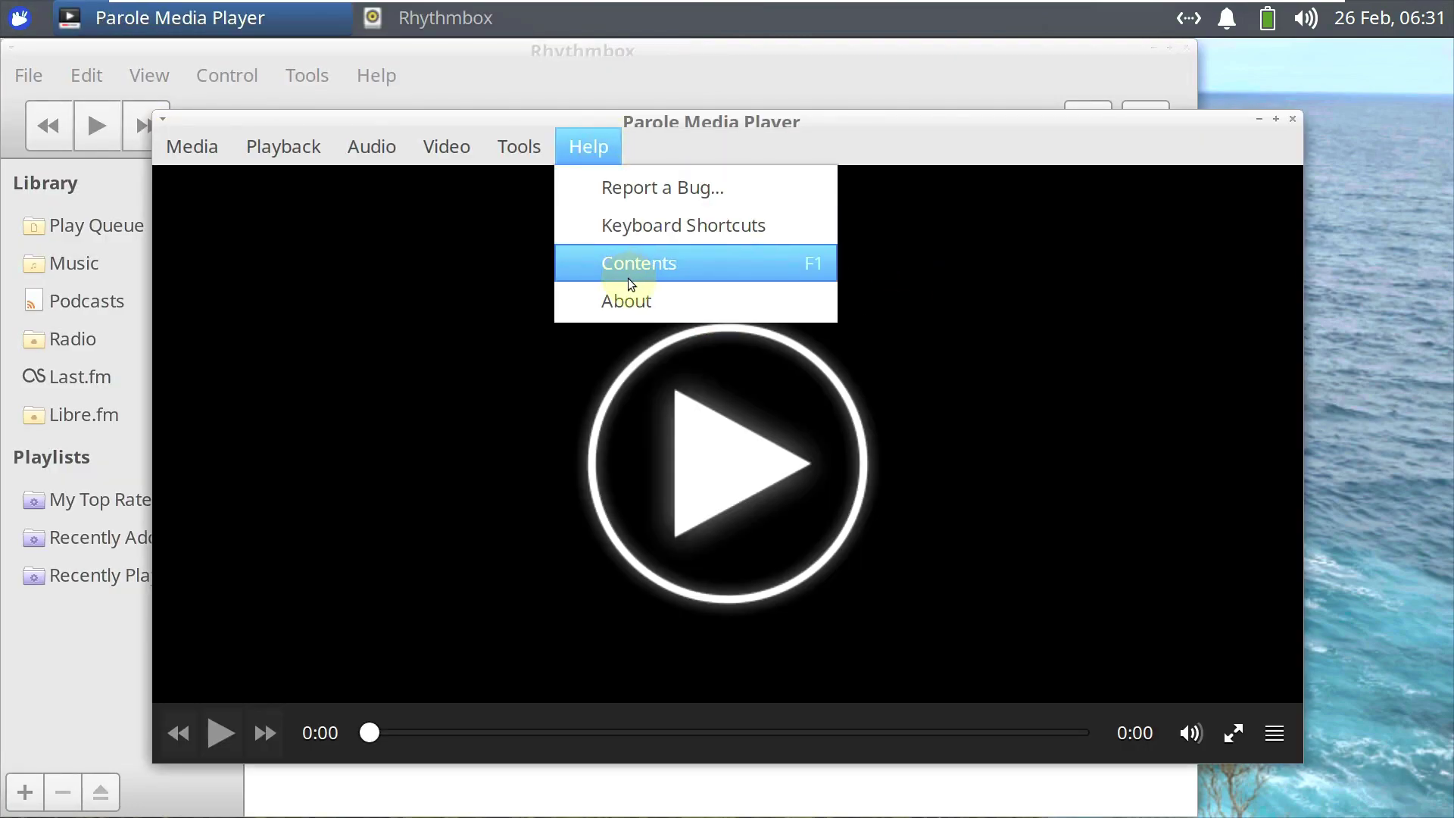
left_click(626, 301)
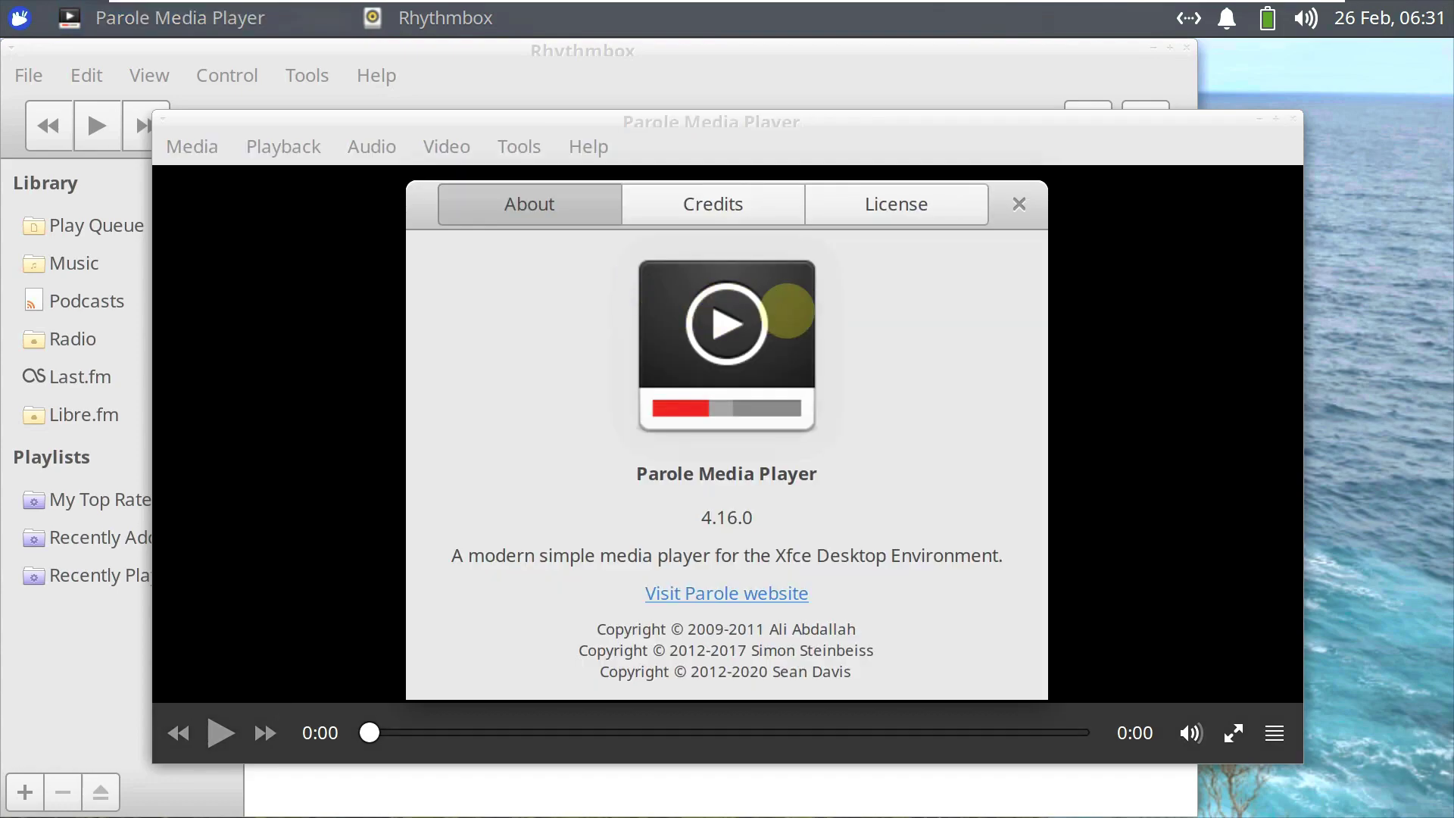
left_click(1014, 208)
left_click(1293, 119)
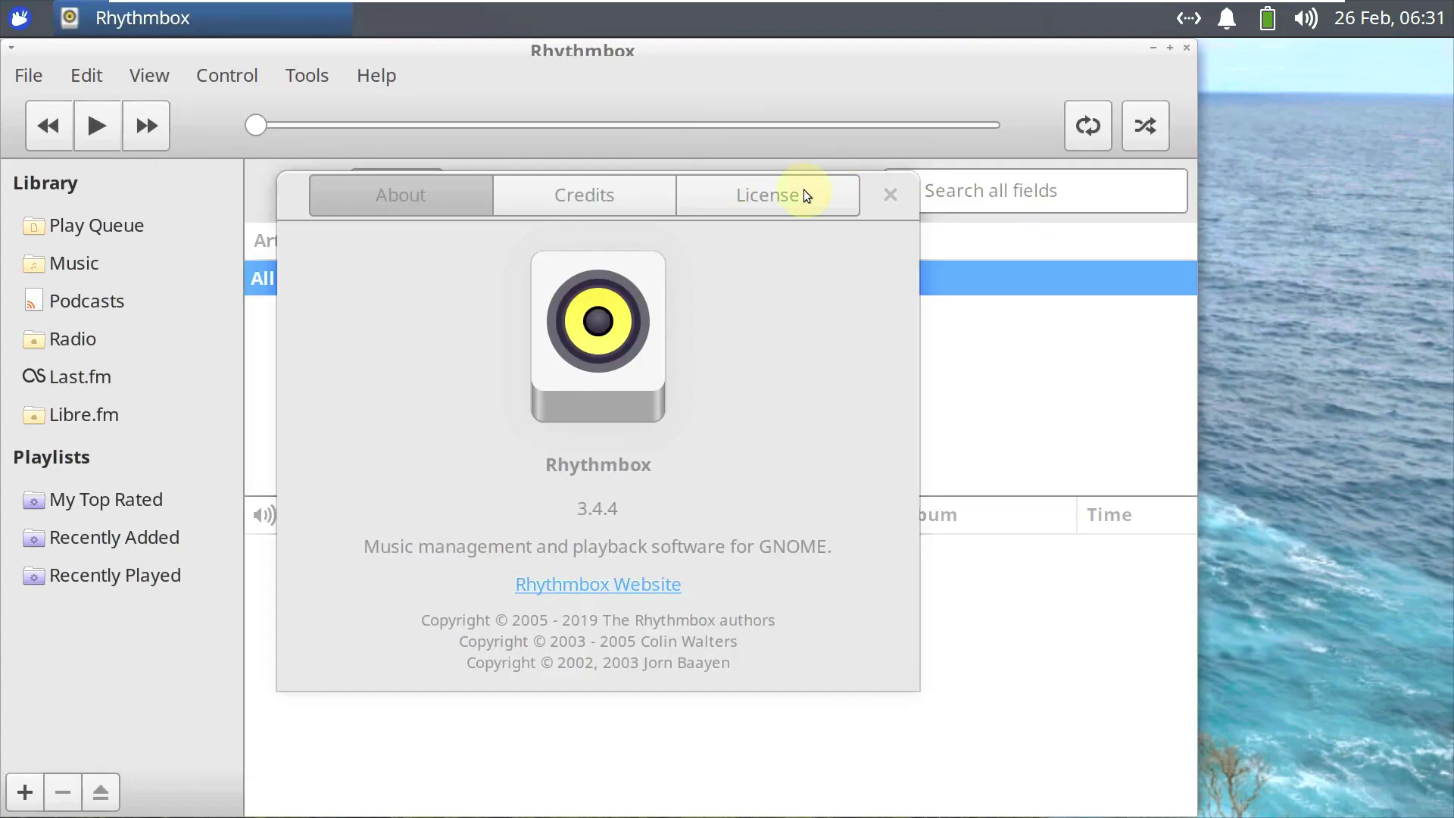
Step: Dismiss Rhythmbox's About dialog and close the application
left_click(882, 199)
left_click(900, 193)
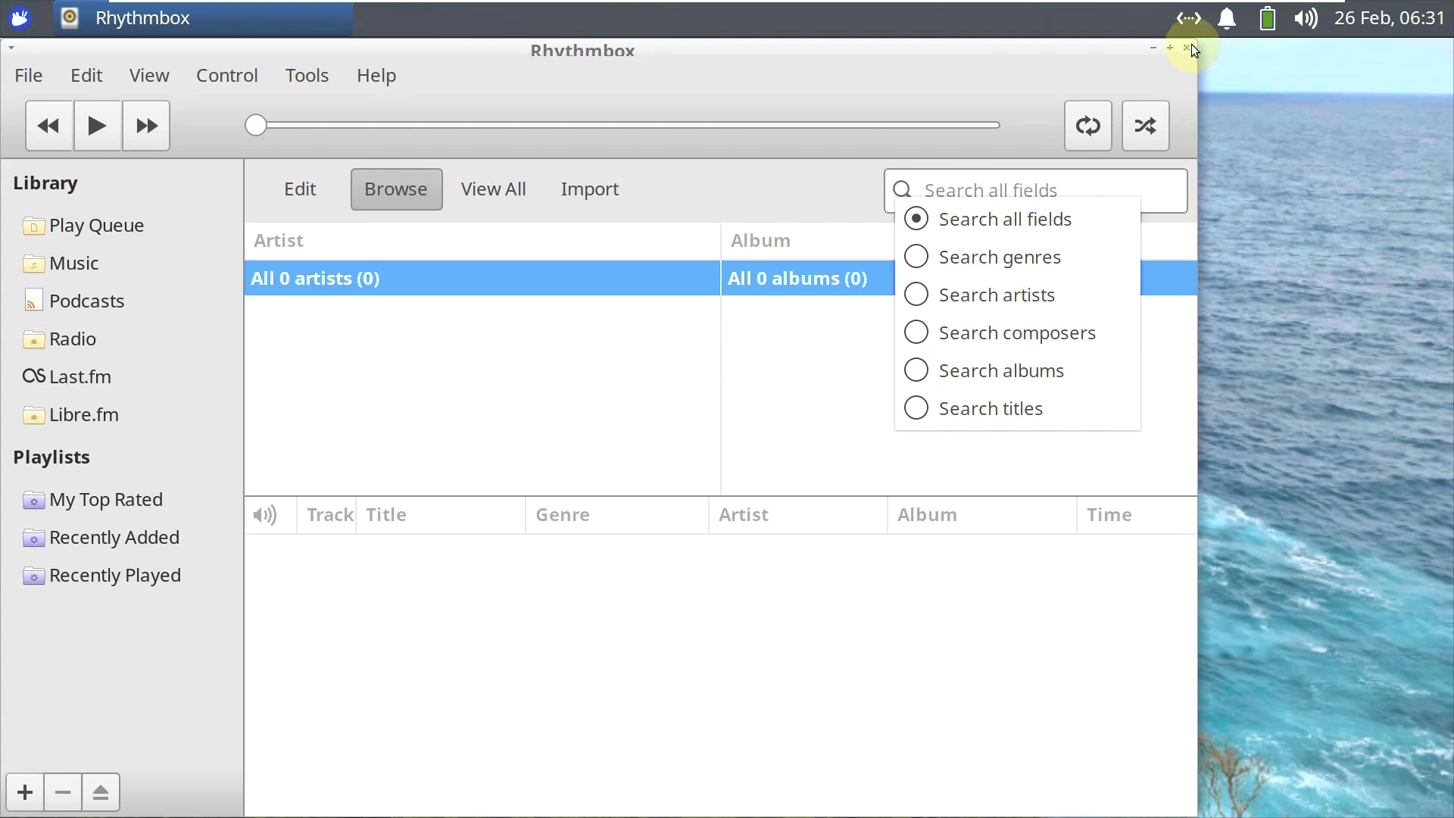
left_click(1183, 50)
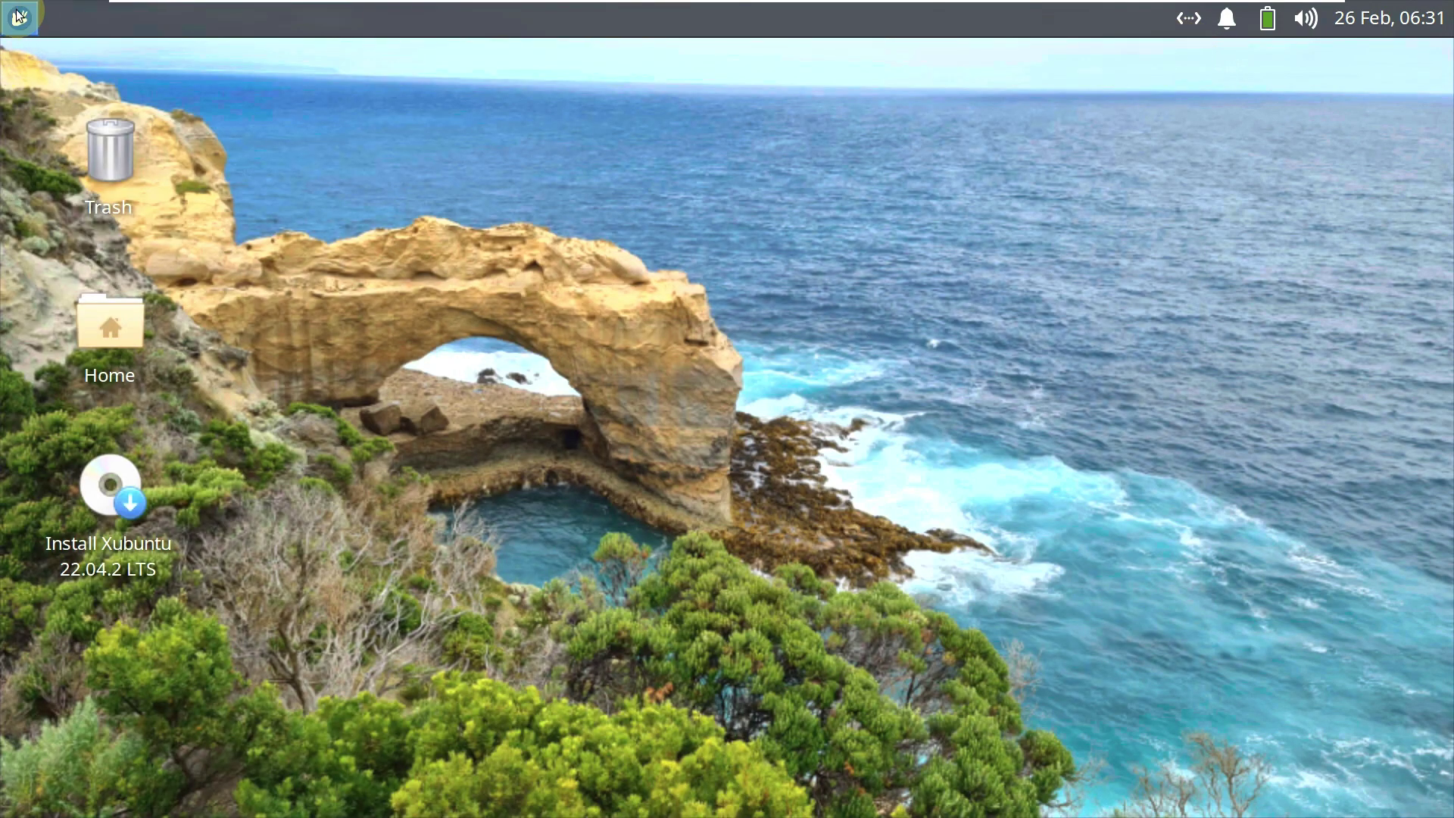
Step: Browse the preinstalled Multimedia, Office, Settings and System applications, as well as the full application list
left_click(19, 18)
left_click(577, 436)
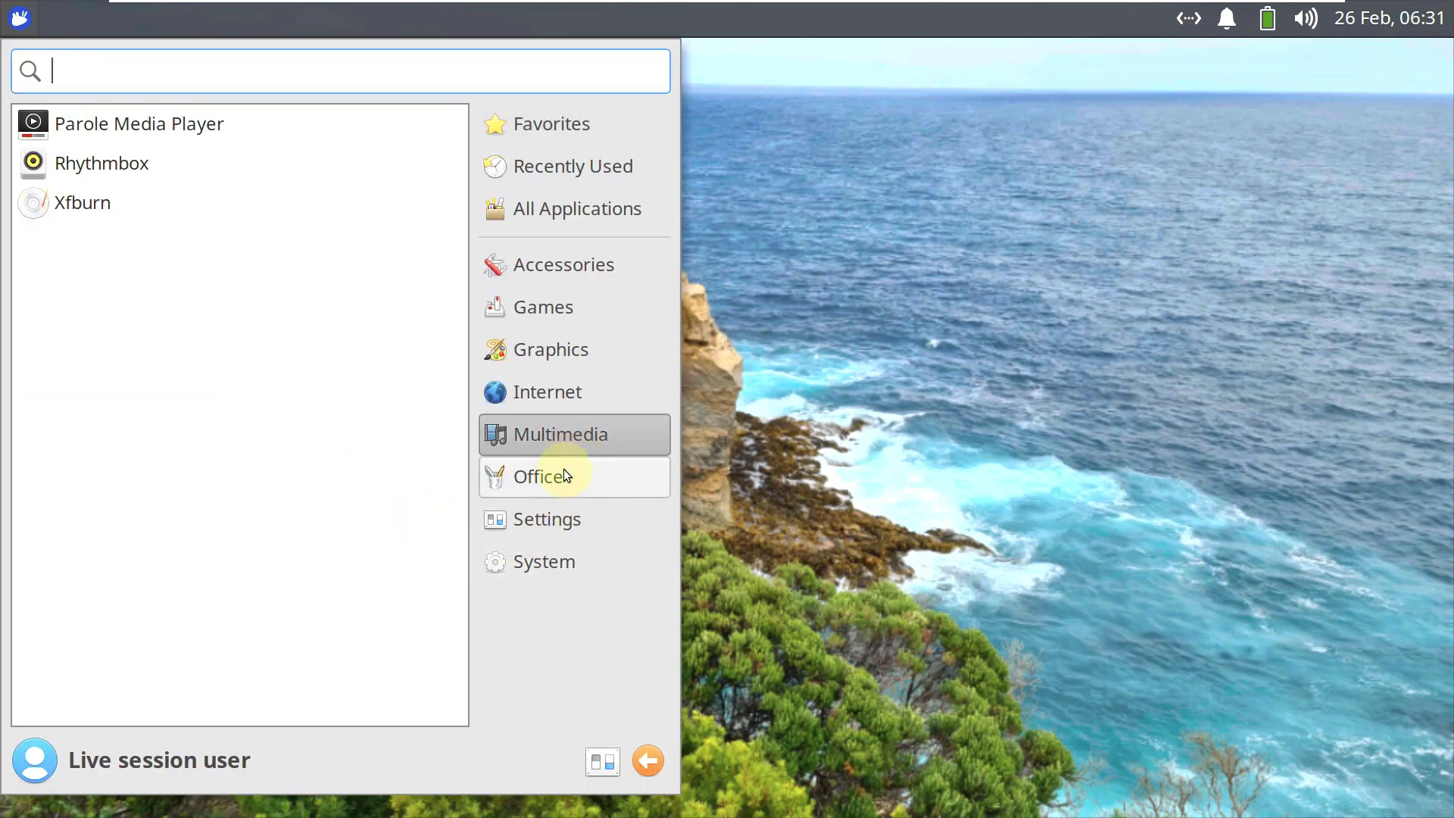
left_click(563, 476)
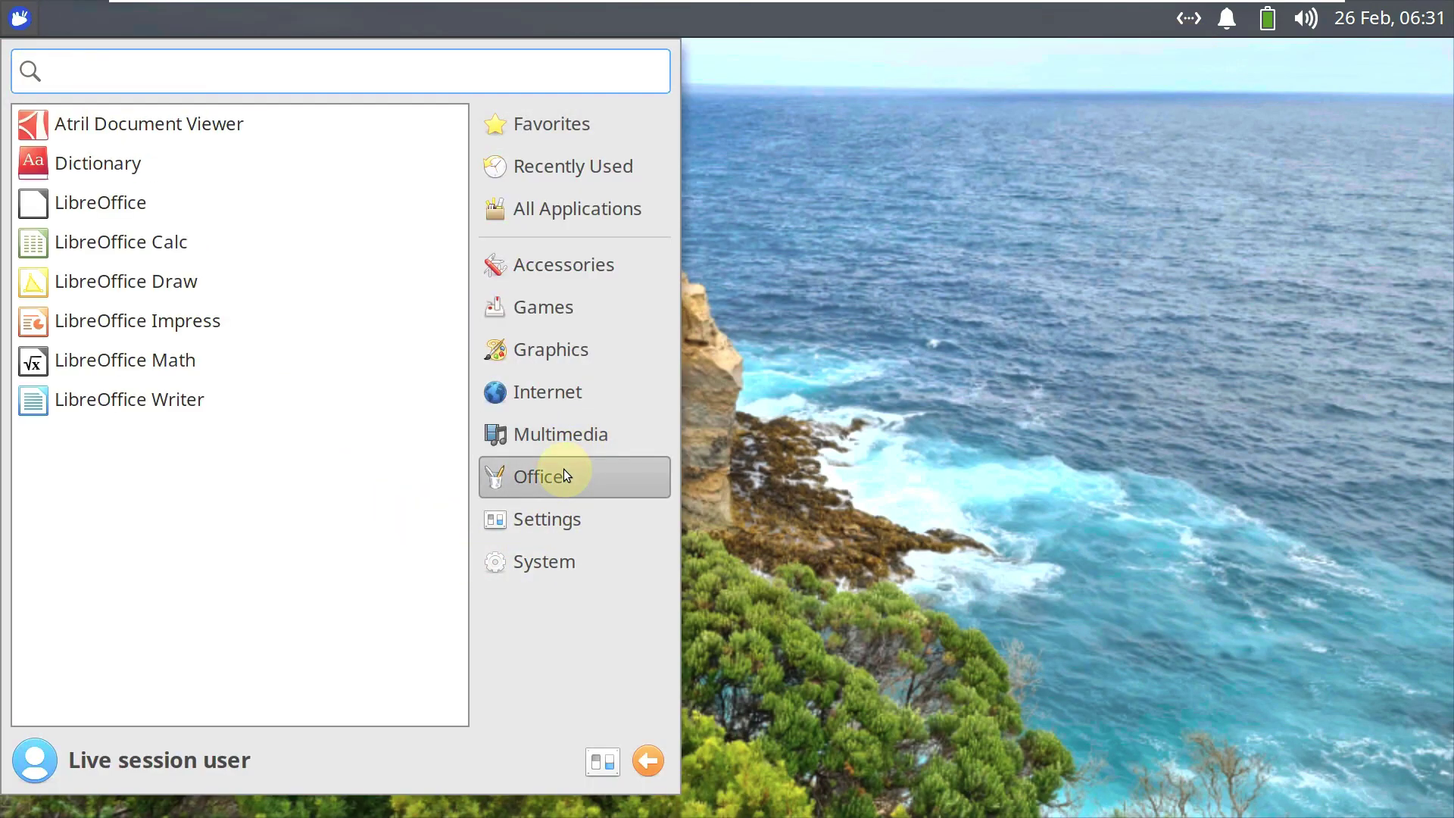
left_click(564, 518)
left_click(563, 556)
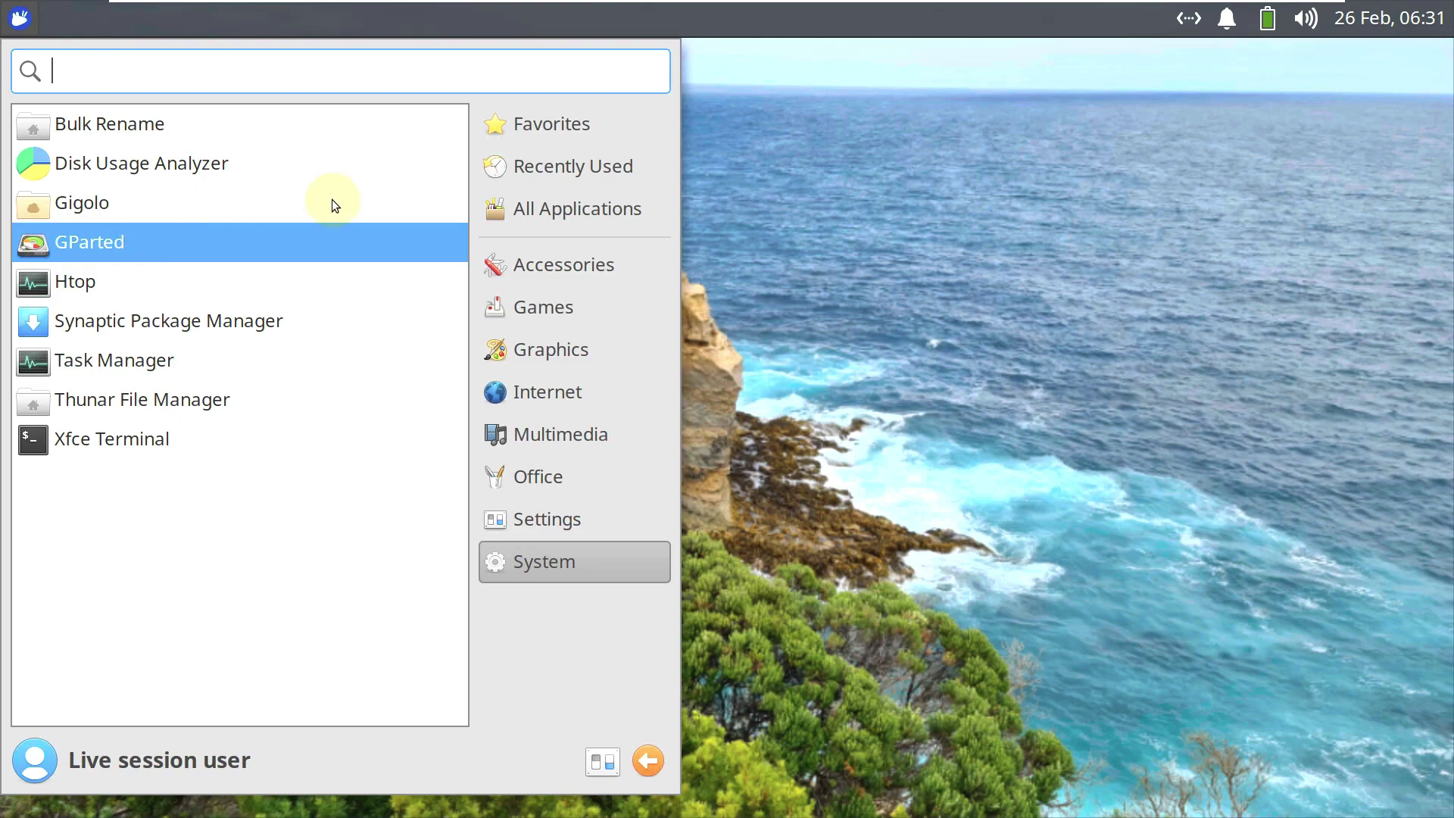
left_click(557, 199)
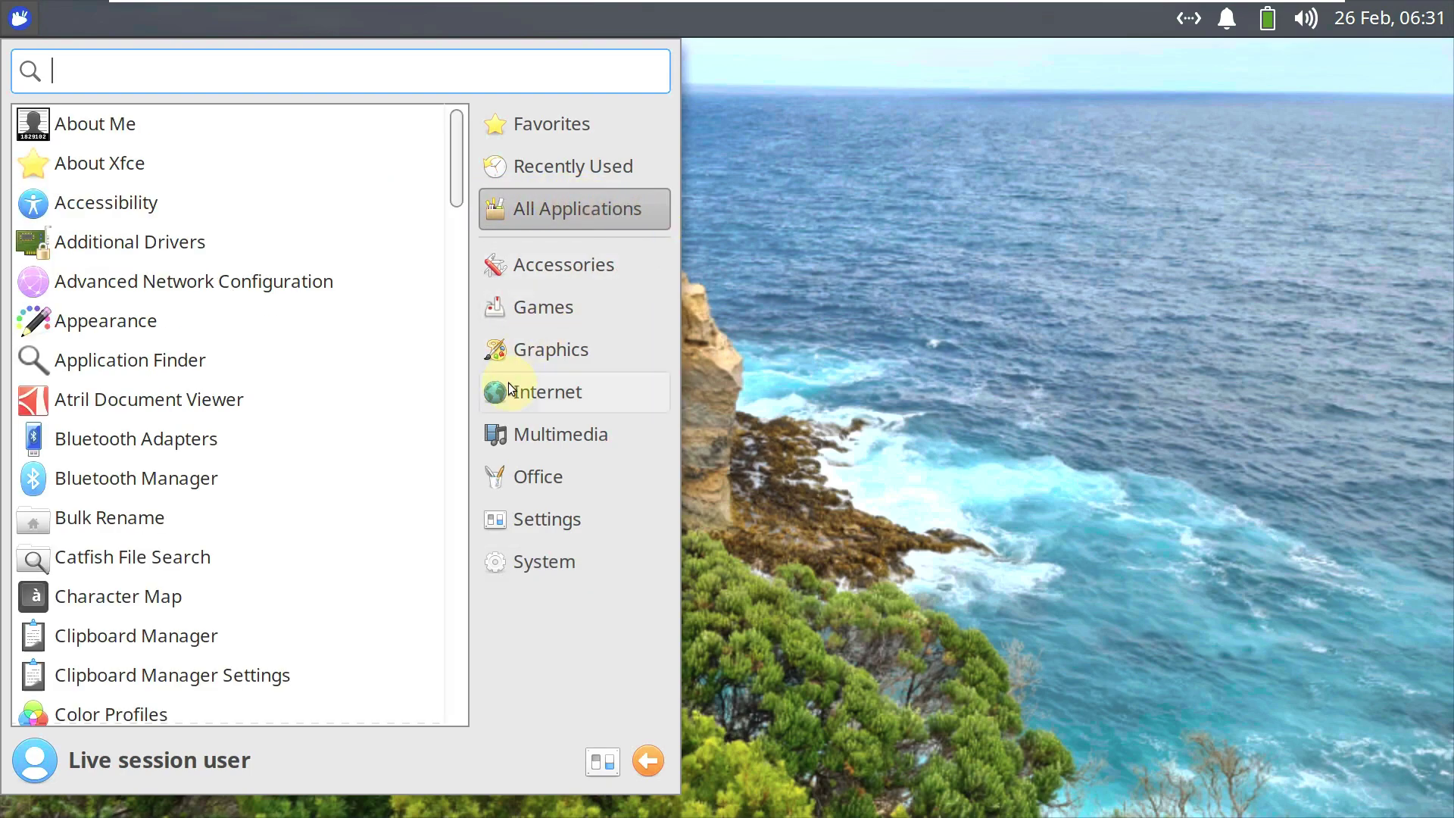
scroll(411, 529, "down", 1)
scroll(393, 598, "down", 3)
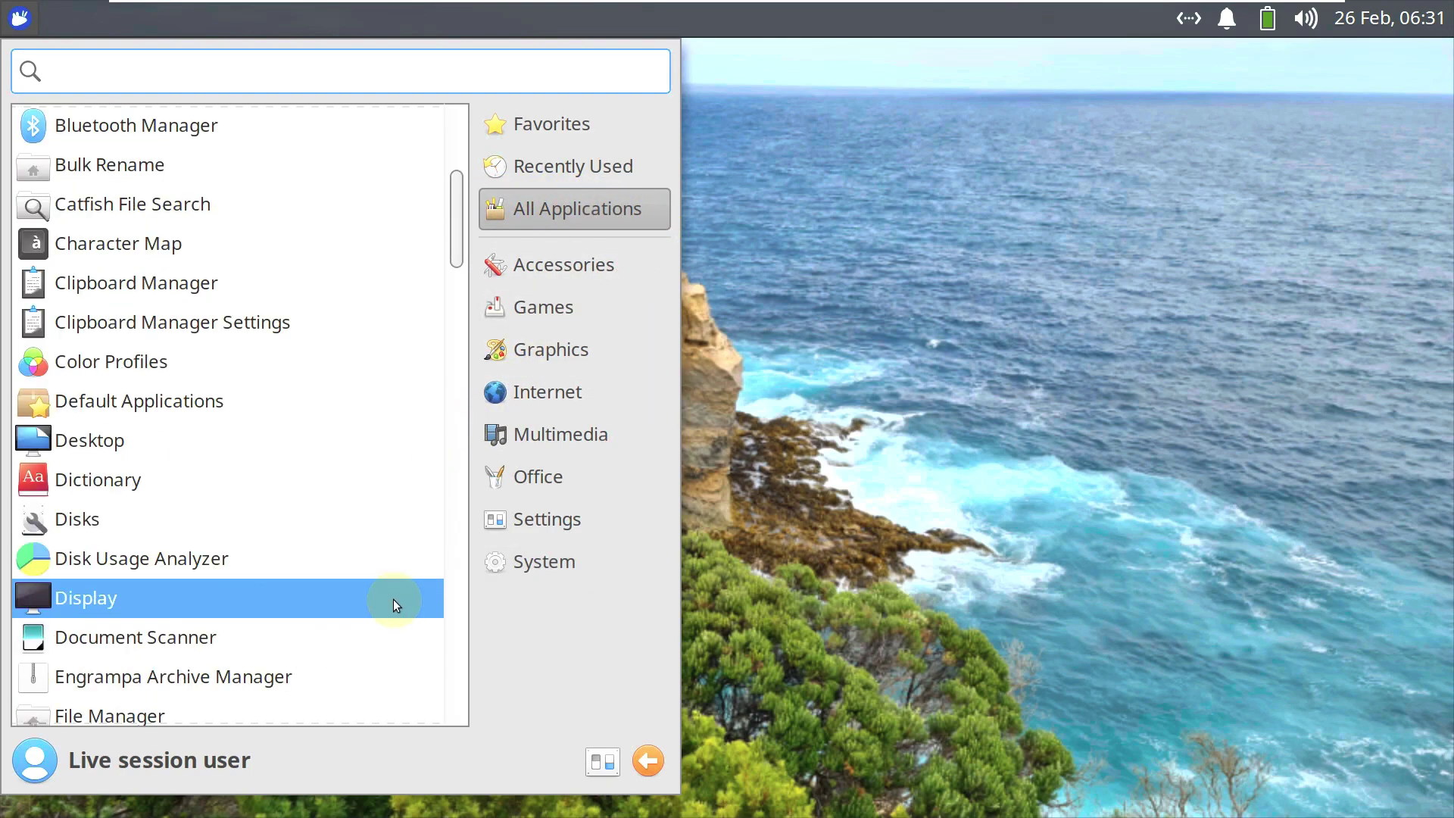
Step: Launch Firefox from the Internet applications and go to youtube.com/9to5linux
left_click(581, 401)
left_click(139, 138)
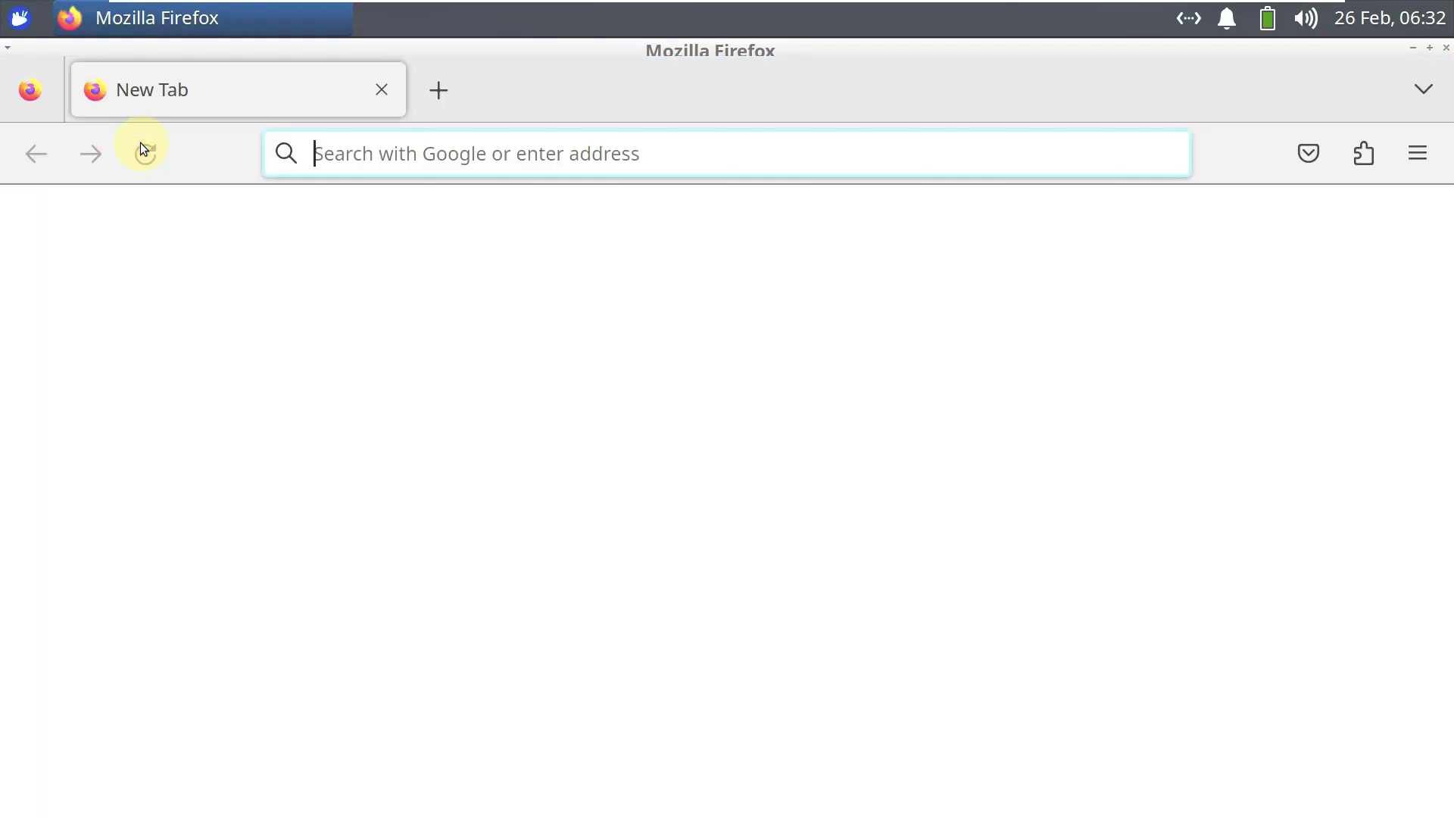
left_click(478, 165)
type("youtube")
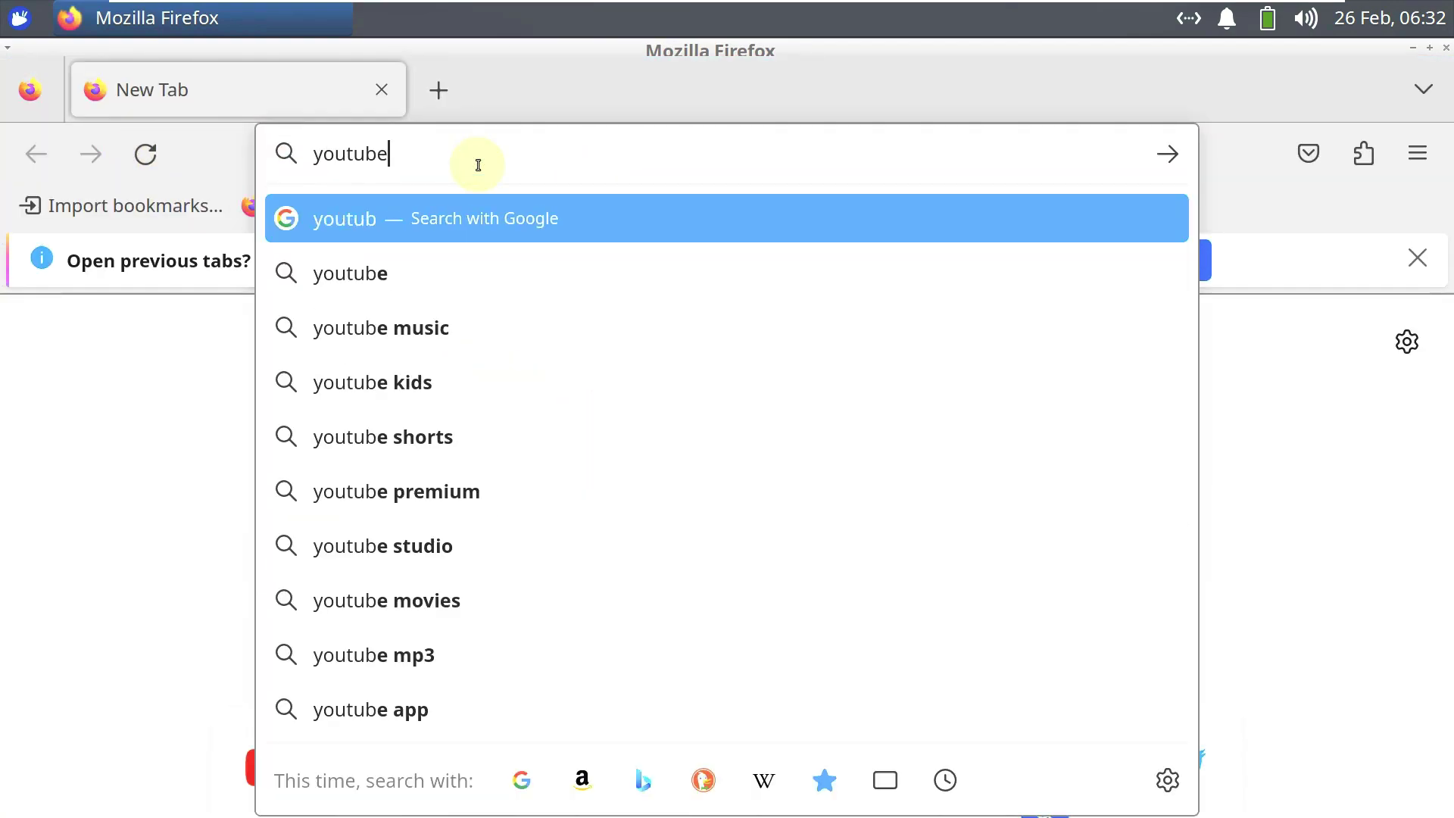
type(".com/")
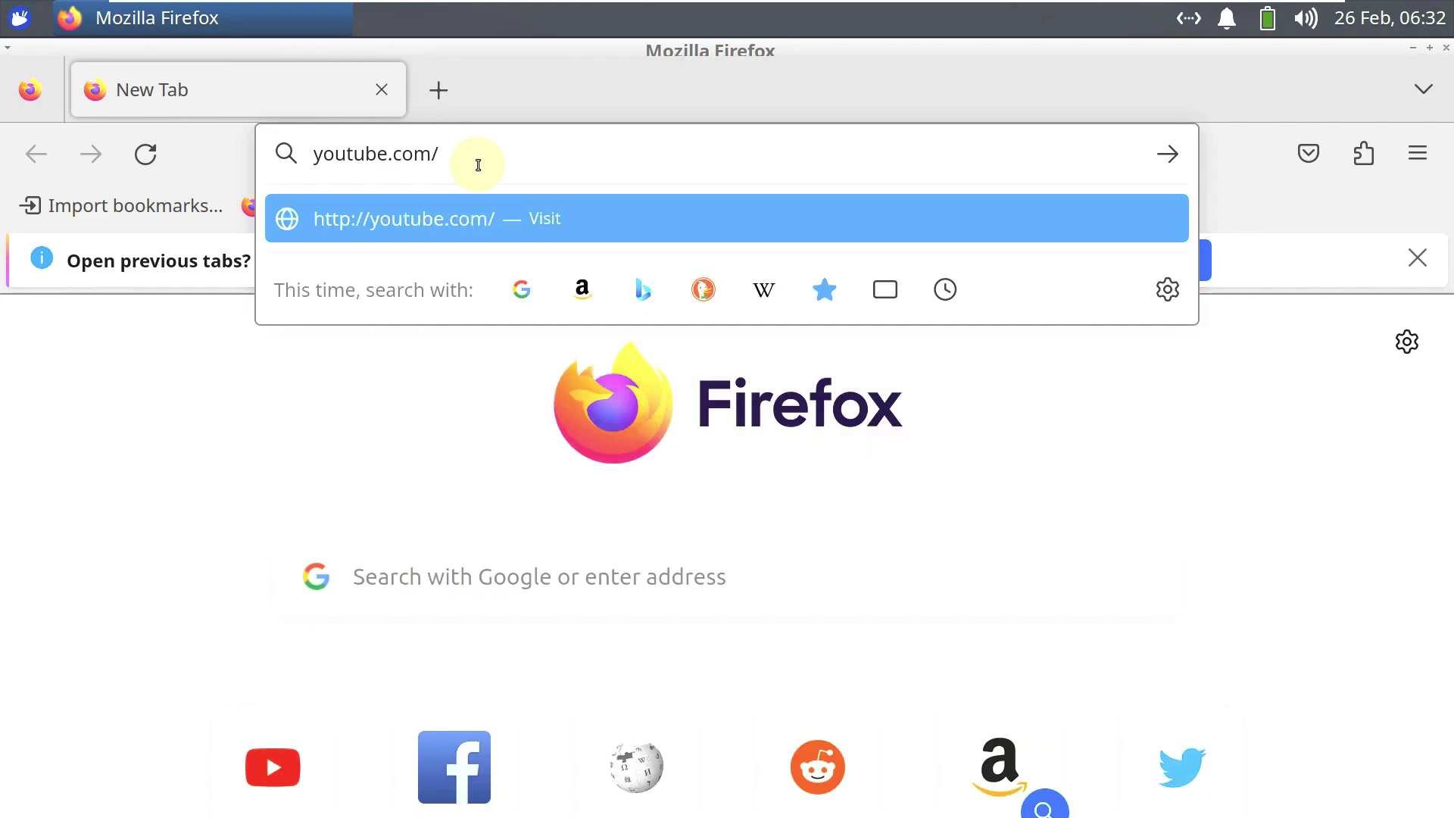
type("9to5linux")
key("Return")
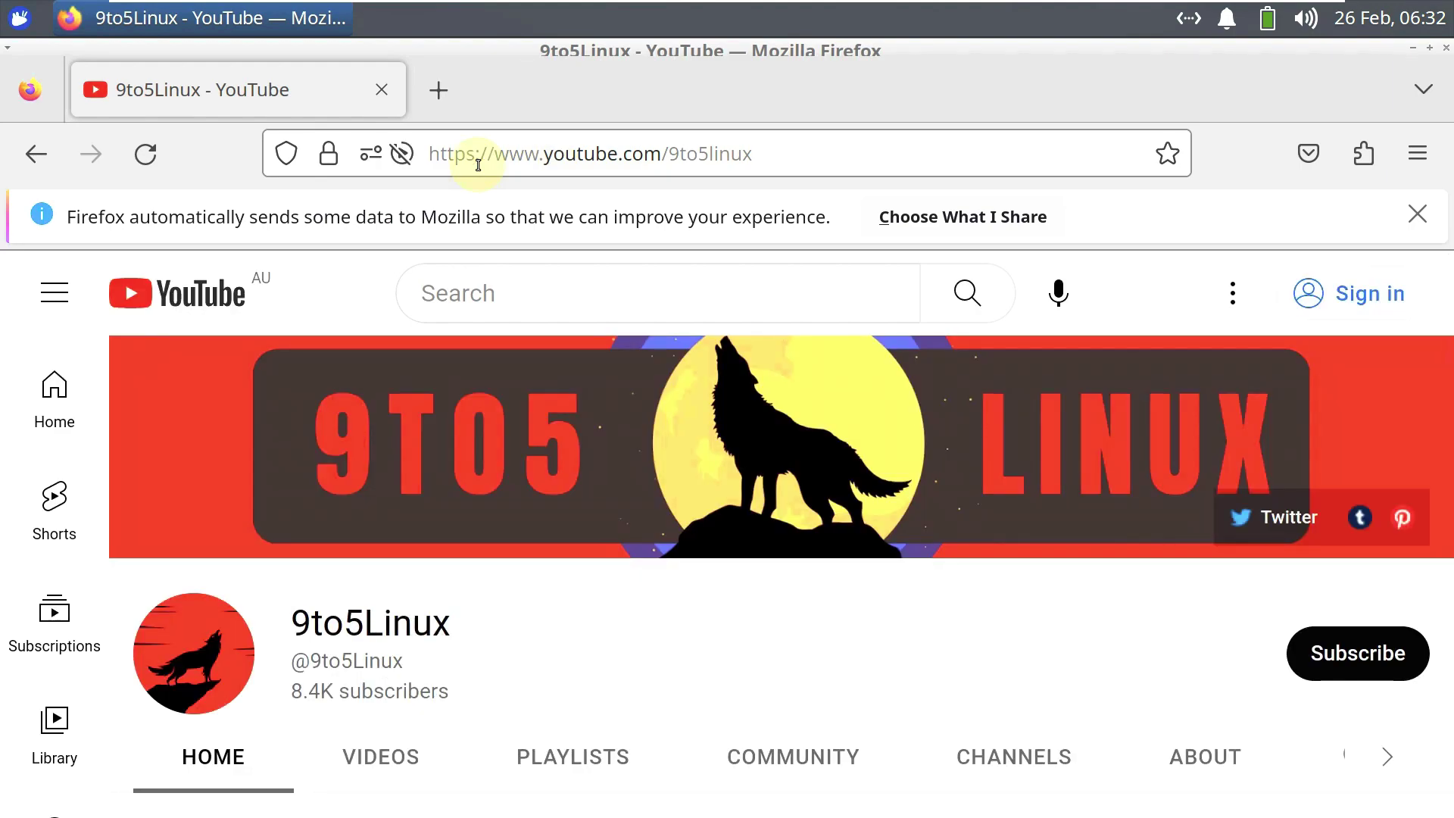
Step: Look through the 9to5Linux channel's playlists and open the full Linux playlist
scroll(765, 479, "down", 5)
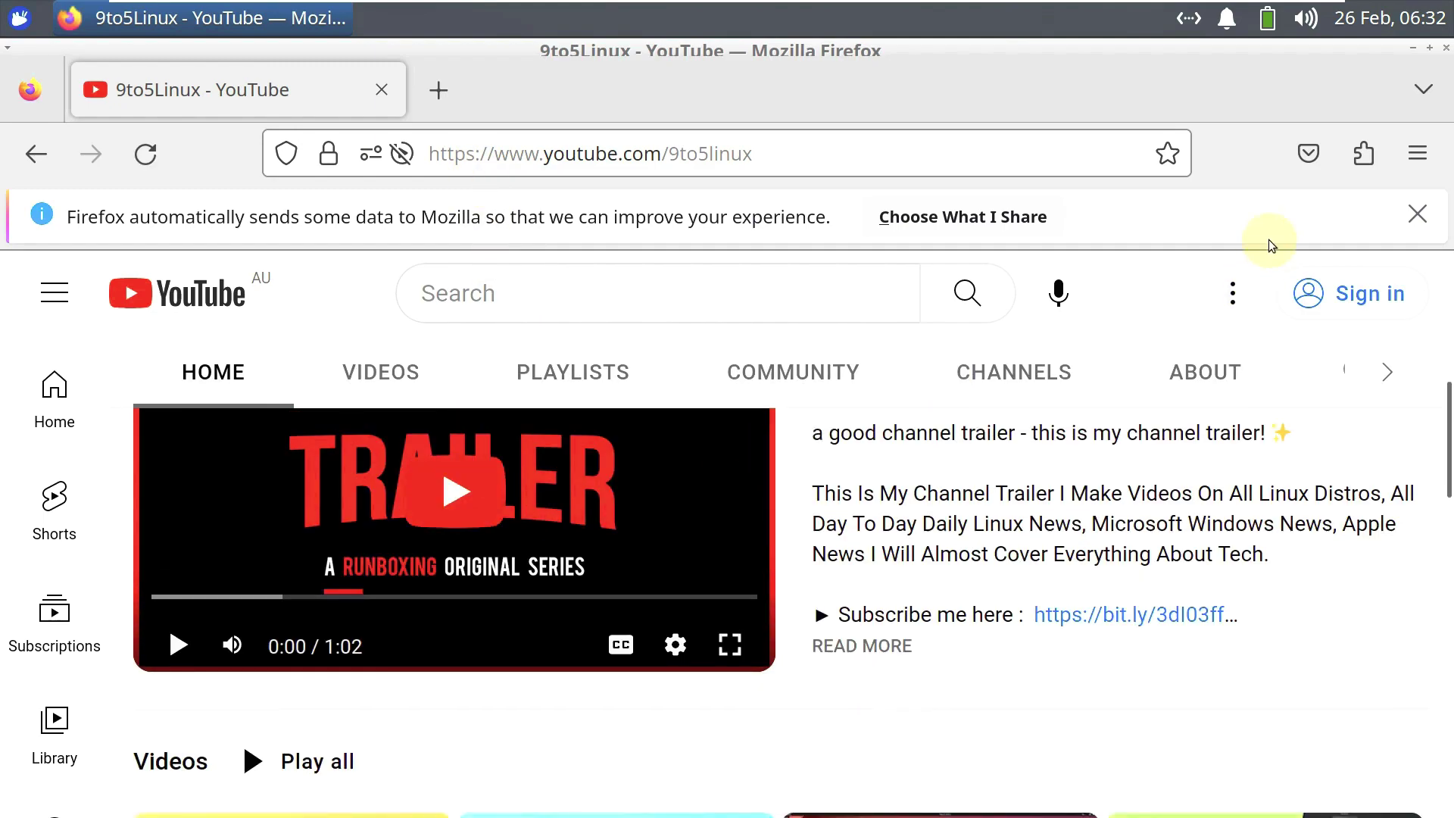
left_click(594, 370)
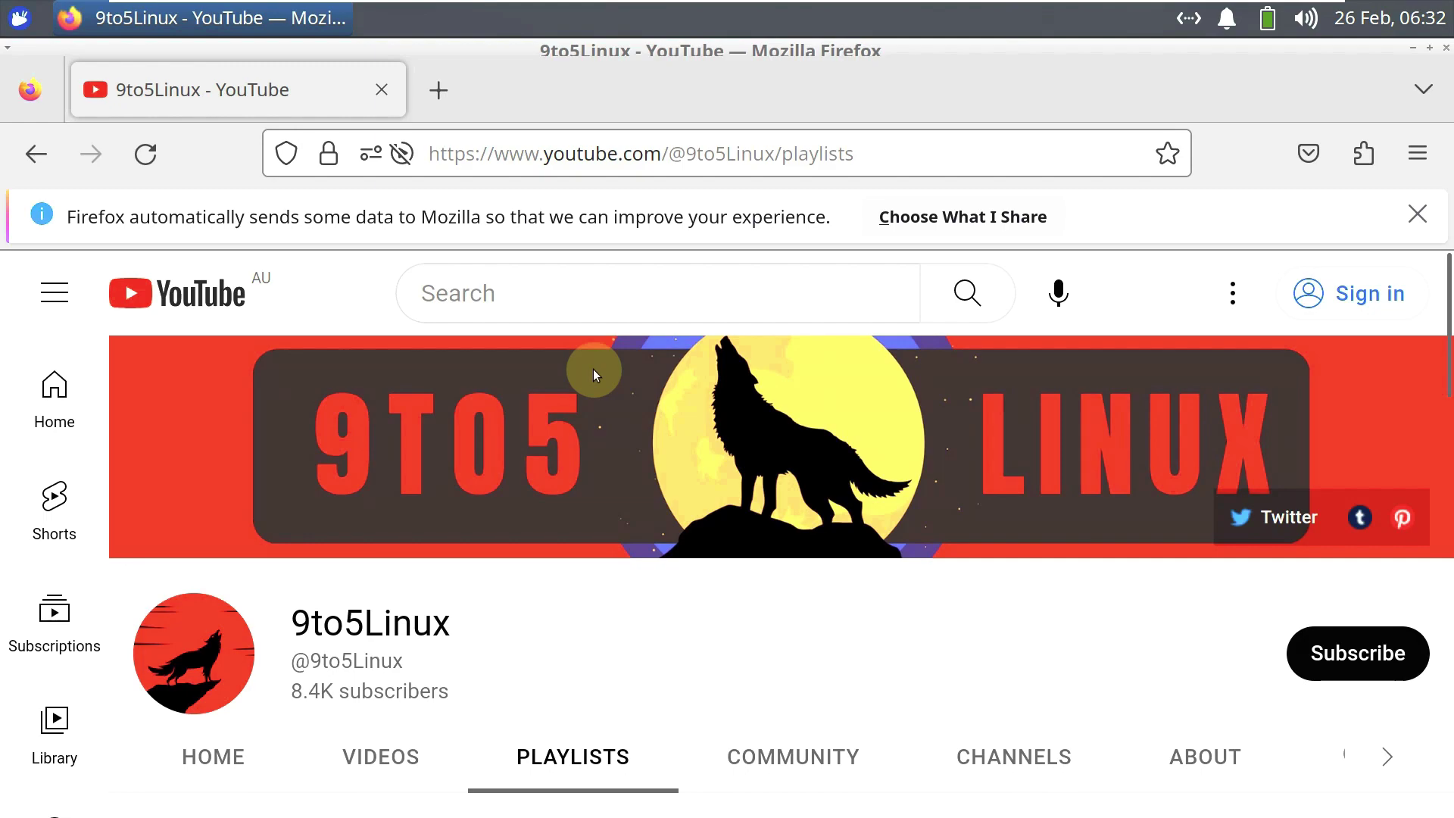
scroll(597, 506, "down", 8)
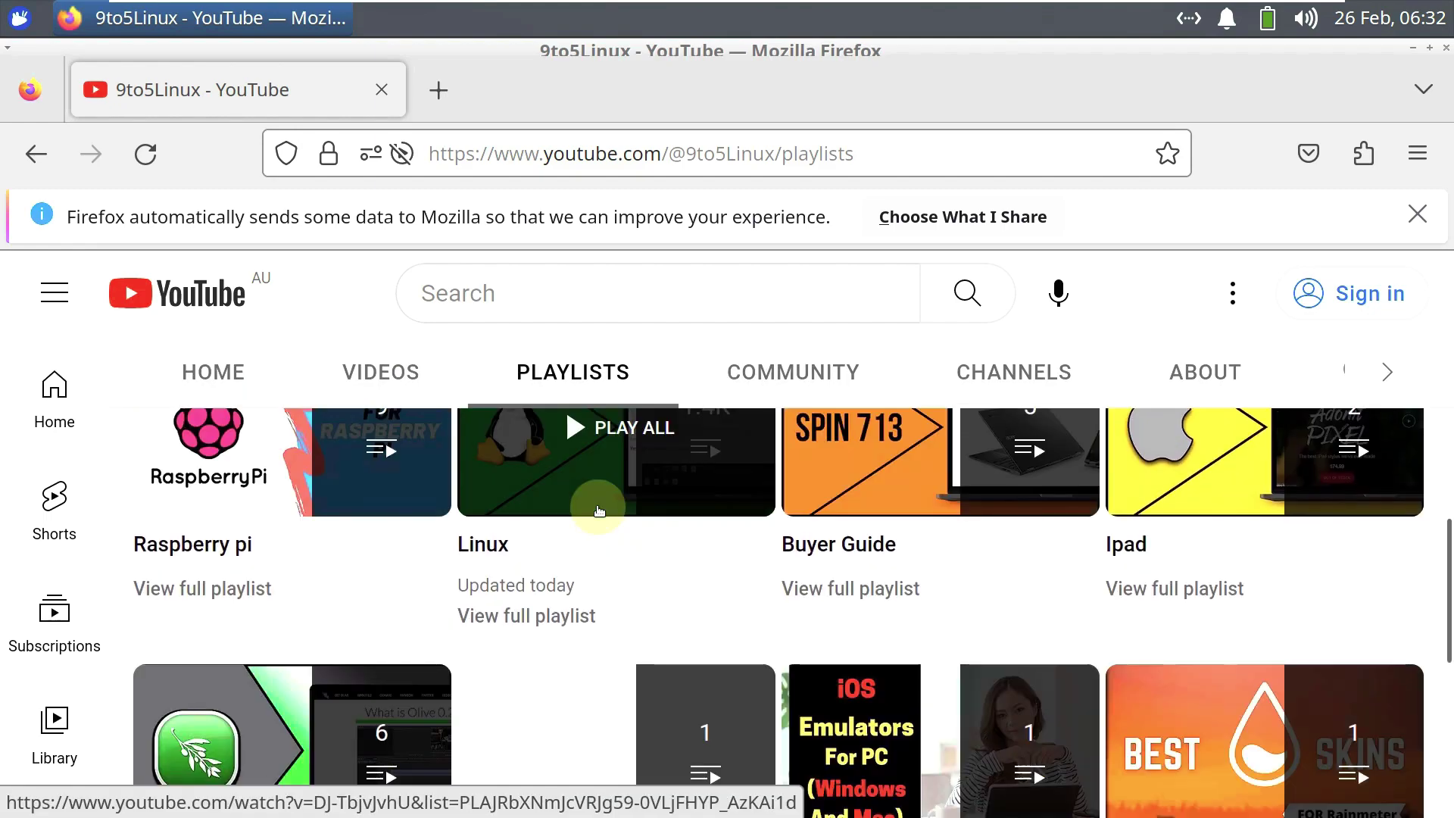
scroll(597, 506, "up", 3)
scroll(594, 502, "down", 3)
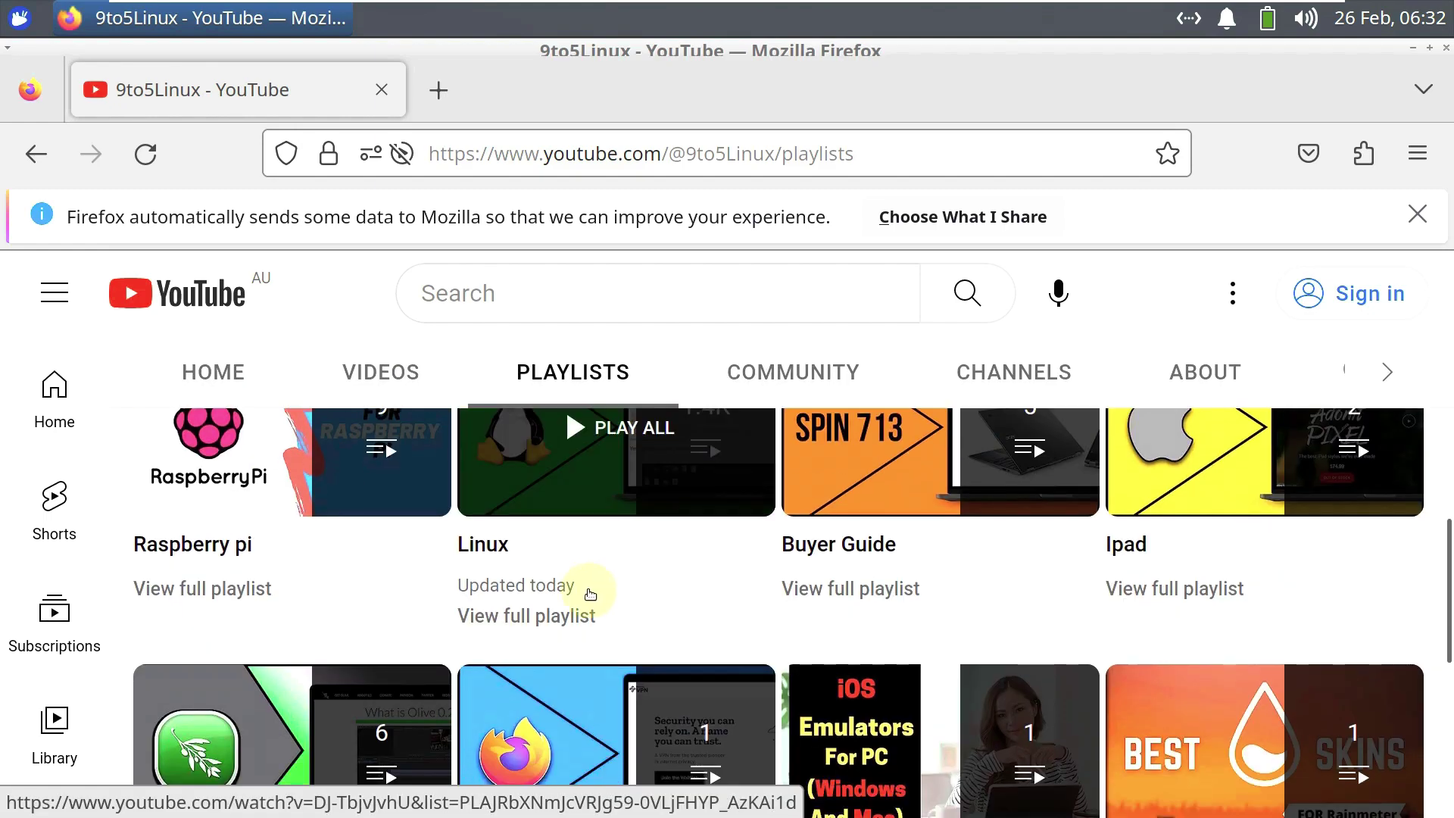
left_click(568, 630)
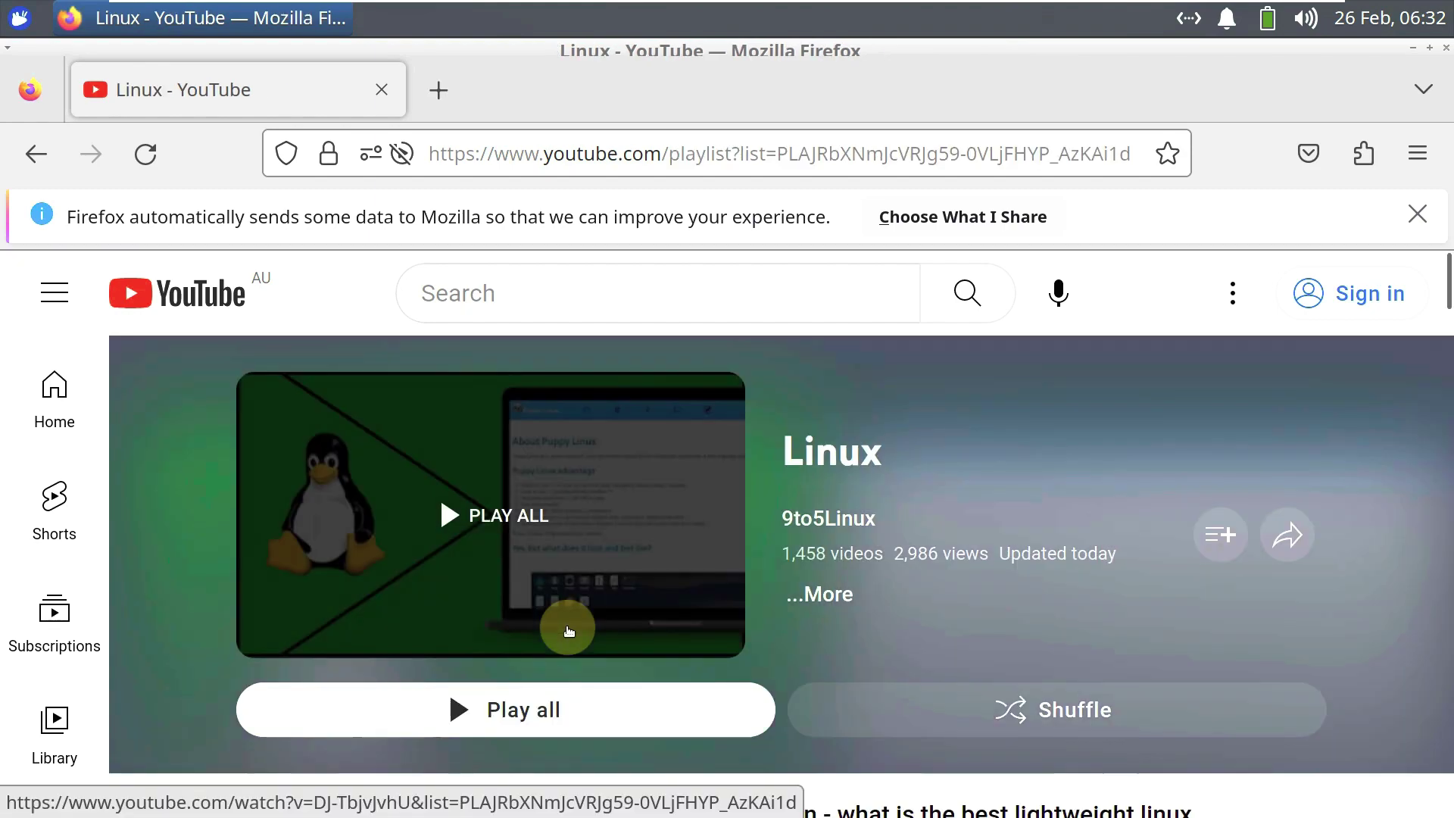
Step: Highlight the channel name and video count in the Linux playlist's header
scroll(564, 637, "down", 2)
scroll(860, 607, "up", 2)
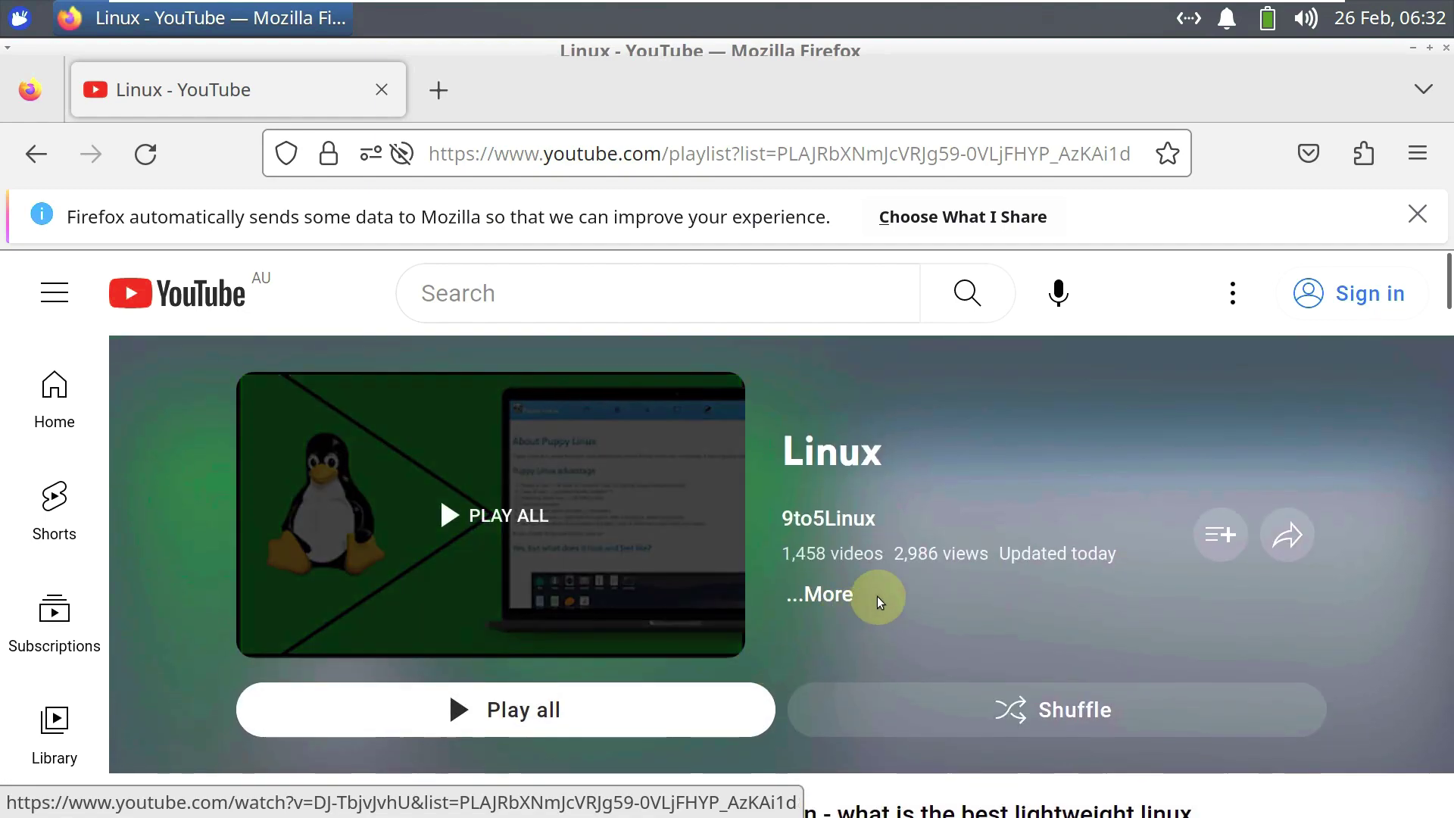
left_click_drag(883, 555, 782, 516)
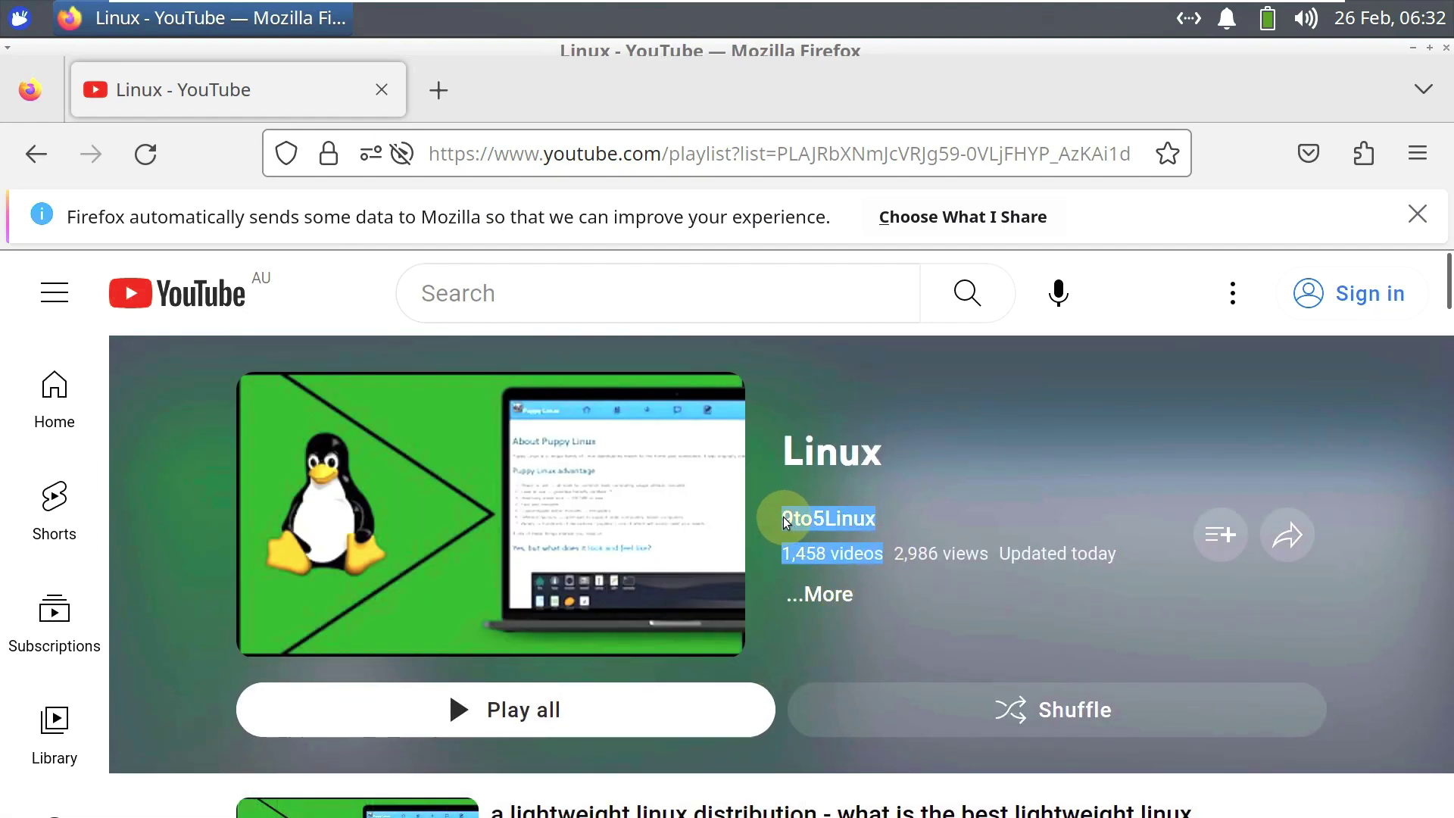
Step: Open the channel's About page, highlight the description's daily upload sentence, and read on to the weekly schedule
left_click(55, 161)
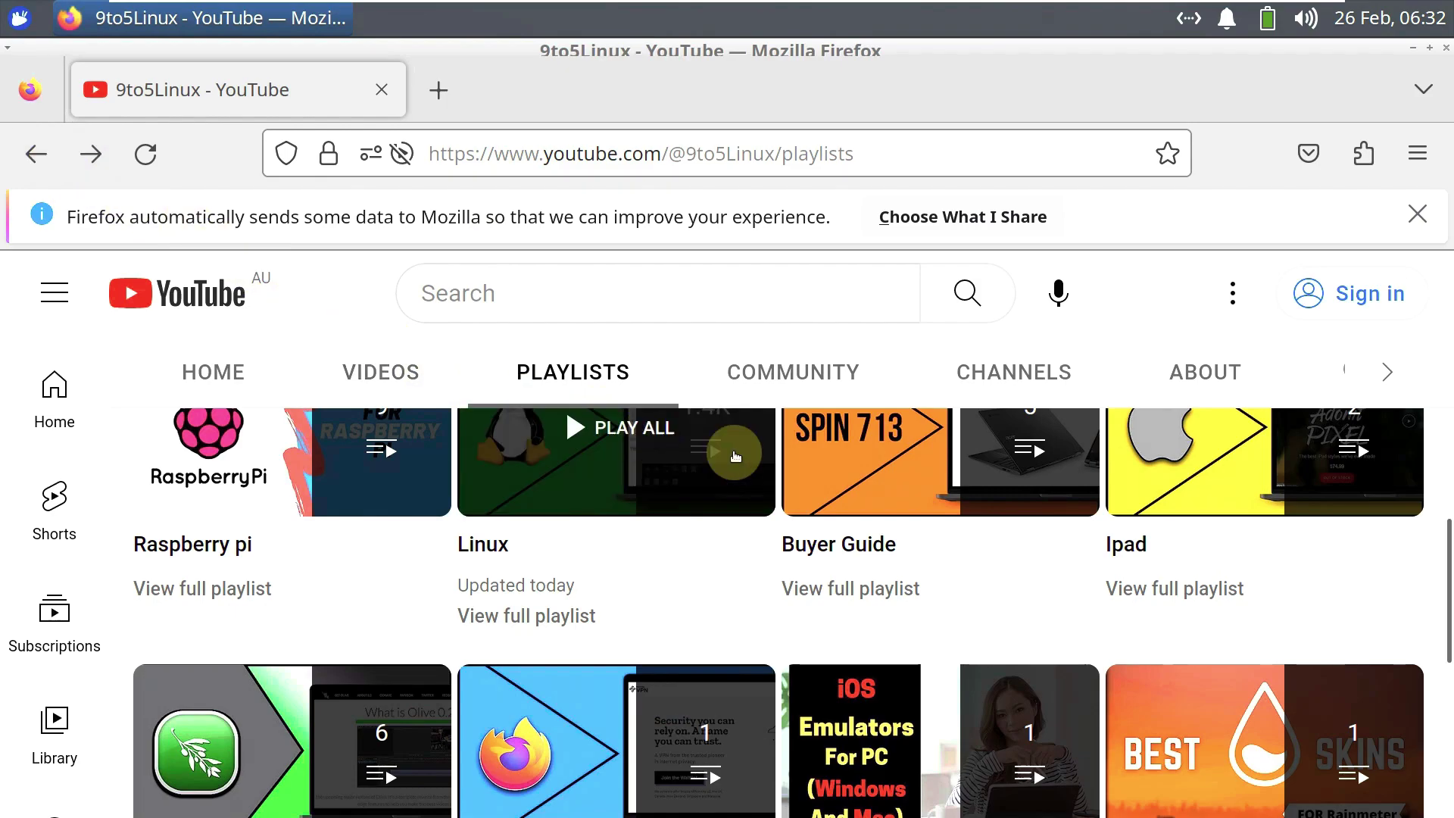
left_click(1203, 371)
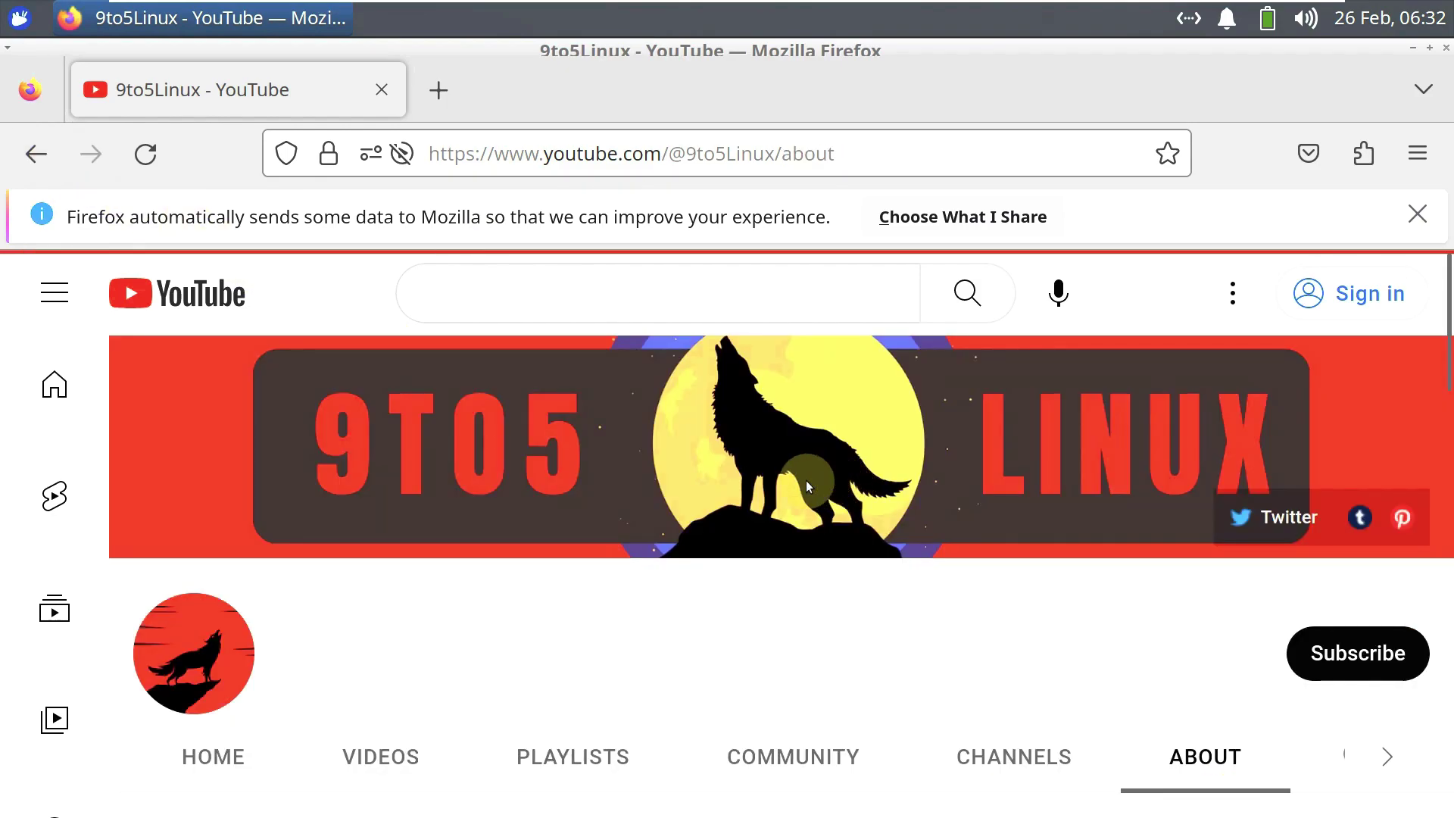
scroll(772, 479, "down", 3)
scroll(770, 487, "up", 3)
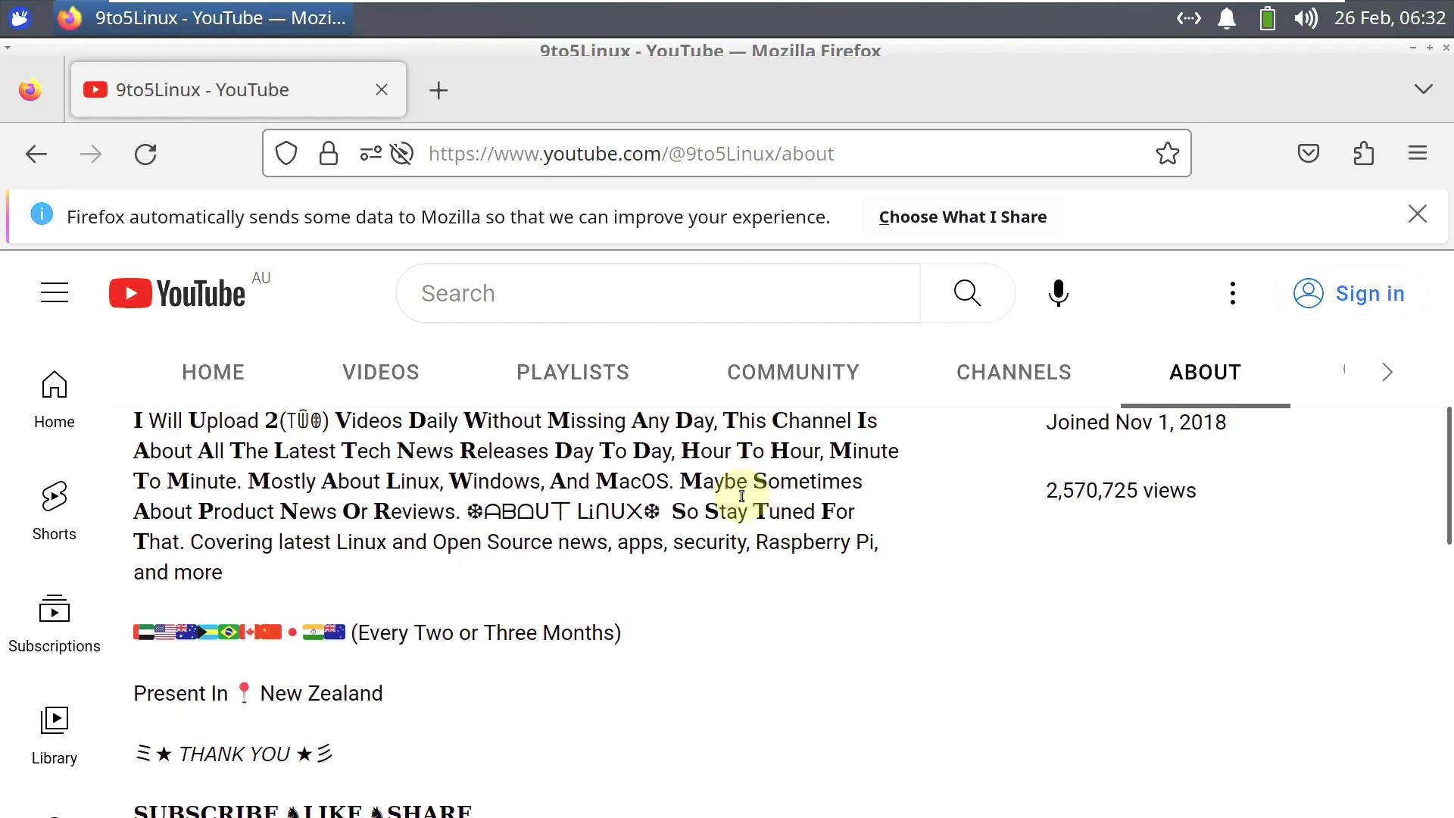
left_click_drag(722, 593, 140, 593)
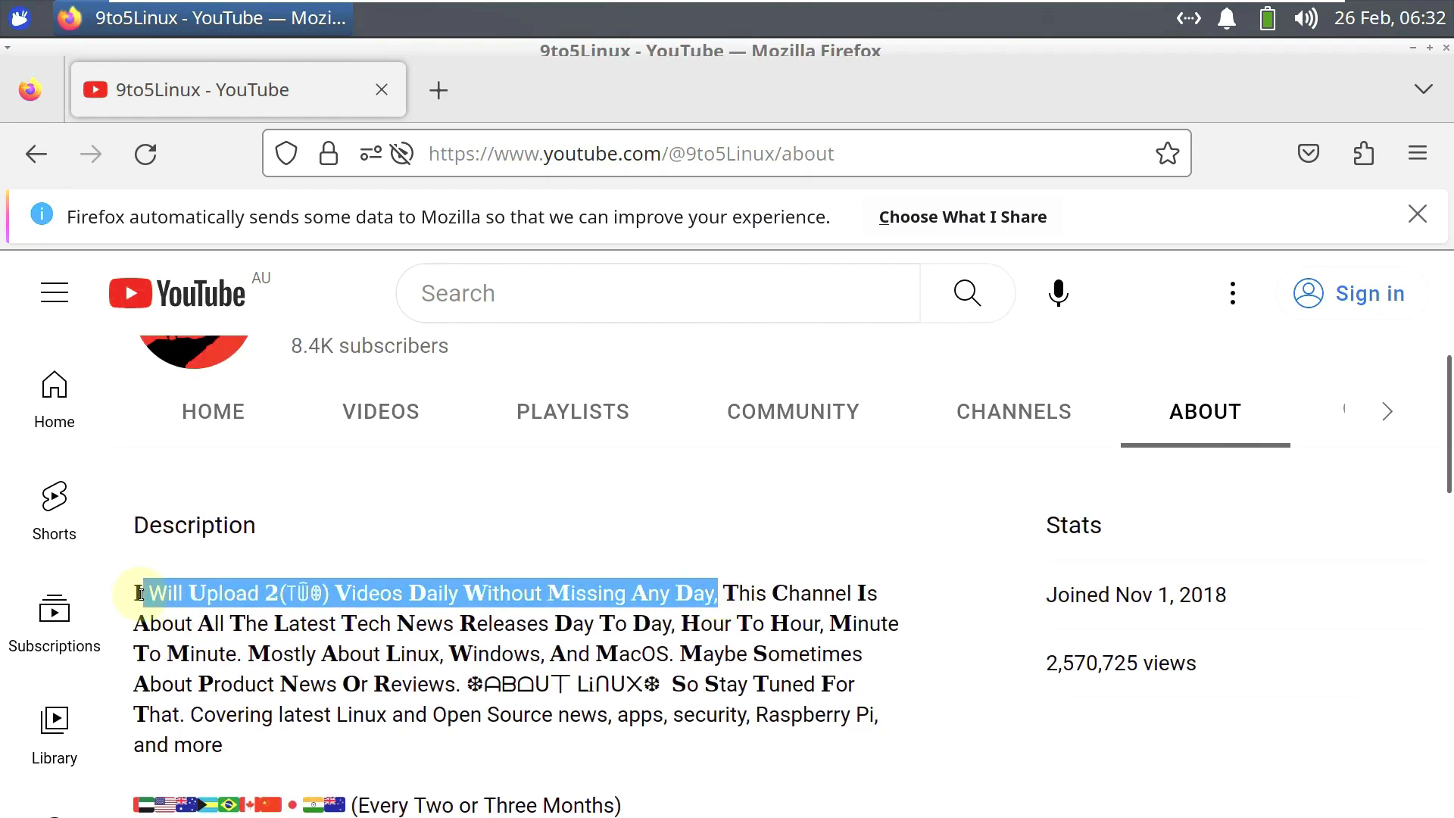
scroll(139, 594, "down", 7)
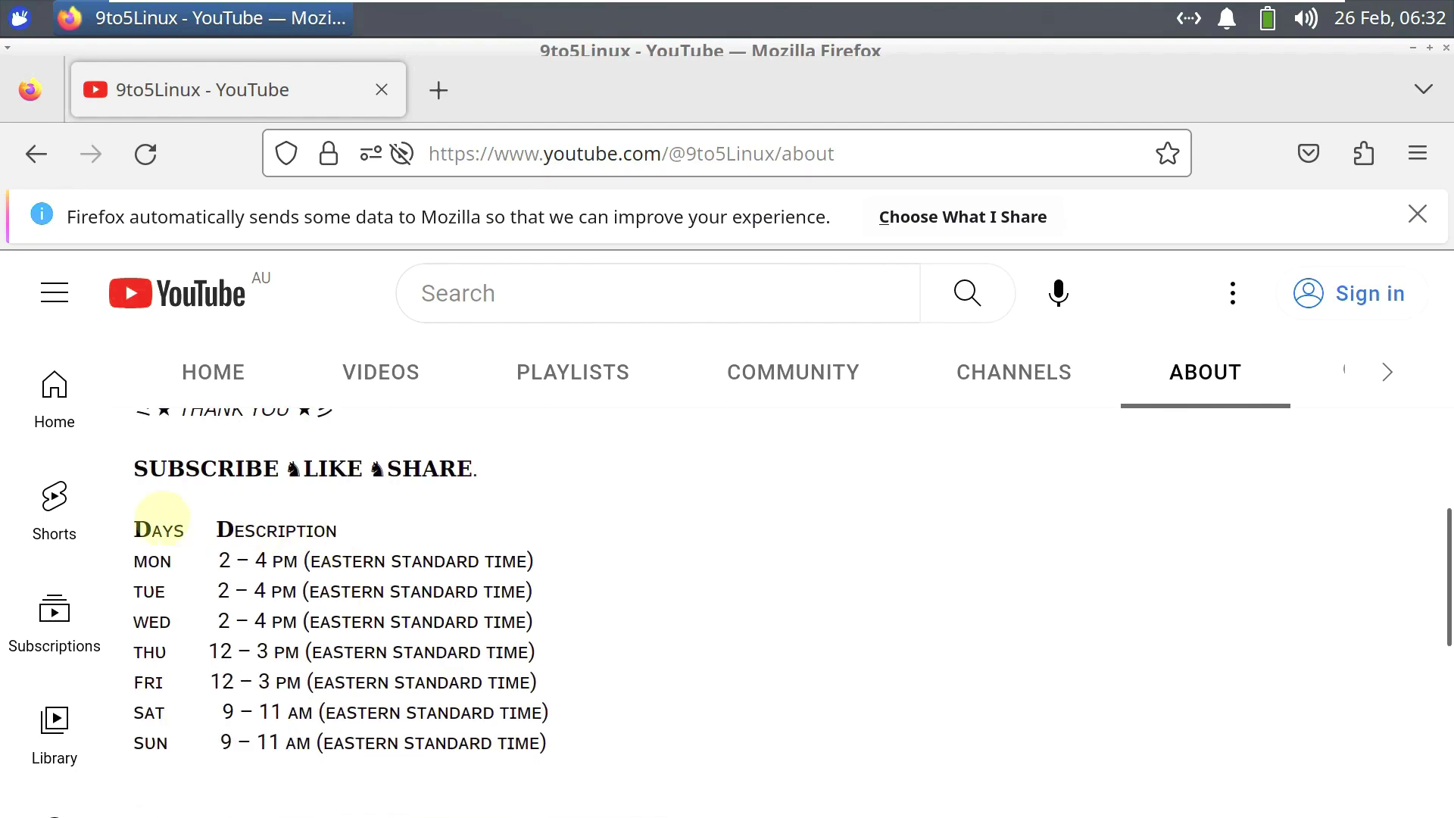
Step: Highlight the subscribe line and the weekly upload schedule in the 9to5Linux channel description
left_click_drag(135, 473, 572, 780)
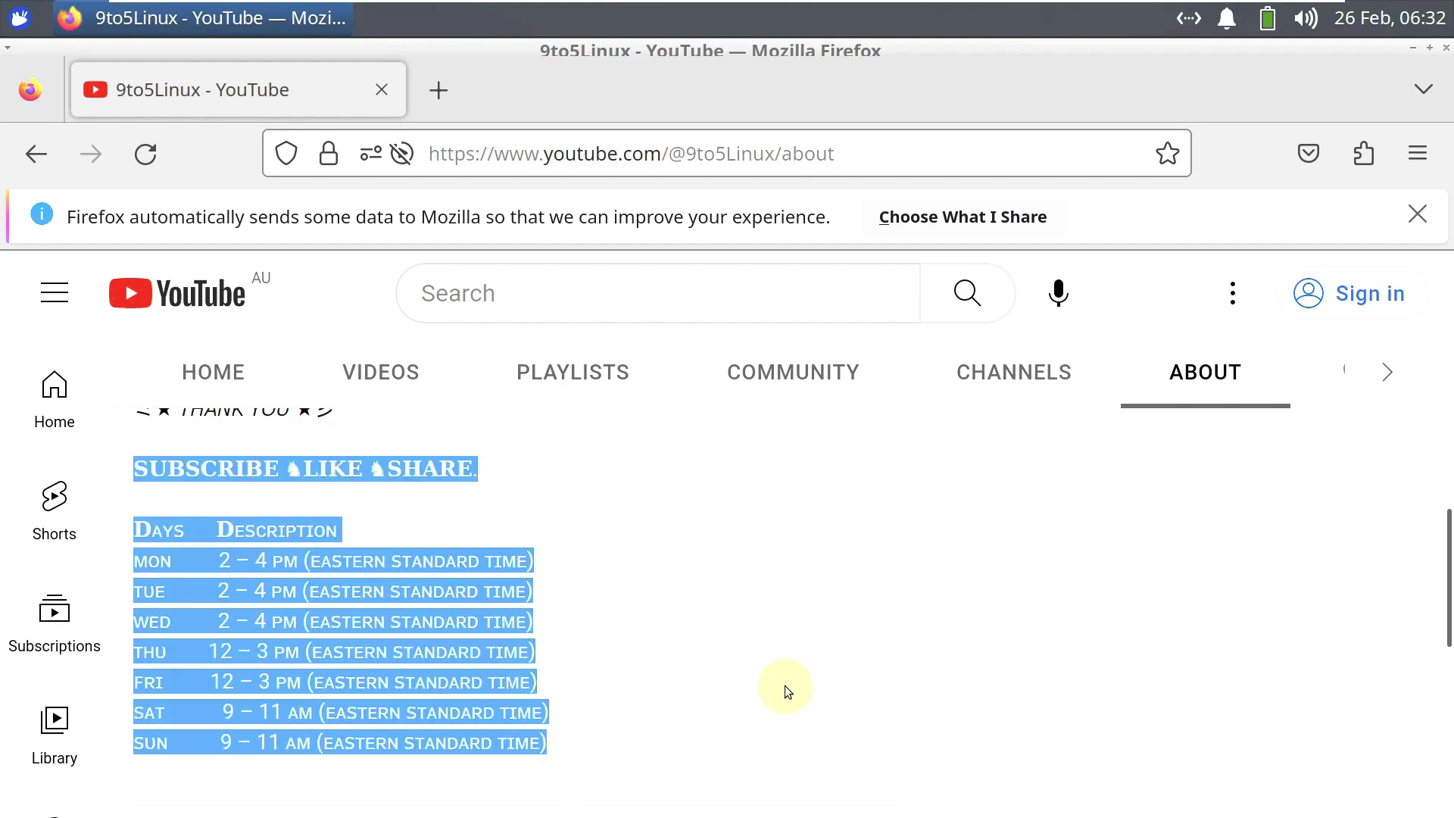
scroll(858, 680, "up", 9)
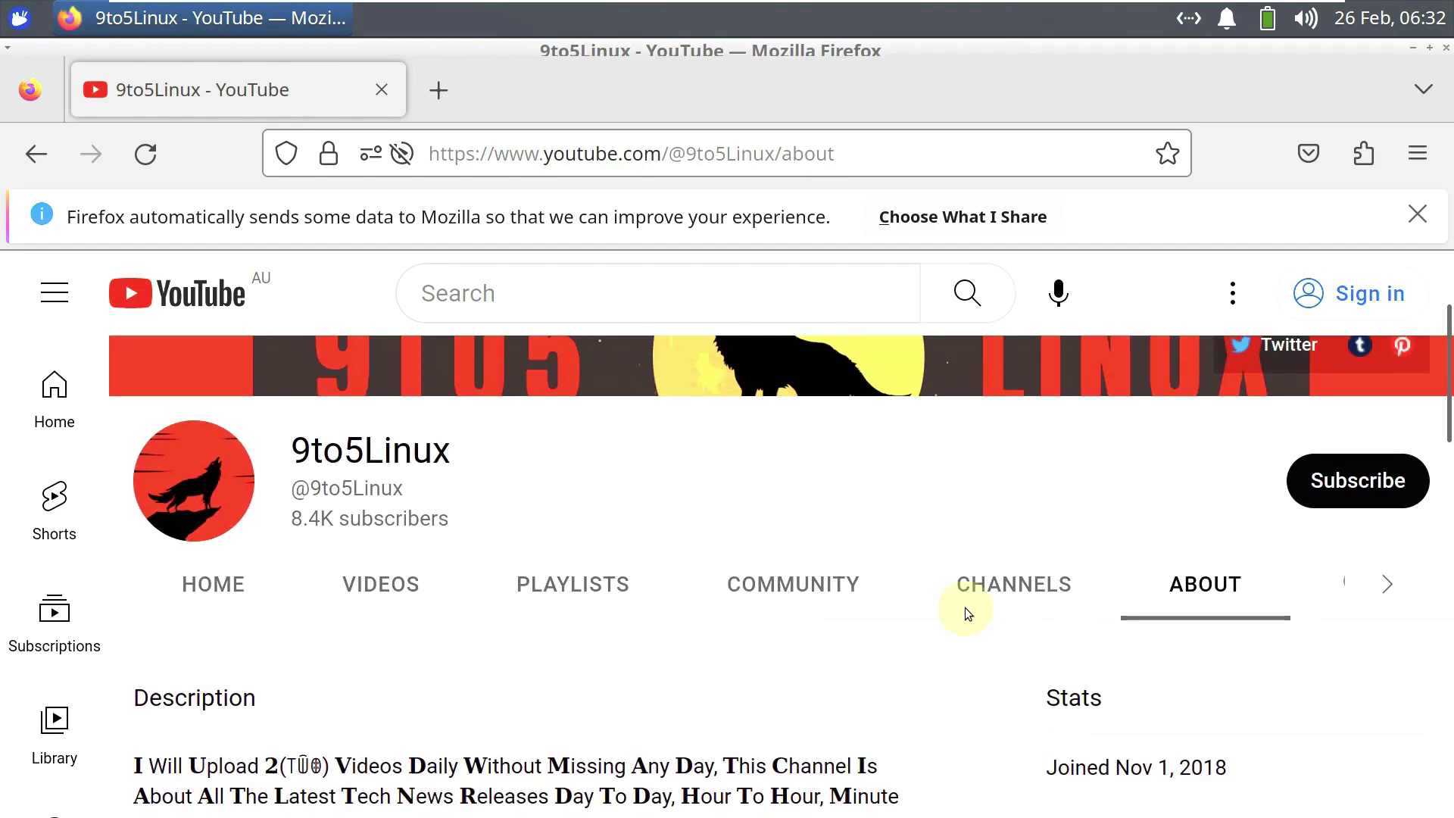
Step: Search within the 9to5Linux channel for "xubuntu"
left_click(1386, 584)
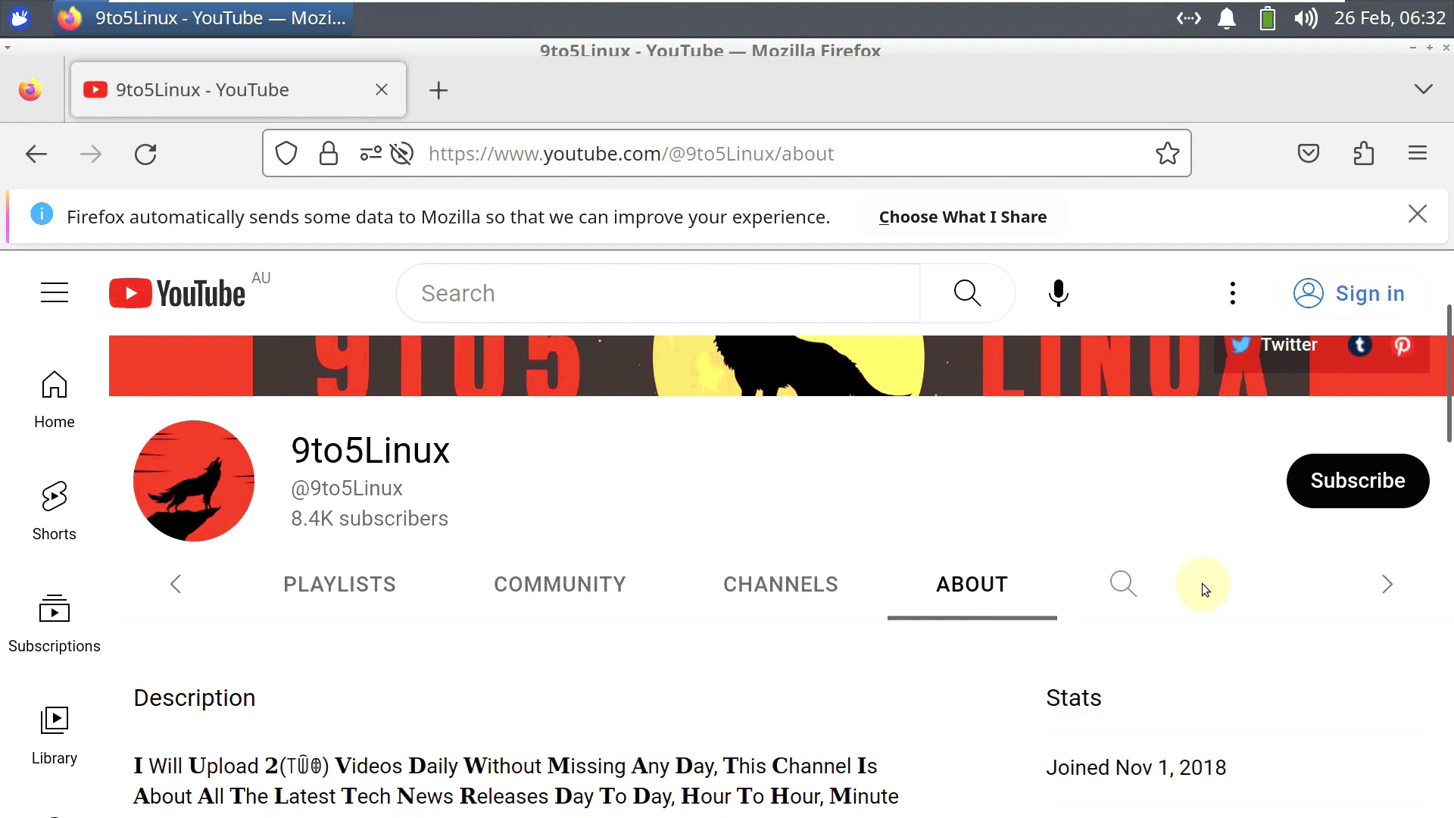
left_click(1122, 584)
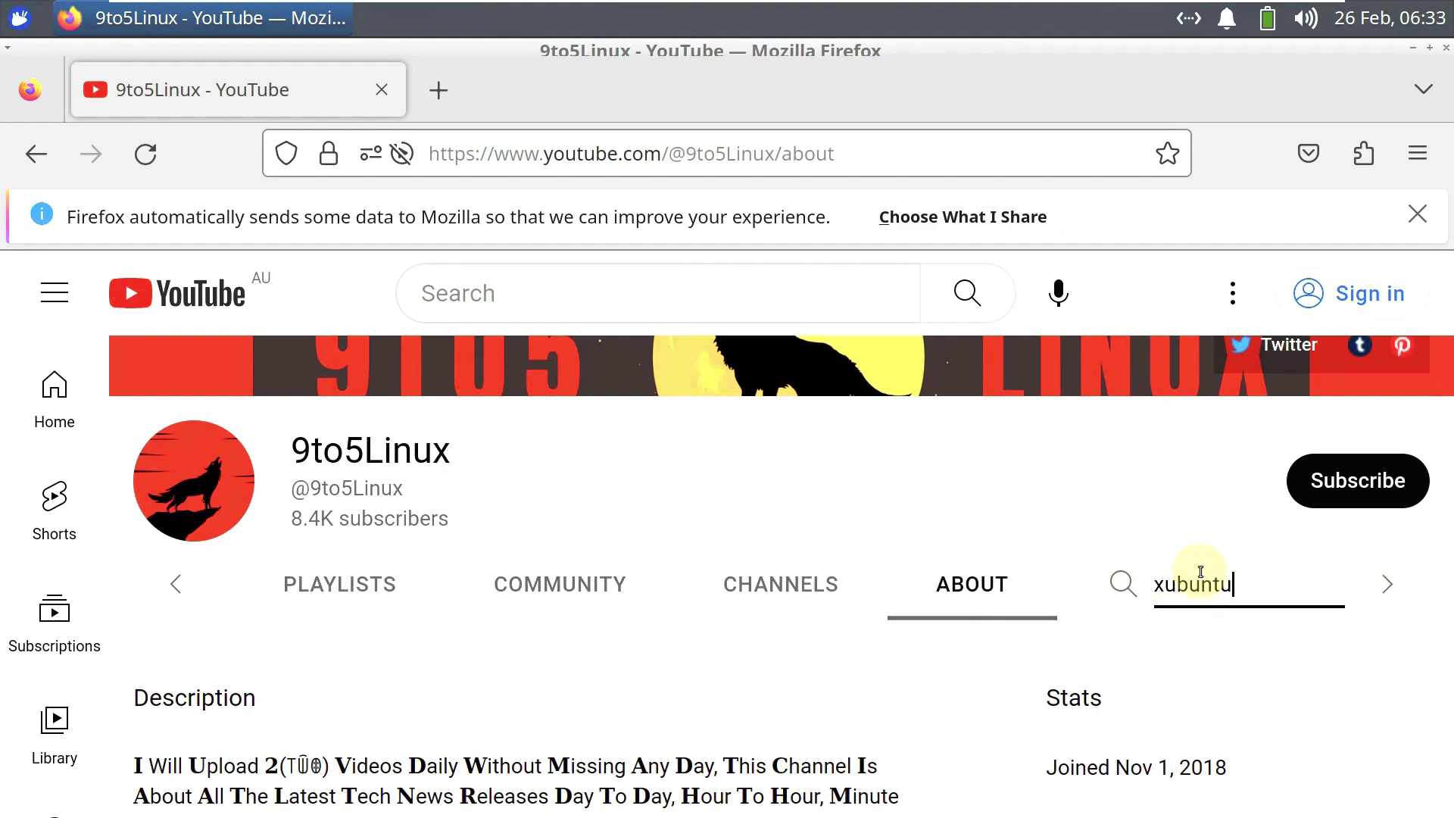
type("xubuntu")
key("Return")
Step: Look through the channel's Xubuntu video results and return to the channel header
scroll(1061, 621, "down", 5)
scroll(1011, 629, "up", 4)
scroll(1016, 594, "down", 2)
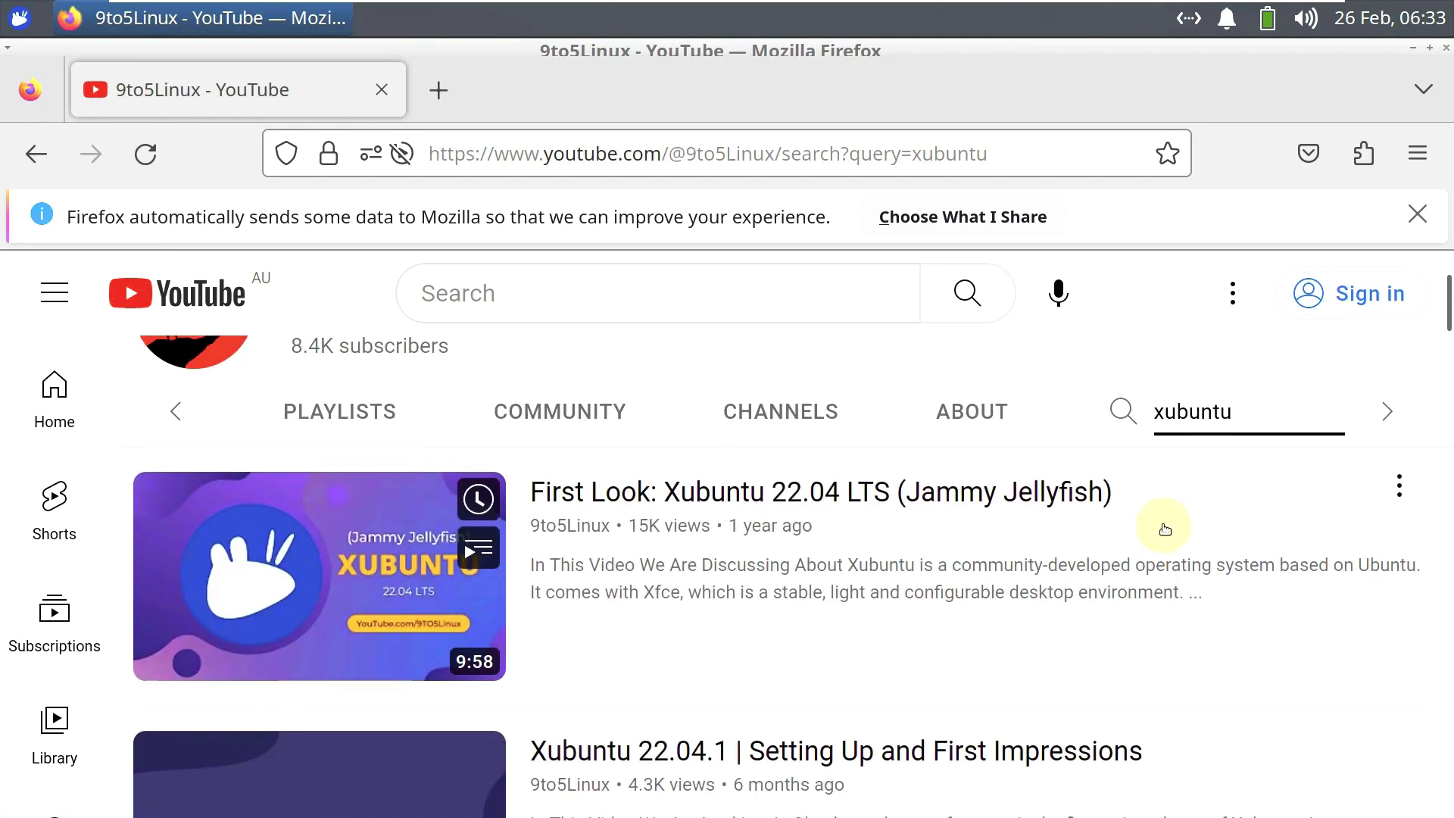
scroll(1165, 529, "down", 2)
scroll(1165, 529, "down", 2)
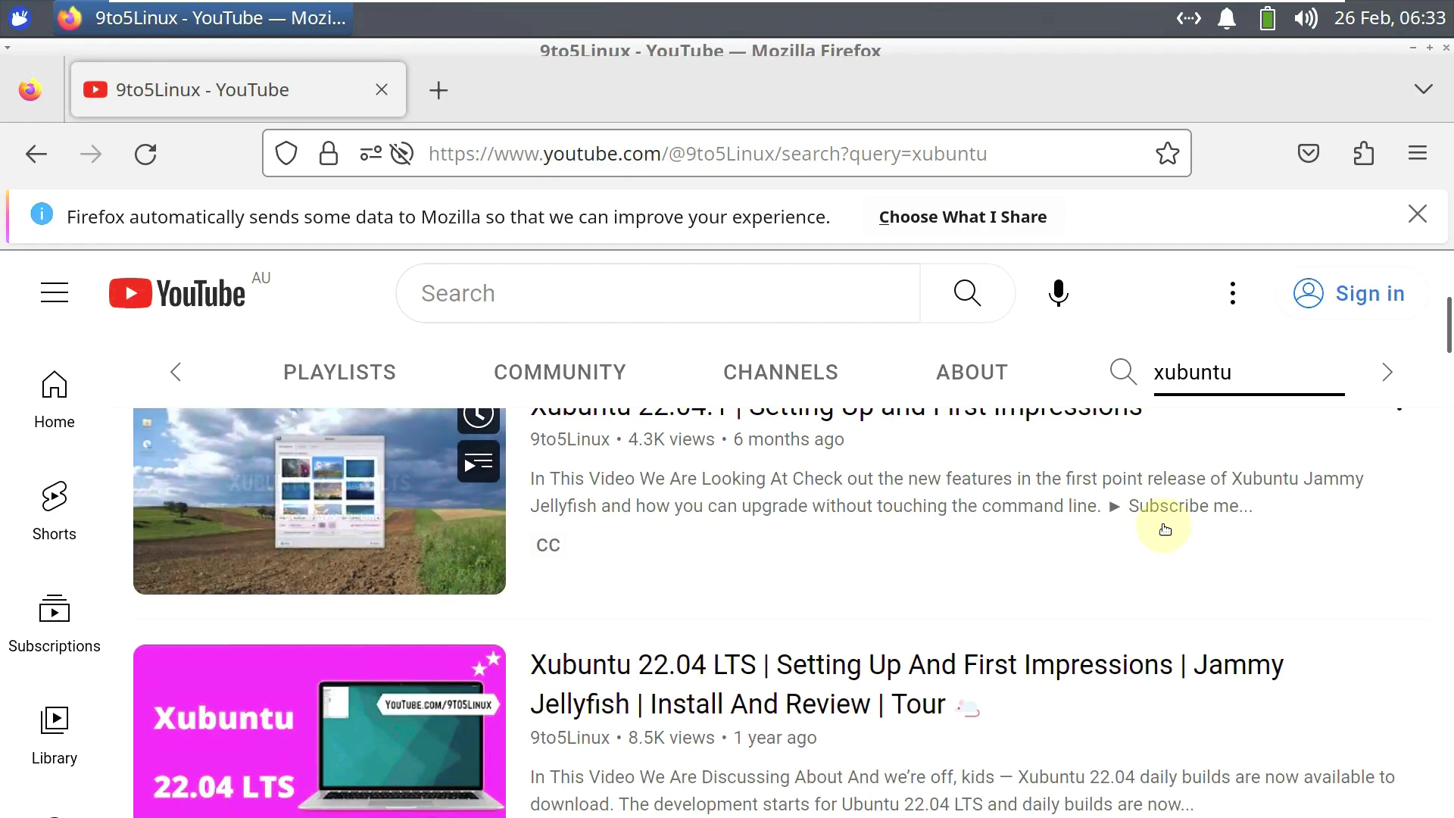
scroll(1165, 528, "down", 2)
scroll(1165, 529, "down", 2)
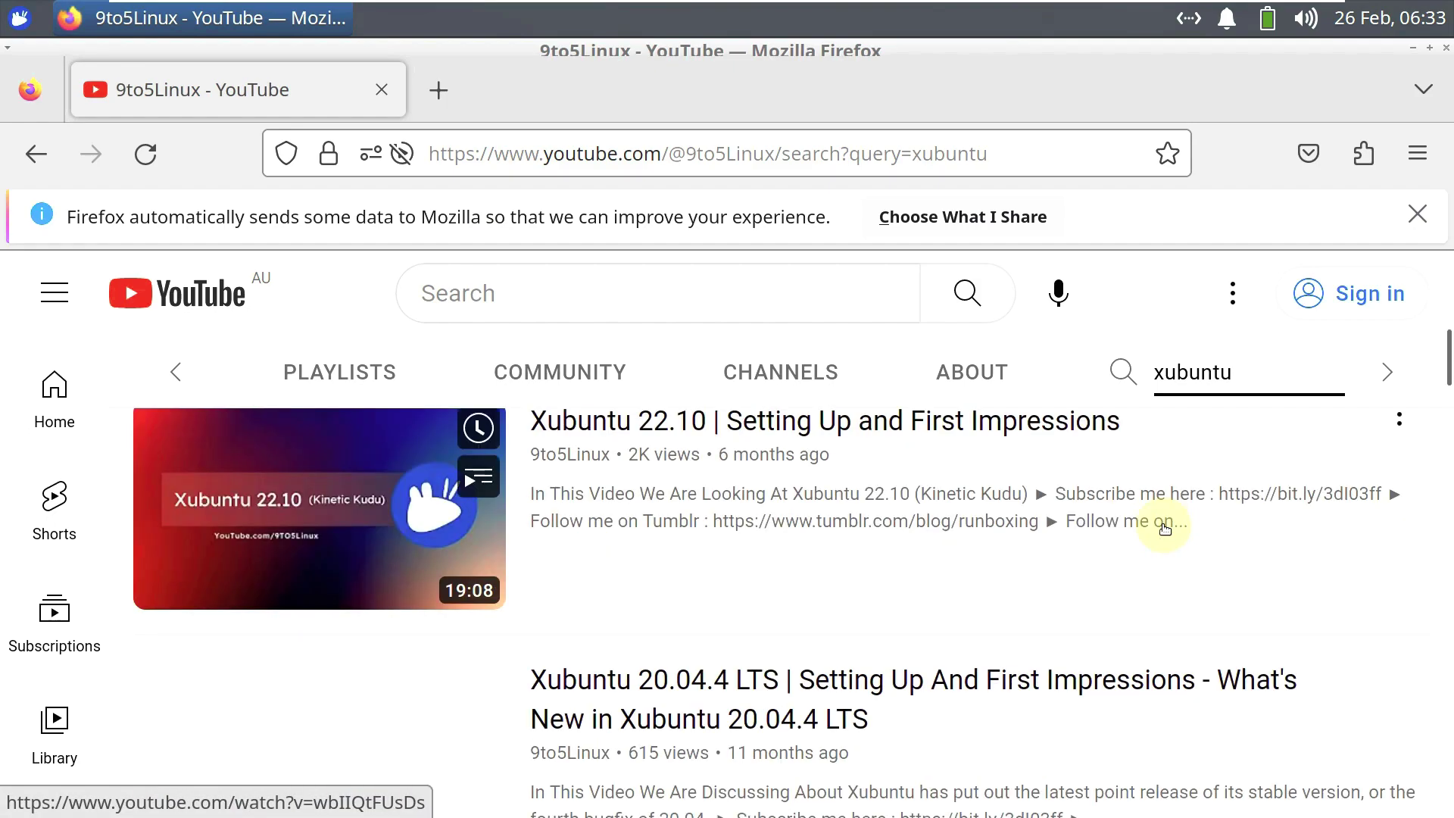
scroll(1165, 528, "down", 8)
scroll(1165, 528, "down", 5)
scroll(1172, 602, "up", 7)
scroll(1171, 602, "up", 10)
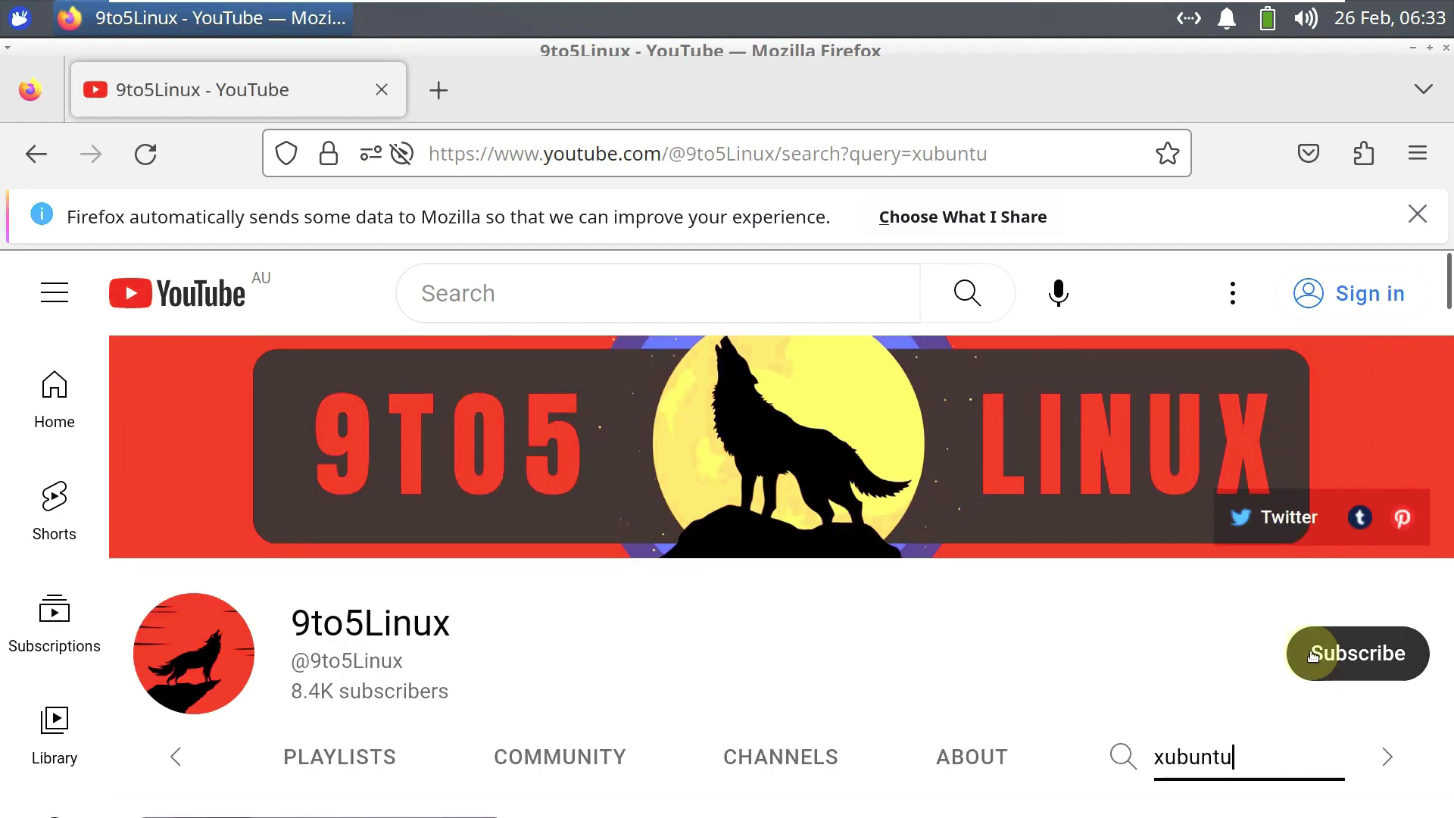
Step: Try to subscribe to the 9to5Linux channel and close the Firefox window
left_click(1308, 656)
left_click(771, 612)
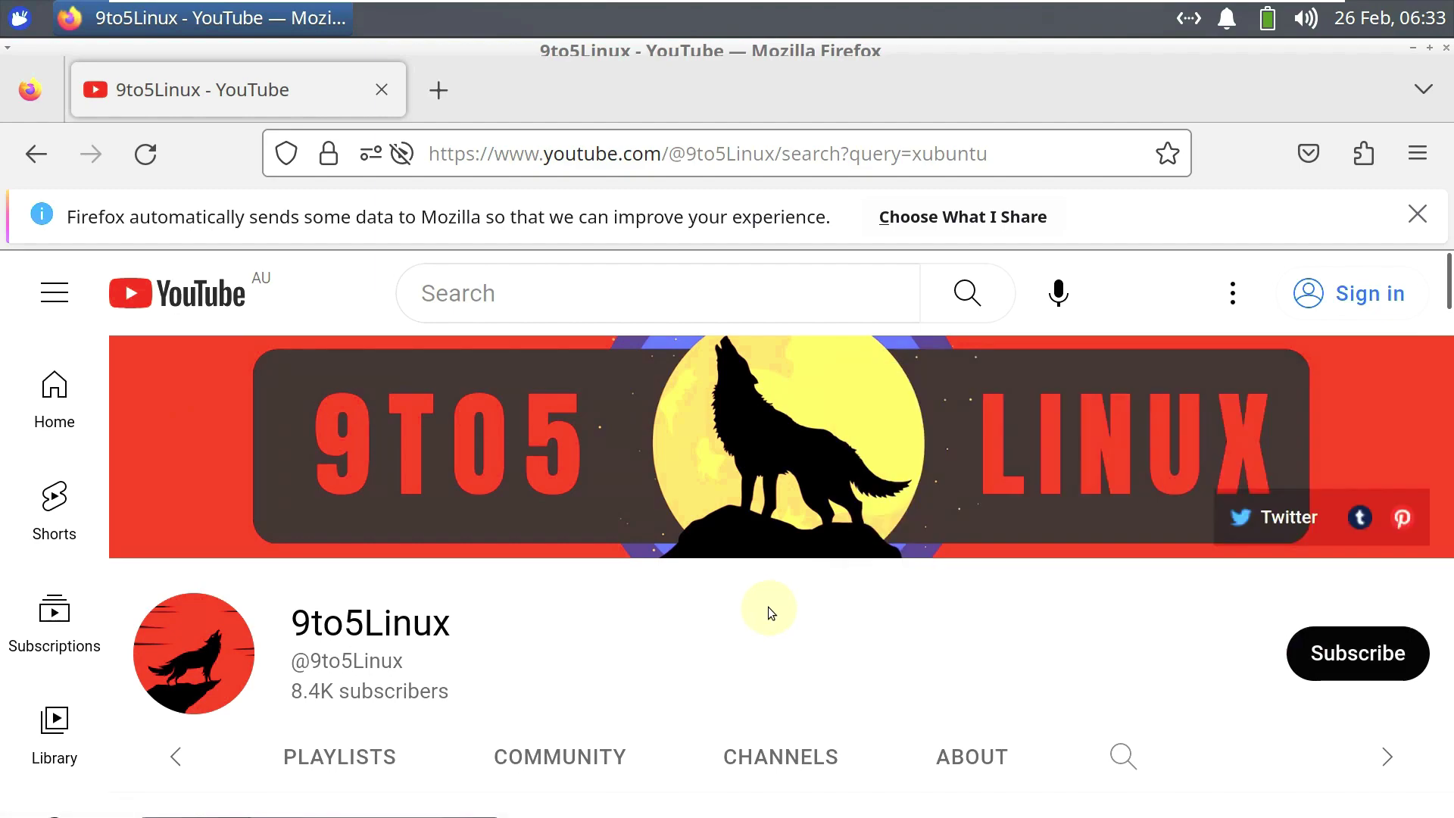
left_click(1444, 50)
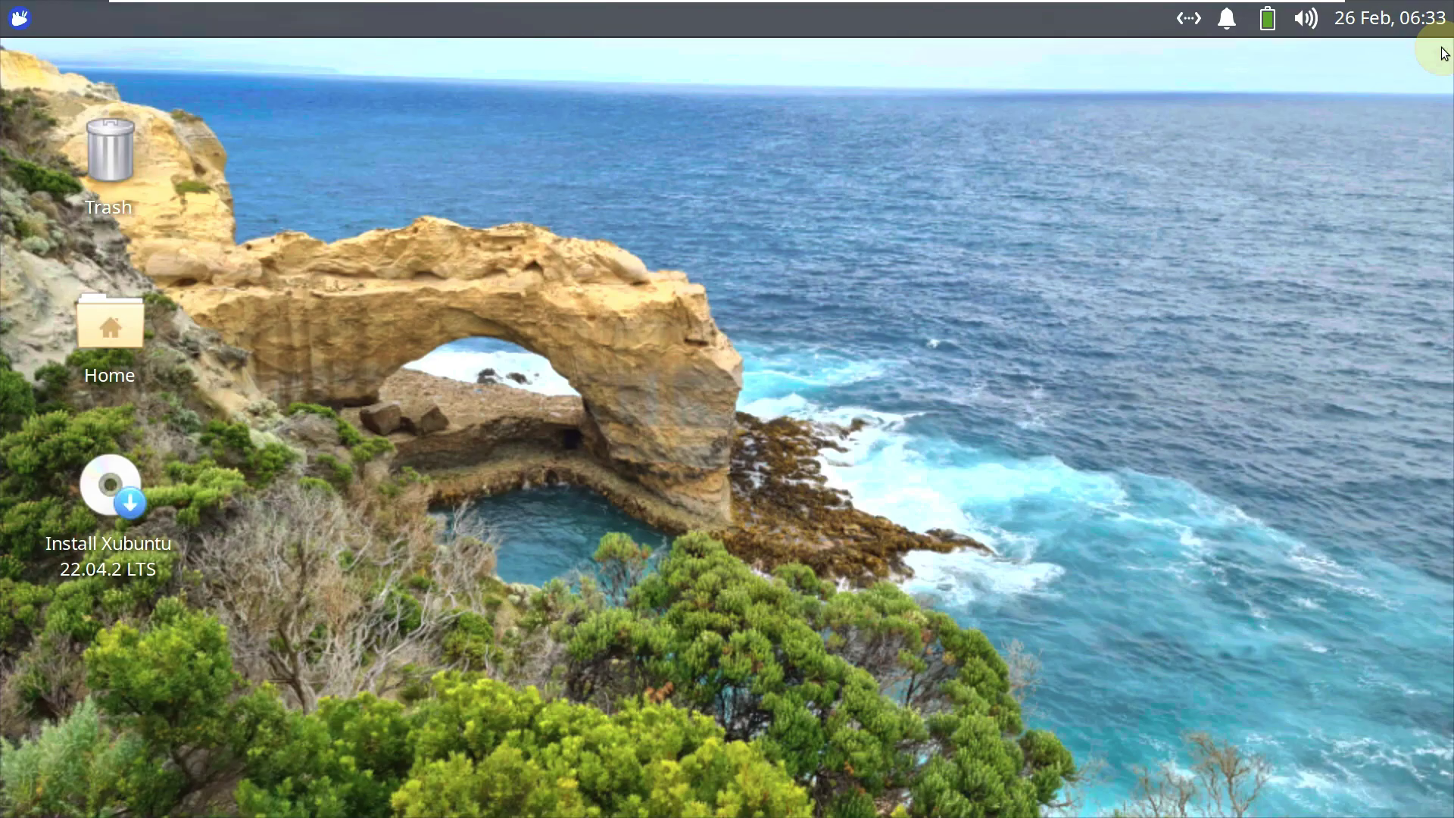
Step: Launch Task Manager from the System applications
left_click(19, 18)
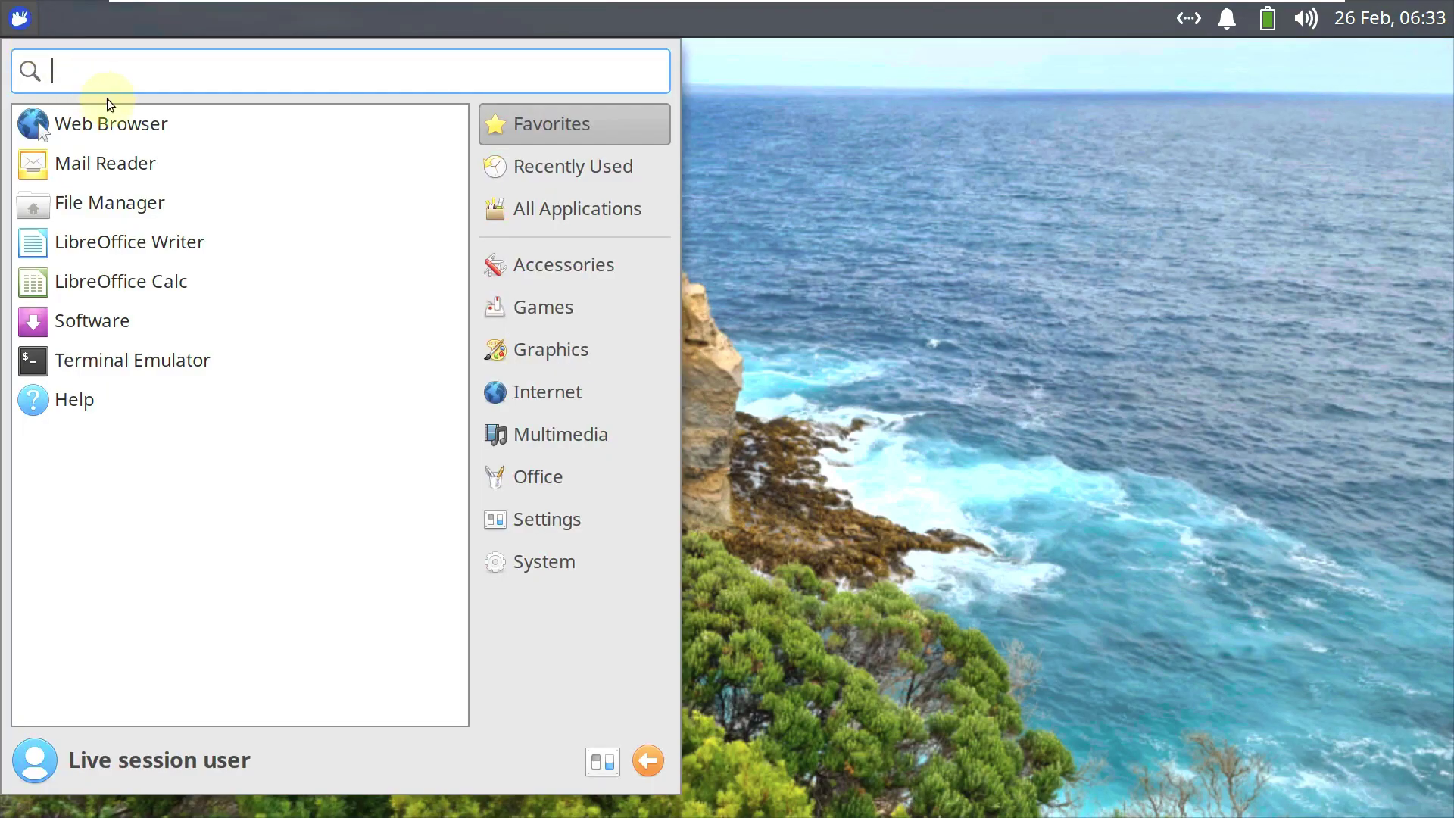
left_click(572, 557)
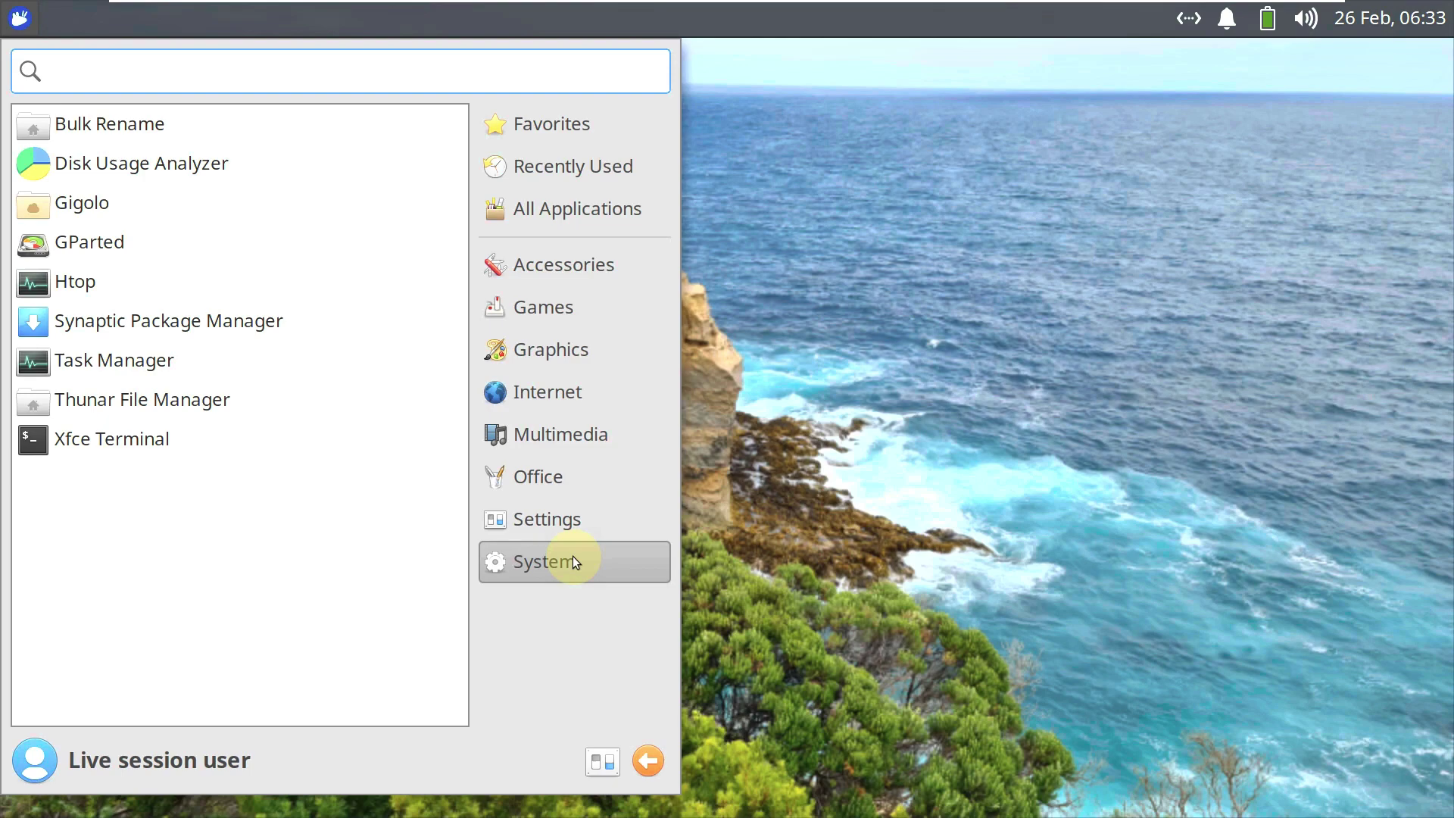
left_click(291, 359)
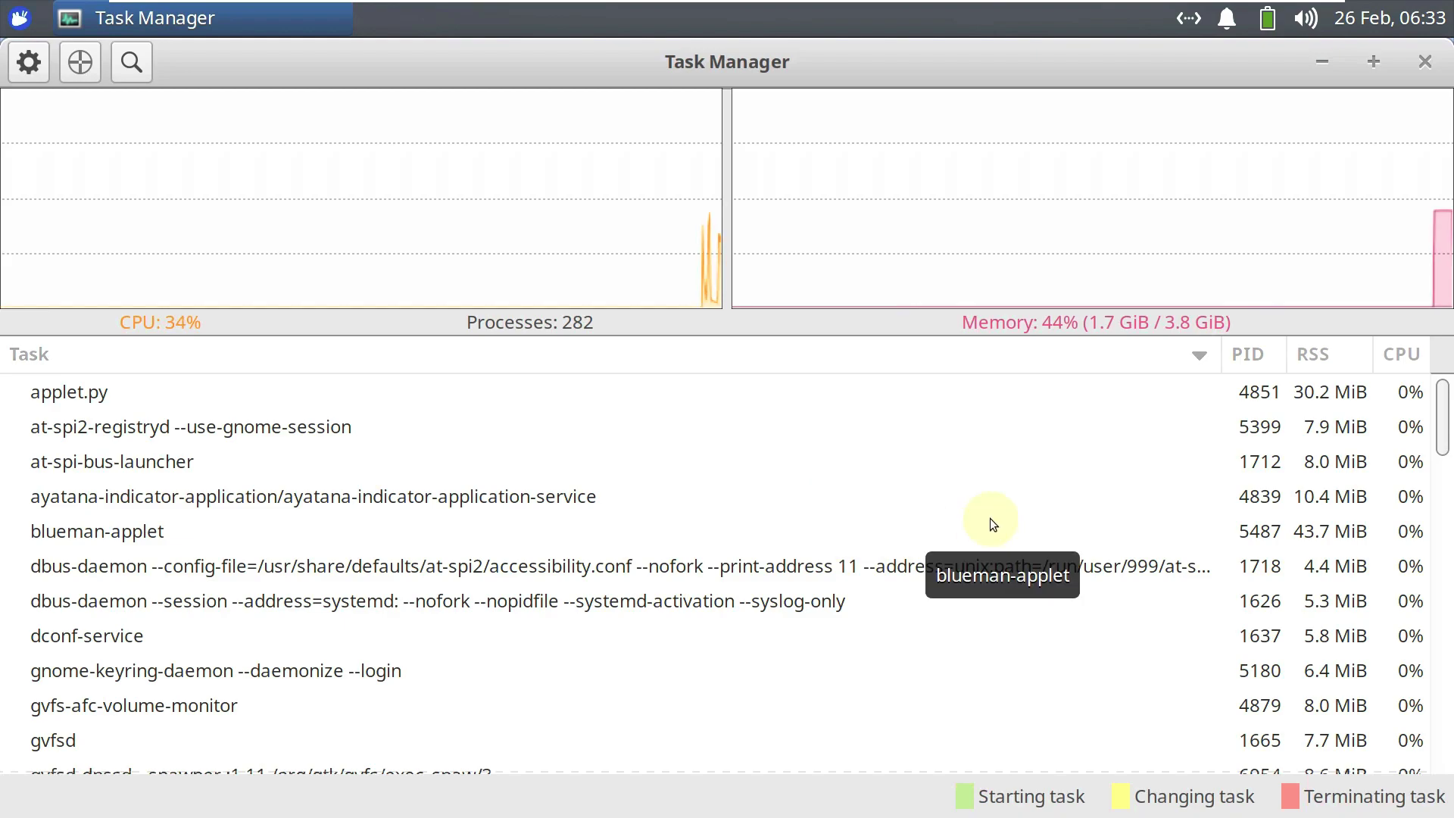
Step: Look through the running processes in Task Manager and close it
scroll(325, 560, "down", 5)
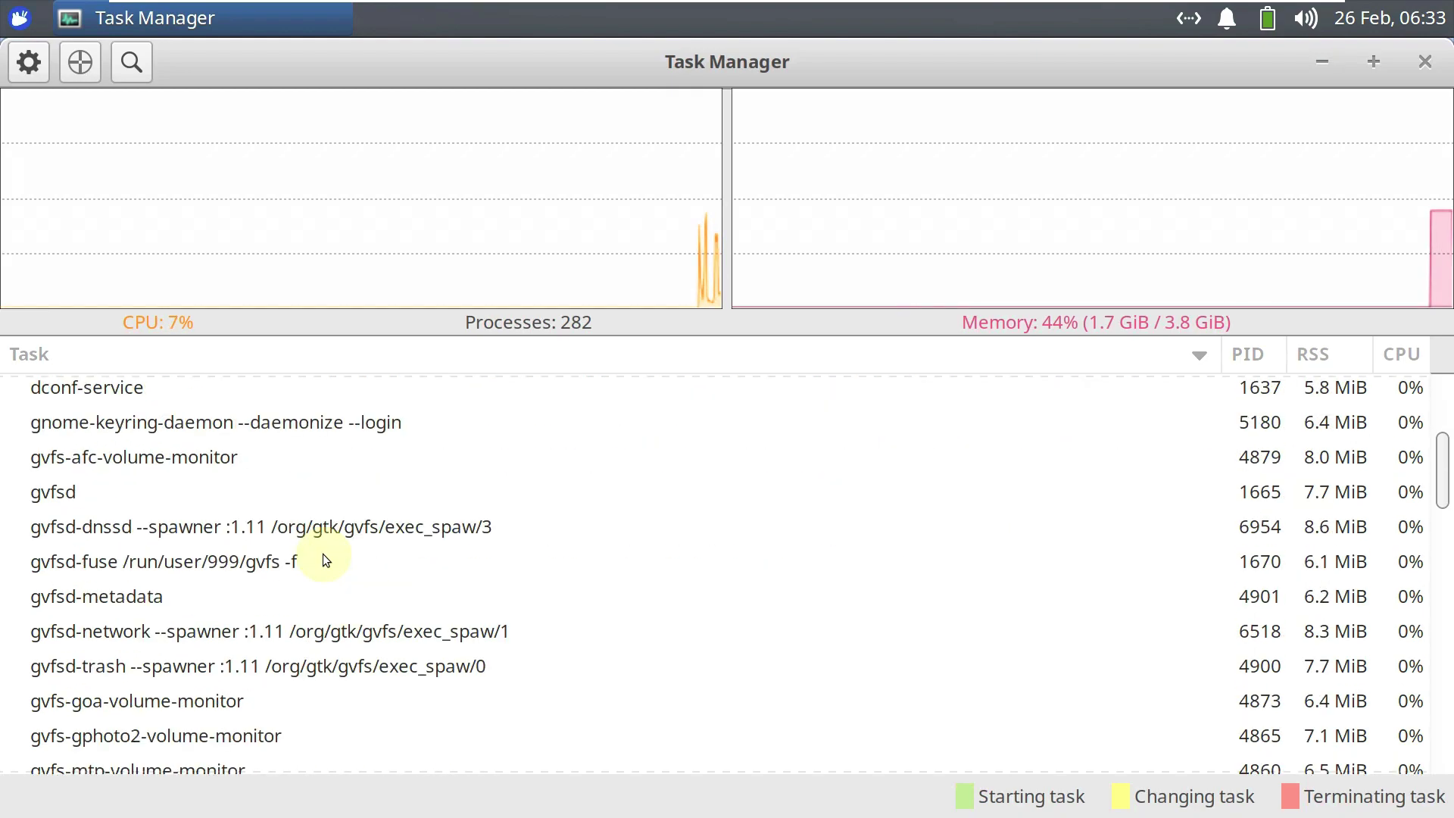
scroll(324, 560, "down", 3)
scroll(325, 560, "down", 3)
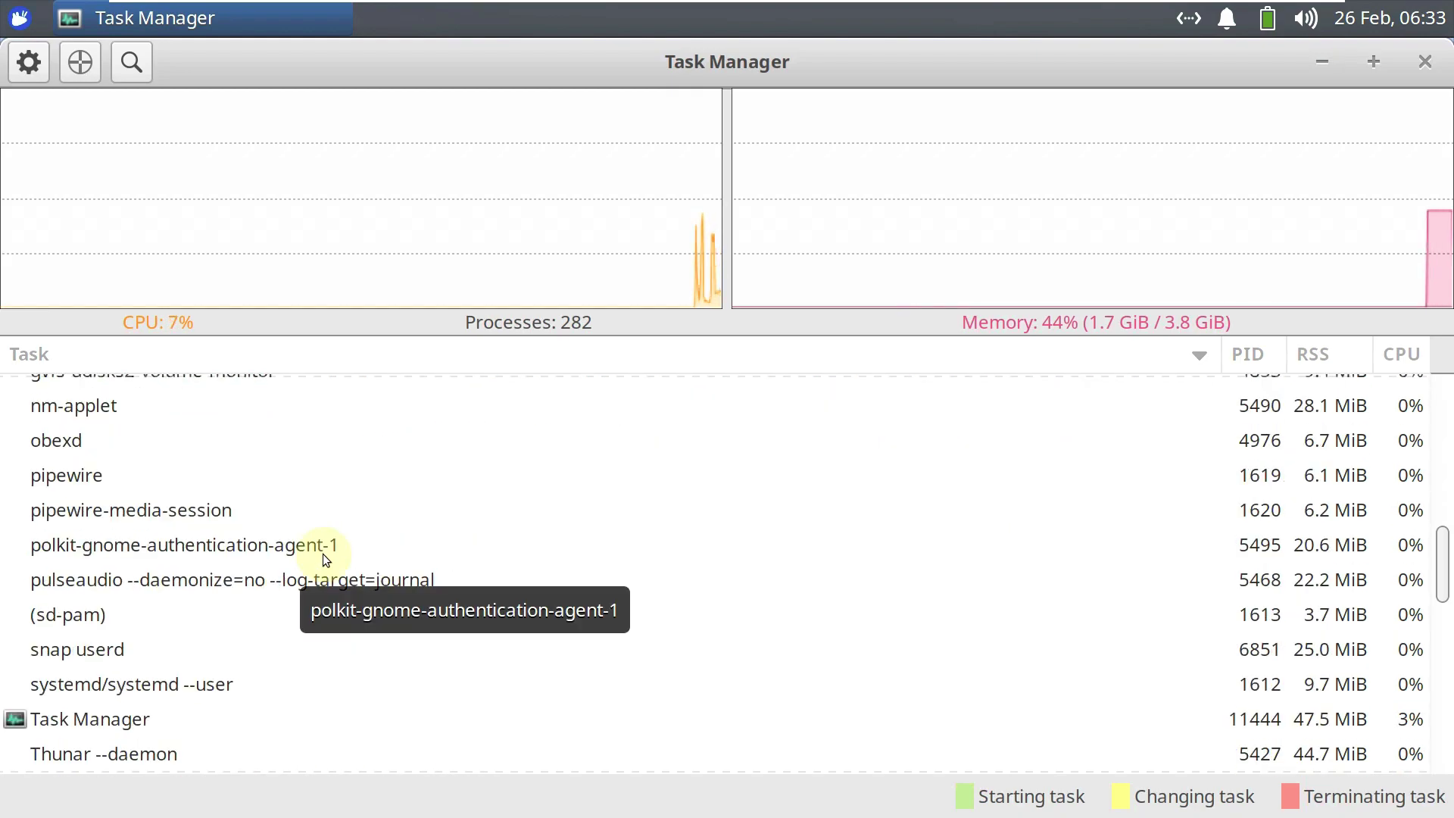
scroll(325, 559, "down", 10)
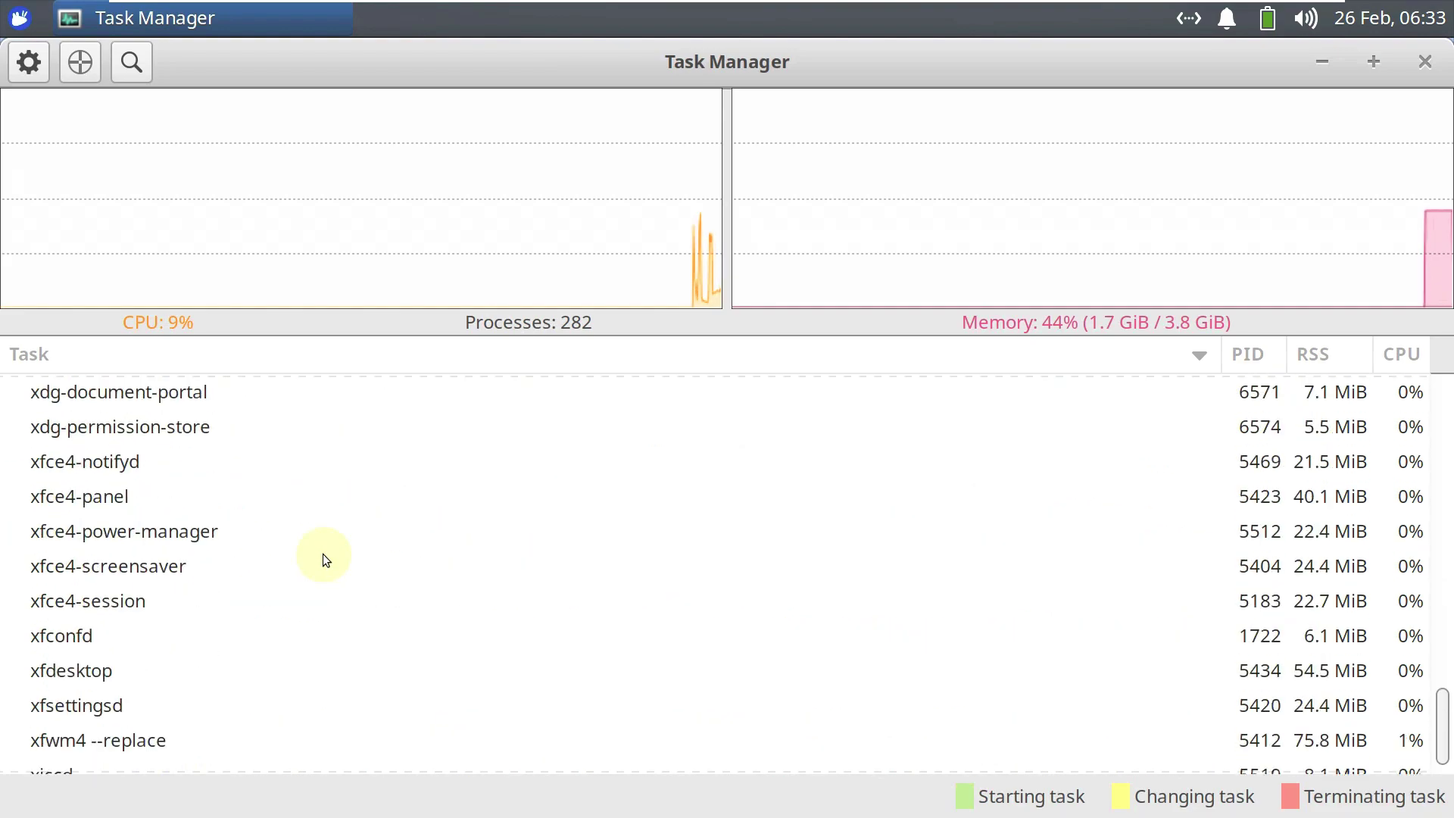
scroll(324, 560, "up", 6)
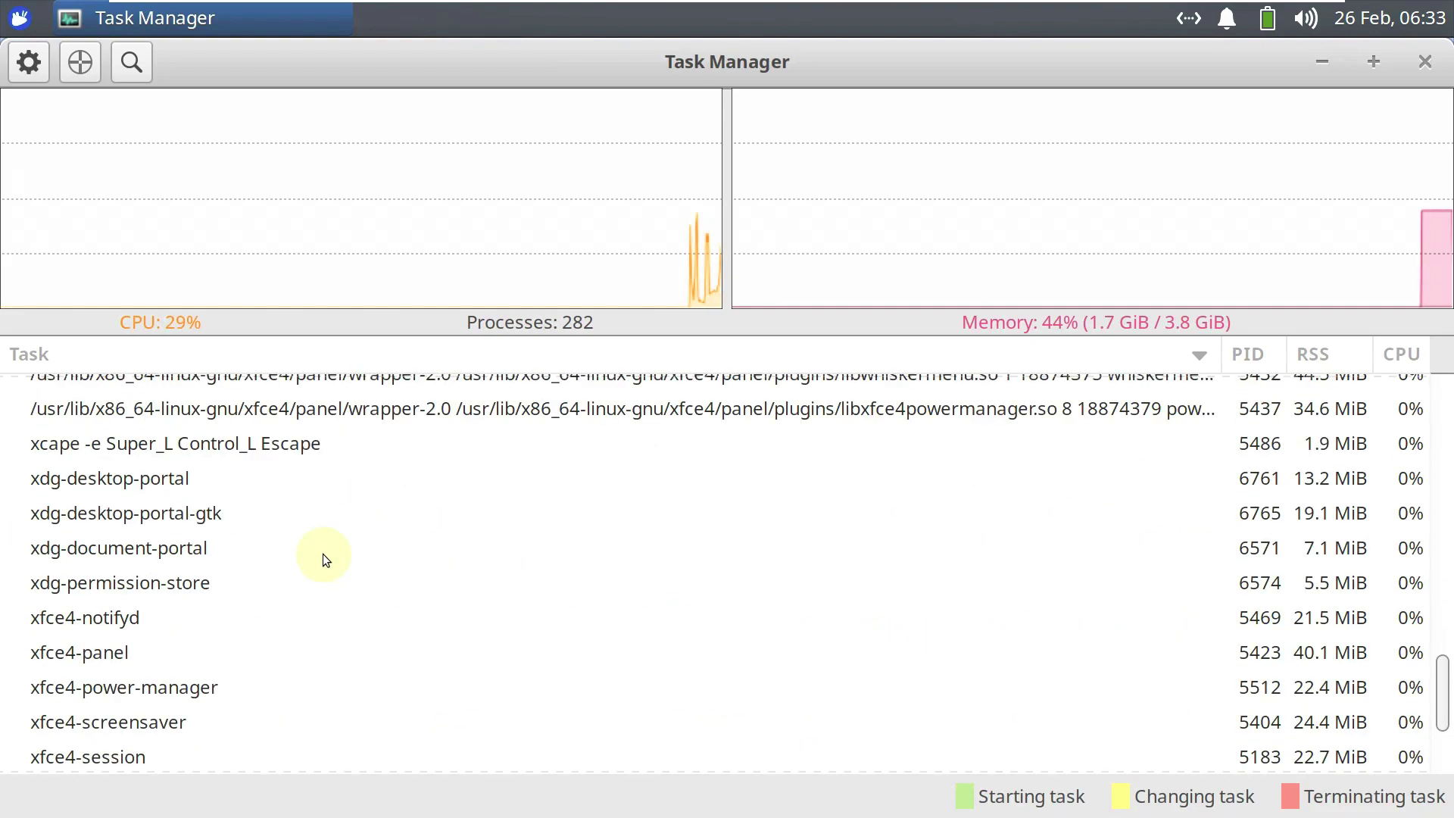
scroll(324, 560, "up", 14)
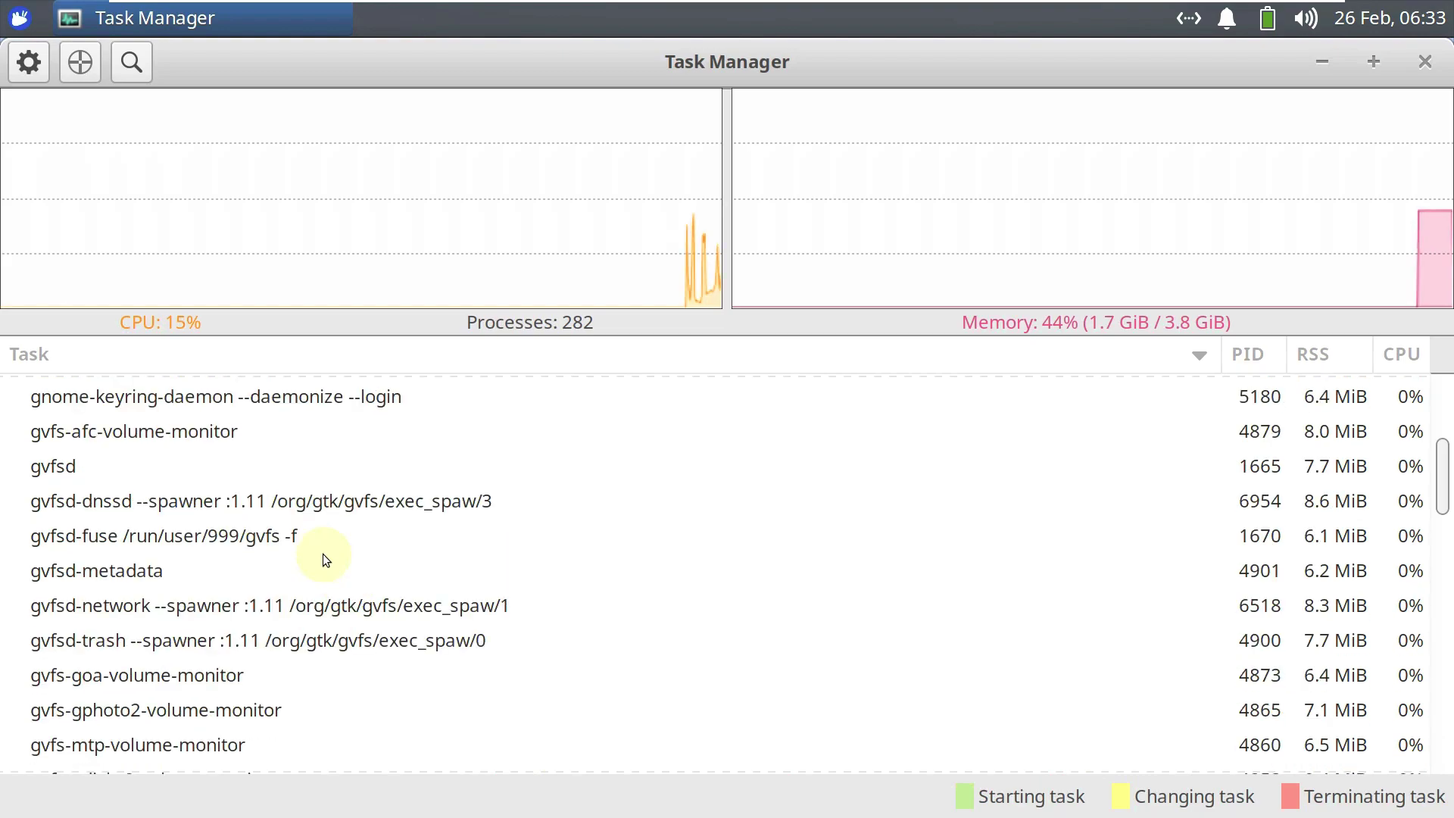
scroll(323, 553, "up", 1)
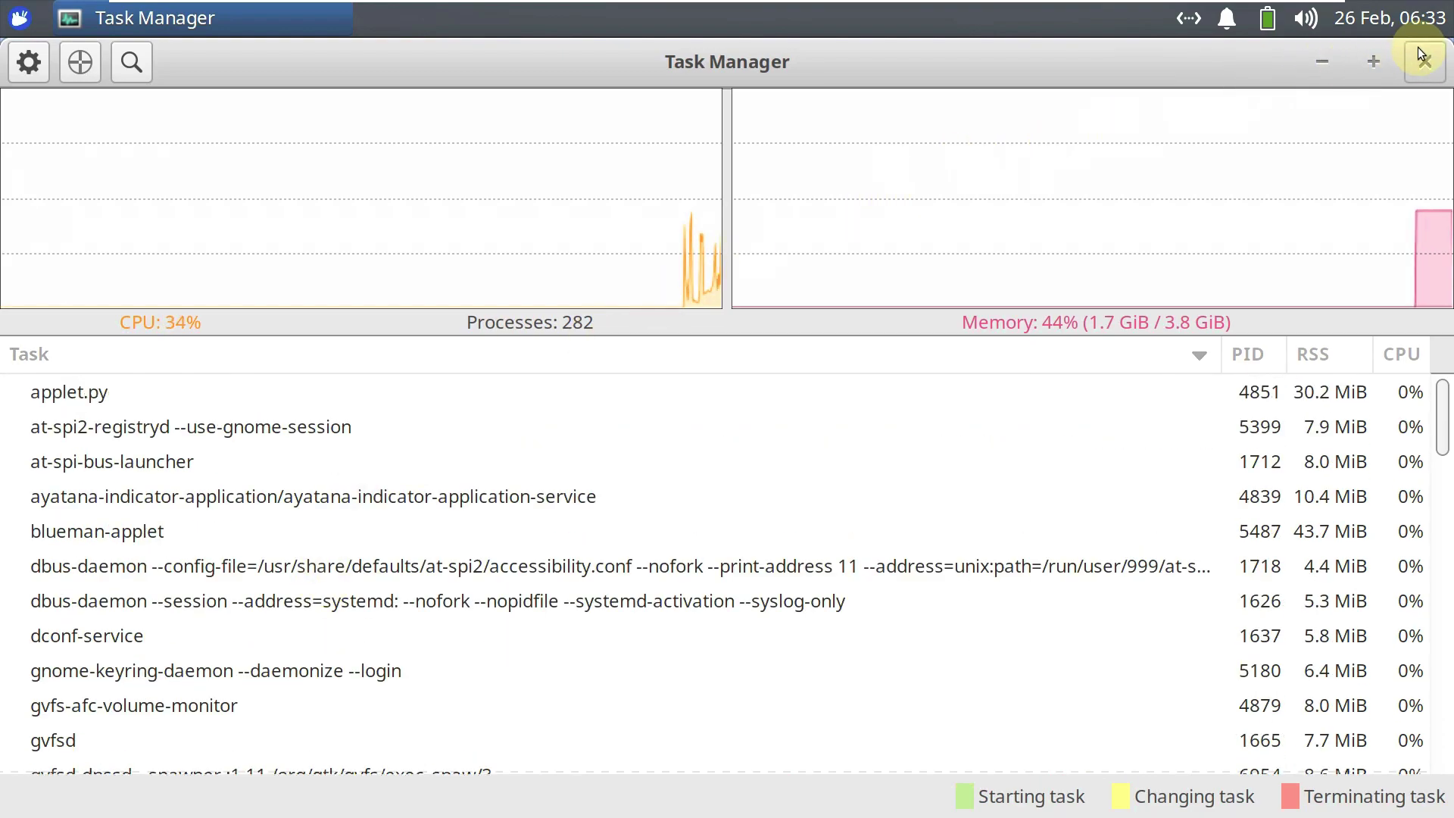
left_click(1423, 59)
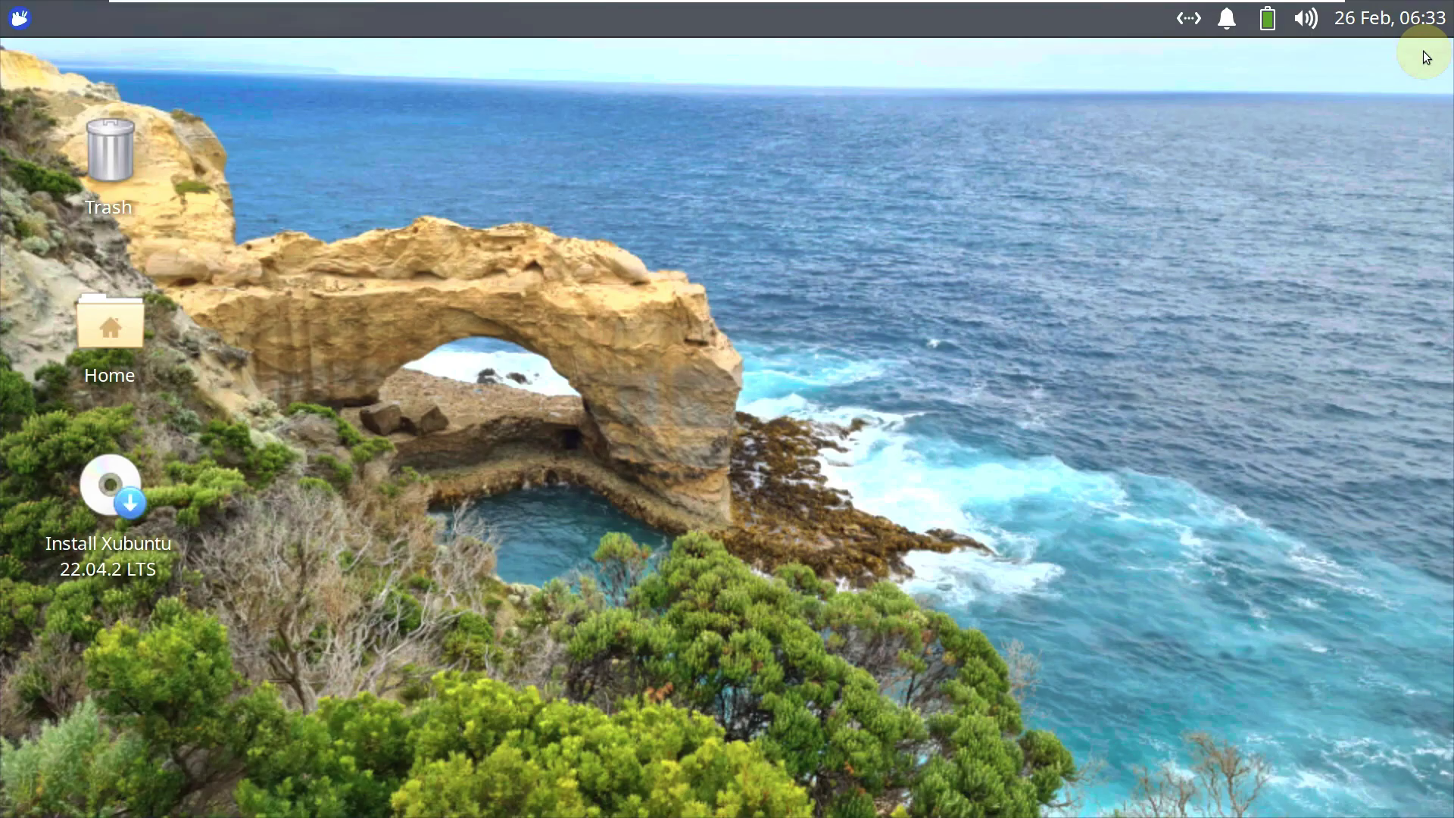
Step: Open the Xfce Settings manager and look through all of its setting categories
left_click(19, 19)
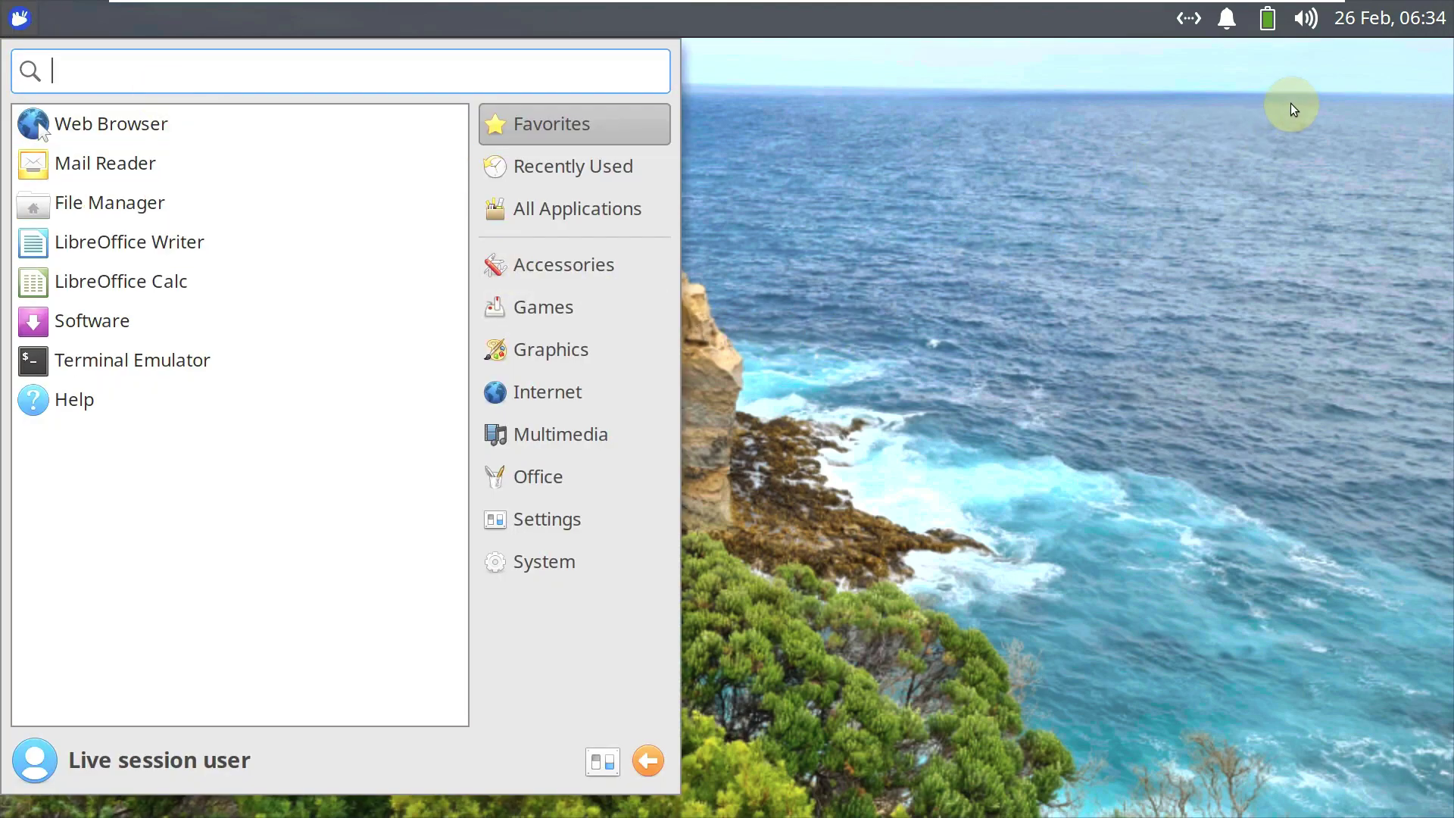
left_click(603, 761)
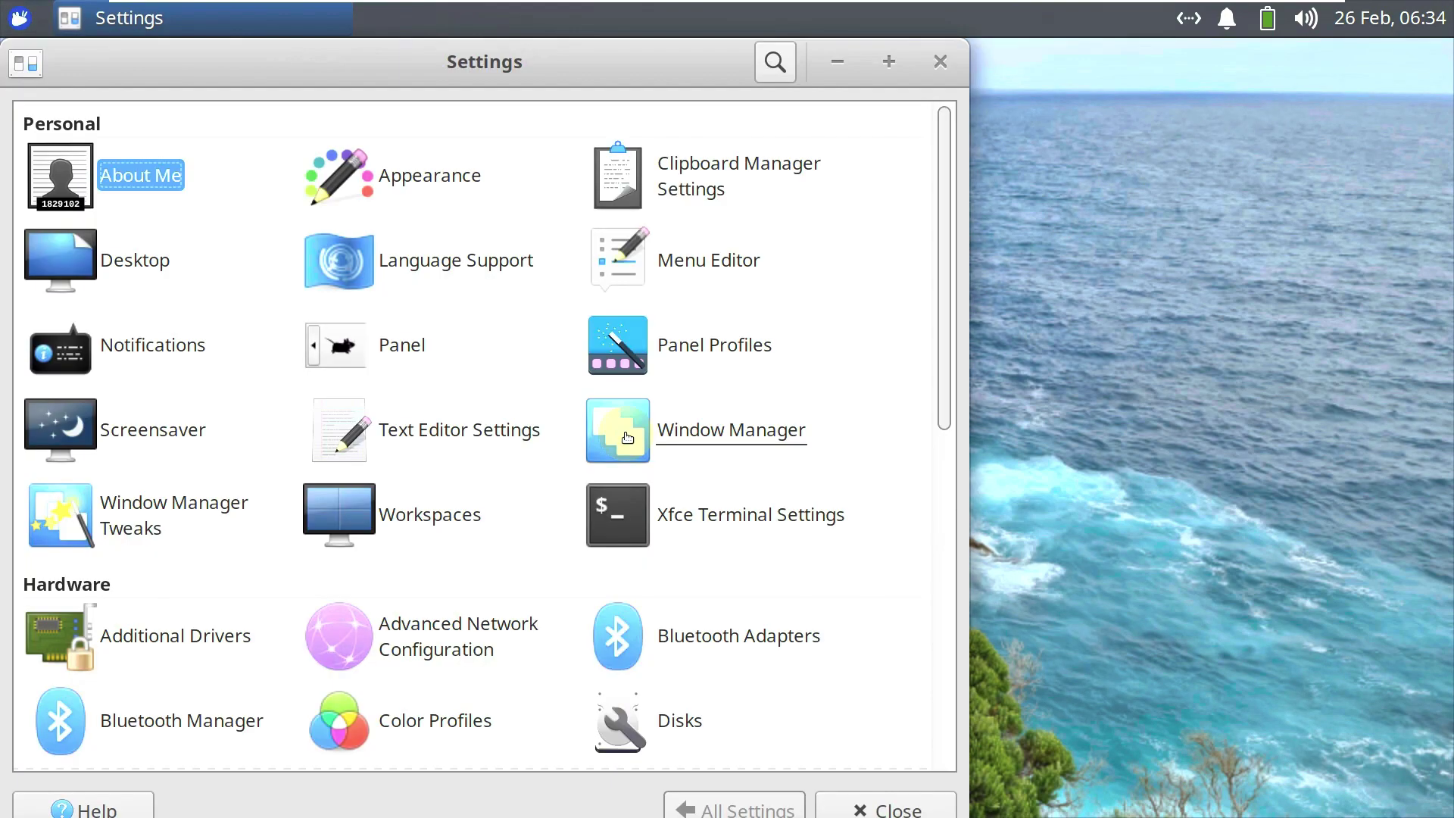
left_click_drag(942, 318, 915, 712)
left_click_drag(915, 609, 912, 257)
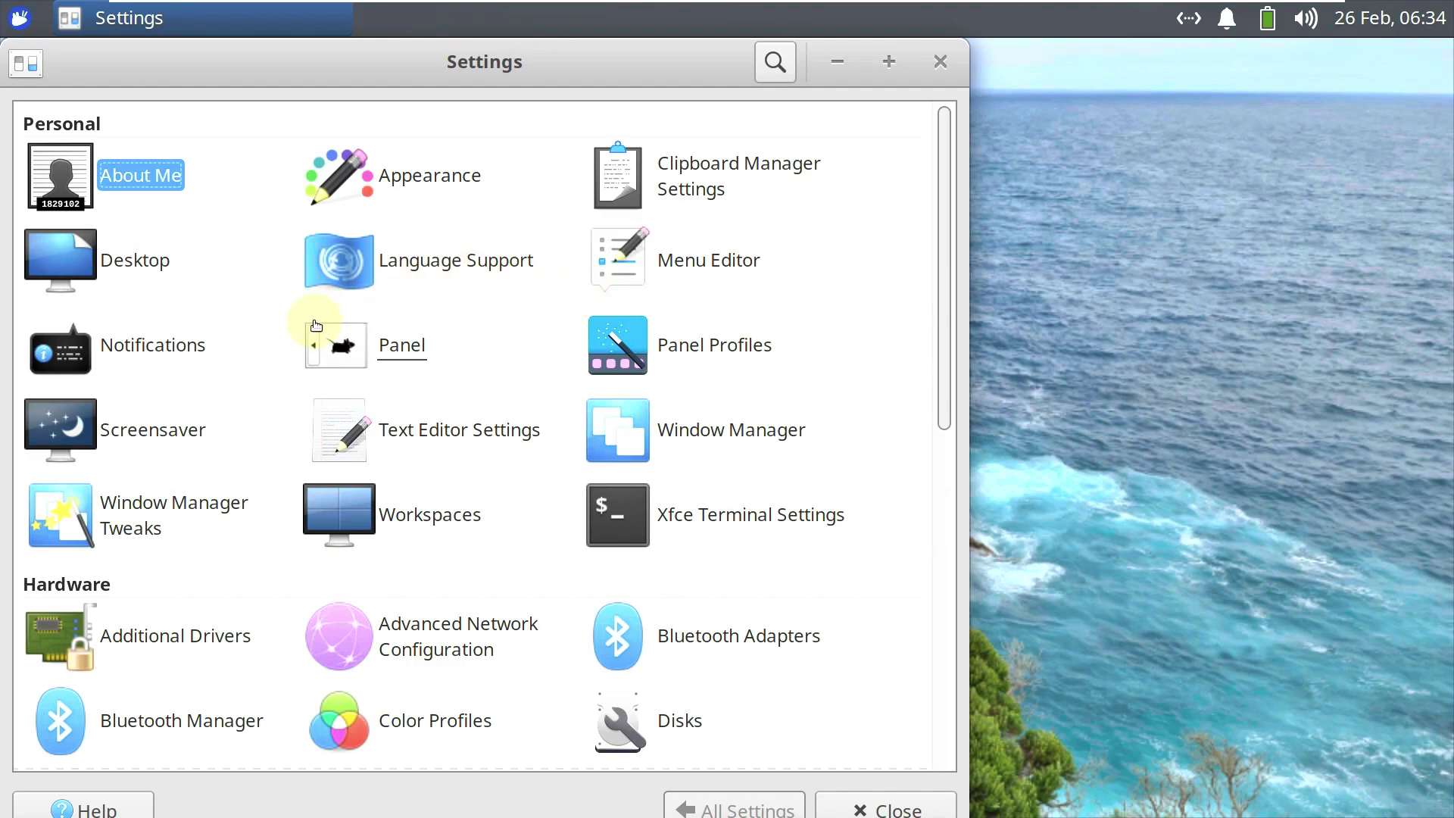
Step: Open the Window Manager settings, review the Keyboard, Focus and Advanced options, and close the window
left_click(800, 438)
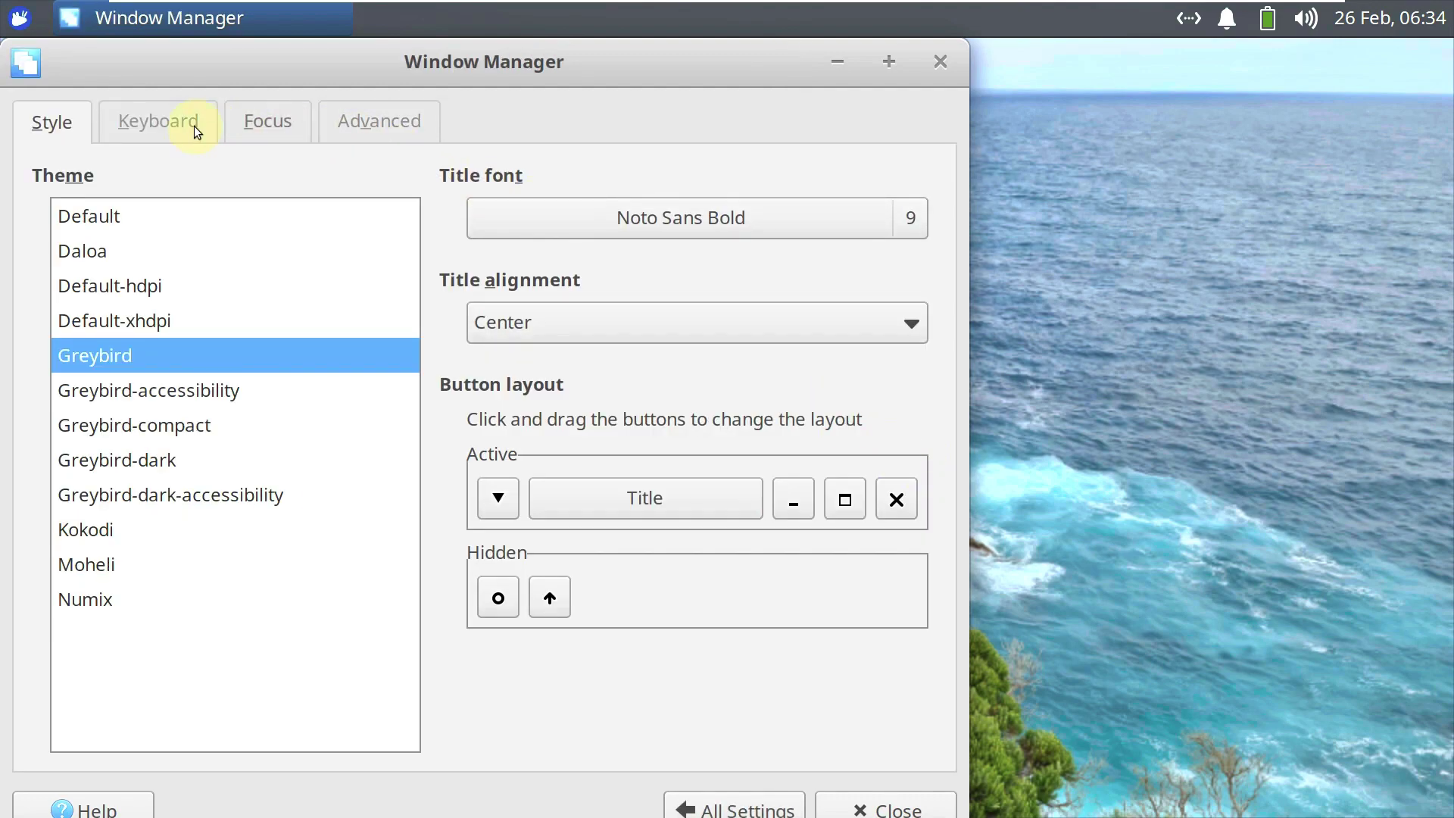
left_click(194, 125)
left_click(269, 121)
left_click(382, 115)
left_click(937, 64)
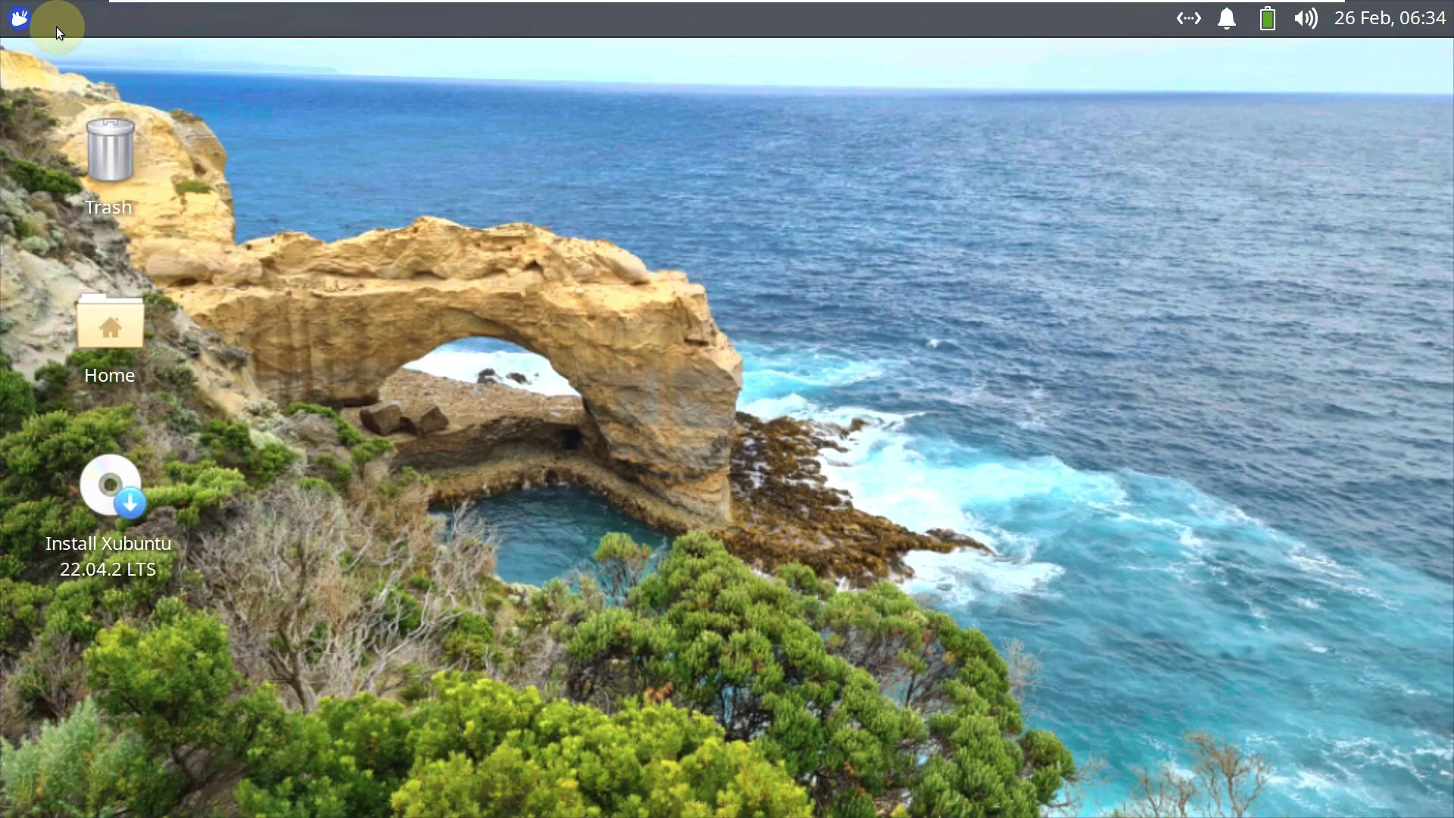
Step: Open the session log-out options and end the live session
left_click(19, 18)
left_click(648, 762)
left_click(840, 316)
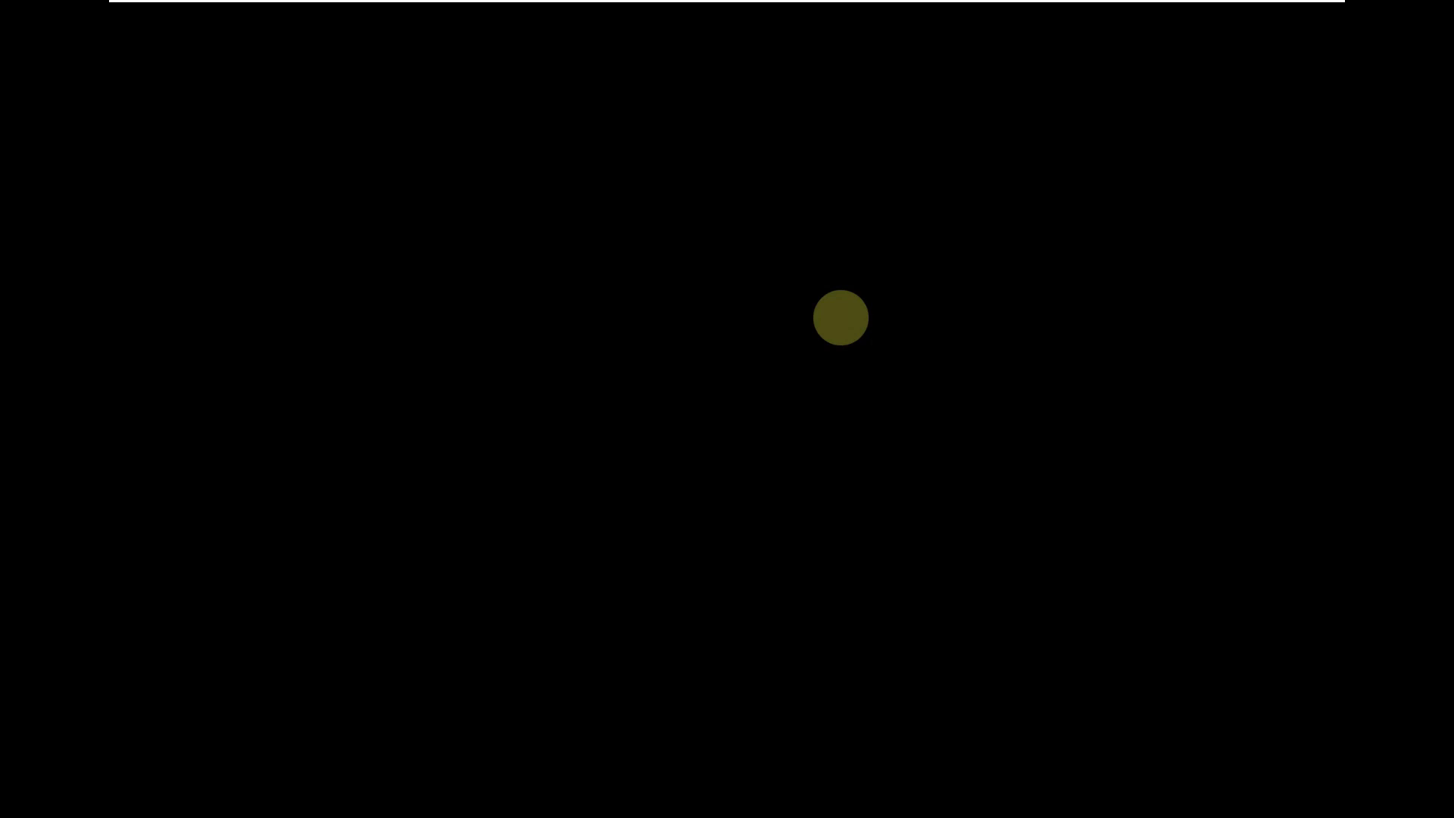